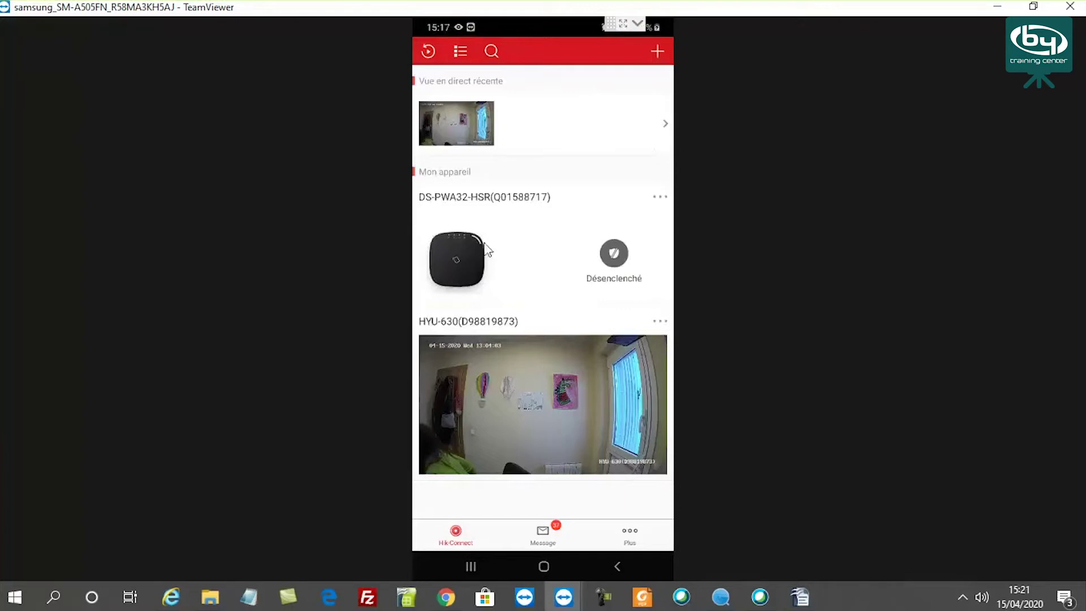
- Open the DS-PWA32-HSR hub's settings in Hik-Connect after checking its system info and device language
left_click(454, 258)
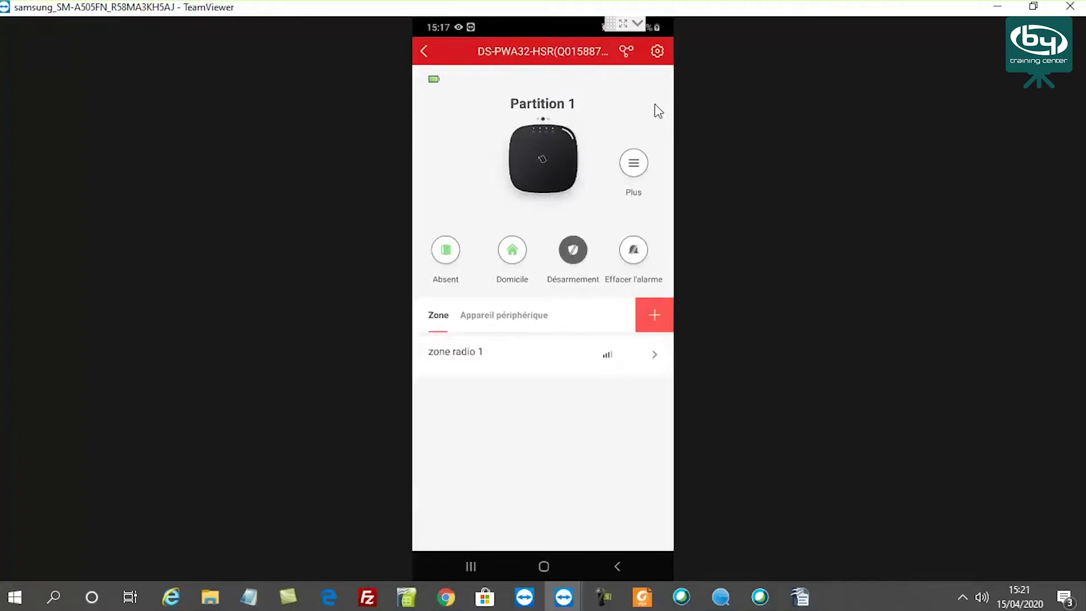
left_click(658, 50)
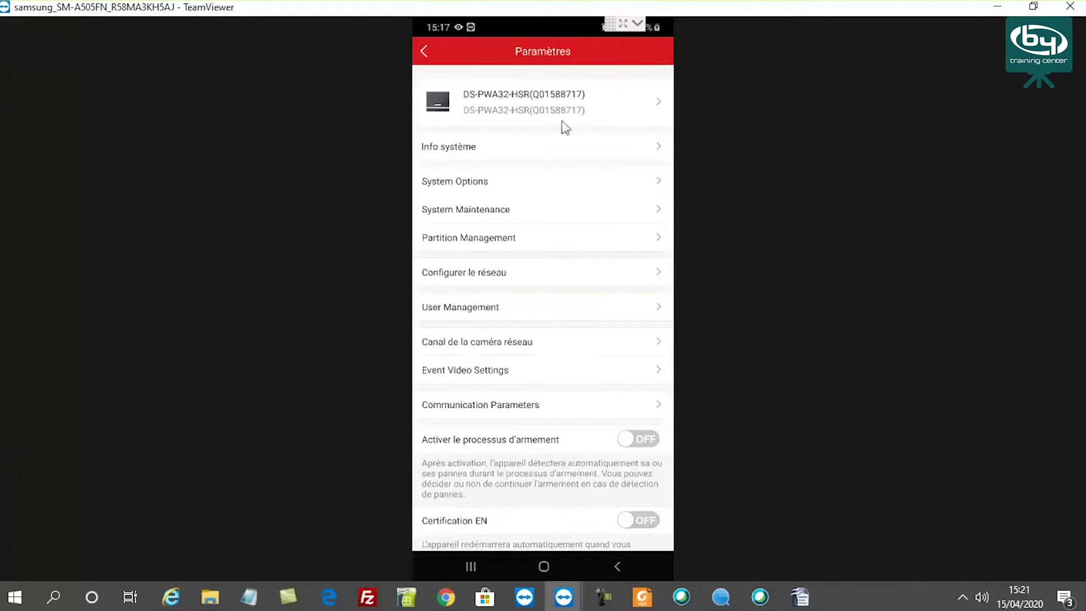
left_click(490, 148)
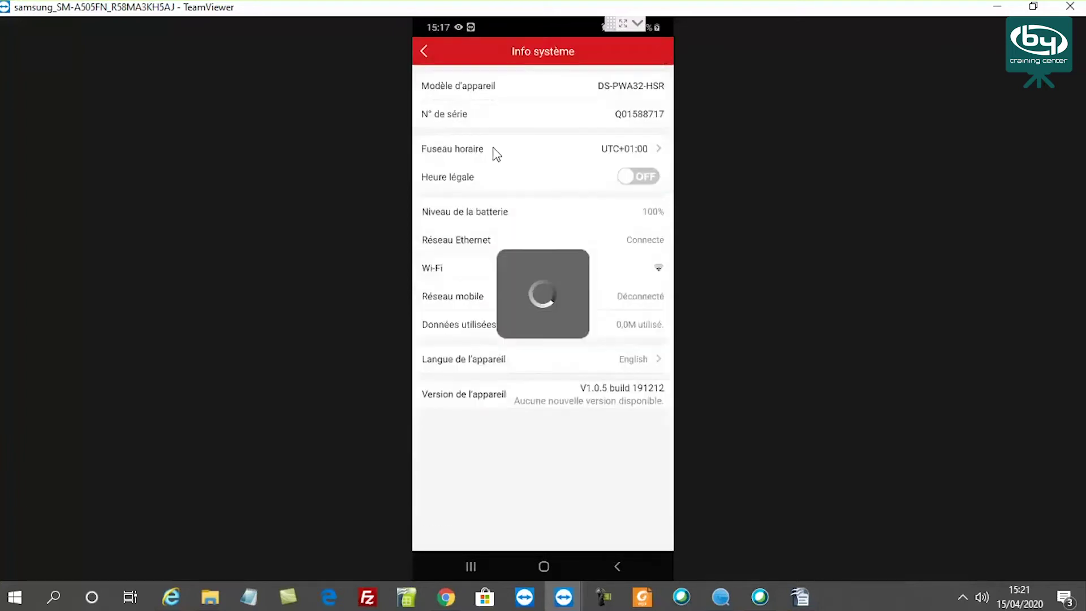
left_click(627, 369)
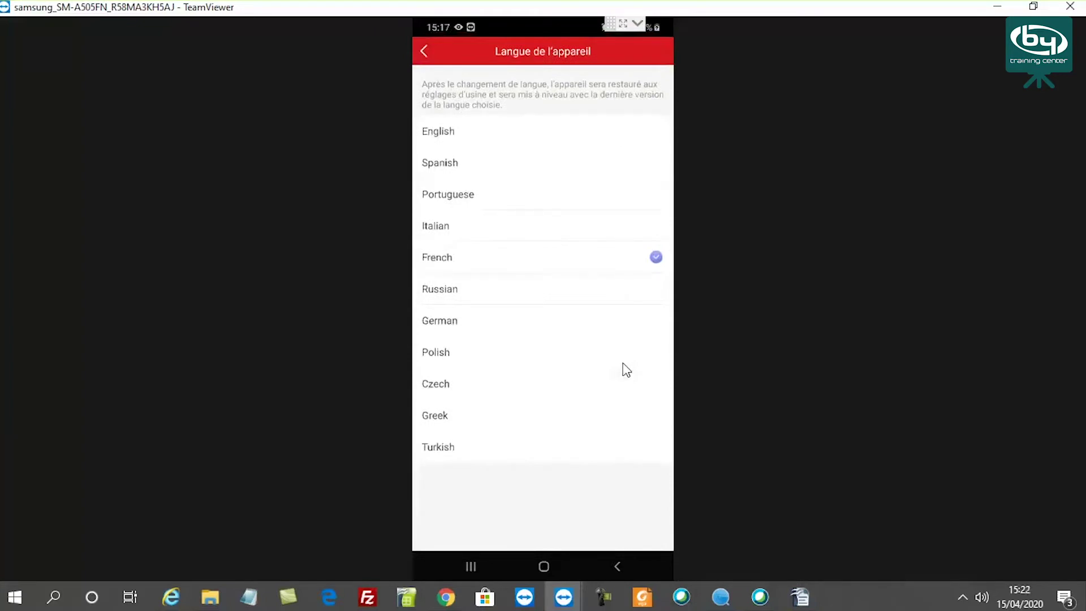
left_click(425, 52)
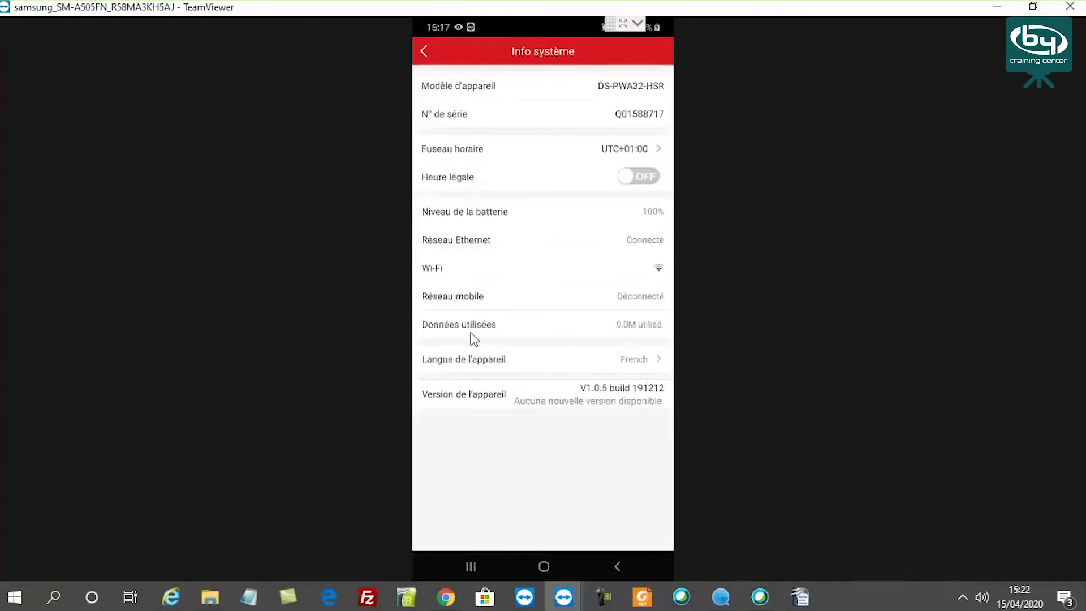
left_click(424, 51)
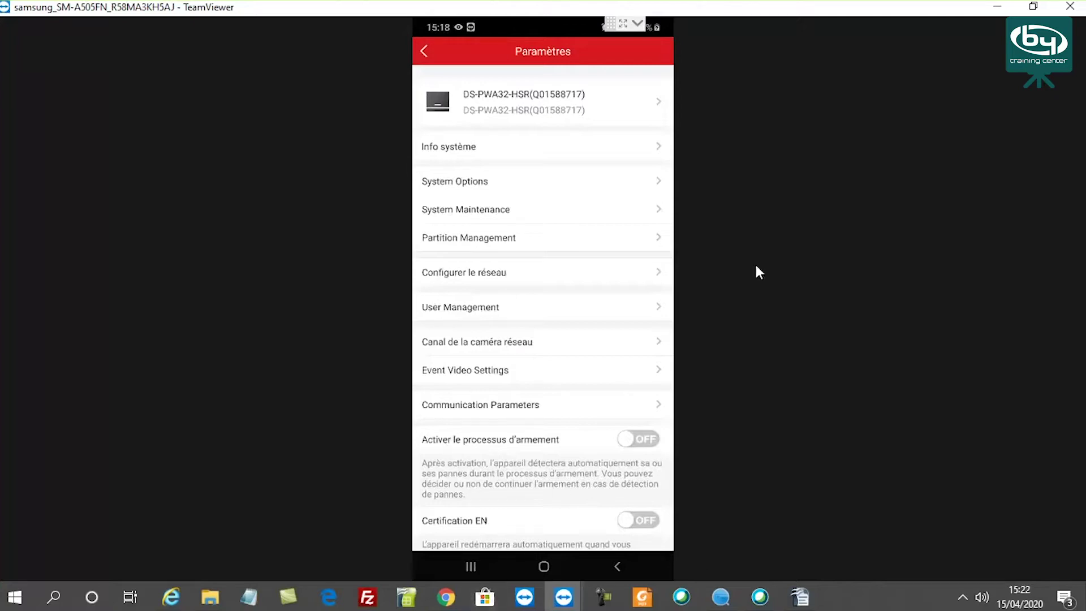
- Refresh the SADP online device list and select the alarm panel at 192.168.1.121
mouse_move(162, 602)
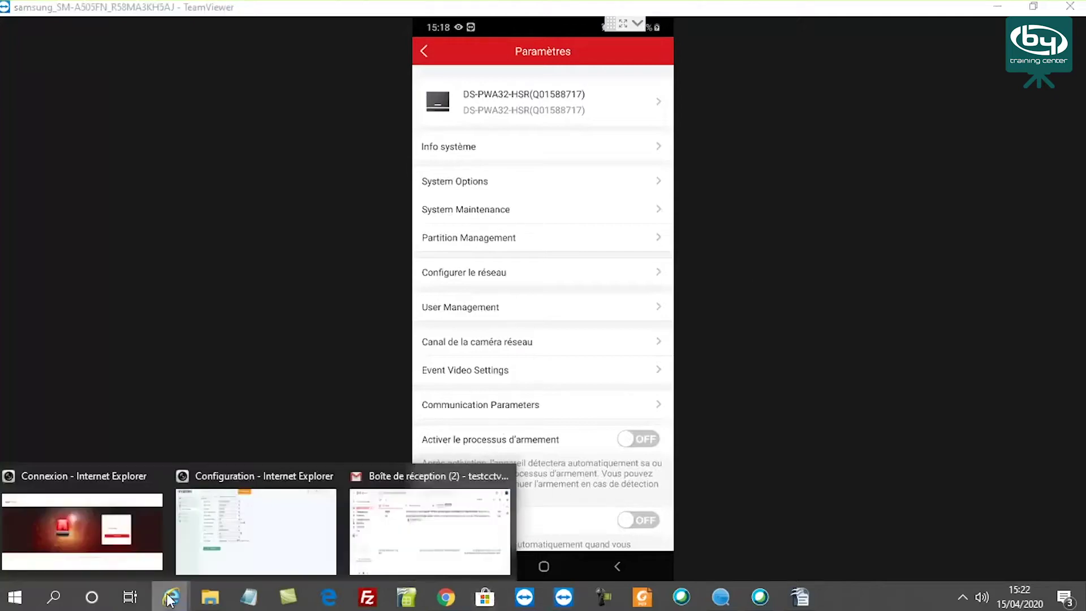
left_click(94, 474)
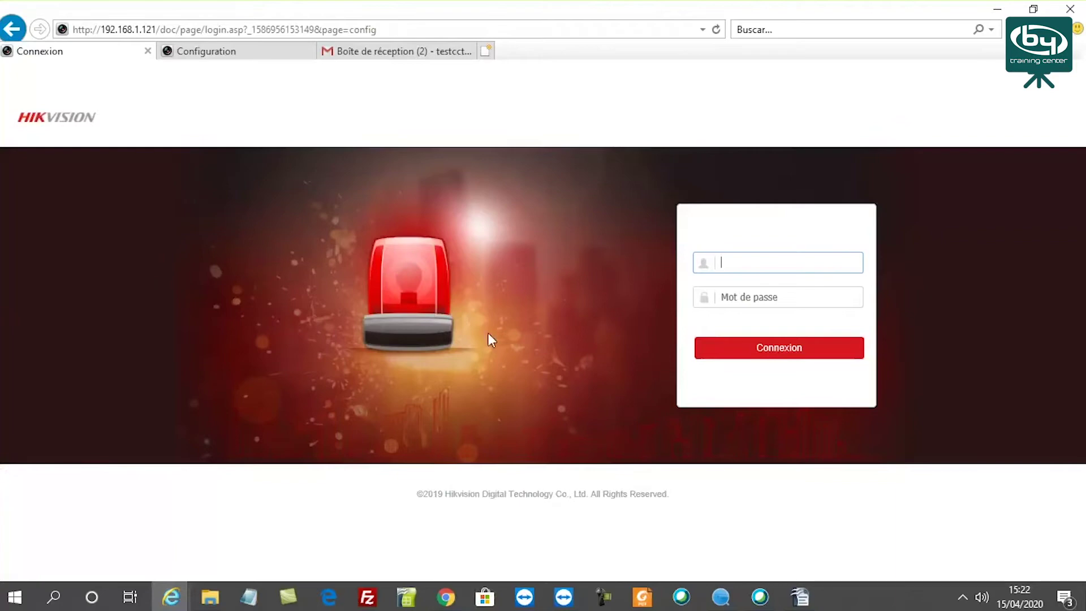
left_click(721, 597)
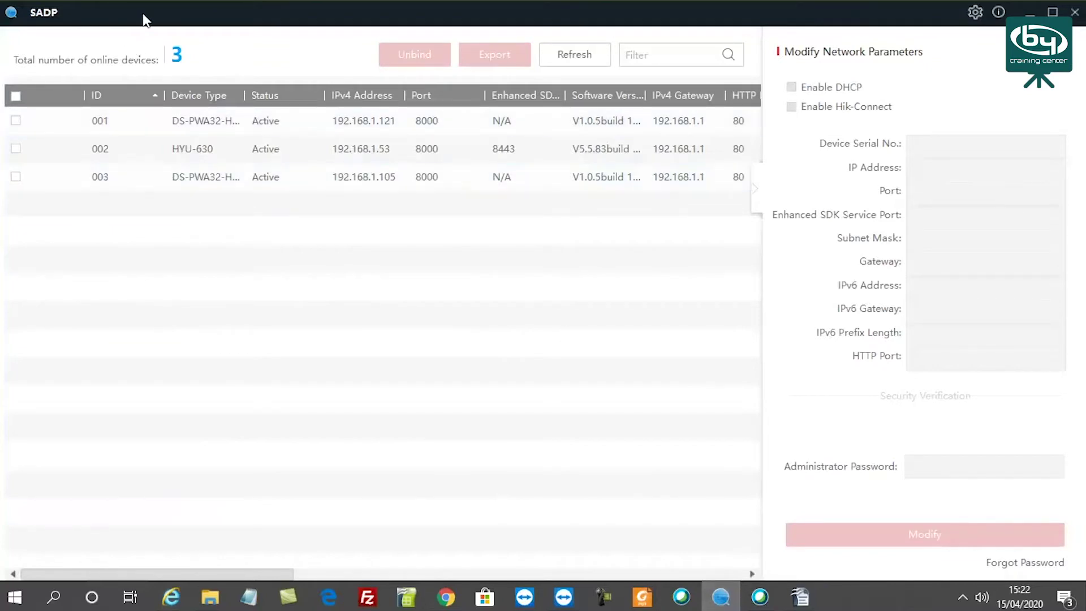
left_click(583, 58)
left_click(378, 128)
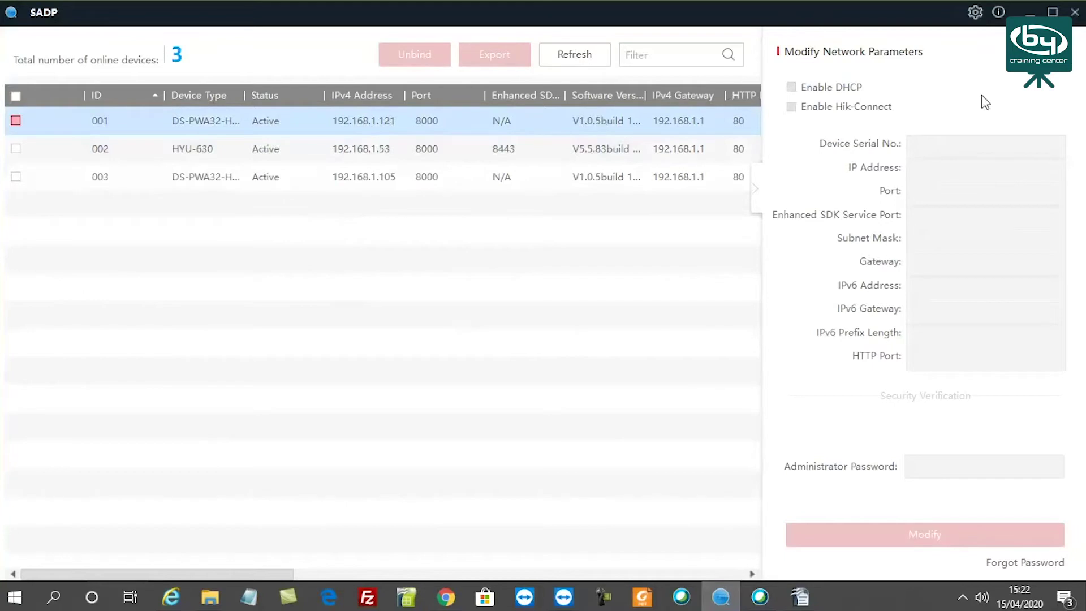
- Log in to the AX PRO web interface as admin with the administrator password
left_click(1028, 13)
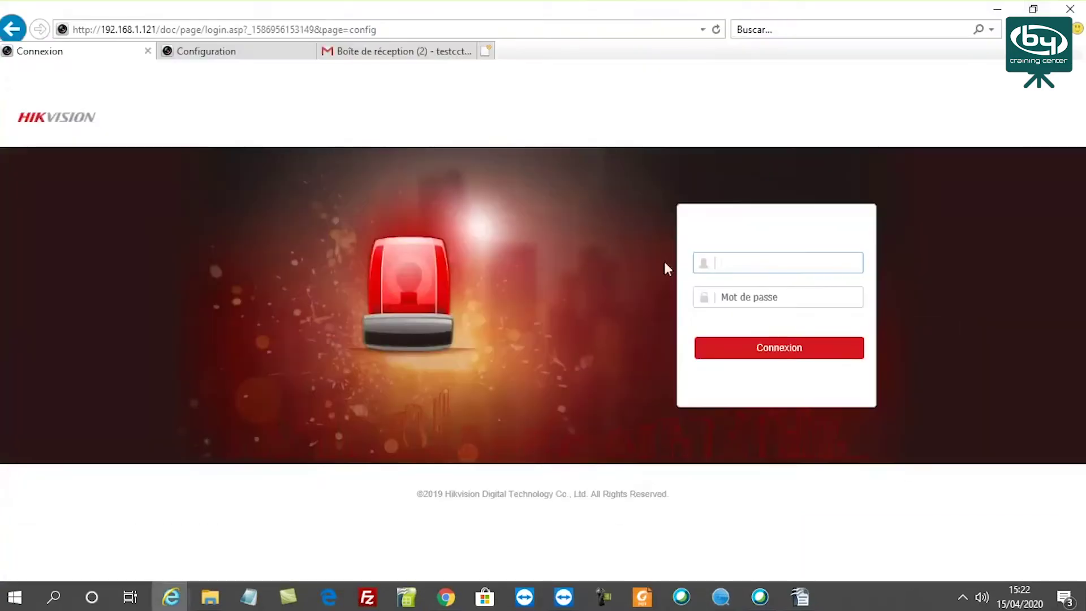
type("admin")
key("Tab")
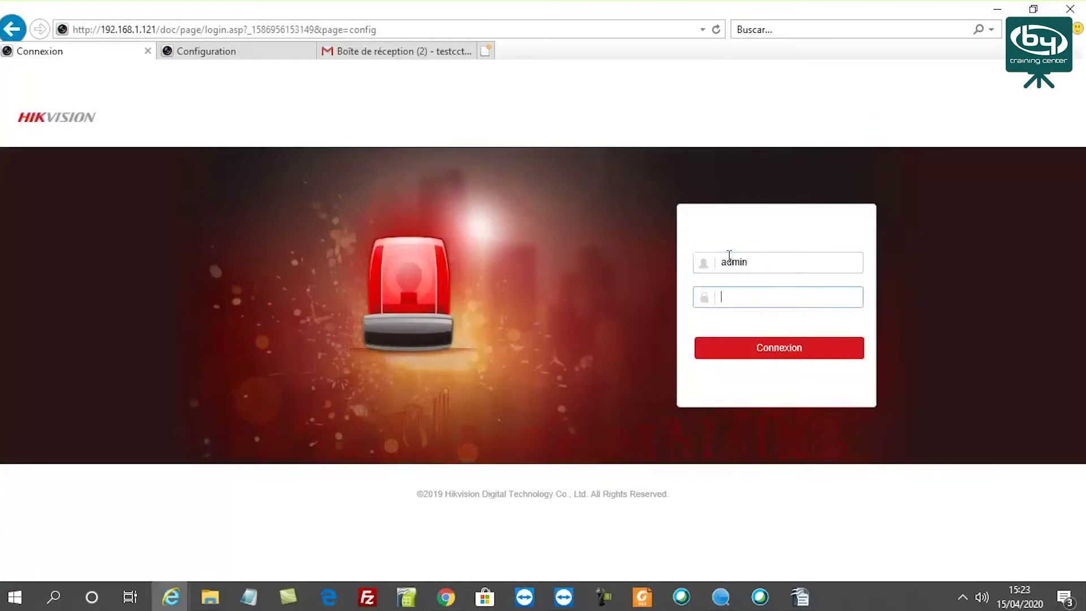
key("Return")
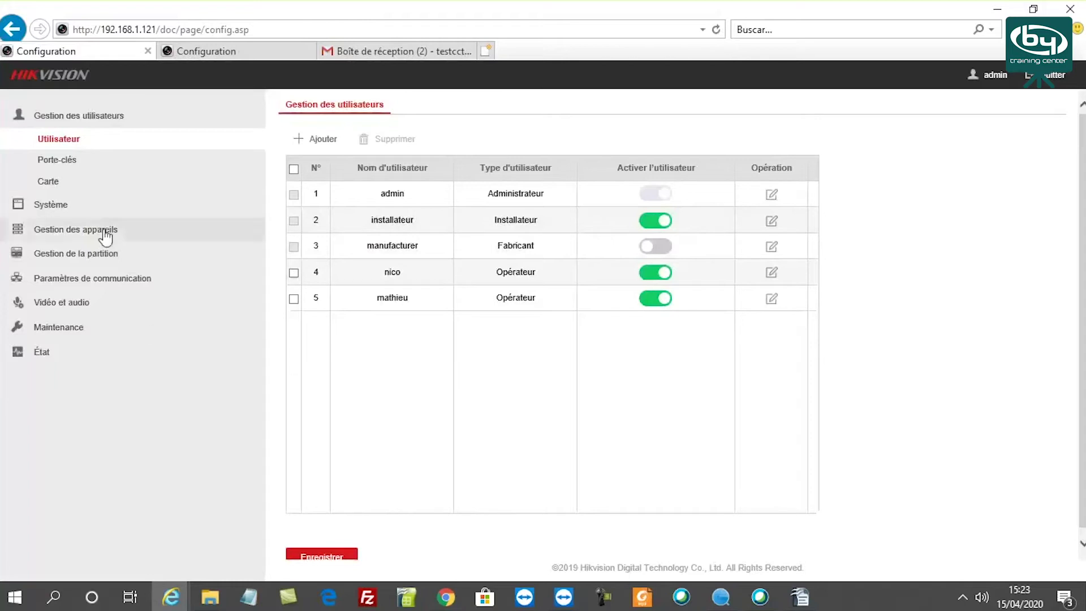
- Review the user list, noting the admin and installateur entries, and select the fourth user
left_click(86, 116)
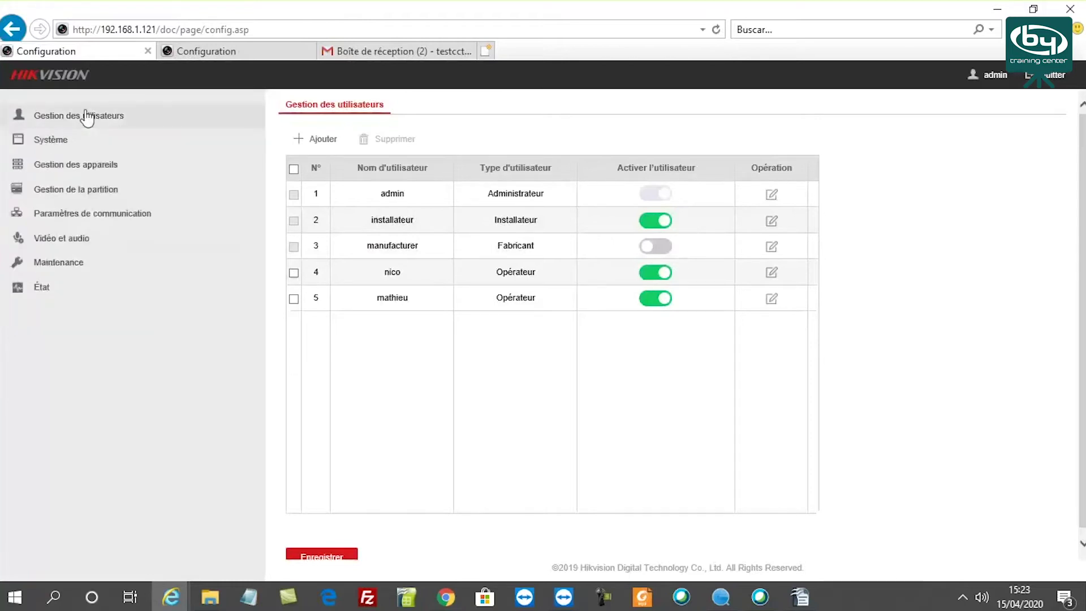
left_click(87, 117)
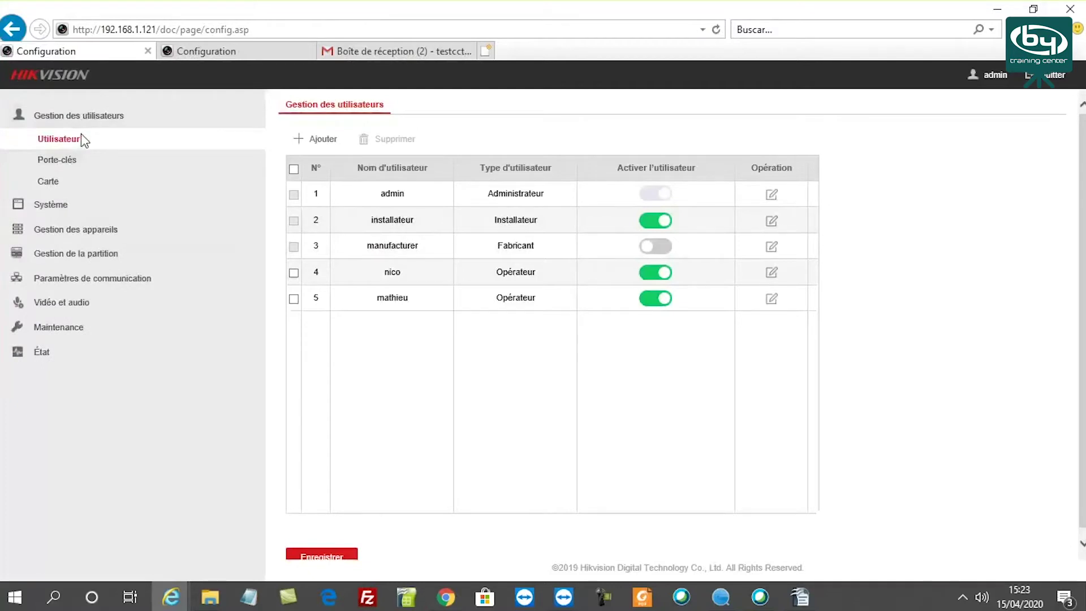
double_click(399, 194)
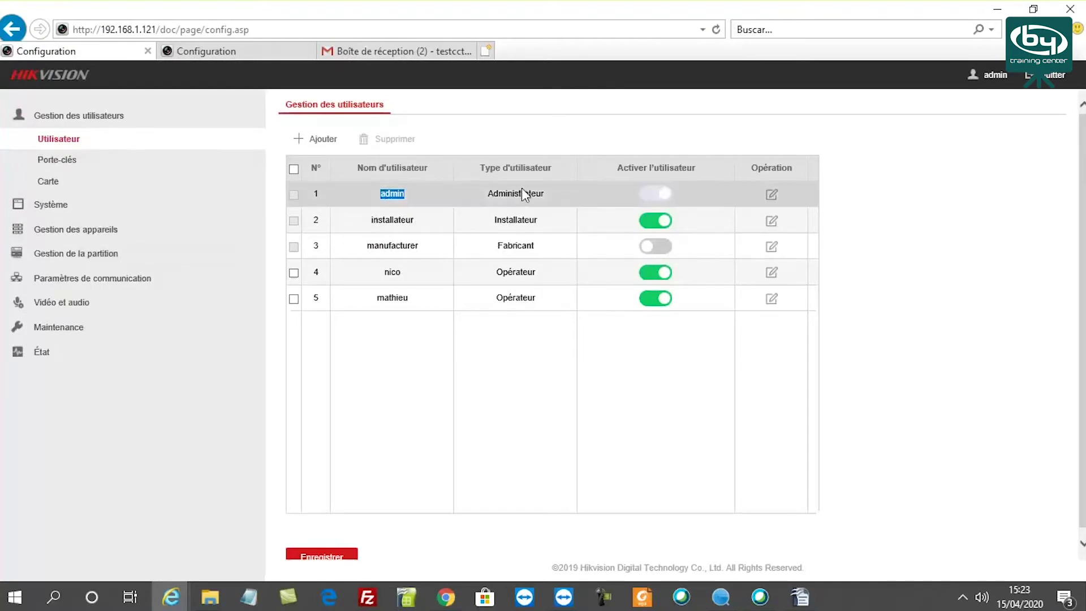
left_click(519, 222)
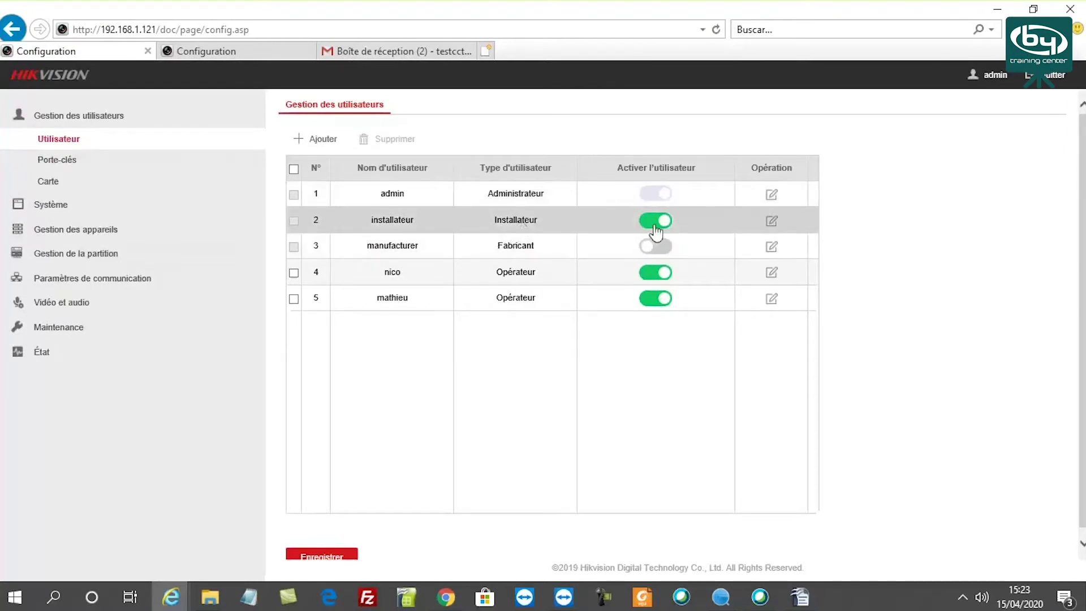
left_click_drag(490, 220, 543, 219)
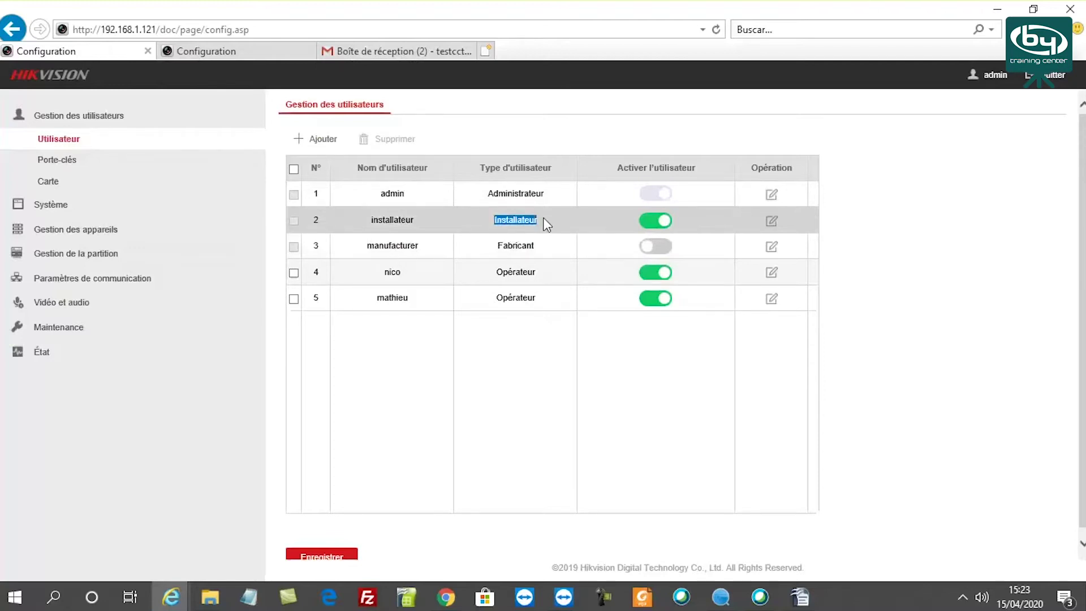
left_click(537, 280)
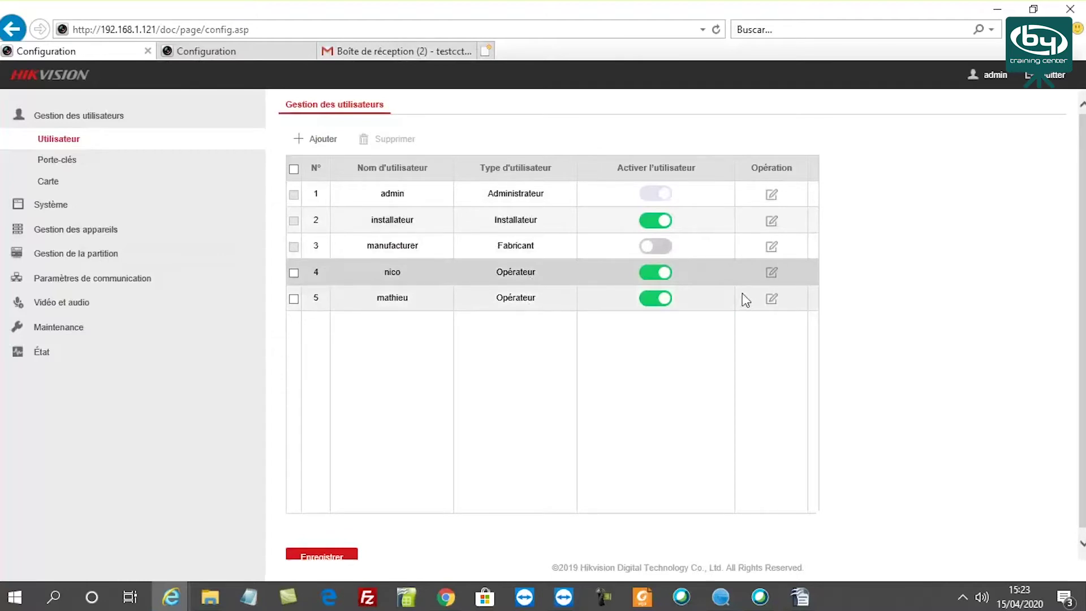
- Limit the fourth user to Partition1 and Partition2 without disarm permission, and save
left_click(773, 273)
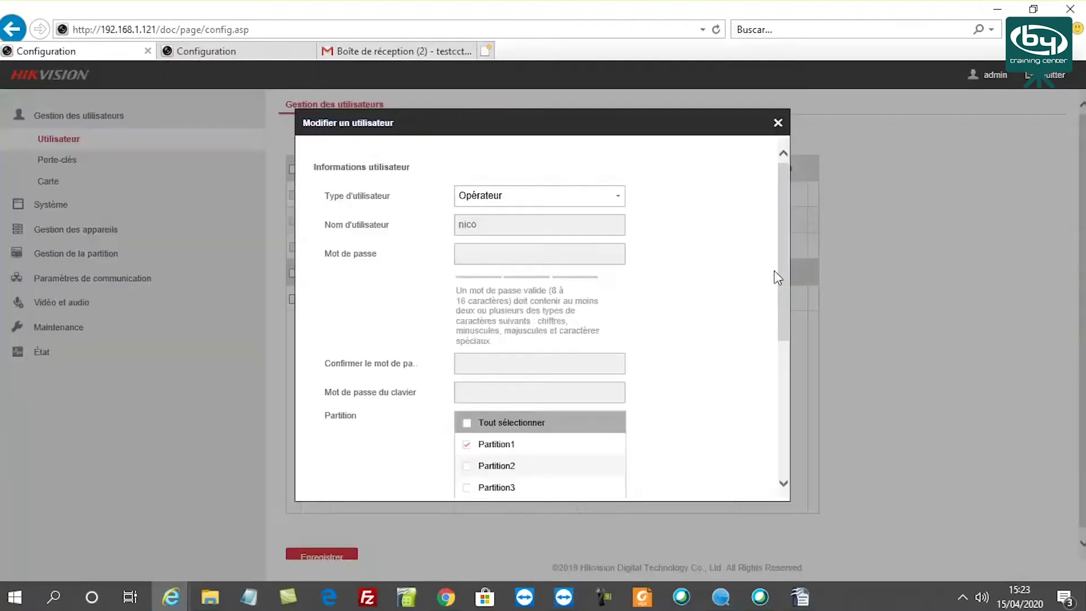
scroll(685, 282, "down", 4)
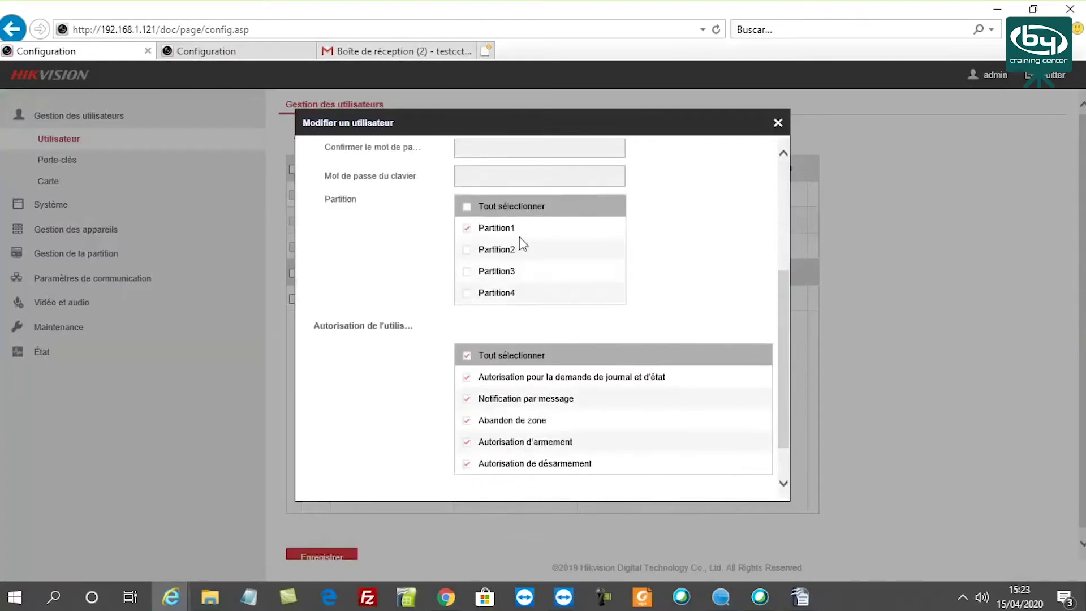
left_click(466, 207)
left_click(466, 207)
left_click(467, 228)
left_click(467, 250)
scroll(494, 276, "down", 1)
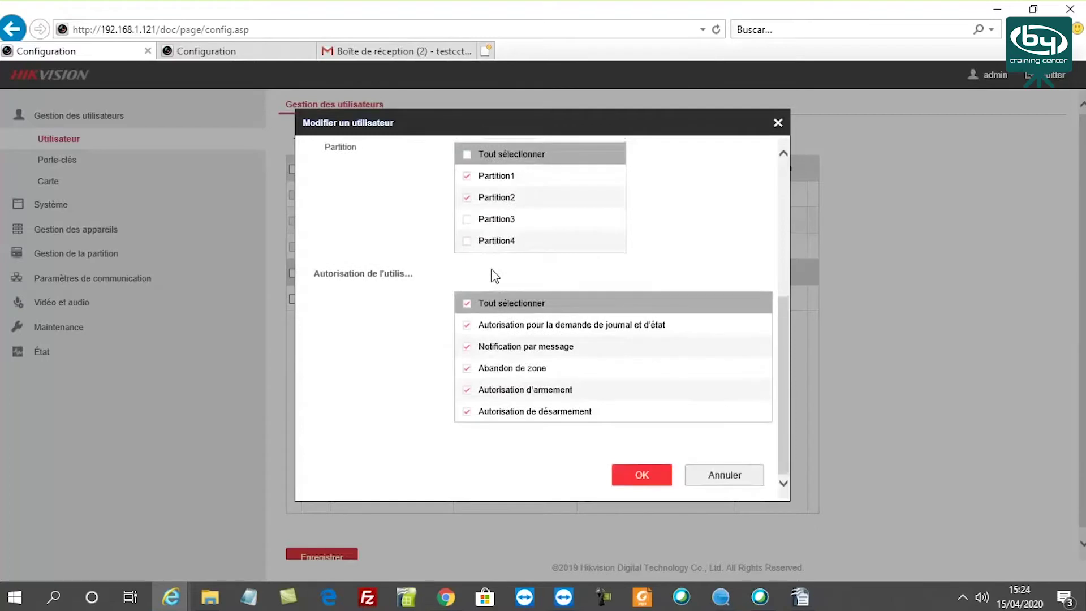
left_click(466, 411)
left_click(644, 479)
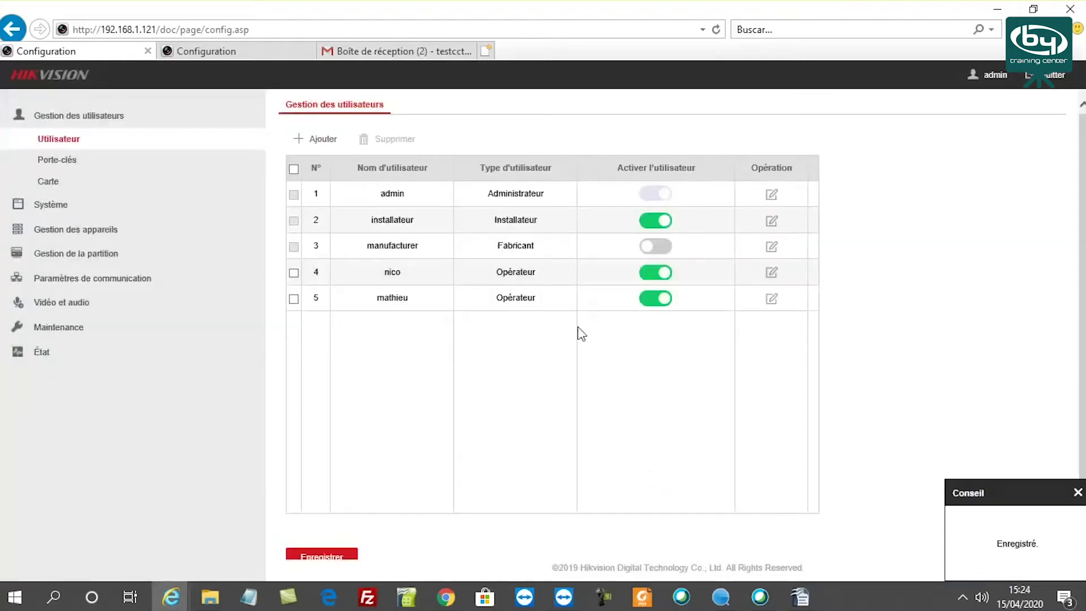
scroll(589, 351, "down", 1)
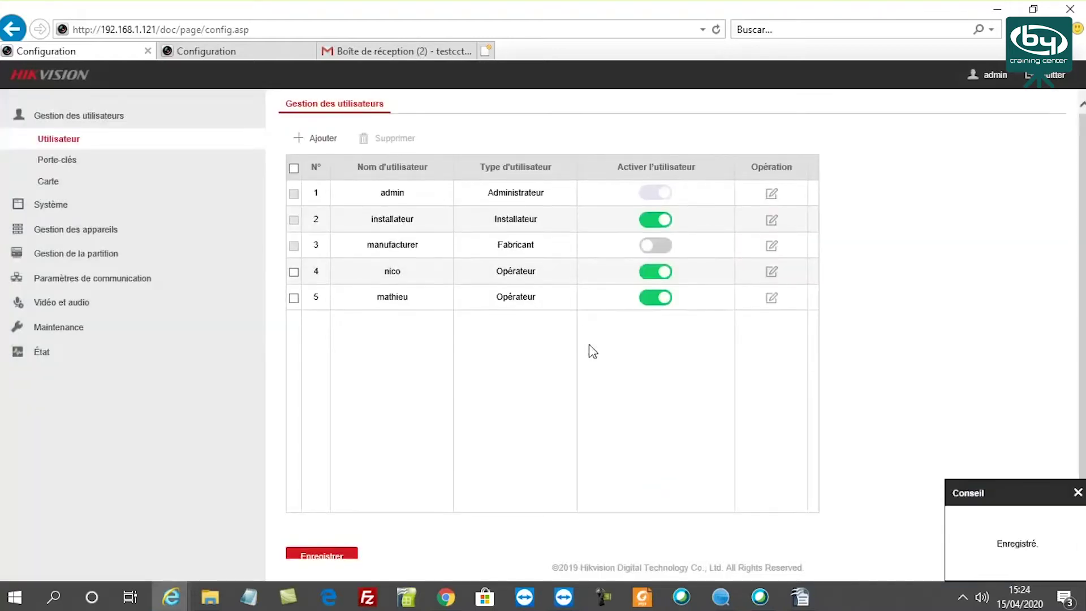
left_click(333, 552)
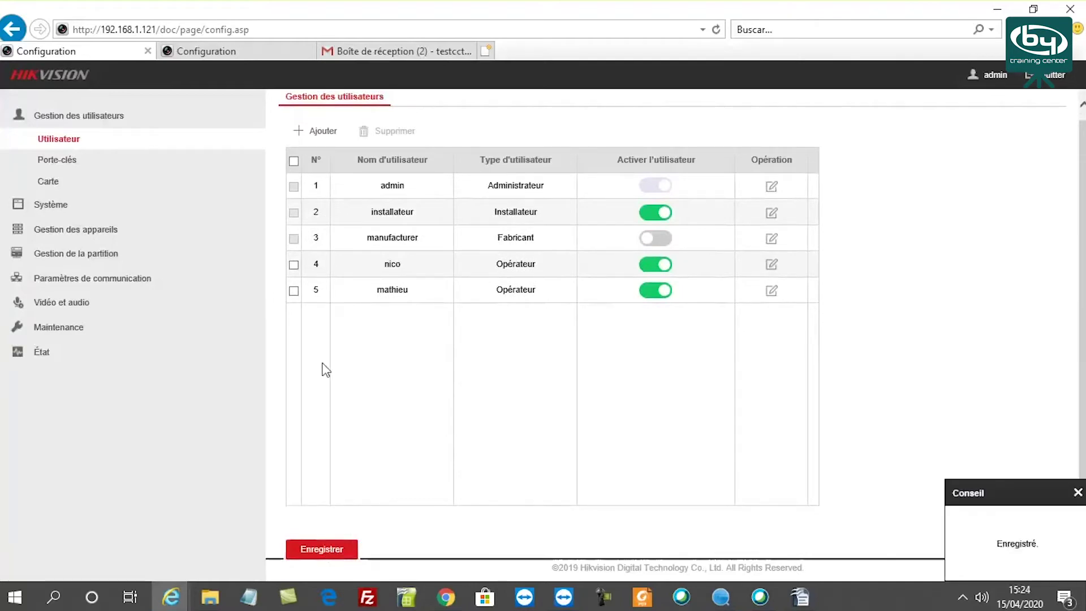
- Attempt to enrol a key fob in key fob management and dismiss the failure message
left_click(91, 165)
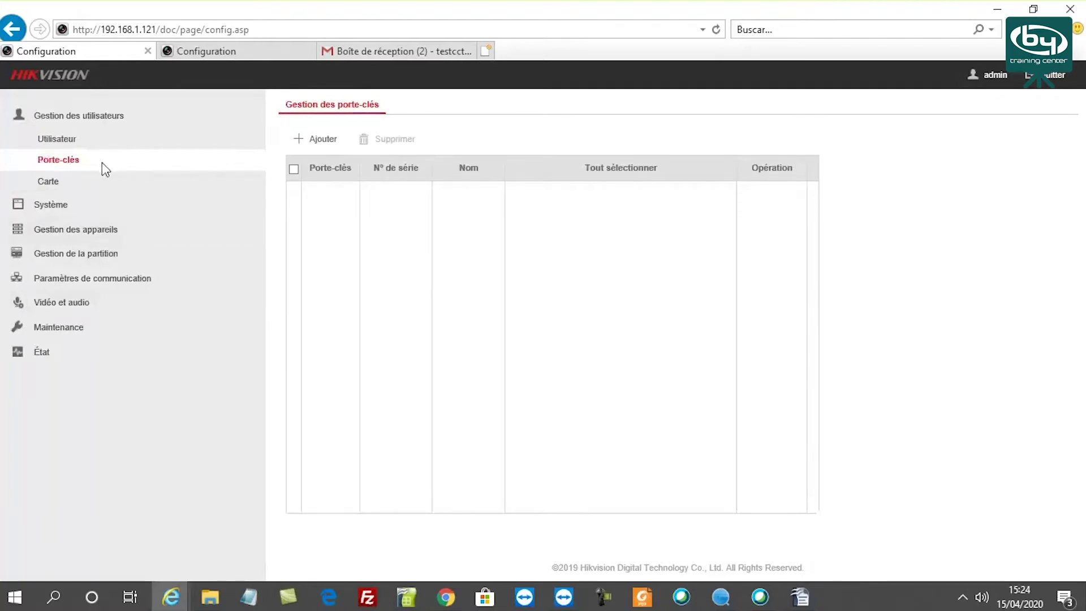
left_click(317, 140)
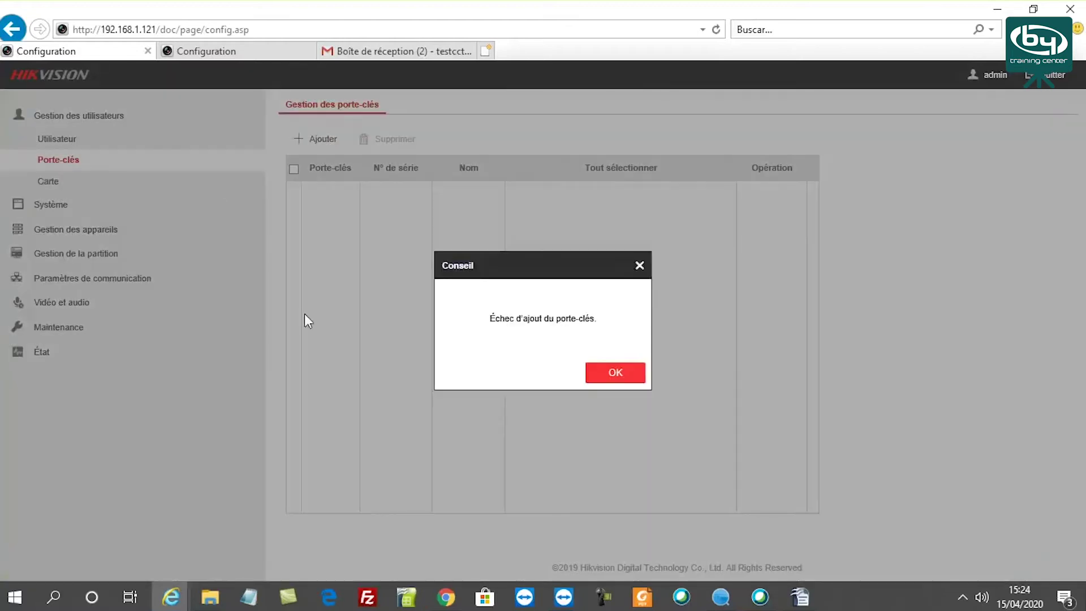
left_click(601, 376)
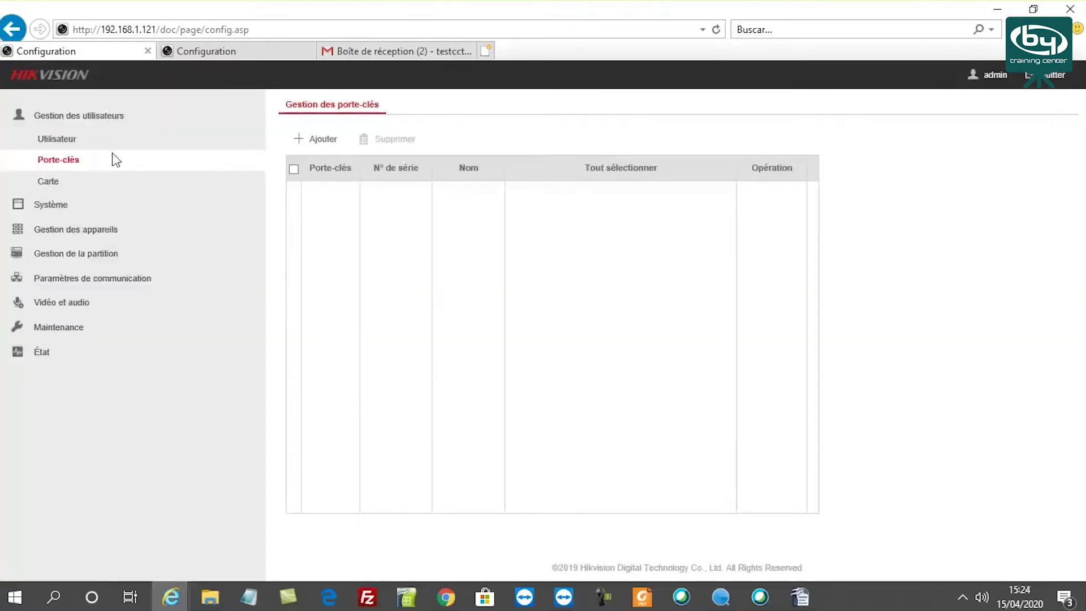
- Delete the existing card in card management
left_click(66, 189)
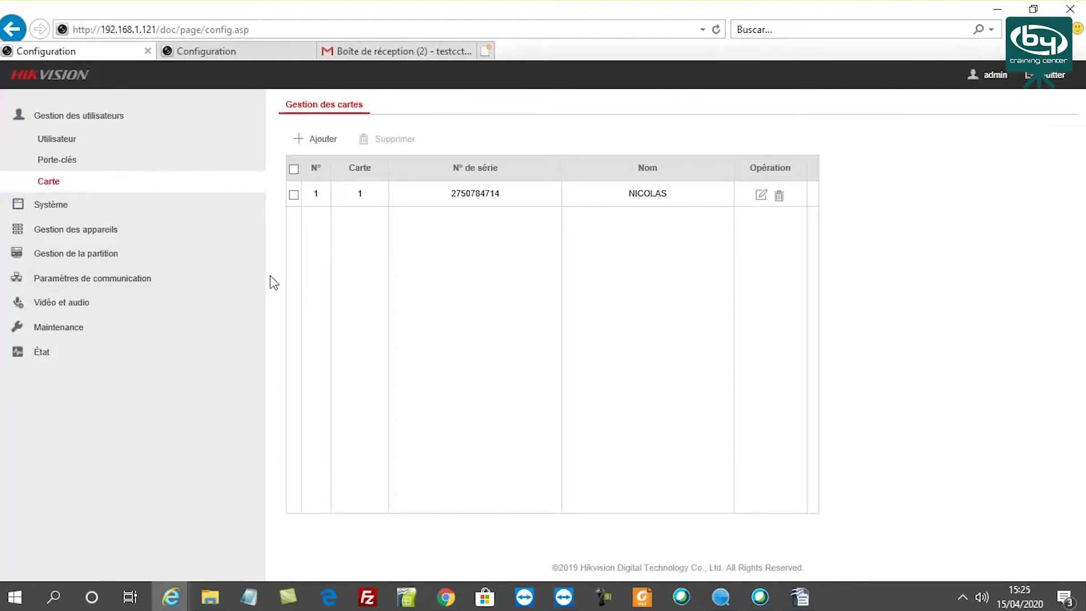
left_click(294, 195)
left_click(780, 196)
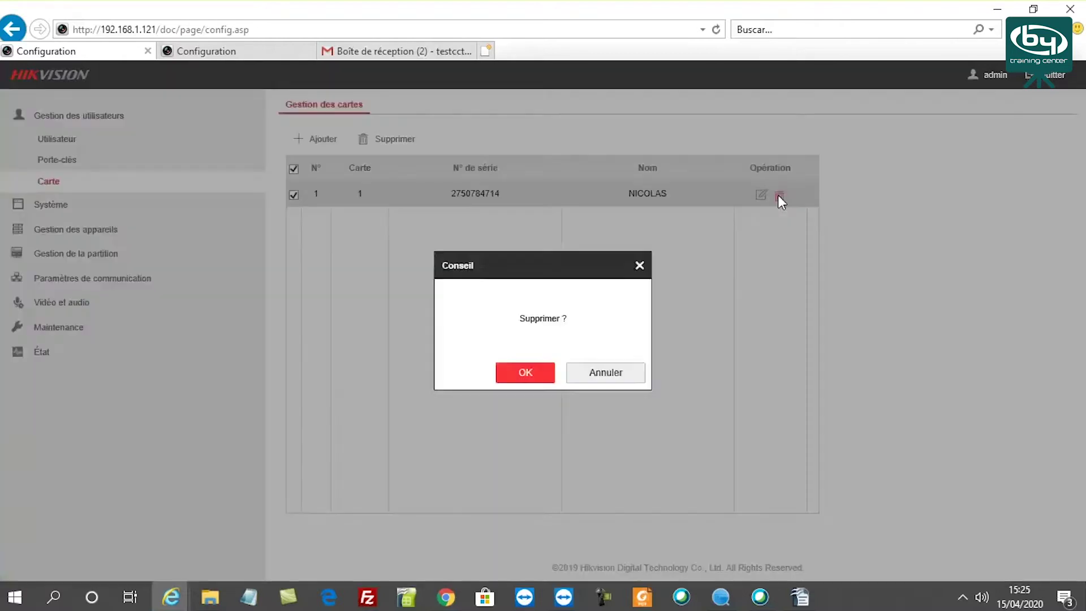
left_click(520, 375)
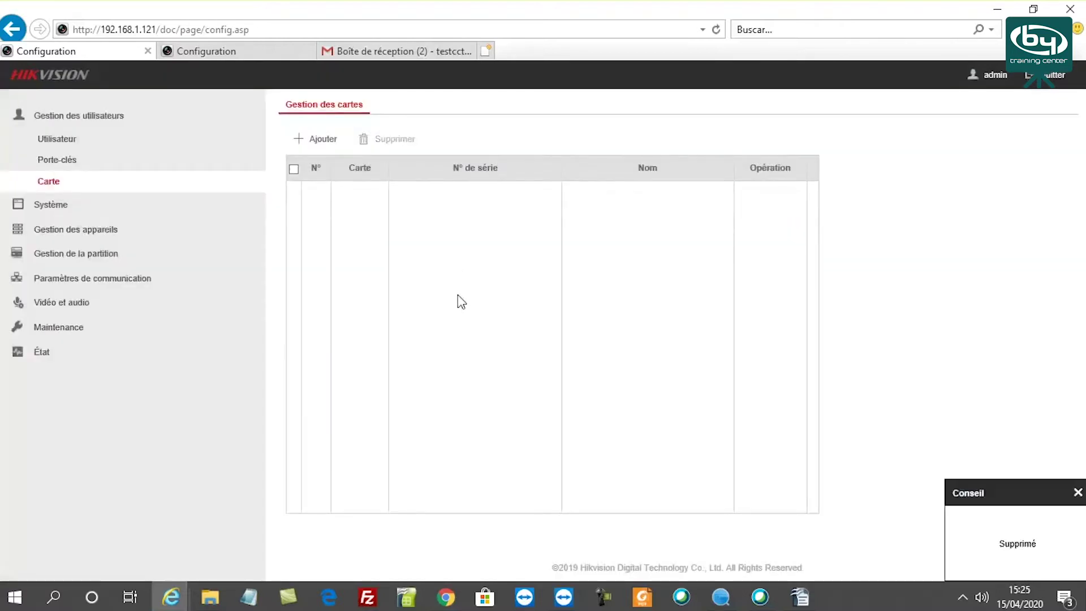
- Start enrolling a new operation card named for its holder
left_click(323, 141)
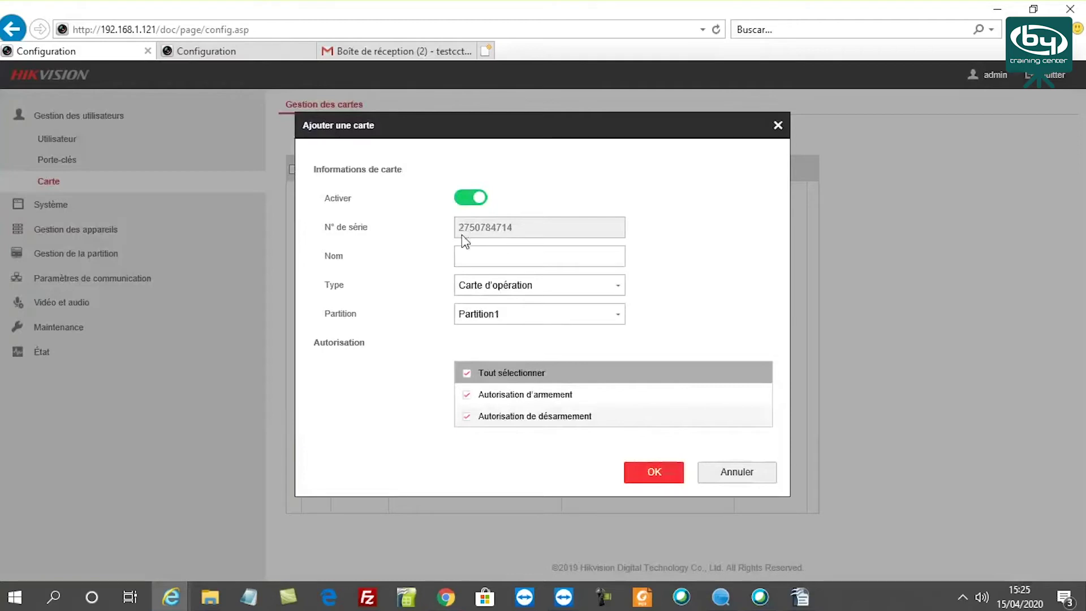
left_click(476, 258)
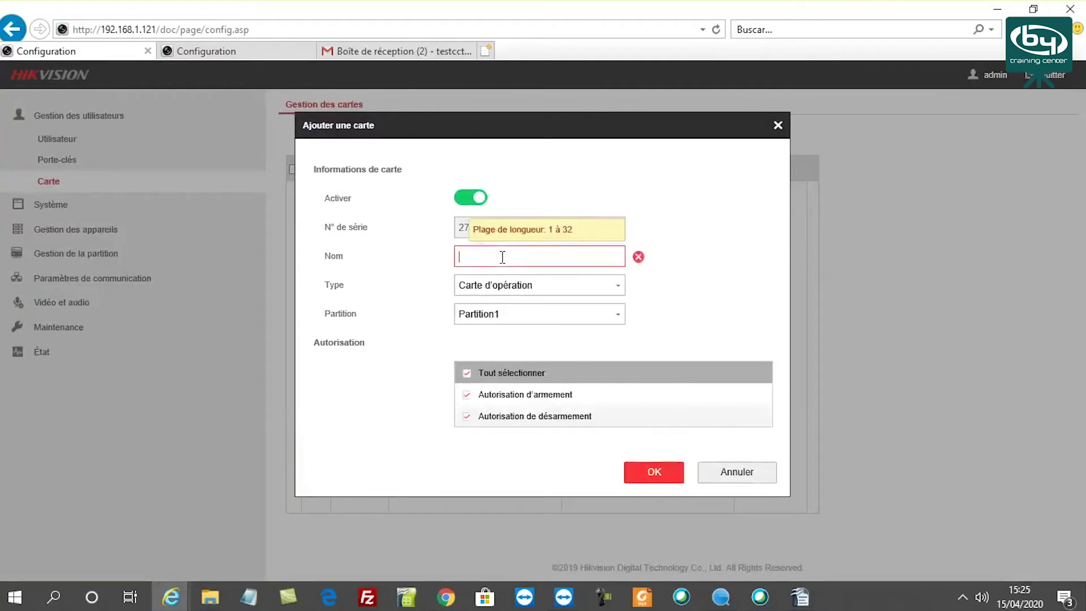
type("MARC")
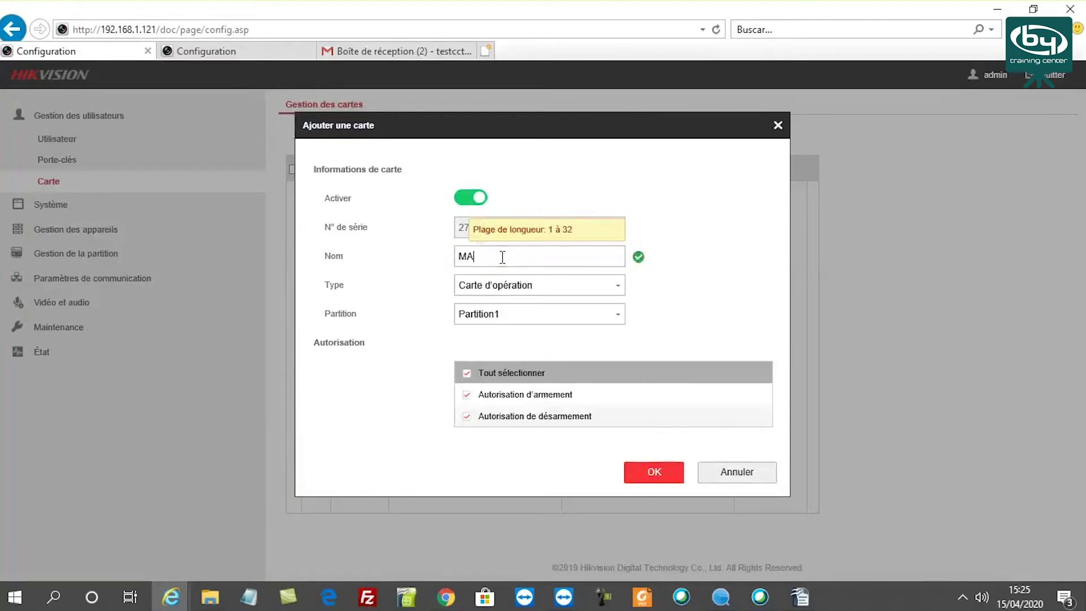
left_click(506, 290)
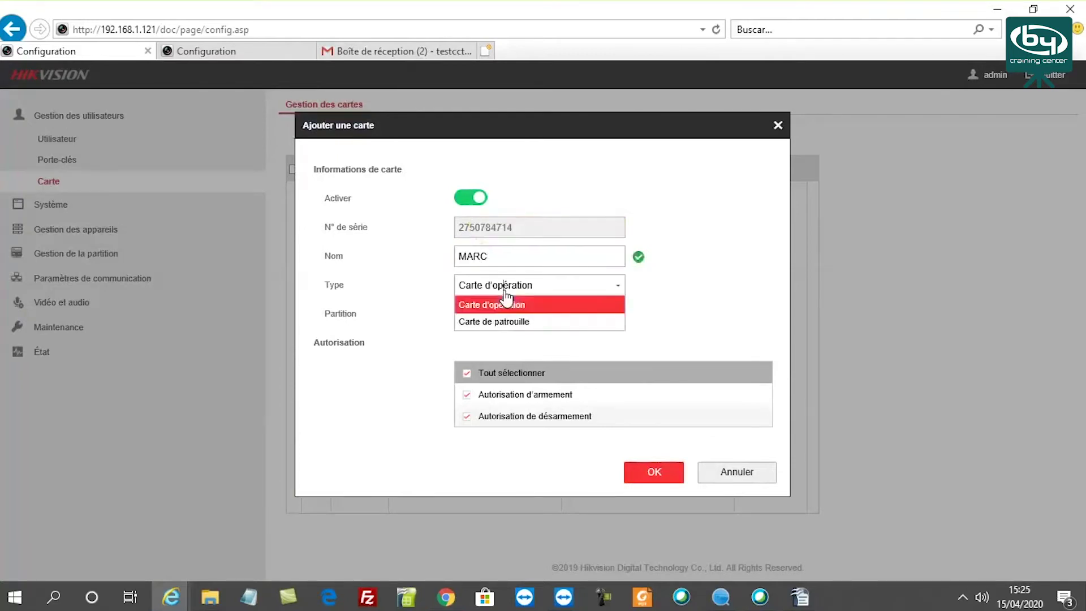
left_click(506, 300)
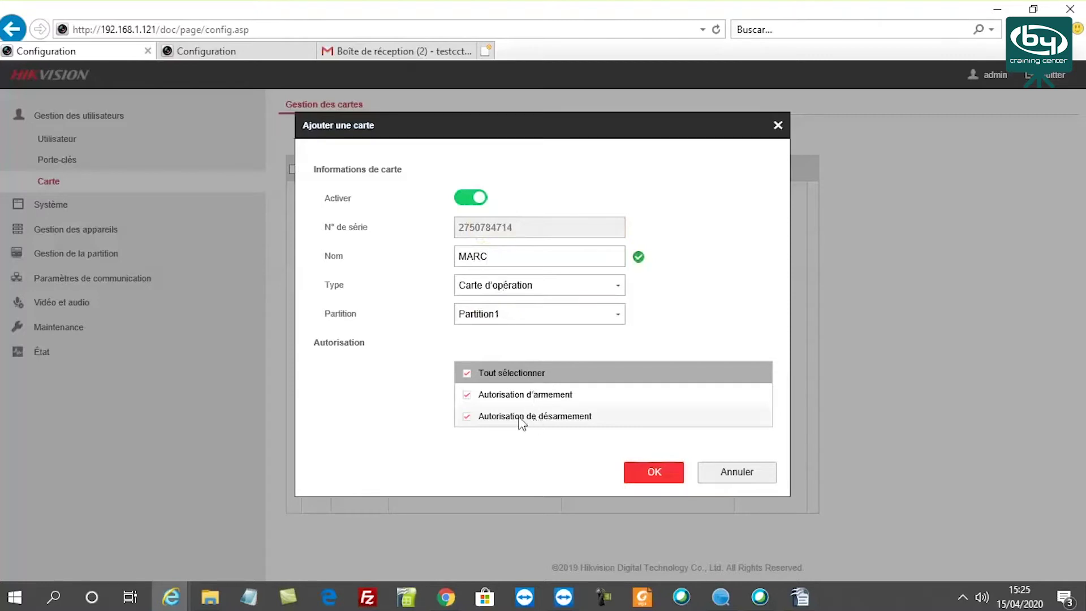
- Give the card arming and disarming rights on Partition1 and save it
left_click(468, 374)
left_click(468, 395)
left_click(466, 374)
left_click(466, 420)
left_click(512, 321)
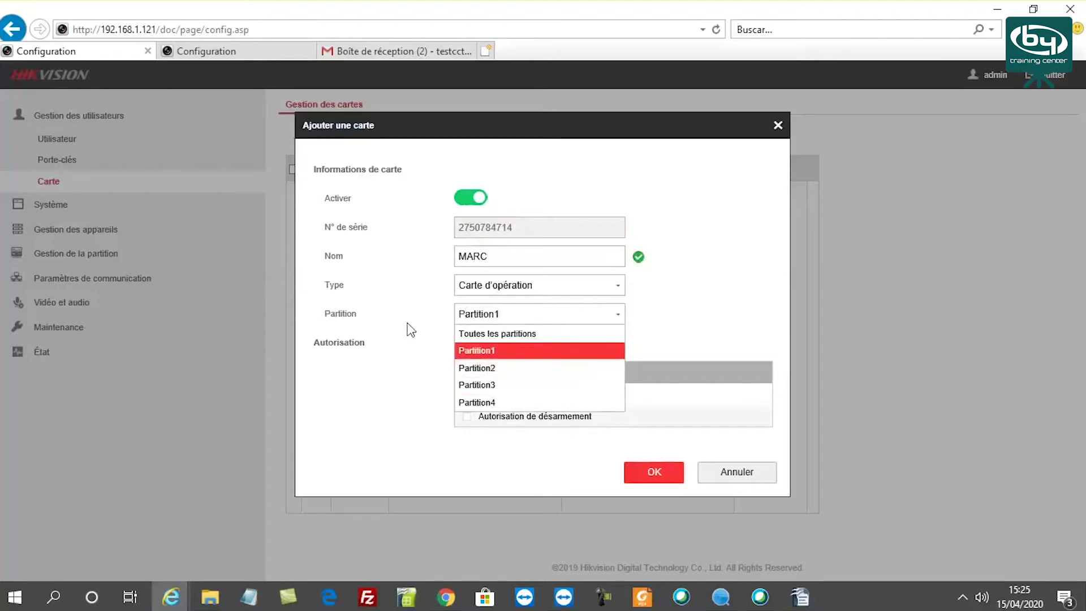
left_click(402, 368)
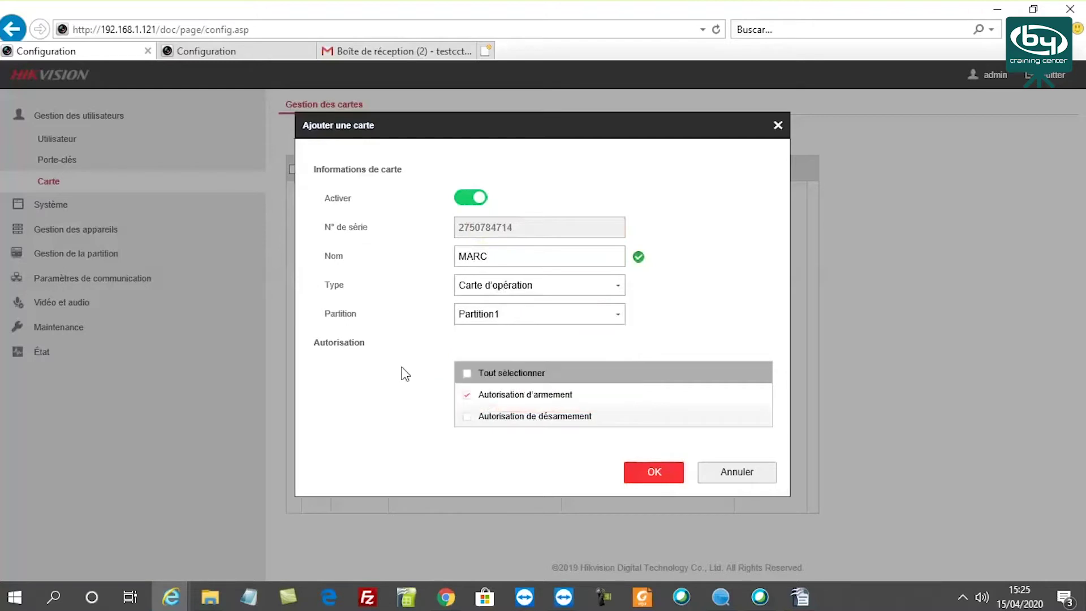
left_click(467, 418)
left_click(657, 476)
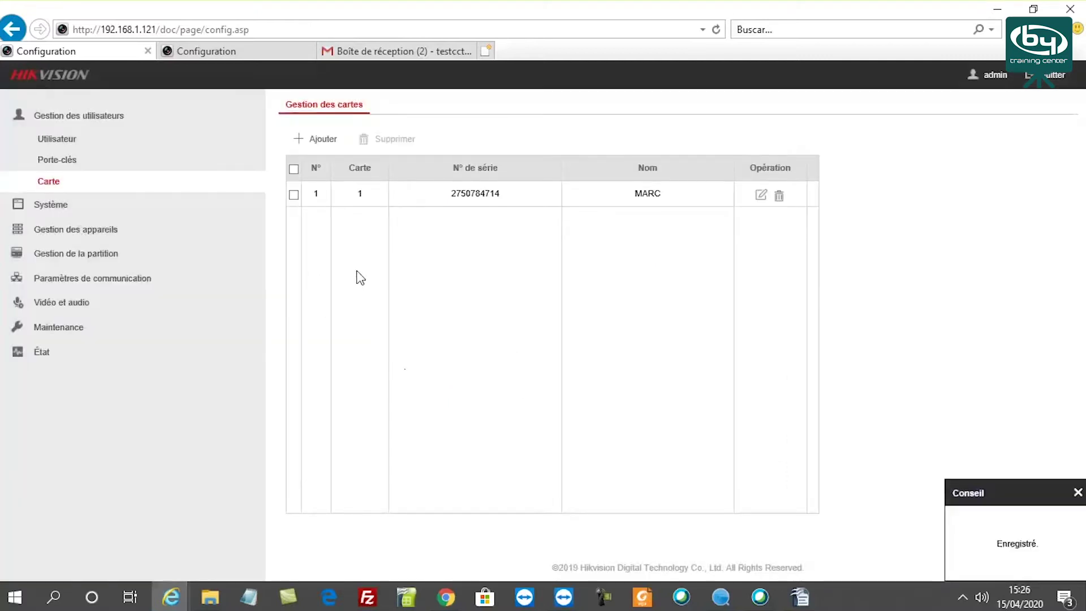
left_click(51, 204)
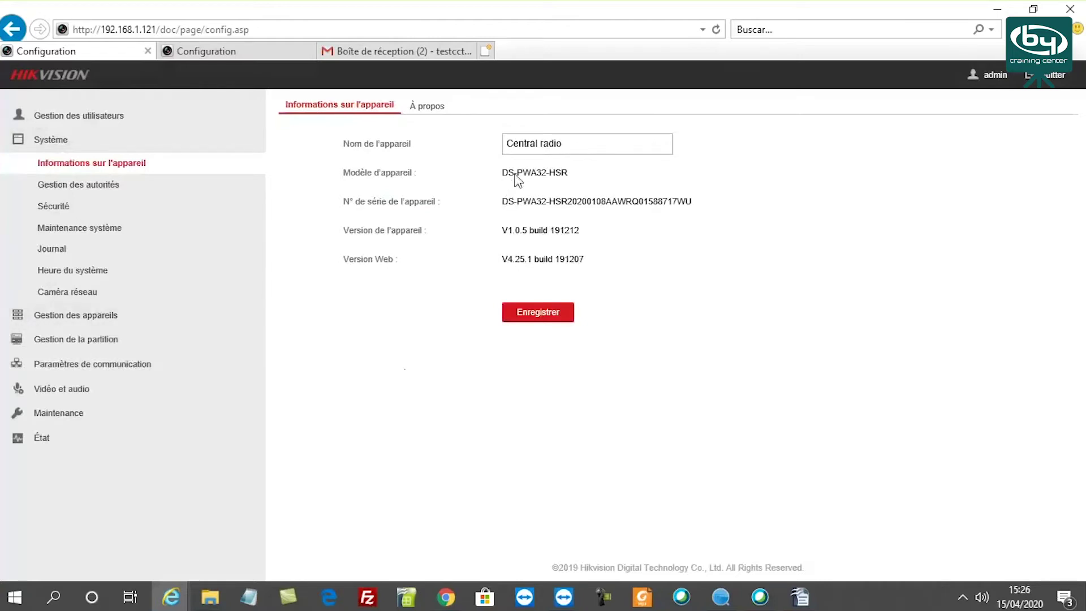
- Review the panel's model name, firmware version and serial number
left_click_drag(505, 174, 588, 178)
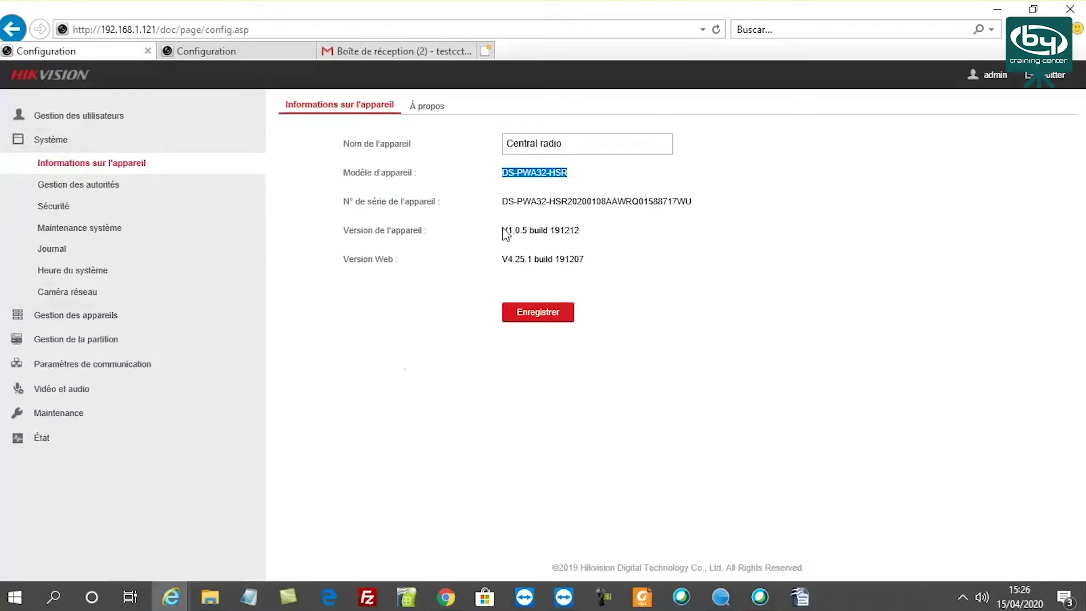
left_click_drag(502, 231, 589, 233)
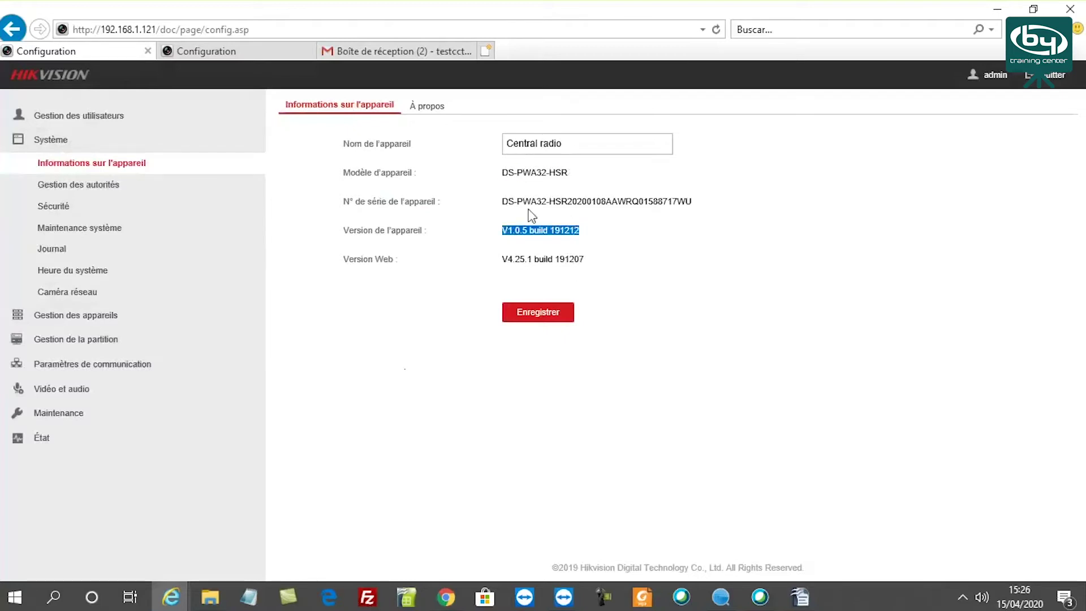
left_click_drag(606, 202, 693, 202)
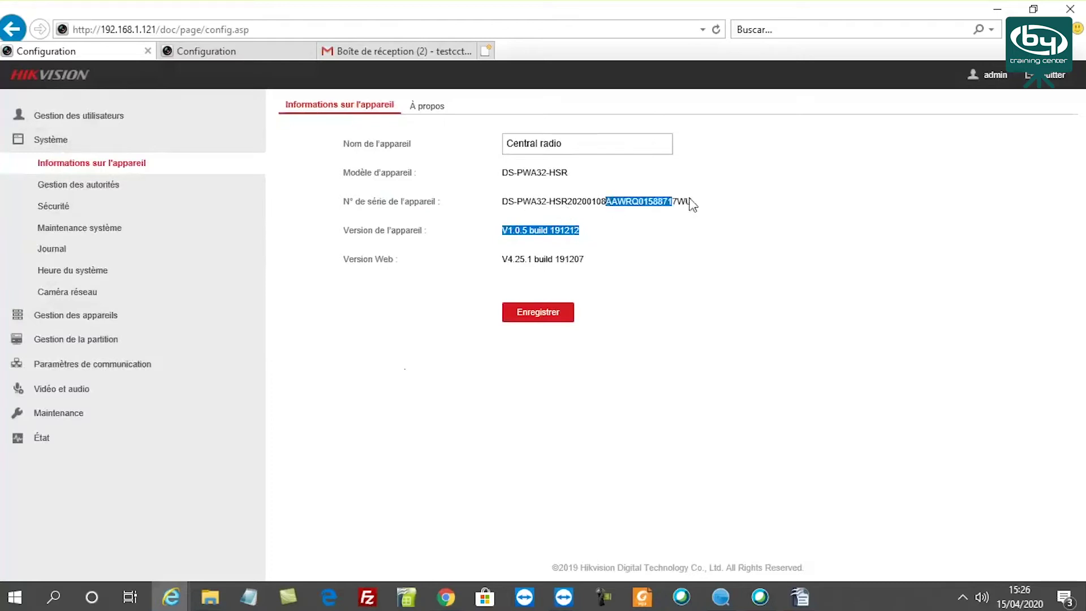
- Set the system volume to 5 and save it
left_click(144, 187)
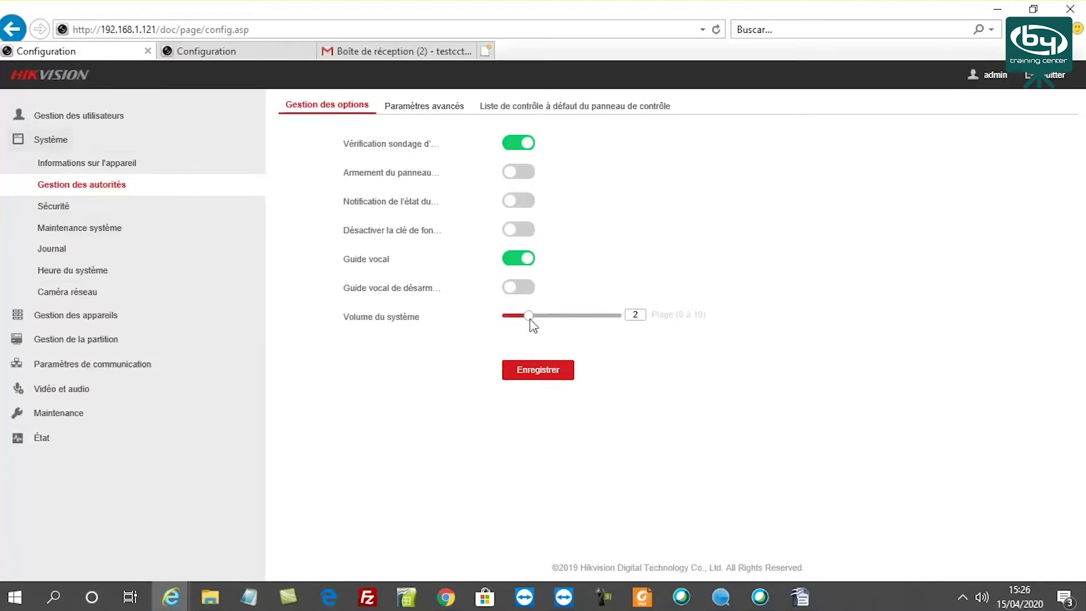
left_click_drag(532, 317, 585, 317)
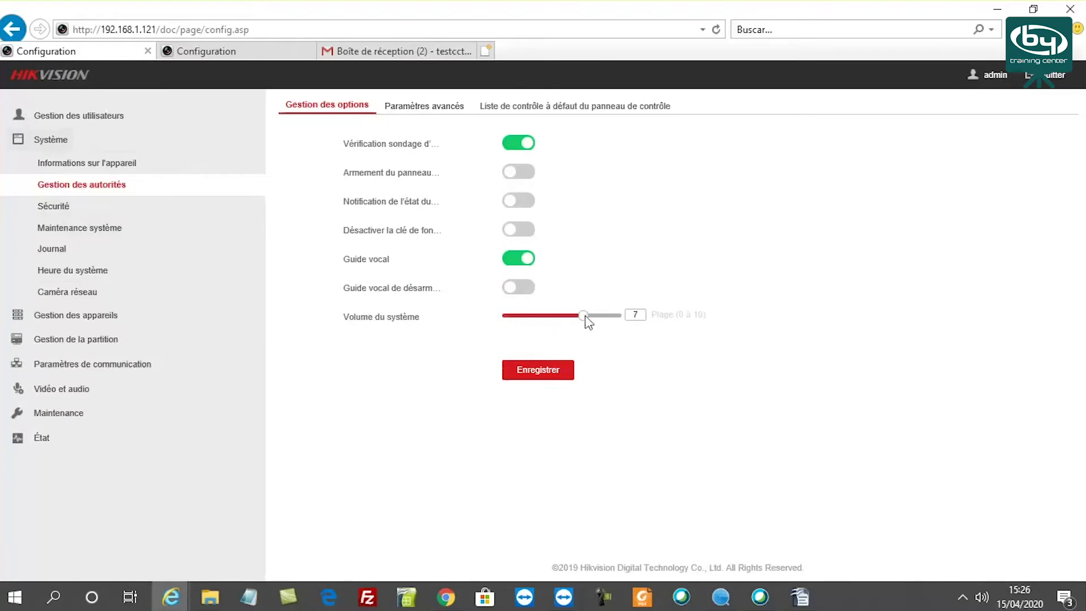
left_click(535, 371)
left_click_drag(584, 316, 561, 316)
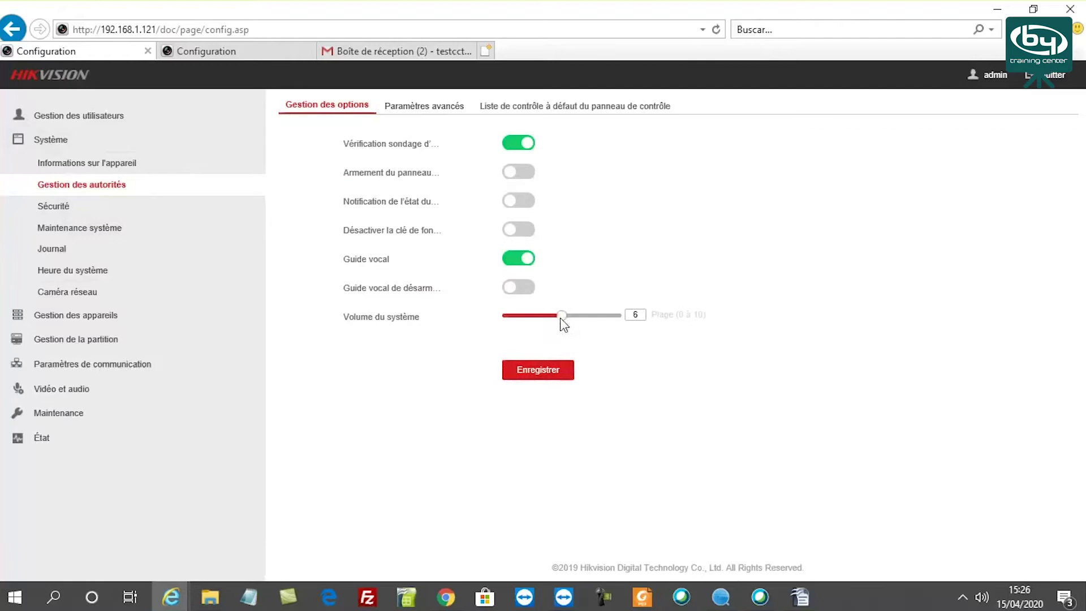
left_click(536, 379)
- Turn on panel status notification, leaving the arming option off
left_click(515, 202)
left_click(525, 178)
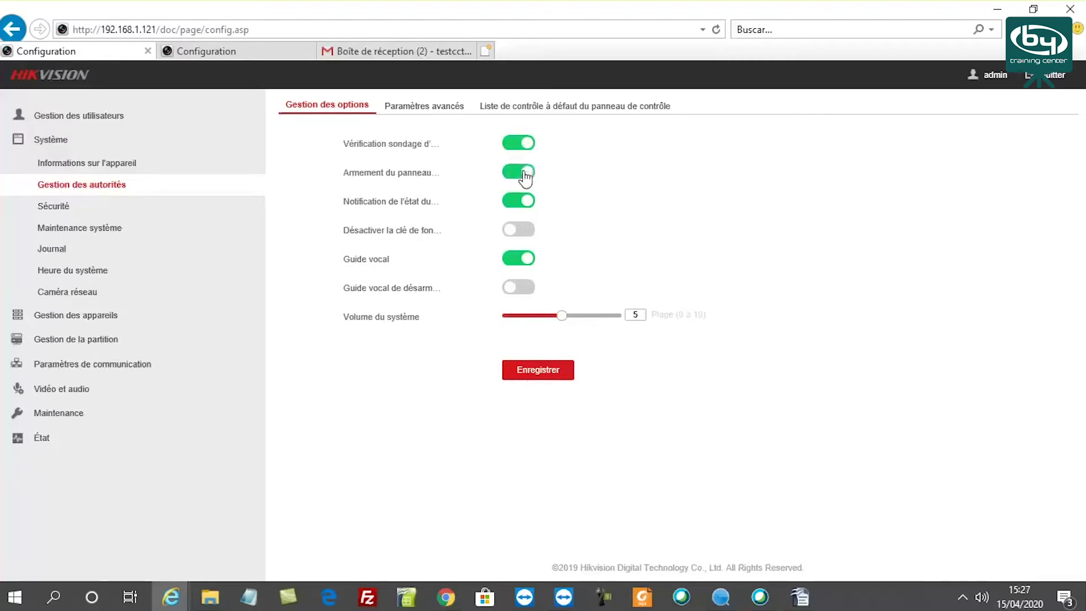
left_click(524, 177)
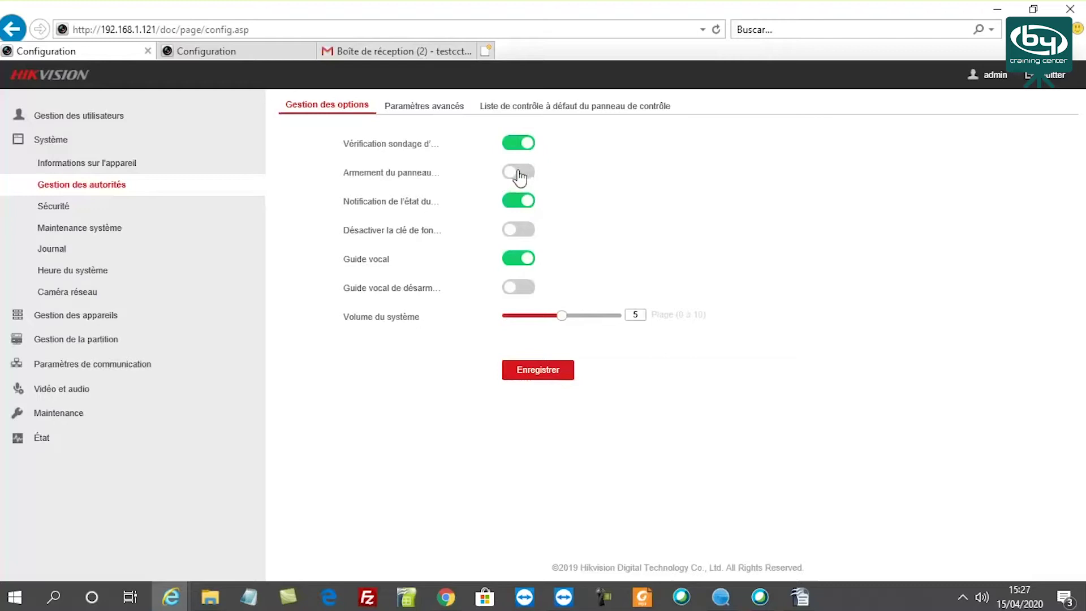
left_click(419, 109)
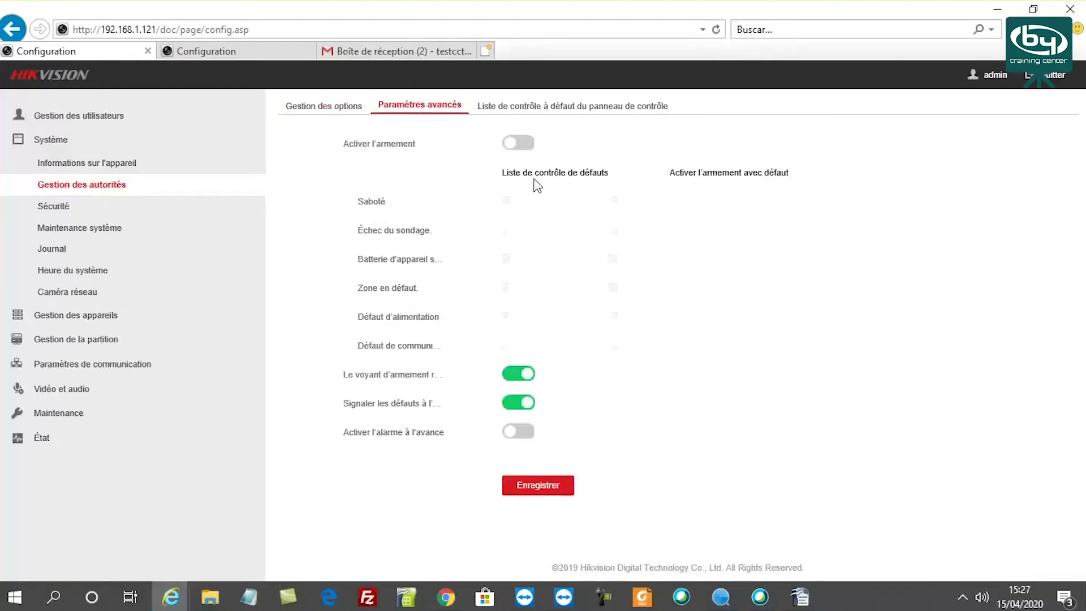
- Save the advanced arming settings with the pre-arming fault check and battery fault item off
left_click(528, 147)
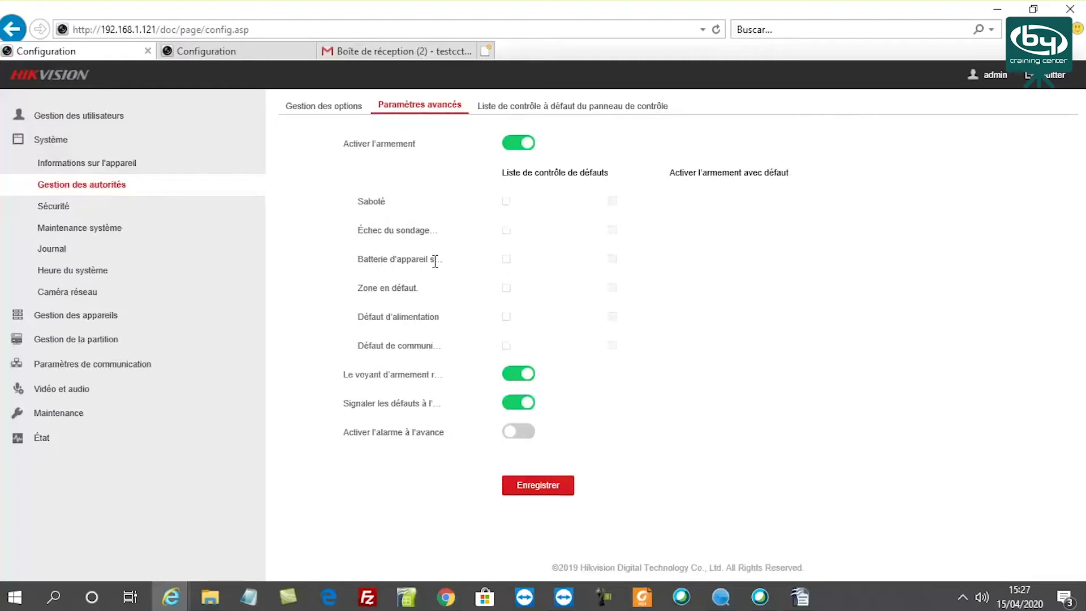
left_click(507, 259)
left_click(506, 259)
left_click(515, 146)
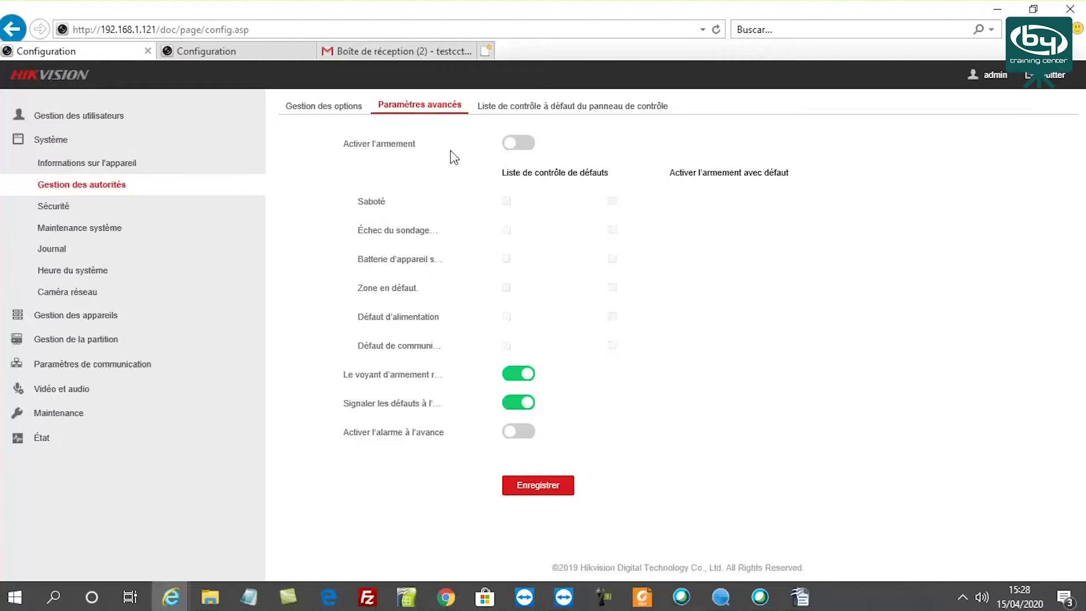
left_click(536, 486)
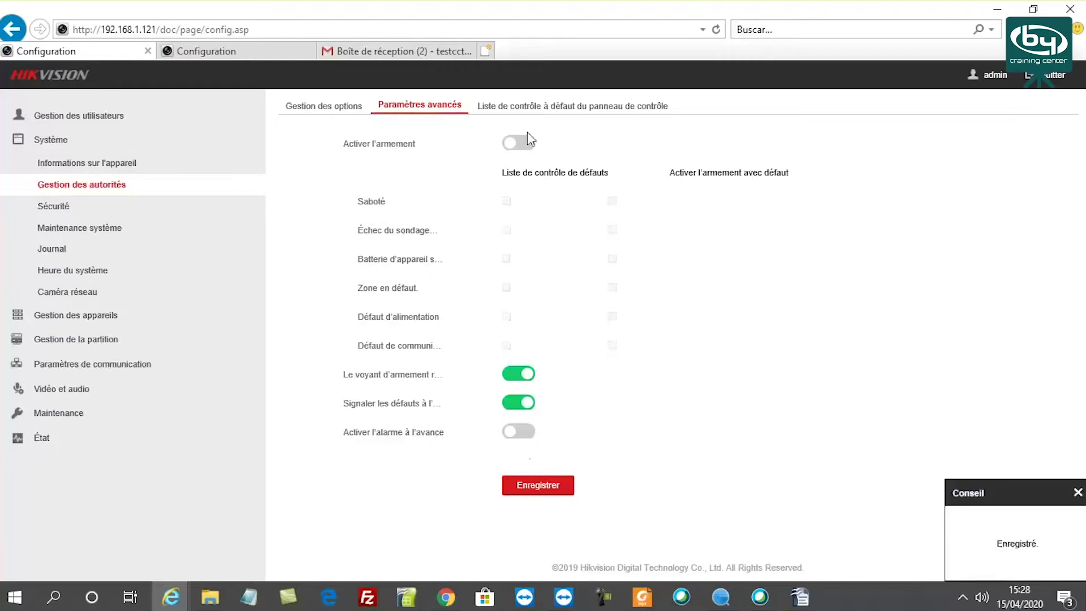
left_click(543, 110)
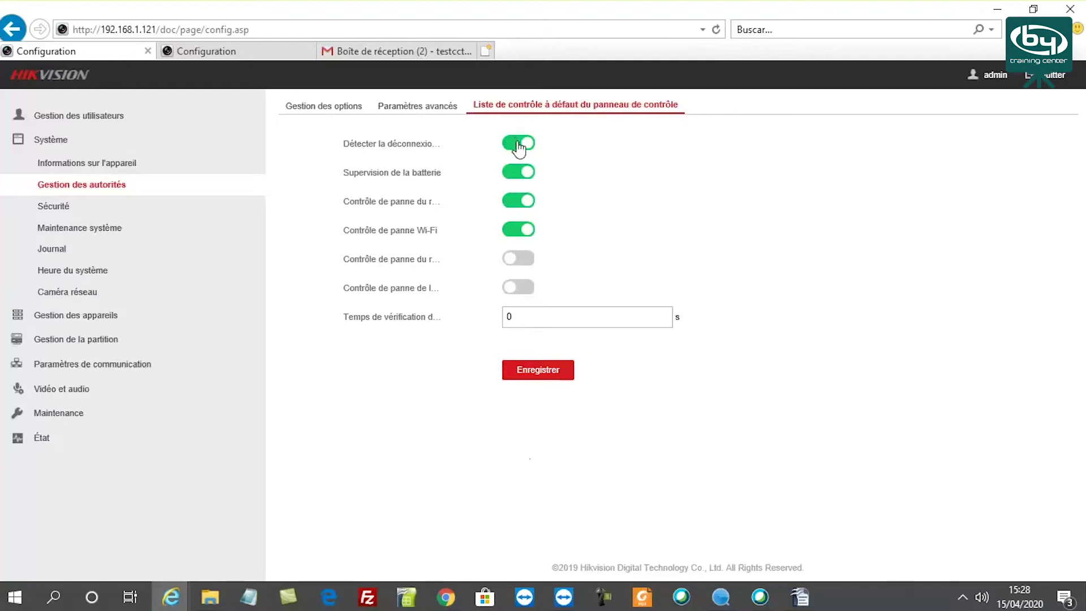
- Save the control panel fault checklist with the fifth fault check left off
left_click(526, 266)
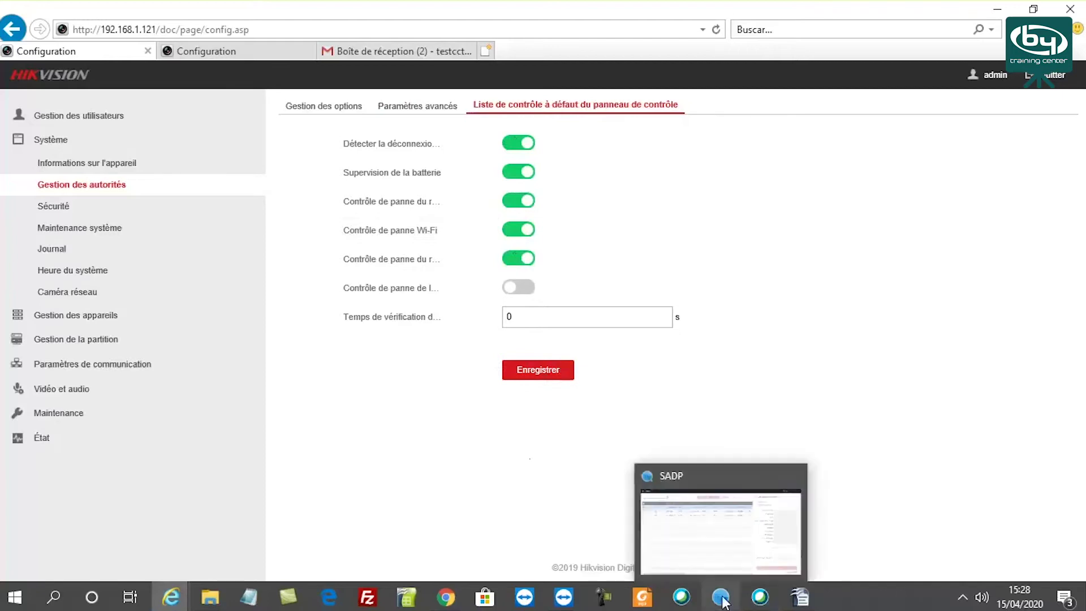
mouse_move(570, 601)
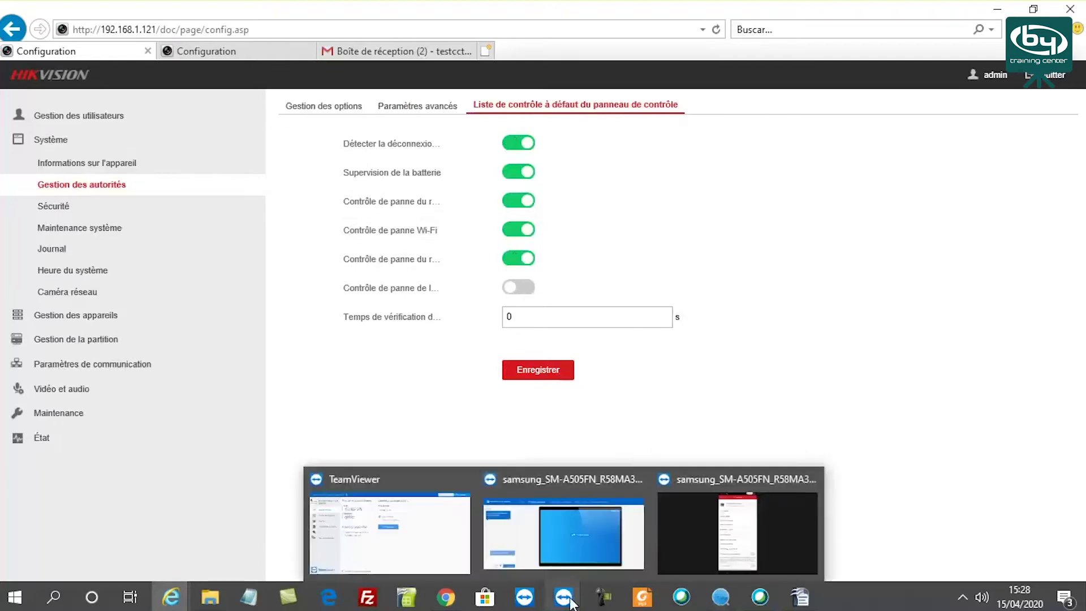
left_click(689, 540)
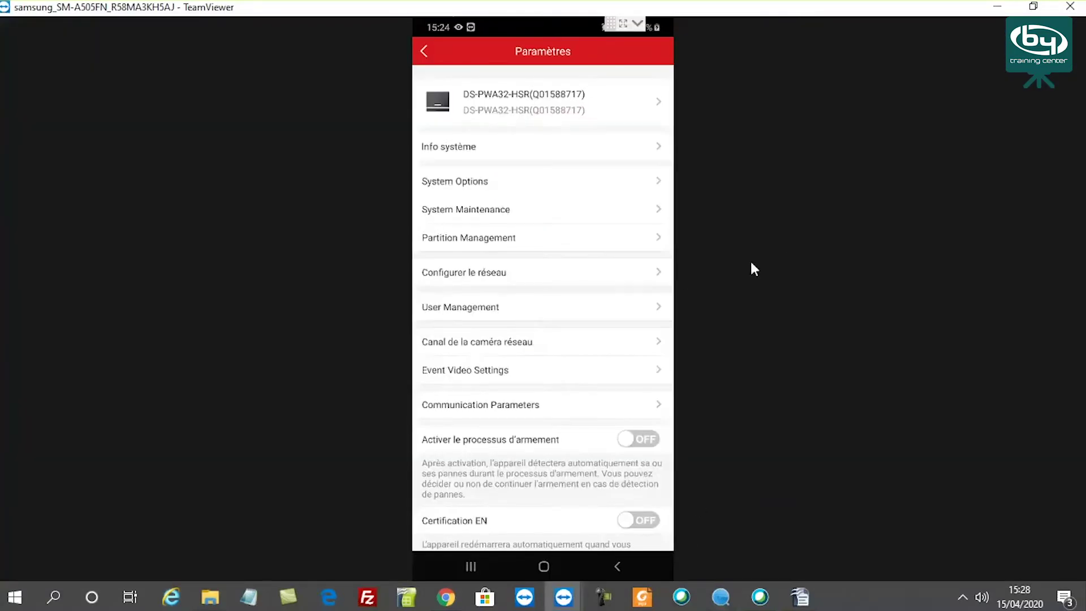
left_click(997, 7)
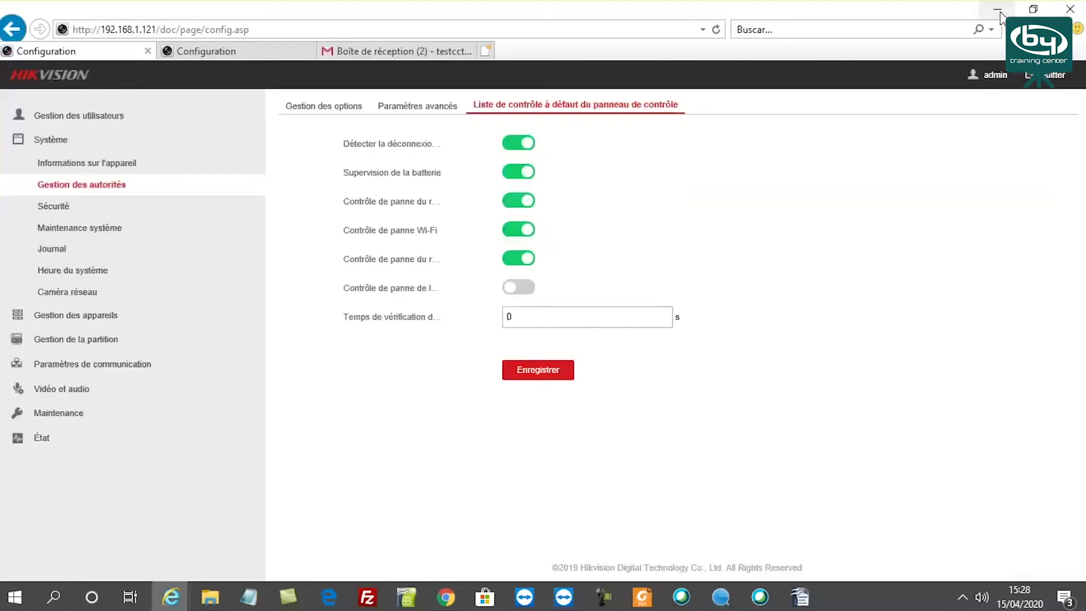
left_click(520, 260)
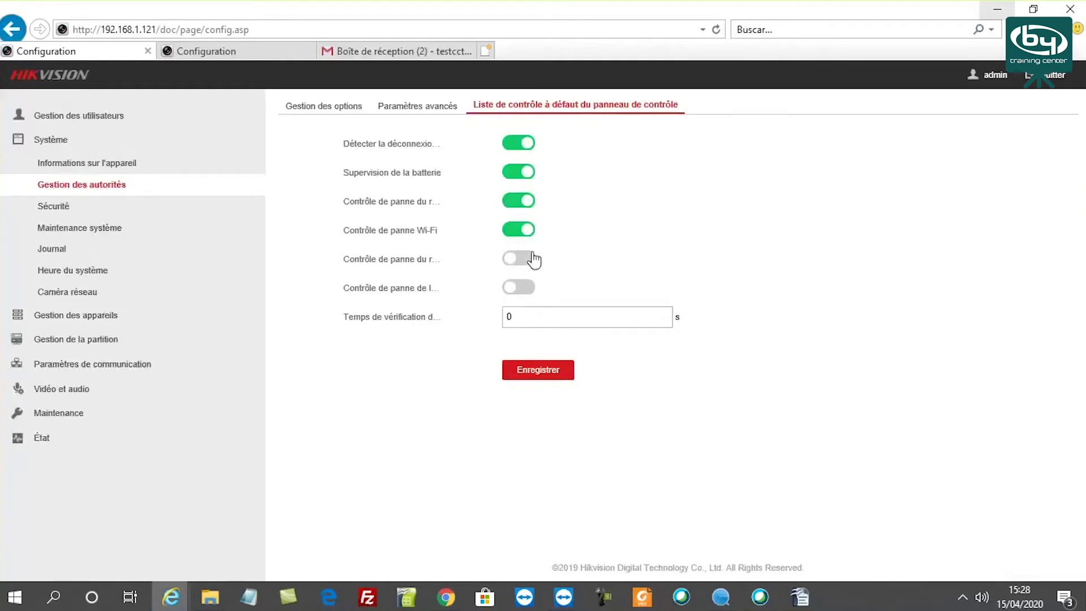
left_click(548, 380)
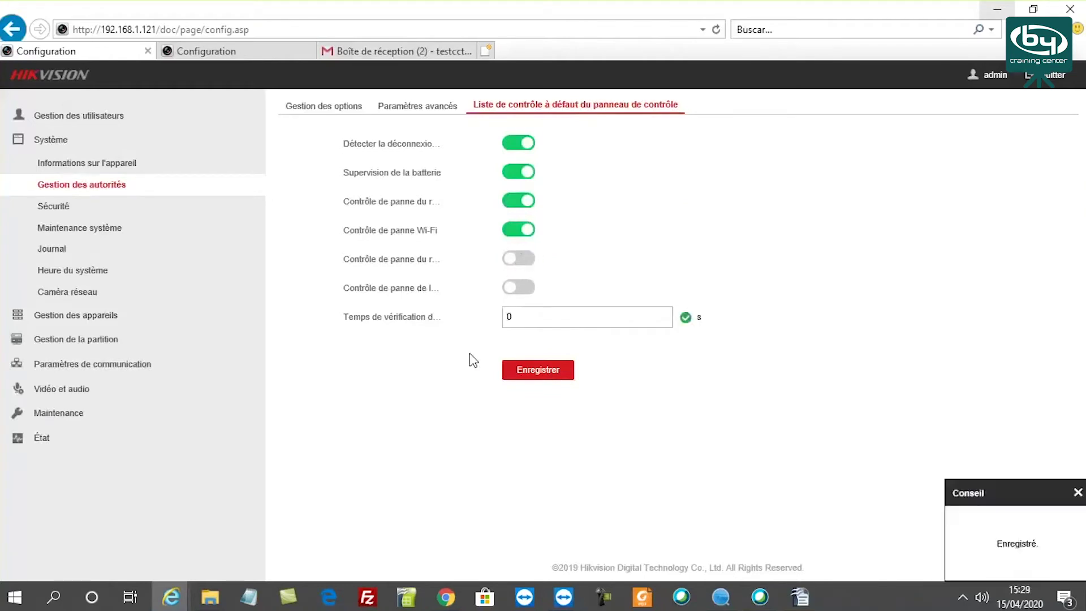
left_click(173, 210)
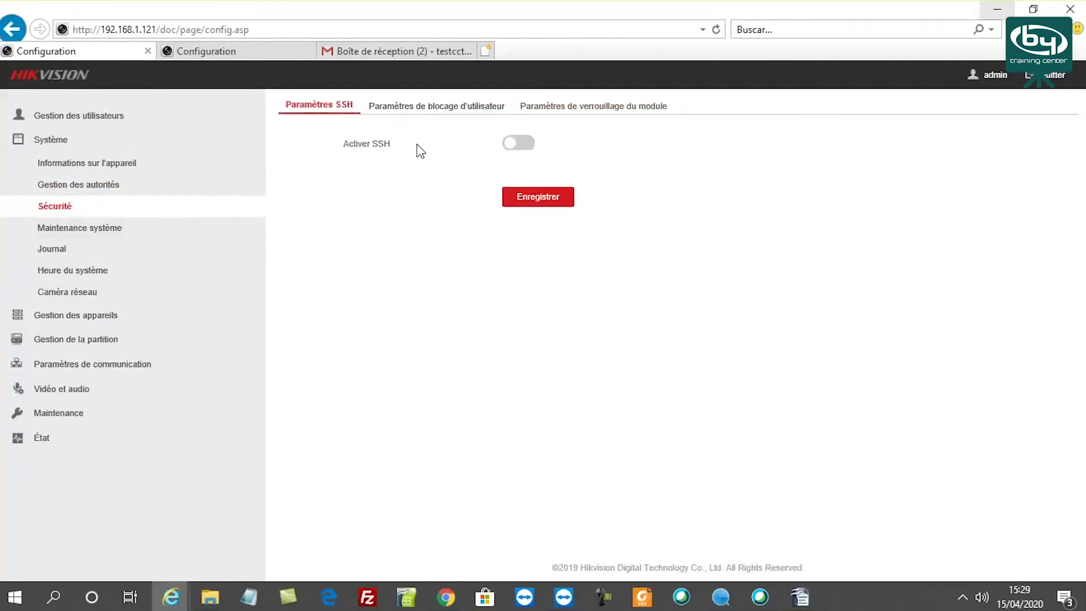
- Check the 1800-second user lockout and the module lockout settings, then go to system maintenance
left_click(421, 103)
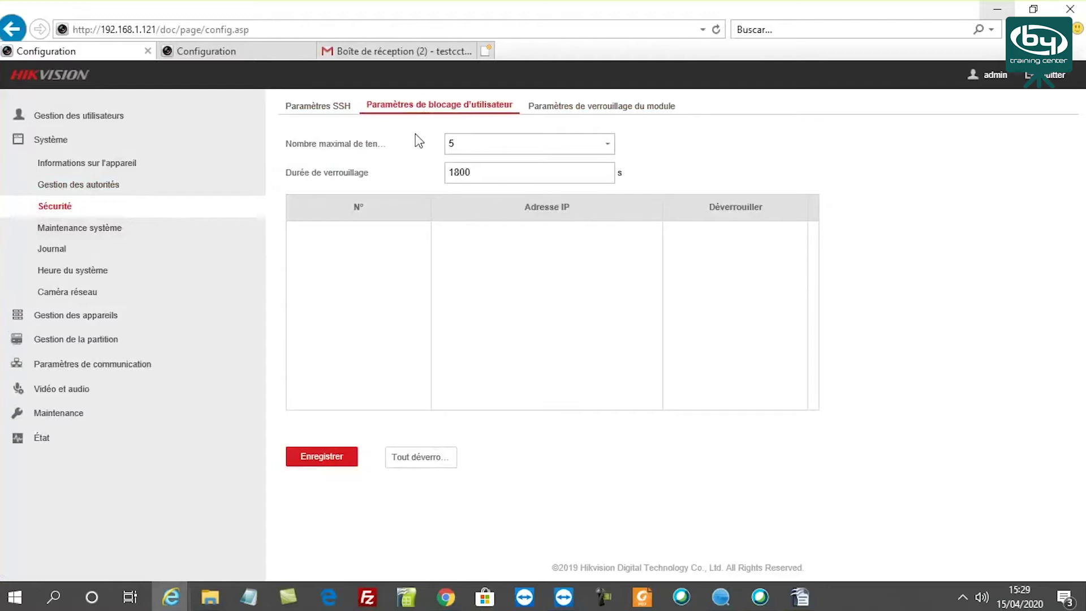
left_click_drag(502, 172, 428, 172)
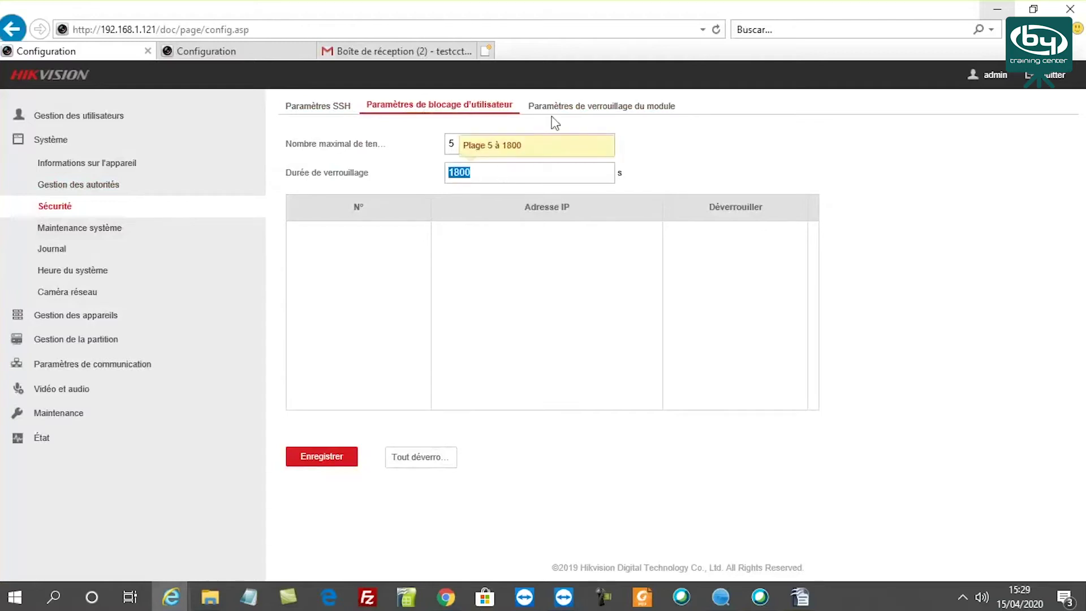
left_click(607, 105)
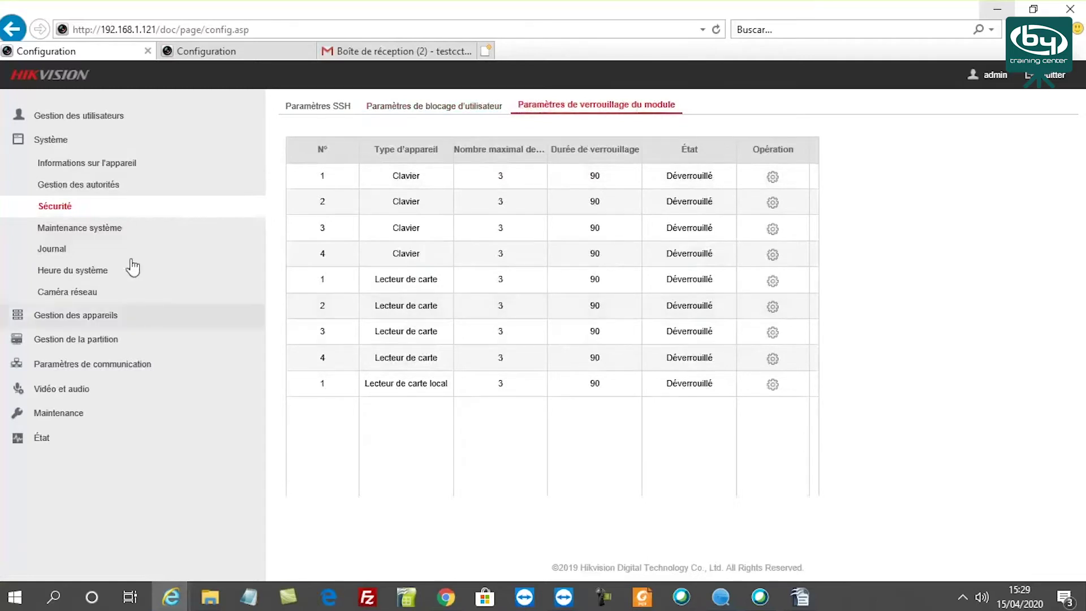
left_click(136, 232)
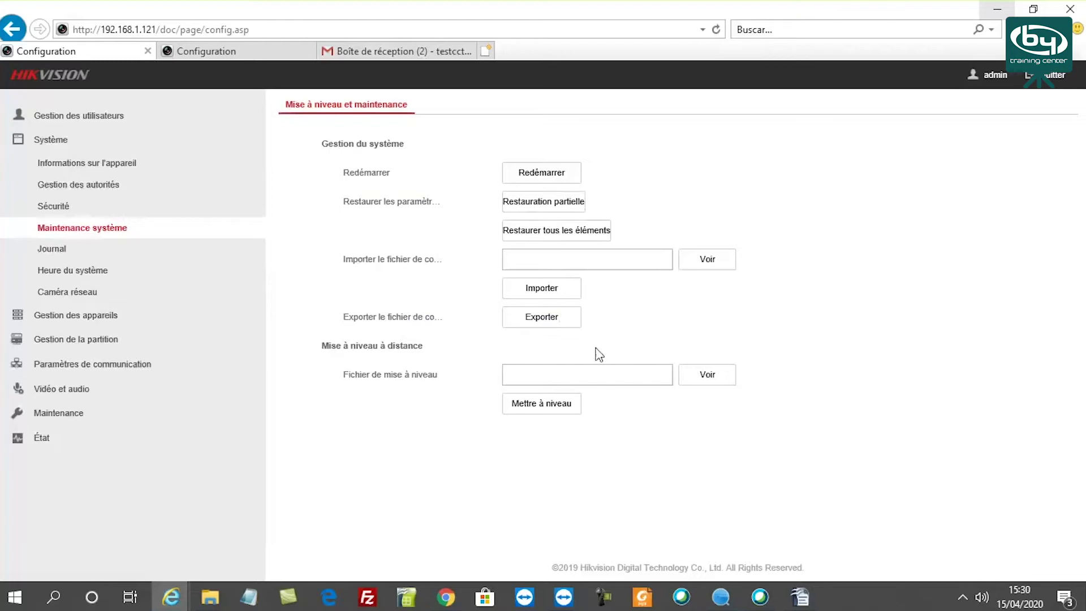
- Cancel the upgrade file chooser and open the Système > Journal event log
left_click(585, 375)
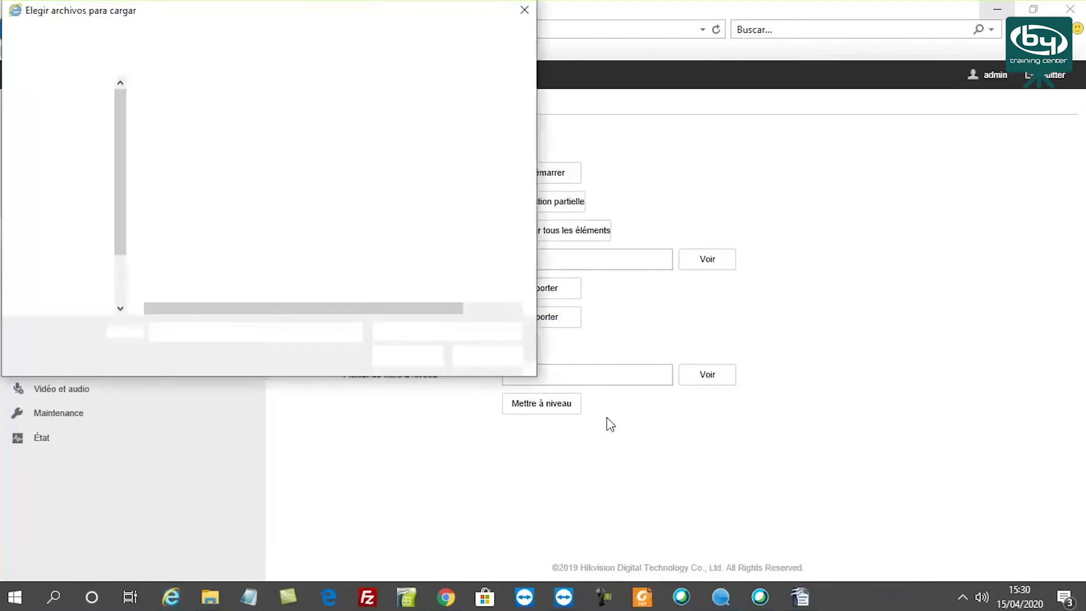
left_click(488, 356)
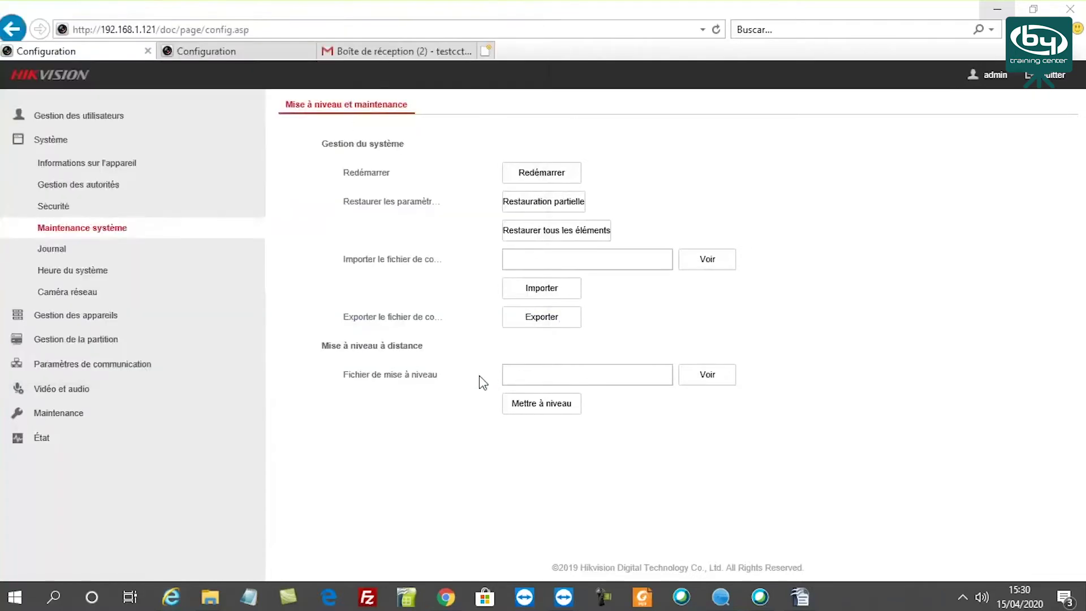
left_click(177, 250)
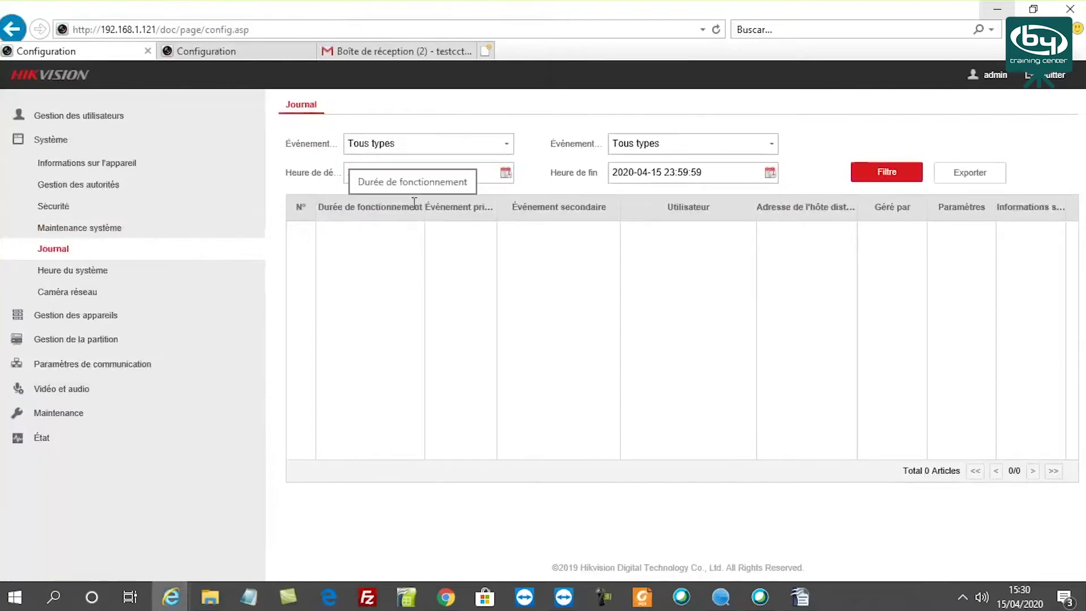
- Search the log for today's entries and scroll through the results
left_click(875, 176)
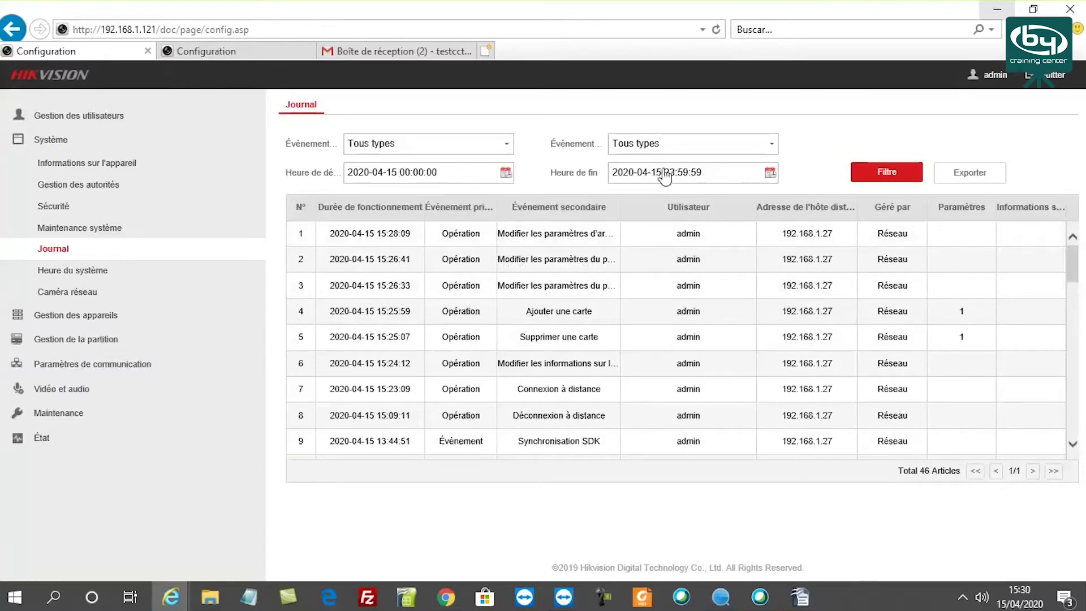
scroll(589, 300, "down", 1)
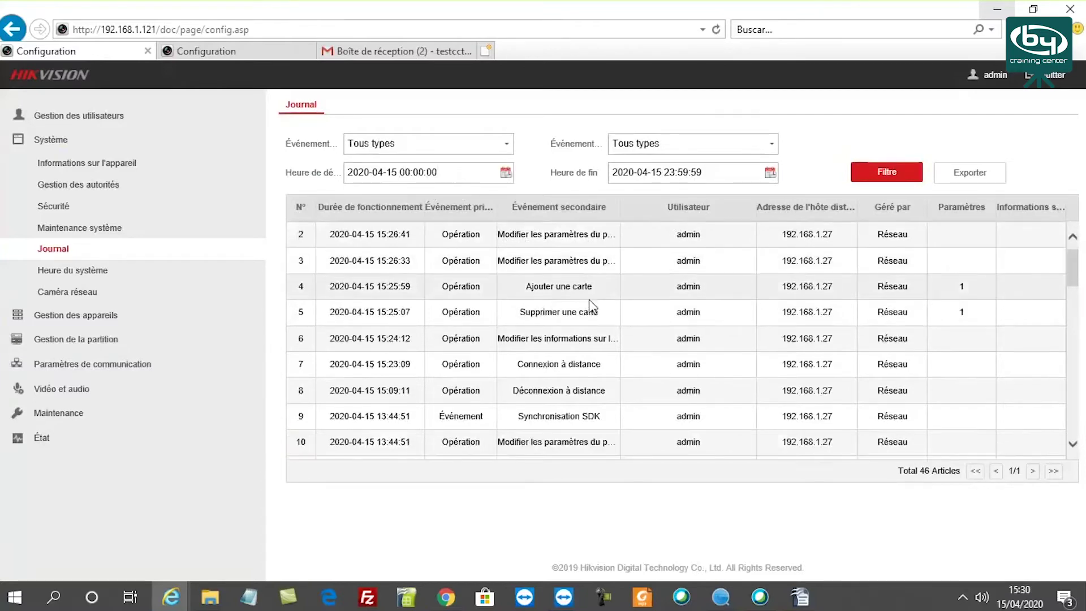
scroll(589, 300, "up", 1)
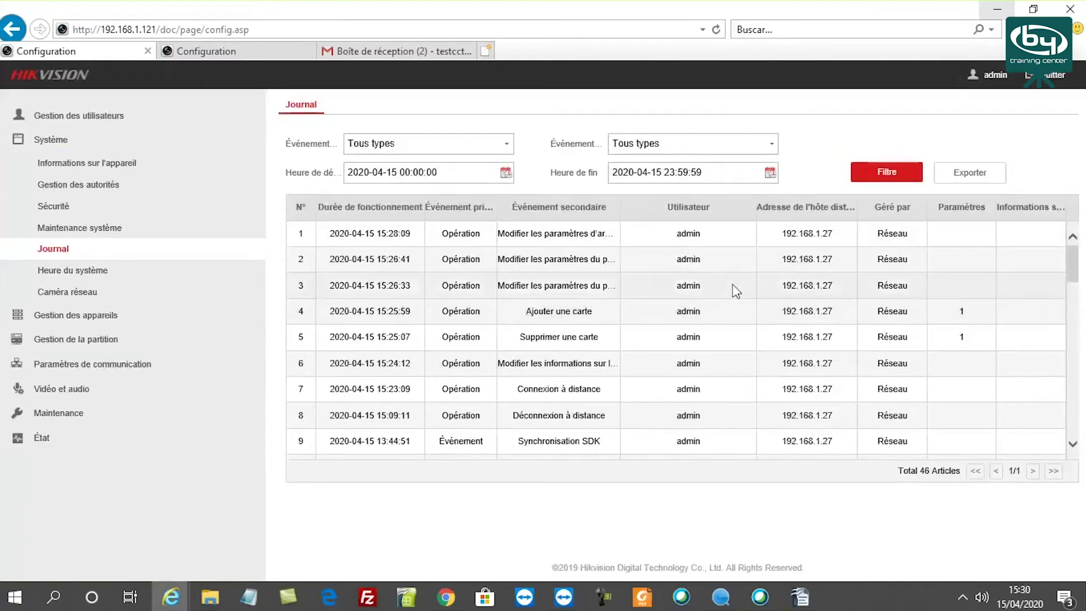
scroll(702, 277, "down", 11)
scroll(693, 282, "up", 11)
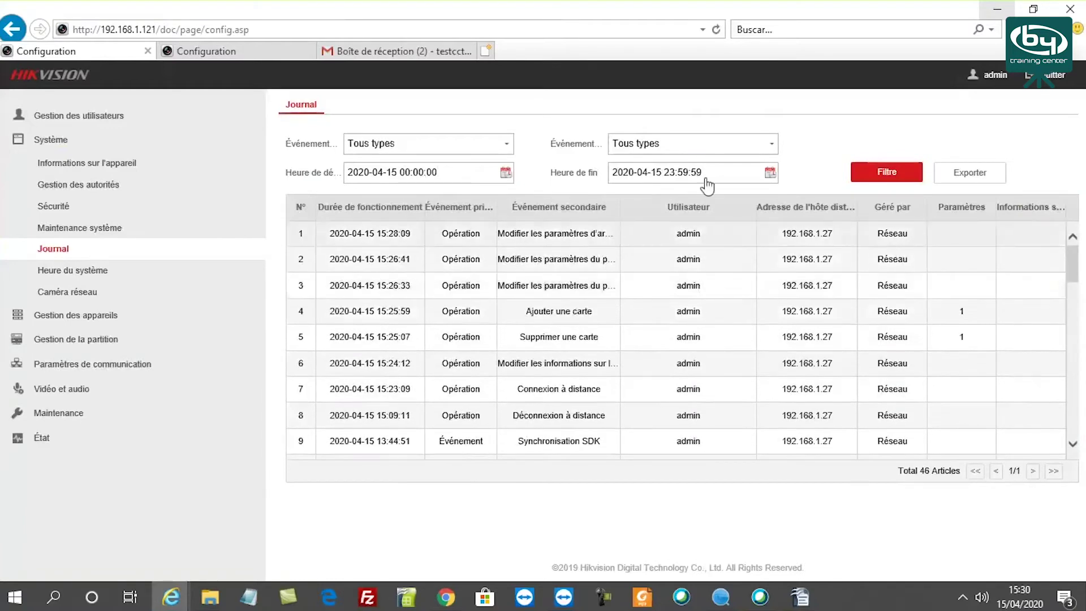
- Filter the log search to Alarme events
left_click(698, 149)
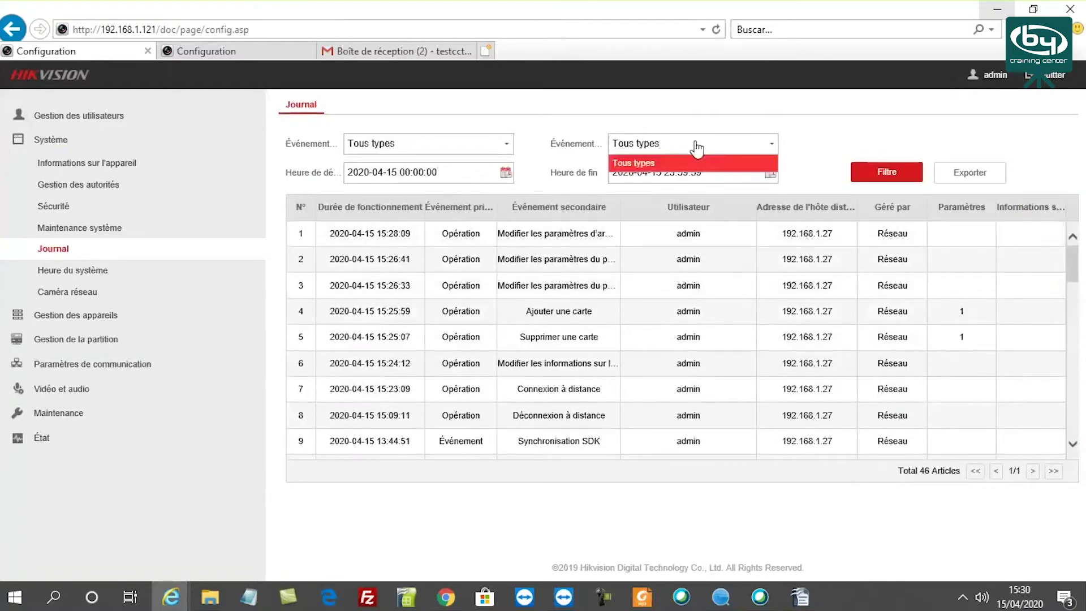
left_click(468, 150)
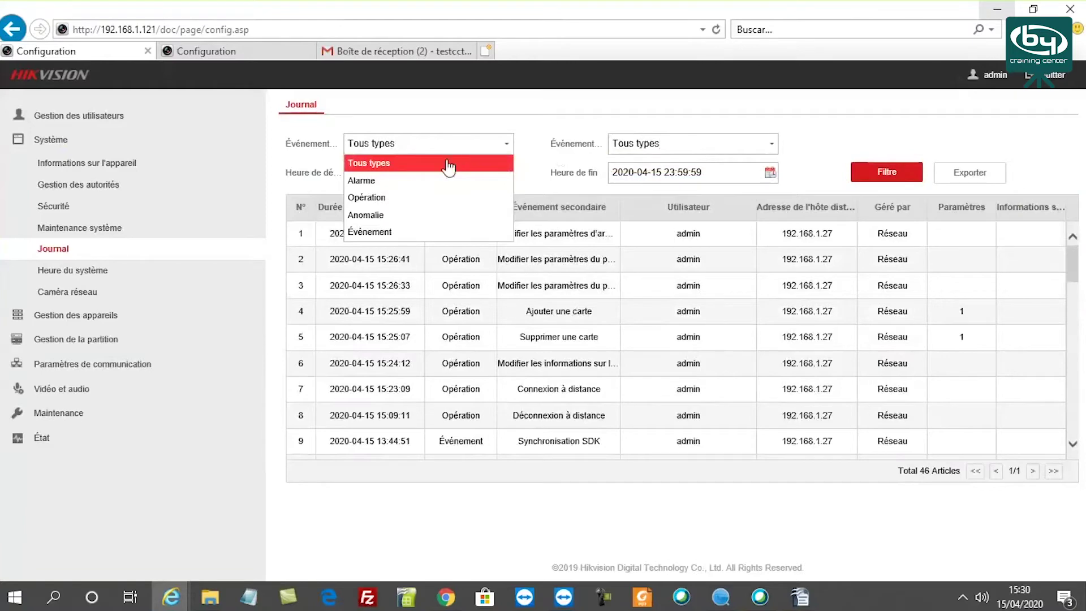
left_click(439, 181)
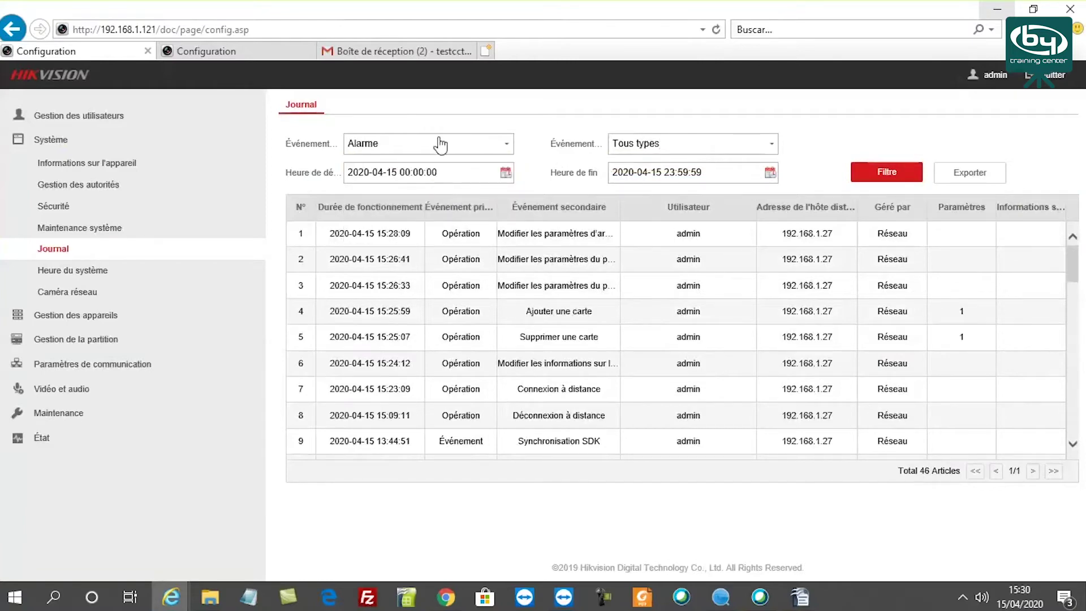
left_click(891, 169)
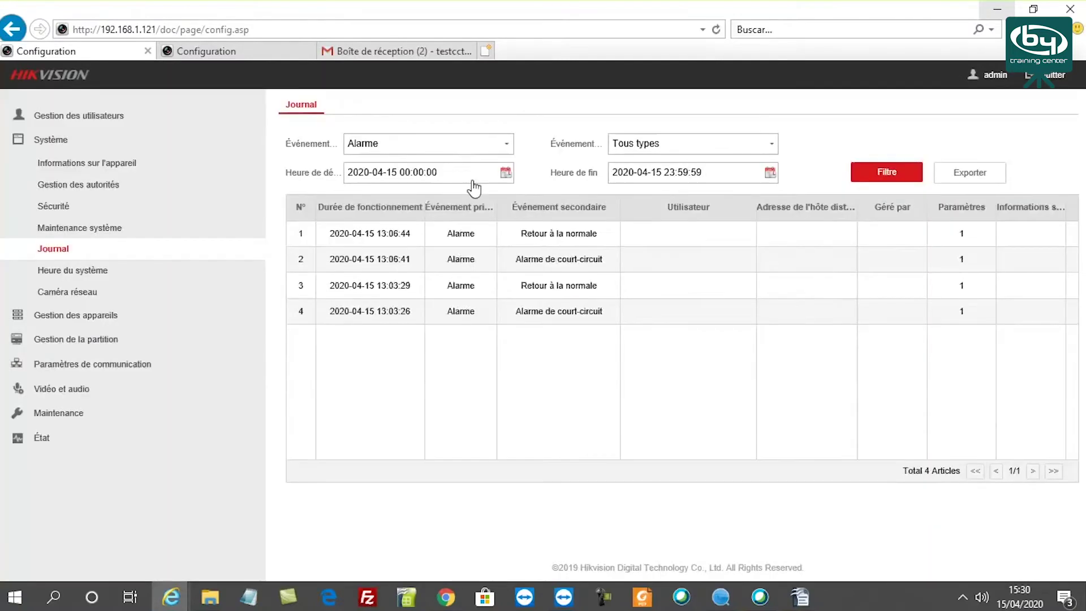
- Rerun the log search for Opération events, then view the system time settings
left_click(427, 150)
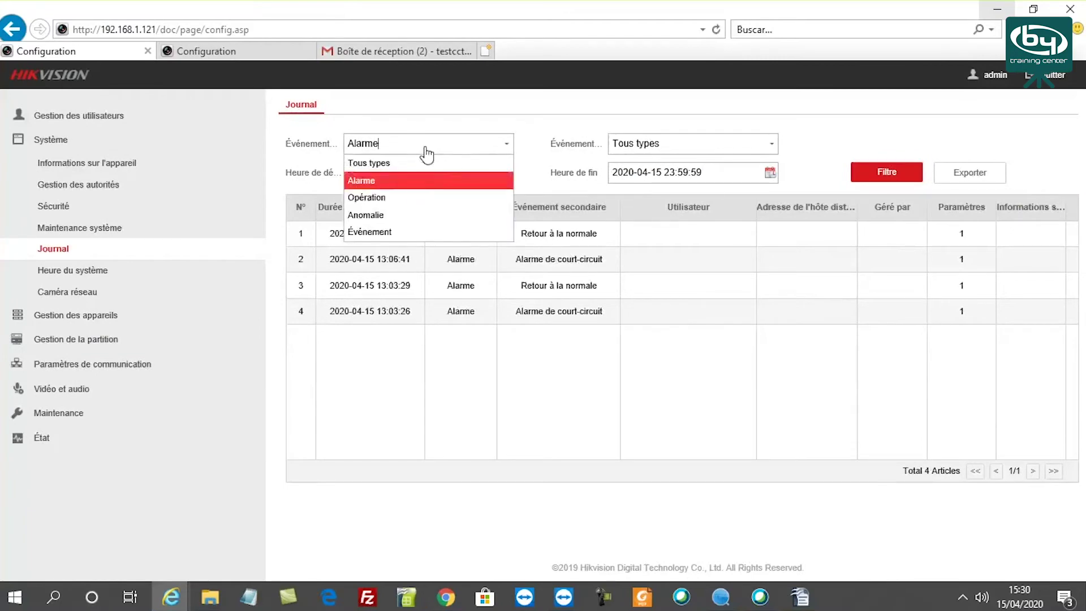
left_click(415, 201)
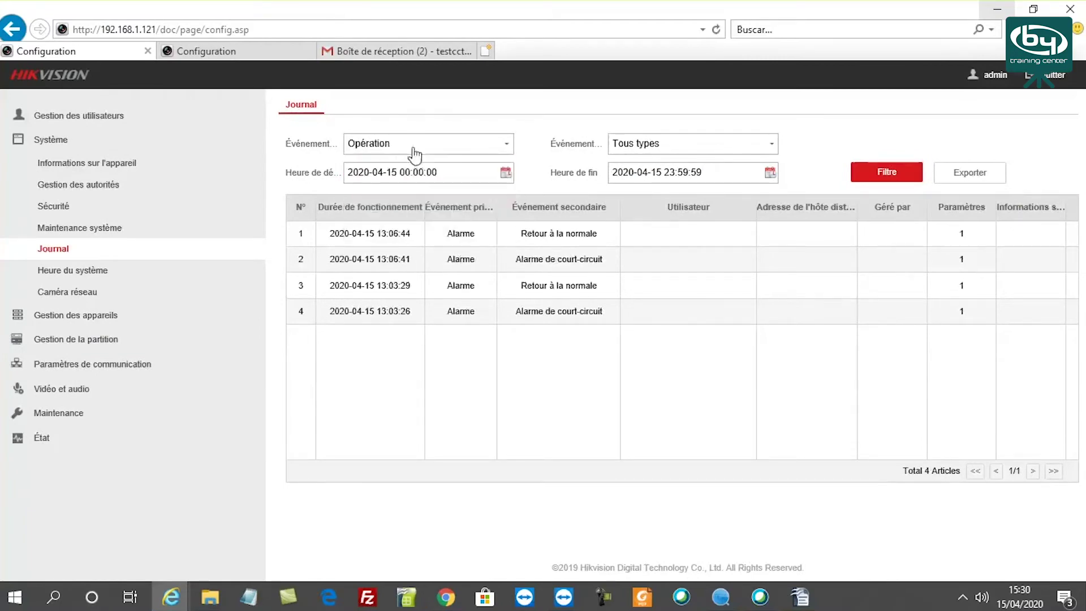
left_click(886, 173)
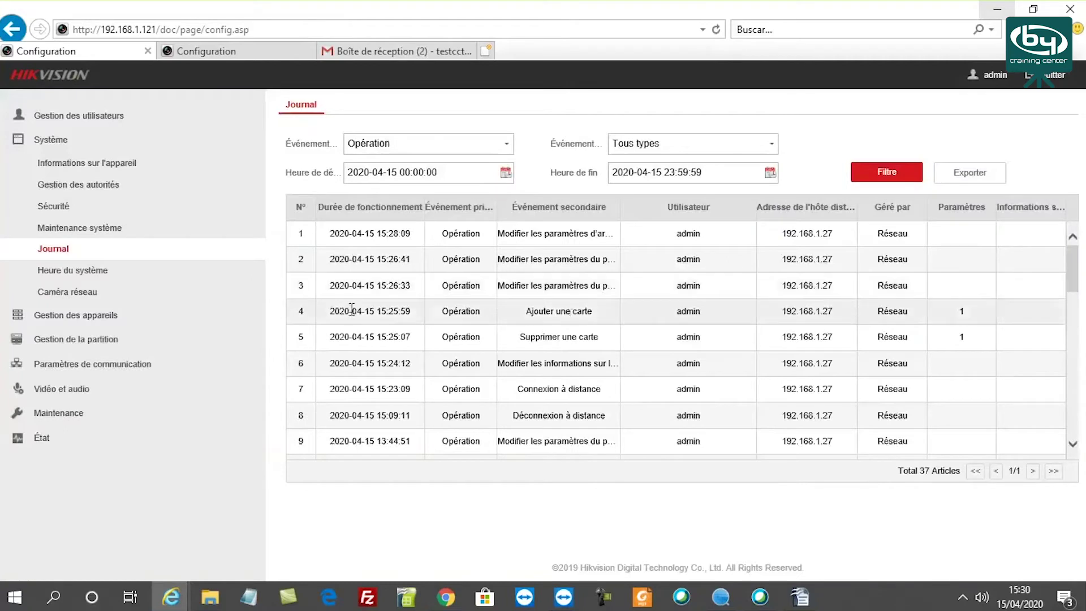
left_click(106, 275)
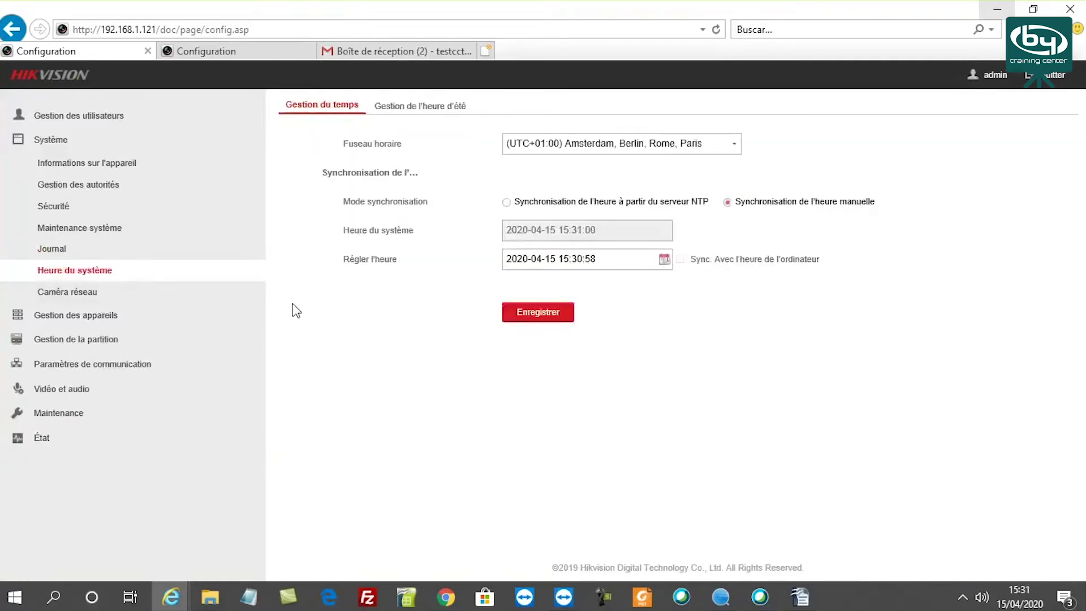
- Select network camera 192.168.1.53, view its configuration pages, then go to the Zone list
left_click(71, 292)
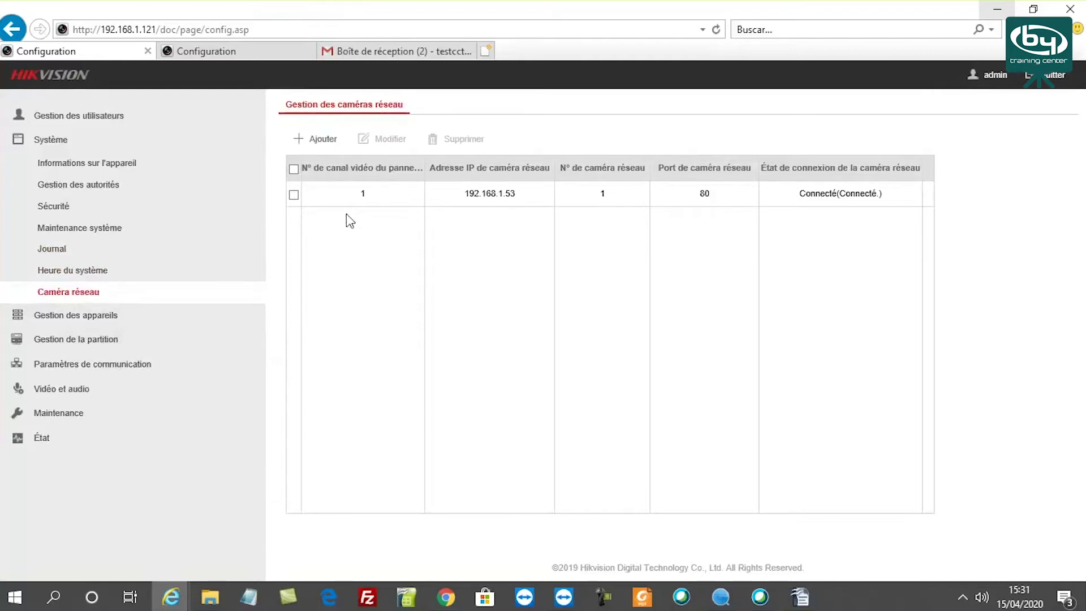
left_click(378, 192)
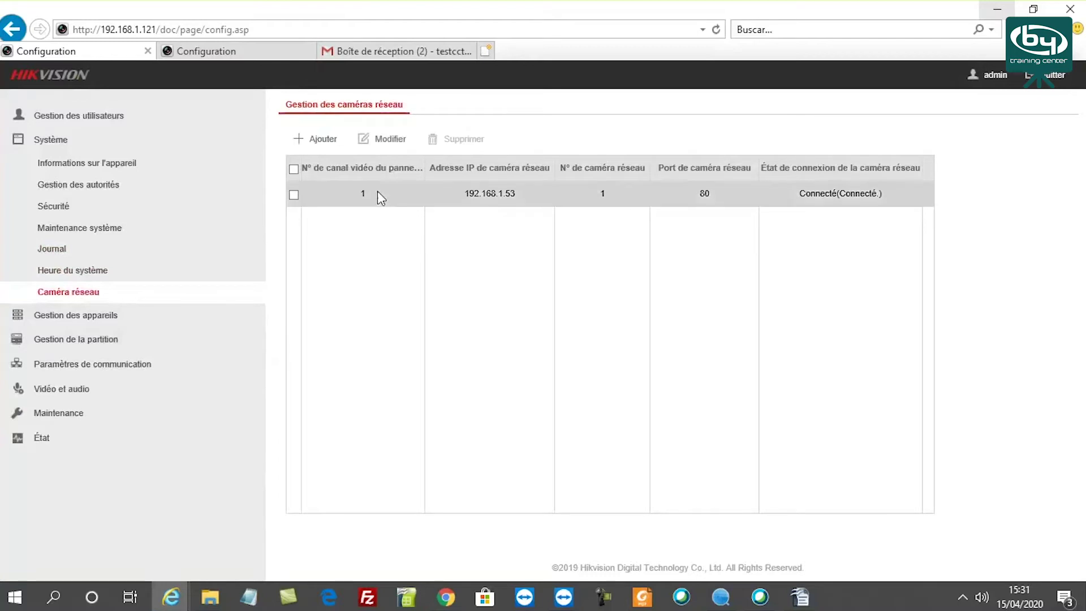
left_click(293, 195)
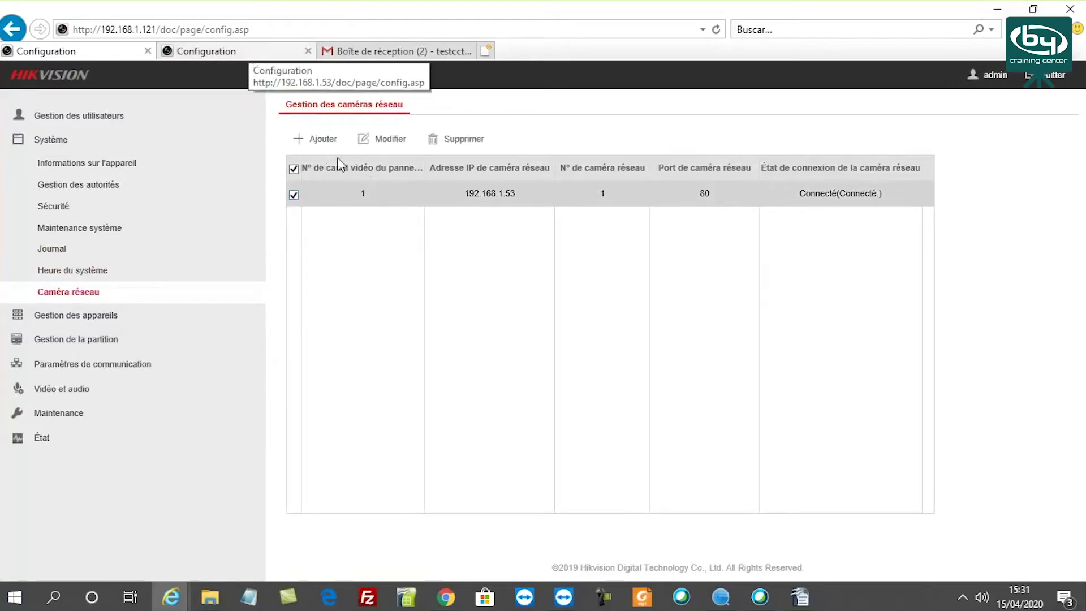
left_click(251, 54)
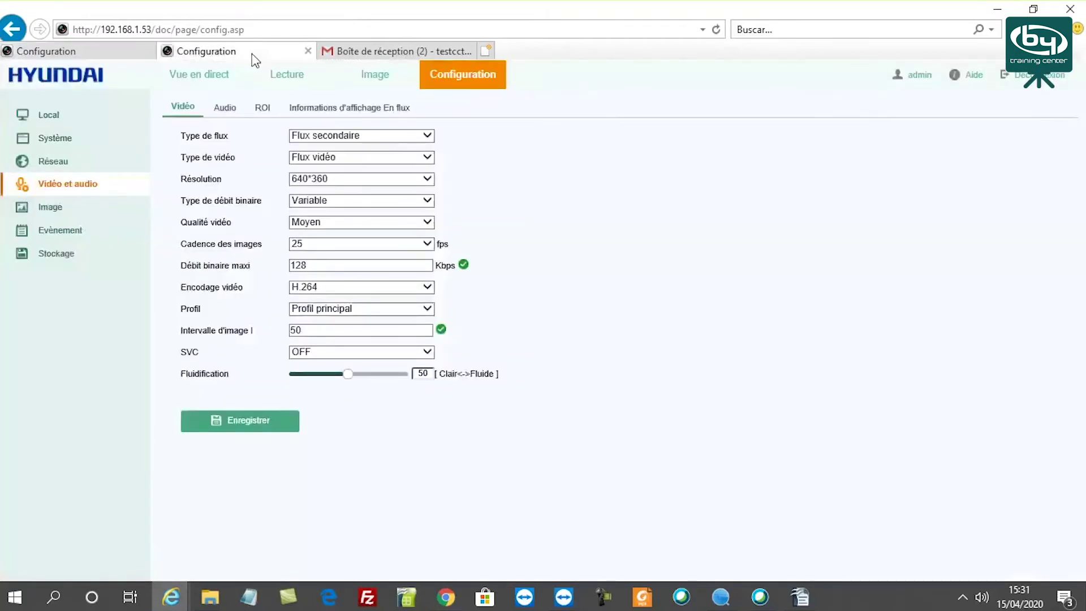
left_click(115, 53)
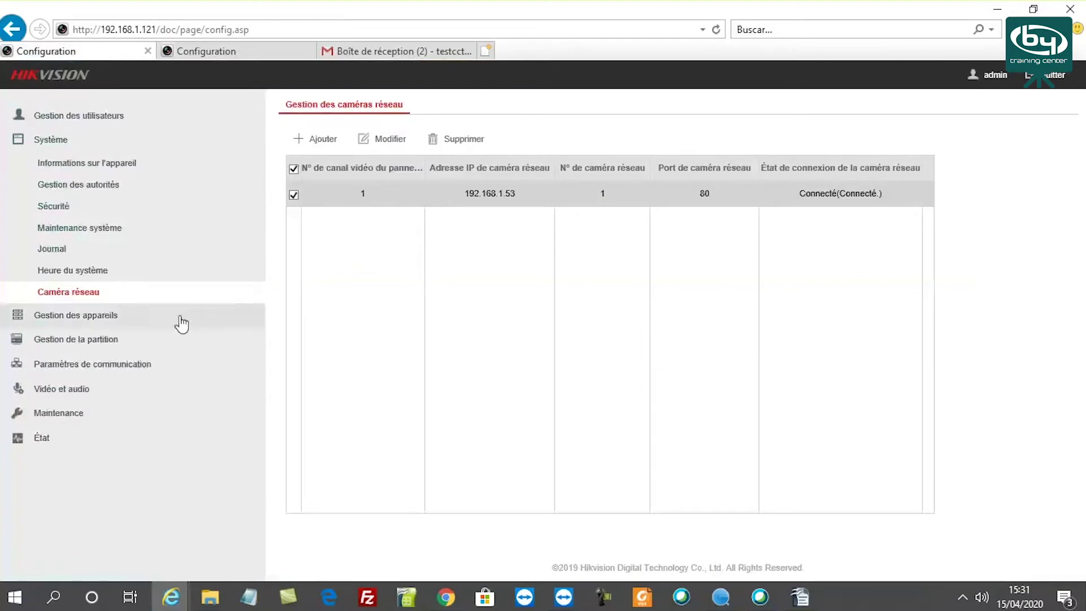
left_click(175, 325)
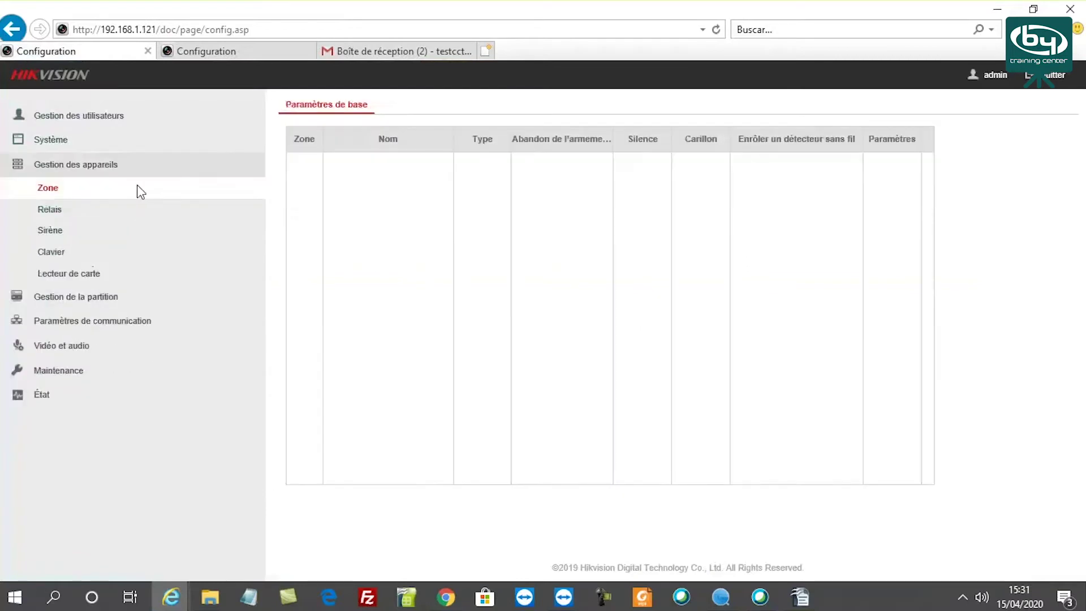
- View zone radio 1's settings, cancel unchanged, then show the panel's device information
left_click(138, 189)
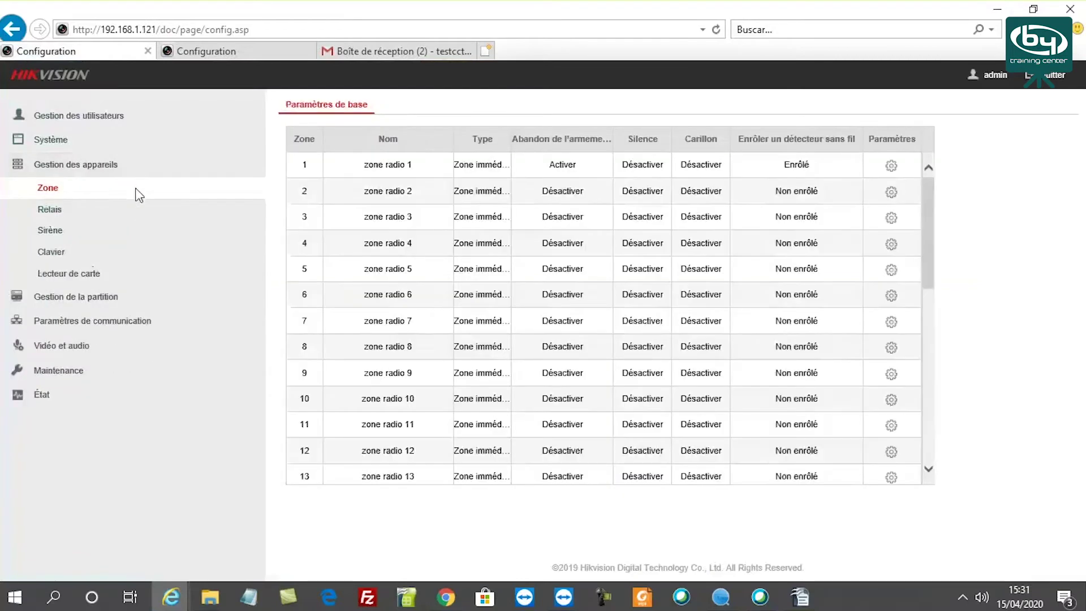
left_click(892, 164)
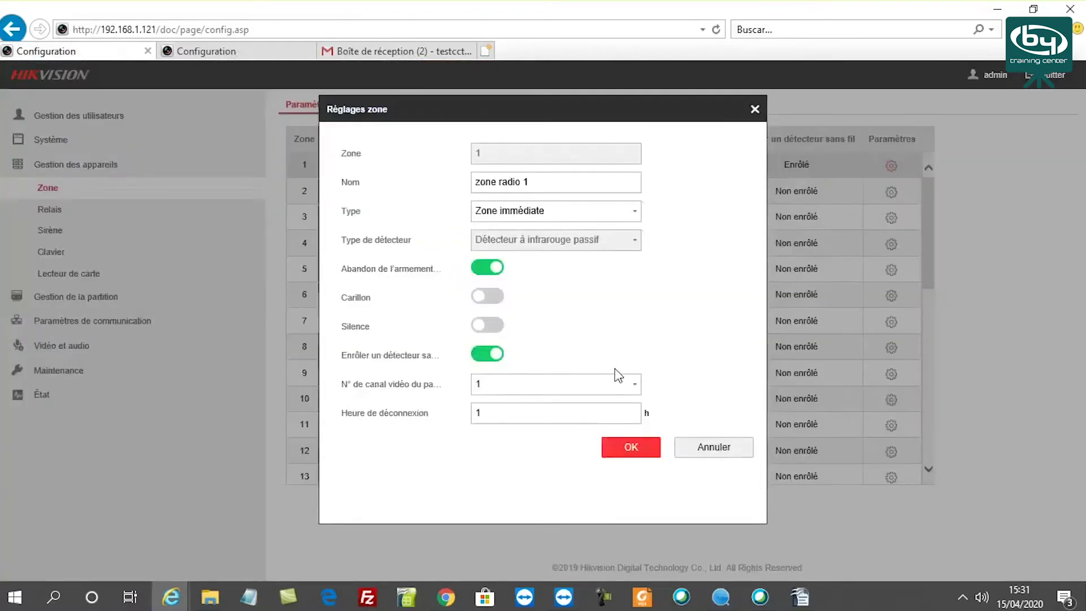
left_click(714, 448)
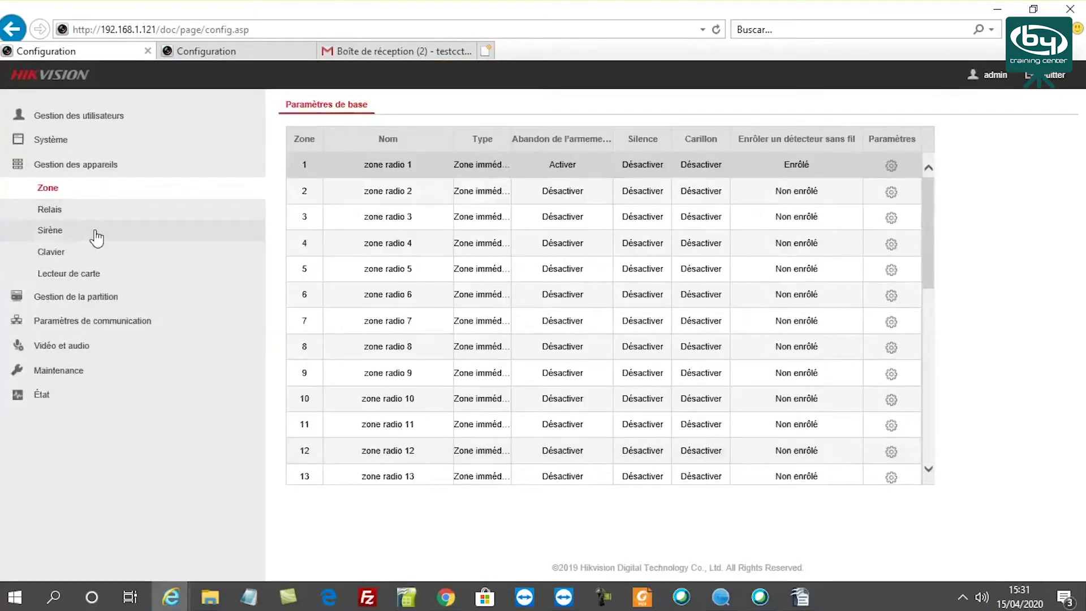
left_click(69, 140)
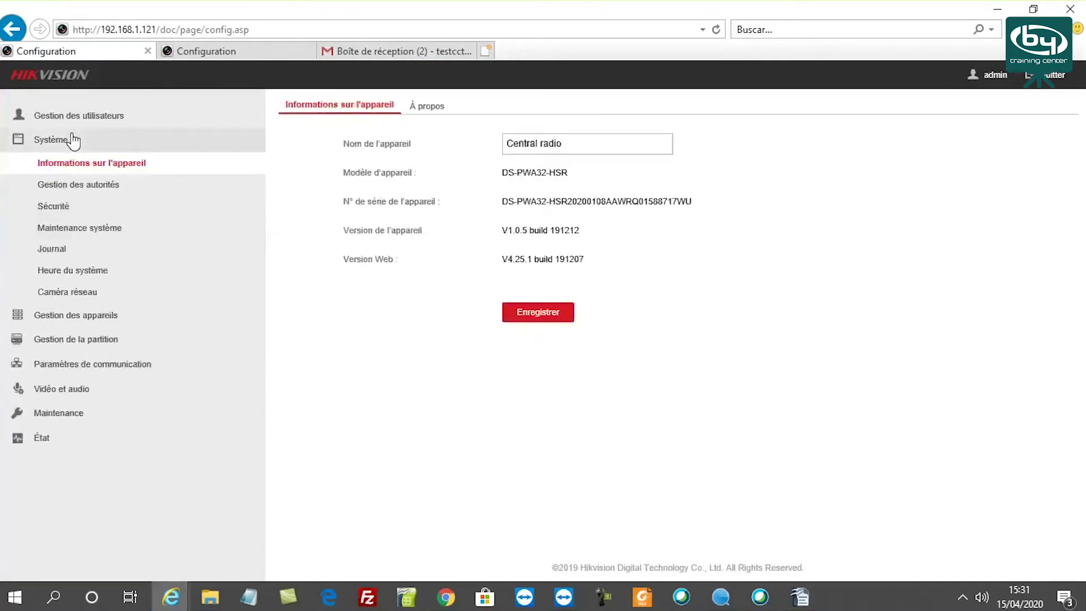
- Edit camera 192.168.1.53's connection settings, keeping ONVIF as the protocol
left_click(77, 293)
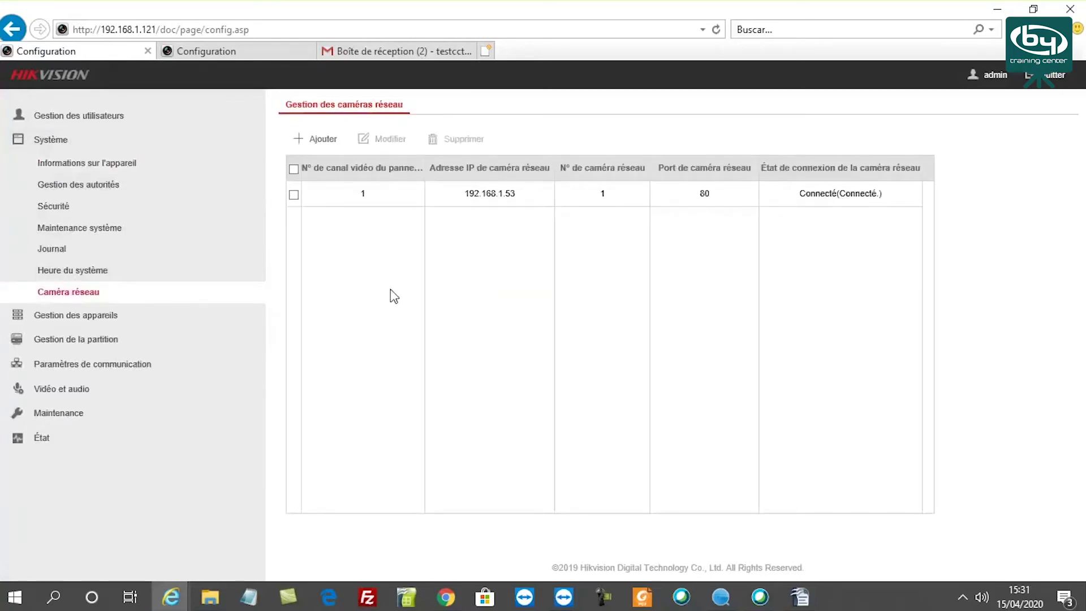
left_click(325, 205)
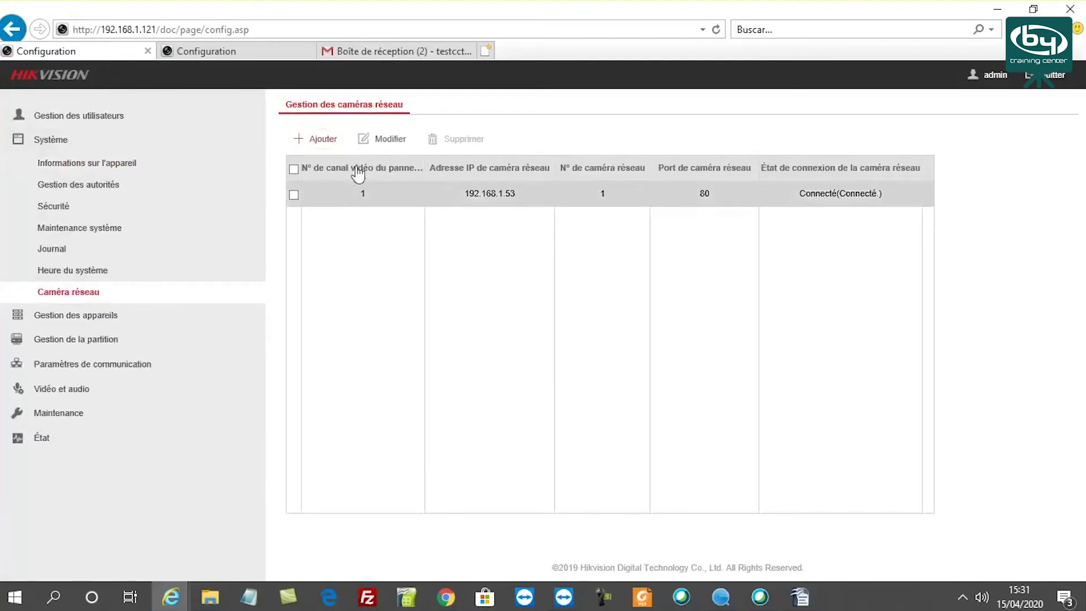
left_click(378, 142)
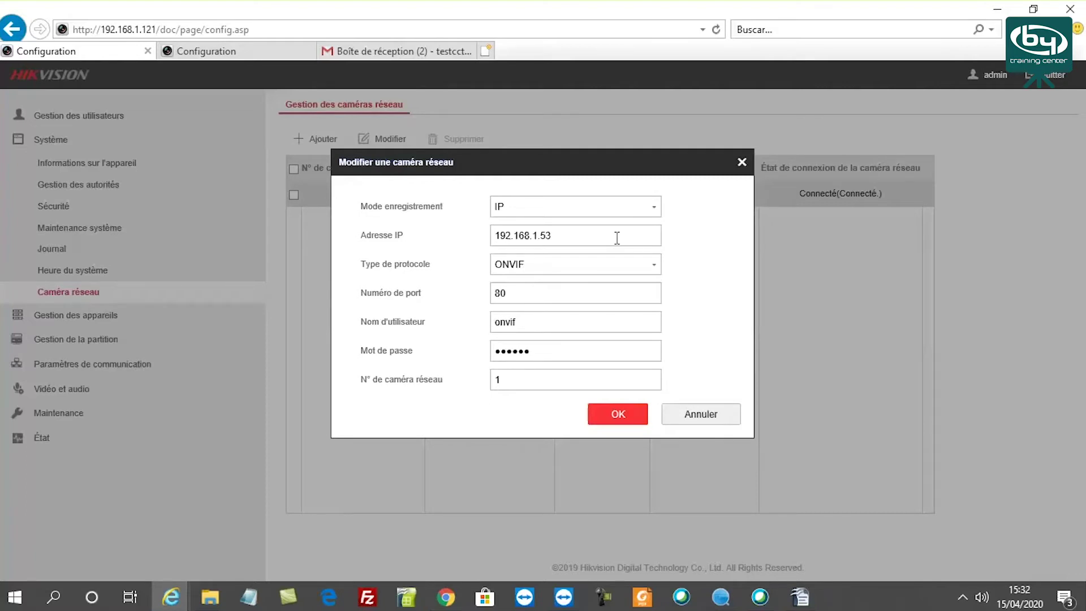
left_click(605, 265)
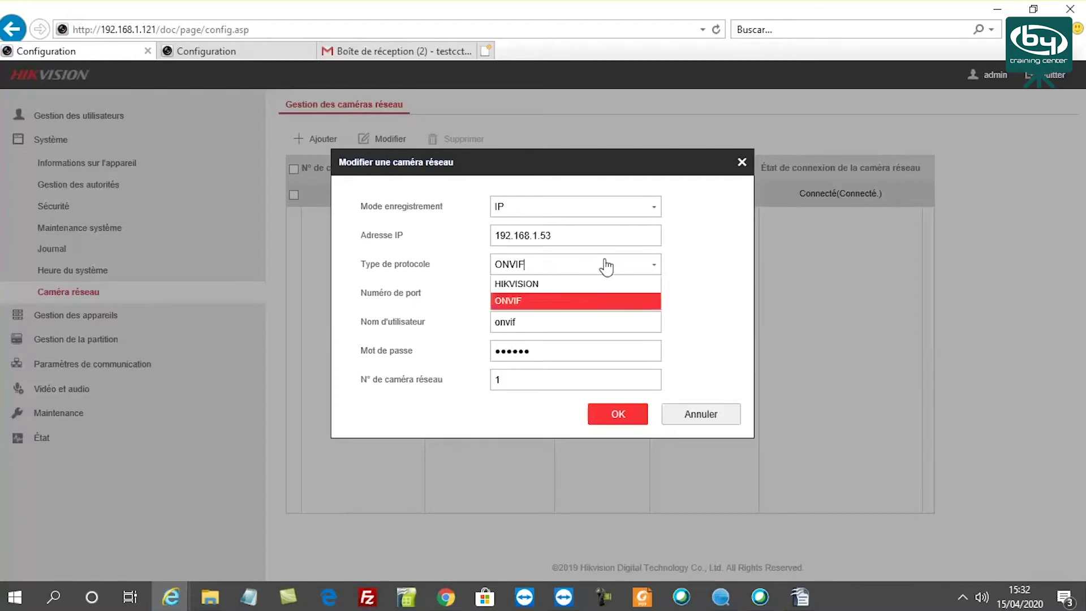
left_click(606, 265)
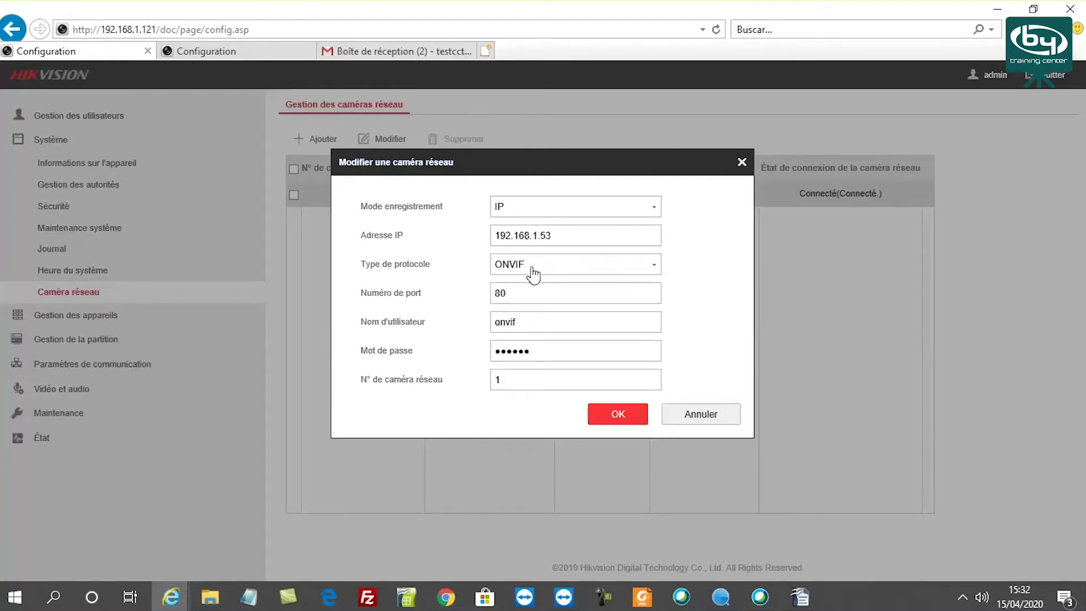
- Check the IP, port 80, user name and password fields, then save the camera
left_click(568, 237)
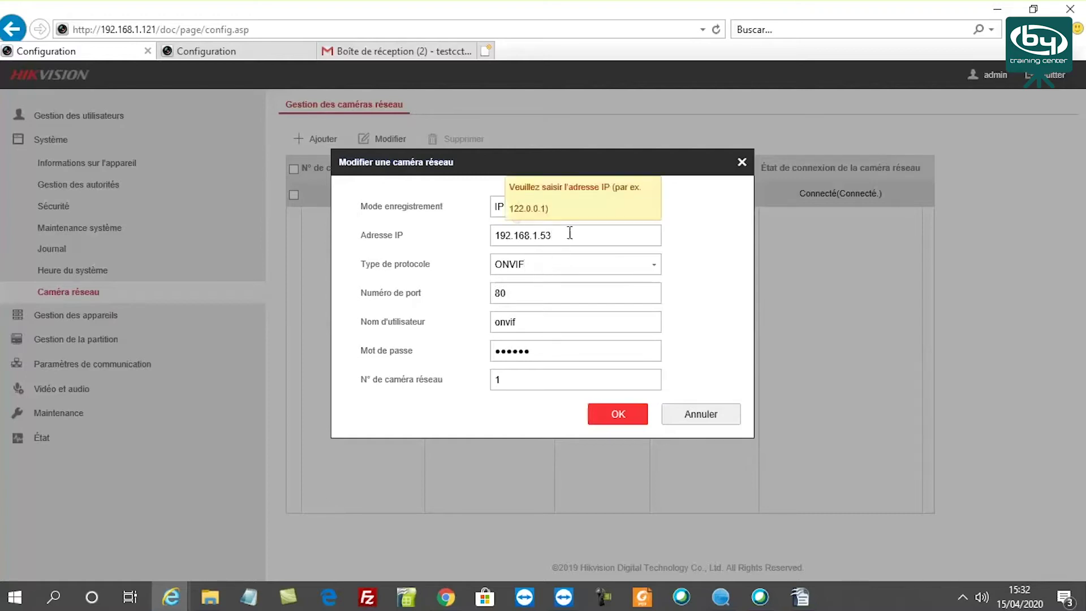
left_click_drag(568, 235, 481, 233)
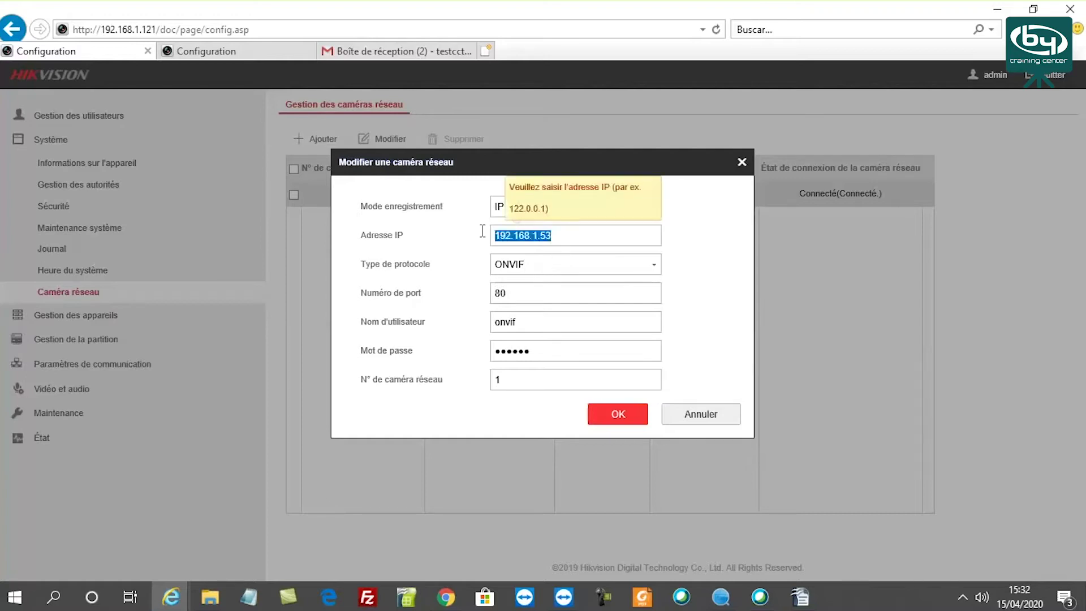
left_click(552, 293)
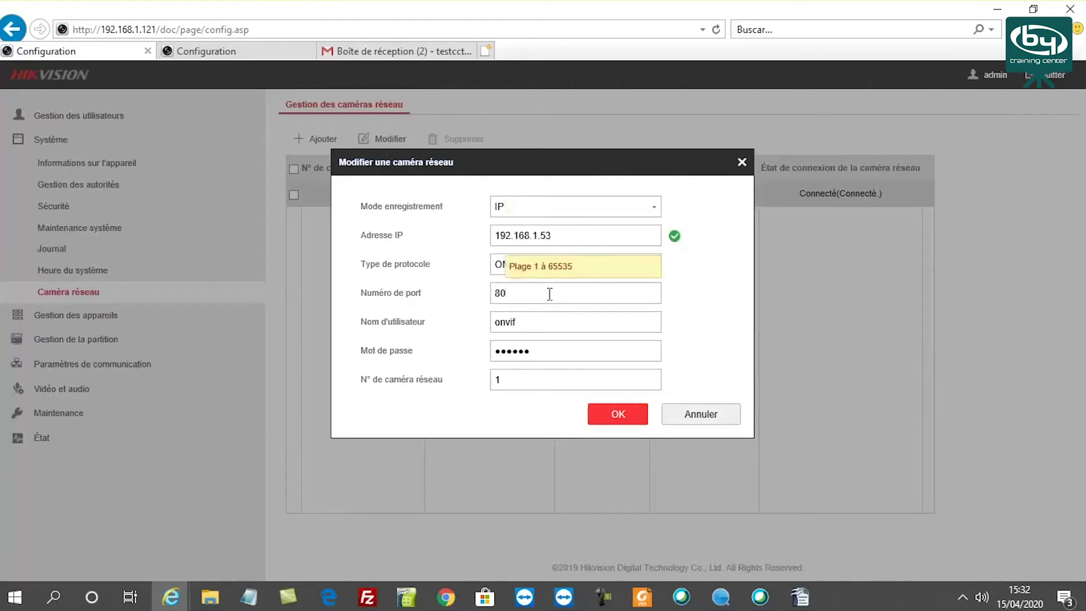
left_click(549, 324)
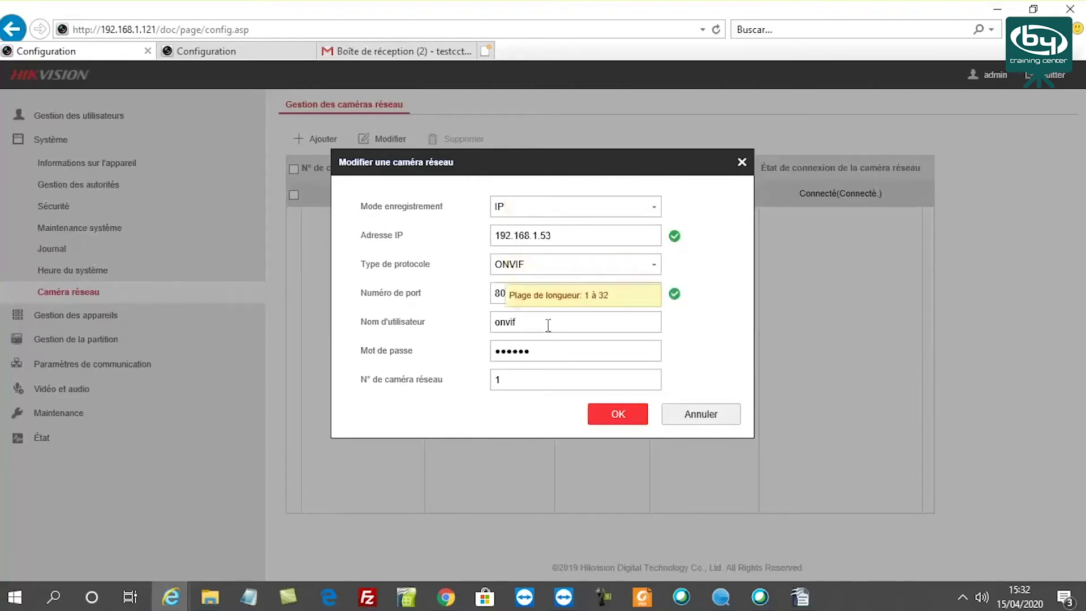
left_click(553, 349)
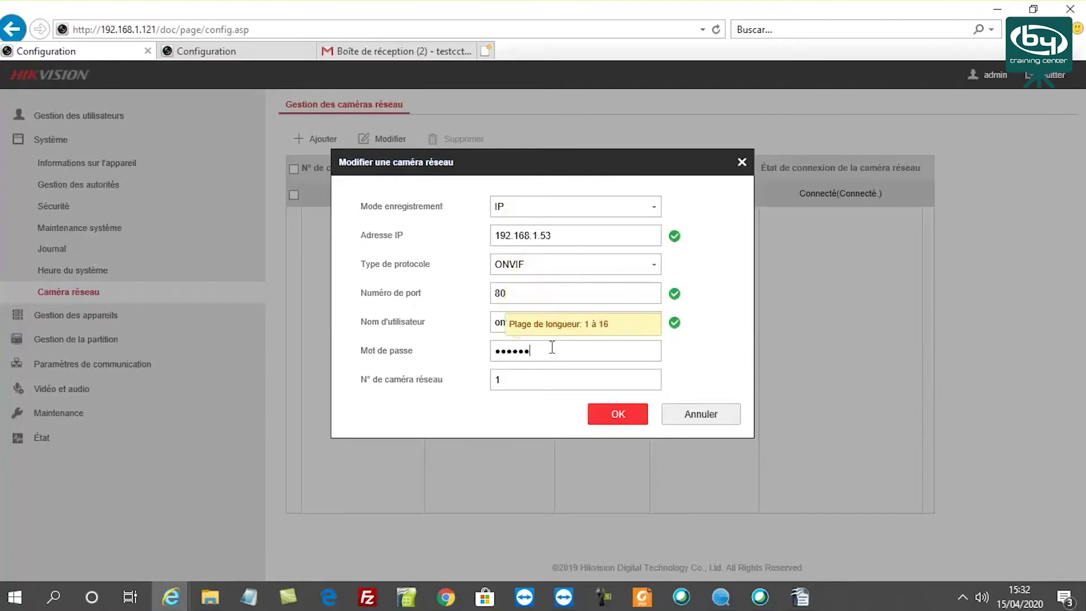
left_click(535, 431)
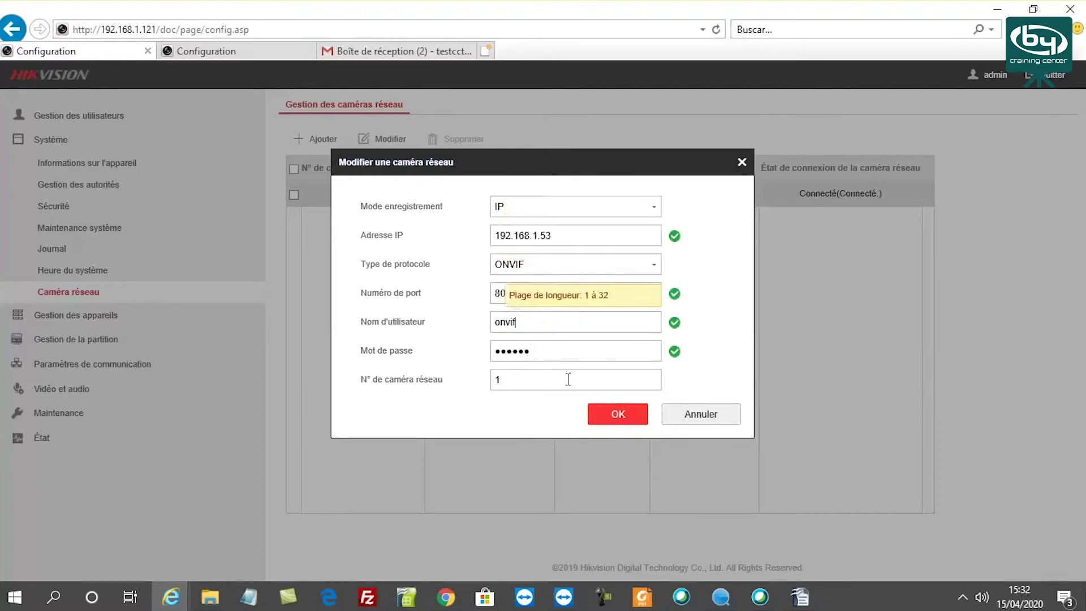
left_click(607, 418)
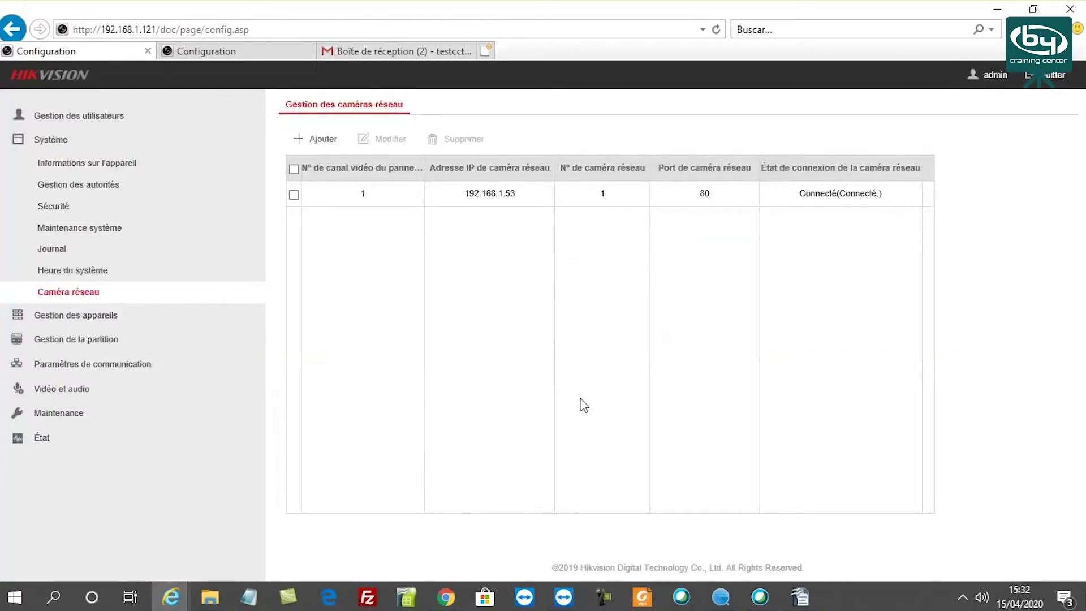
left_click(257, 49)
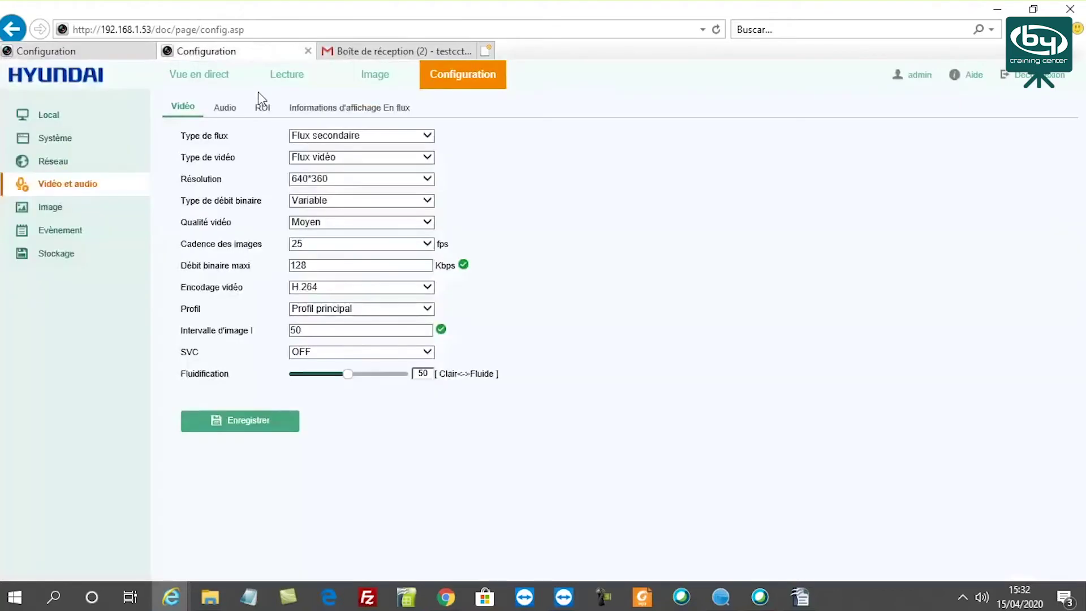
left_click(50, 145)
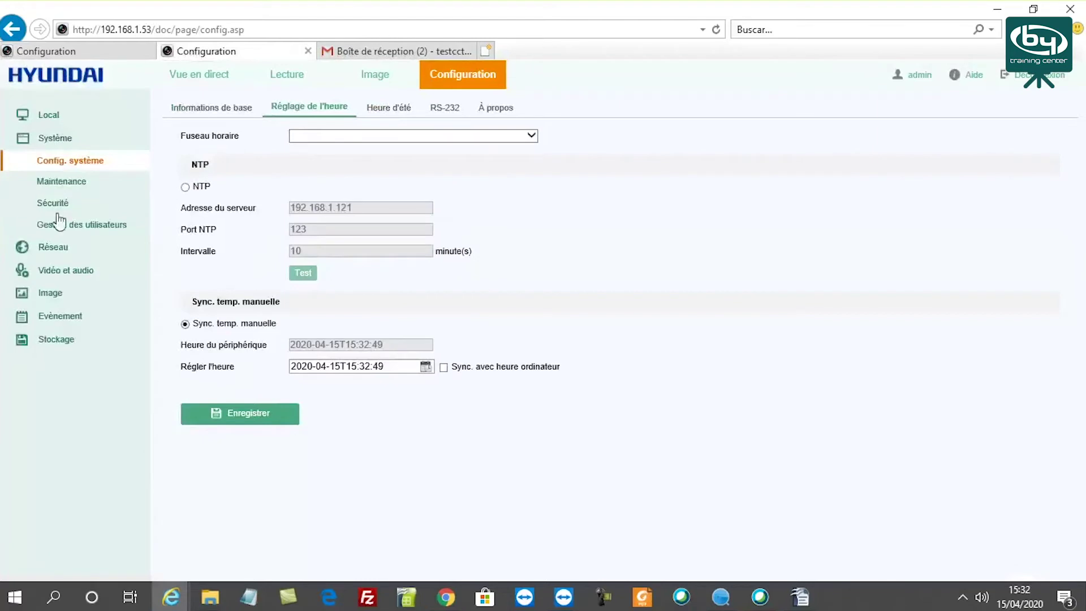
left_click(59, 252)
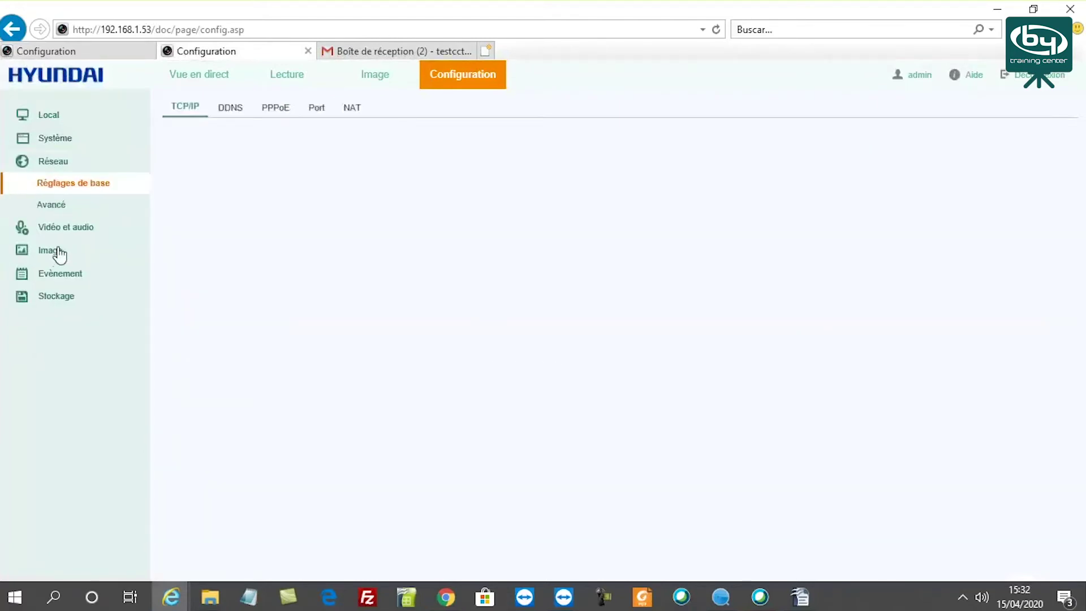
left_click(56, 207)
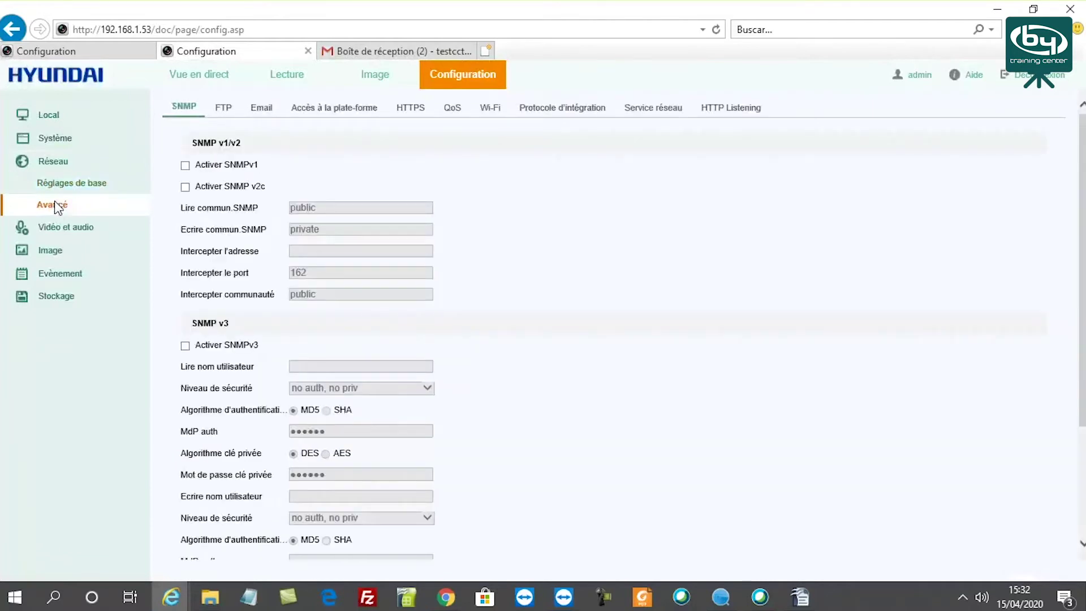
left_click(553, 109)
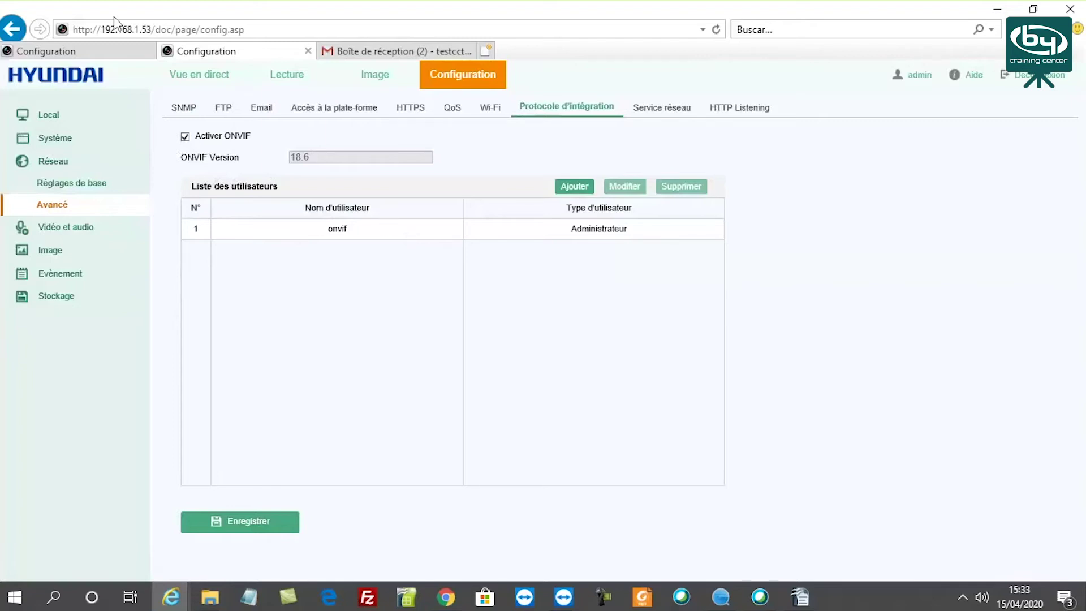
left_click(82, 53)
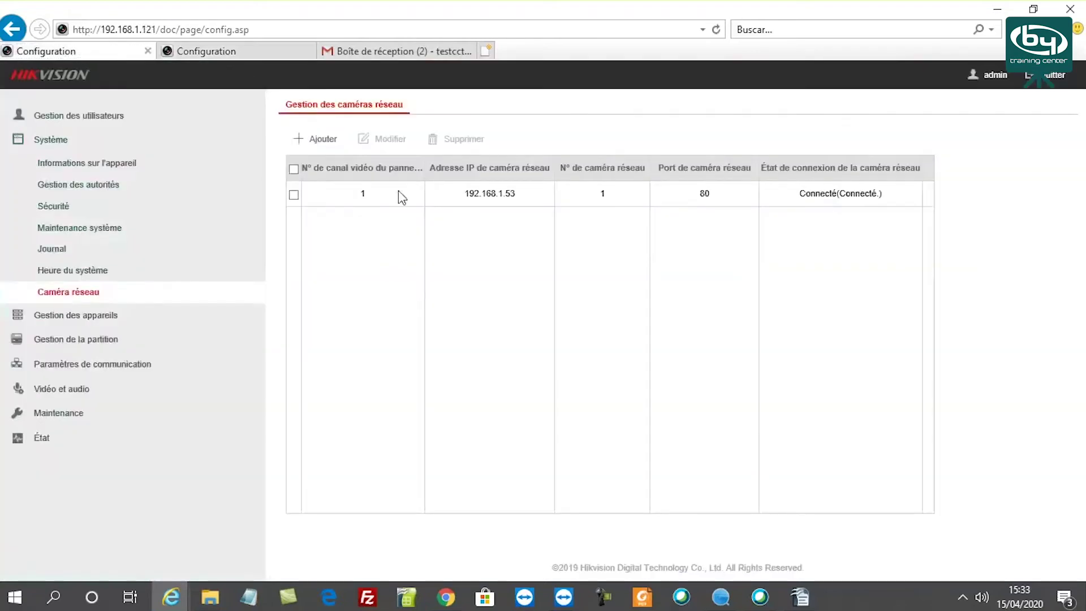
- Open and close zone radio 1's settings in the Zone list, then bring up the slideshow
left_click(491, 197)
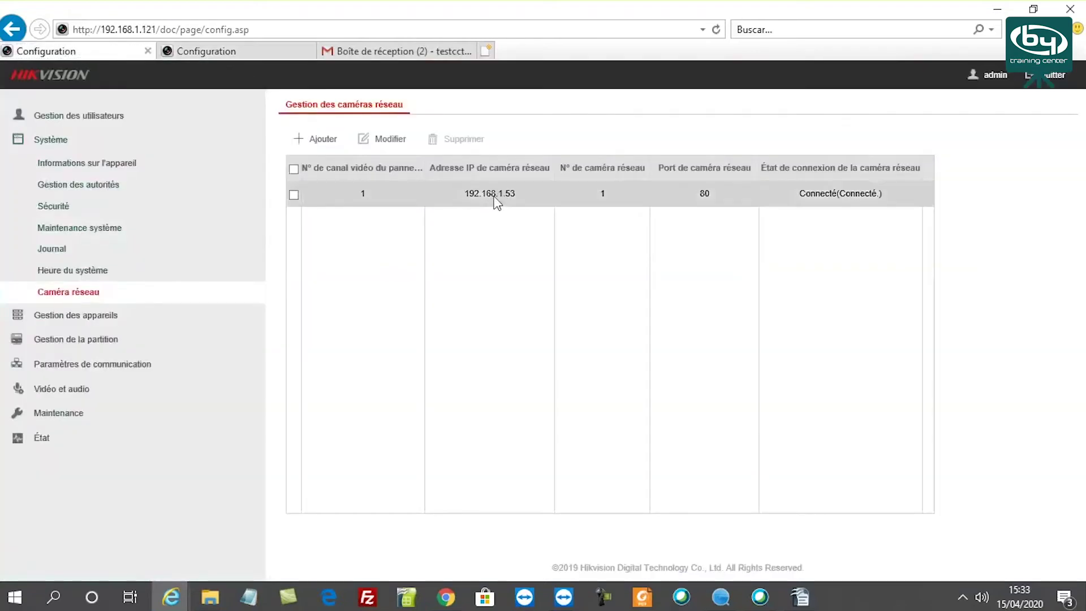
left_click(134, 318)
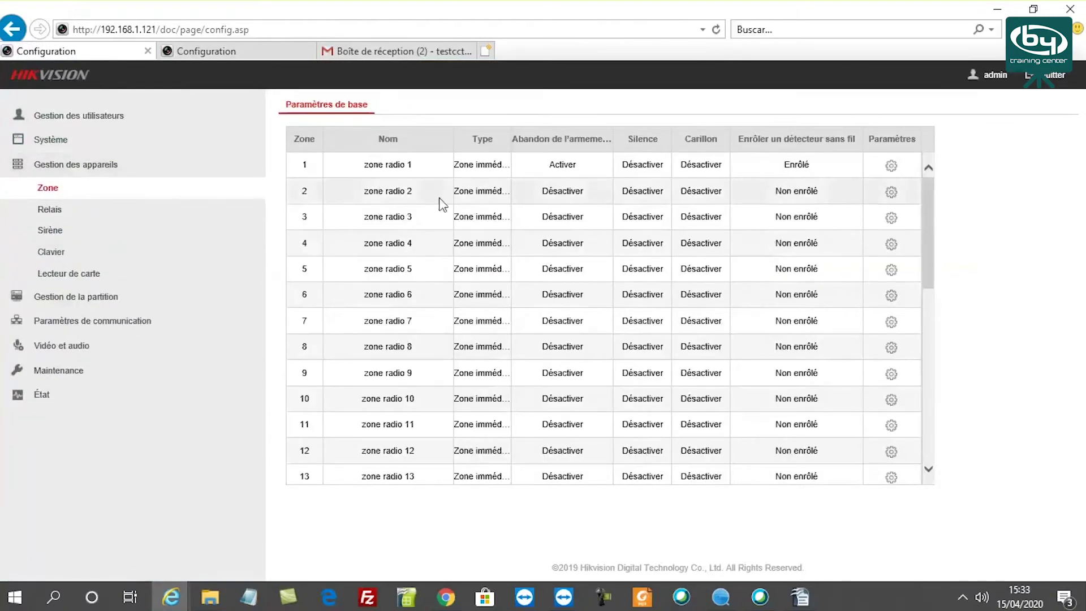
left_click(892, 167)
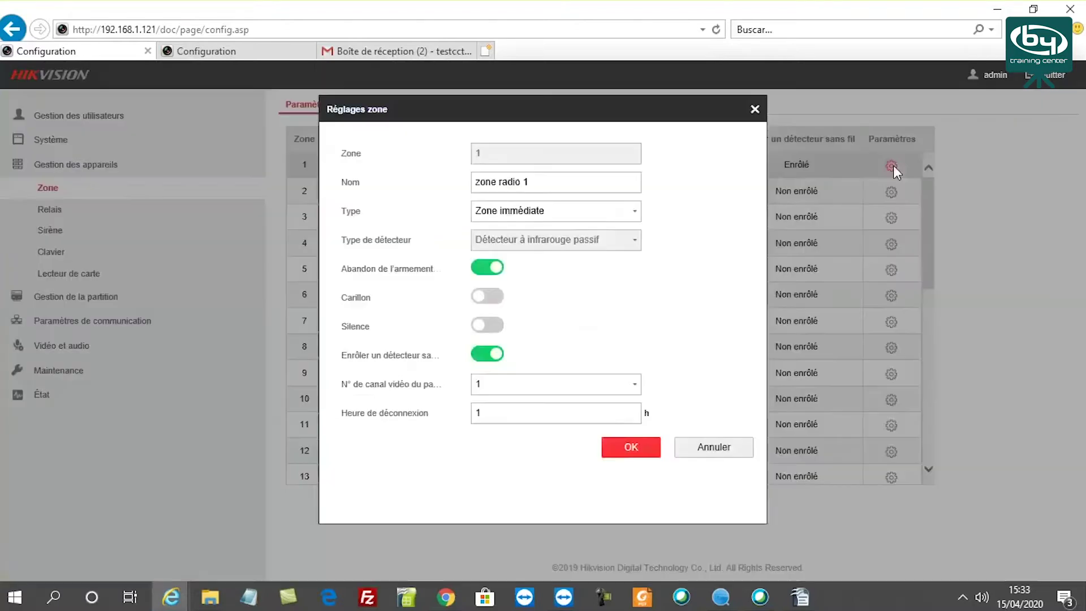
left_click(755, 109)
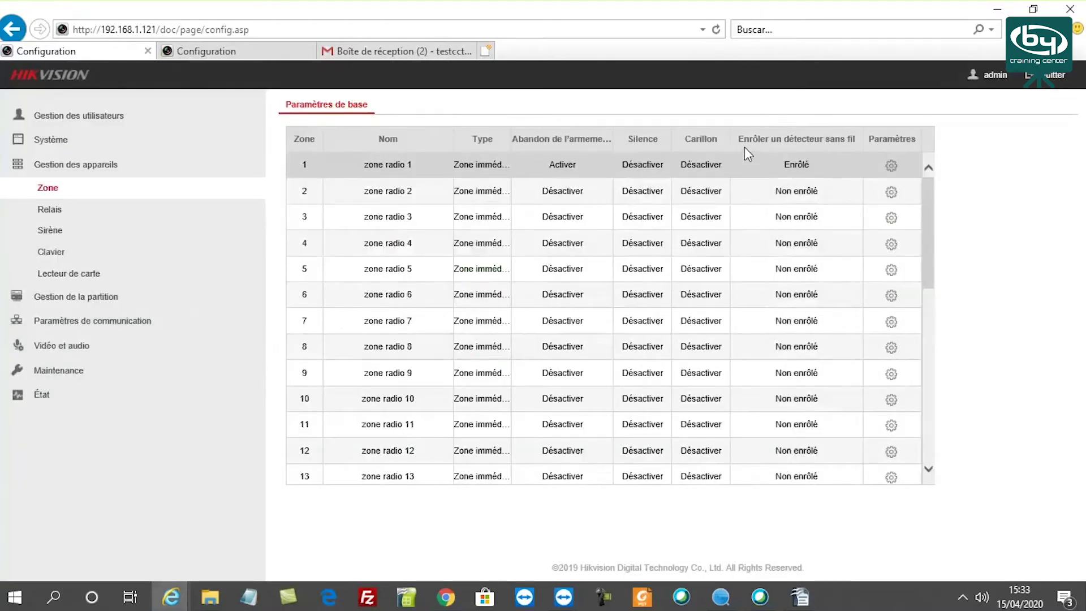
left_click(448, 600)
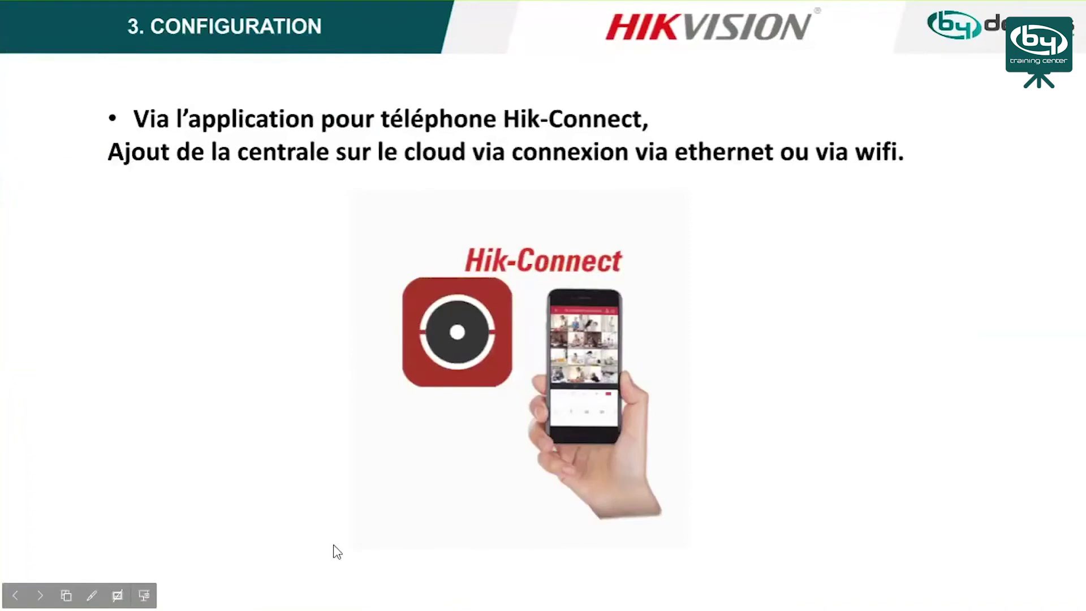
- Advance to the detector pairing video slide, play the 31-second video, and end the show
key("Right")
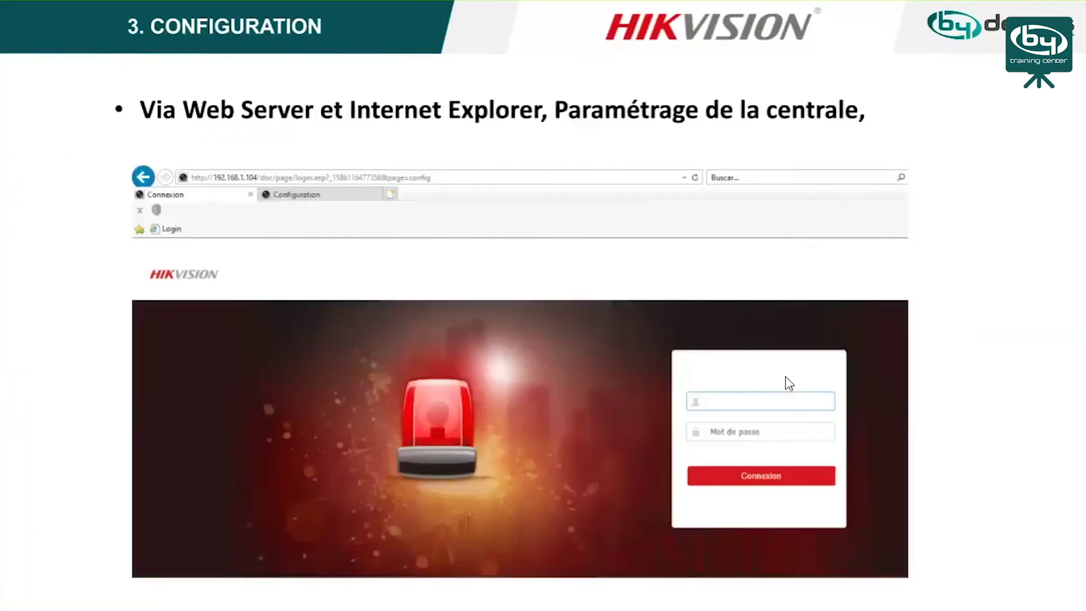
key("Right")
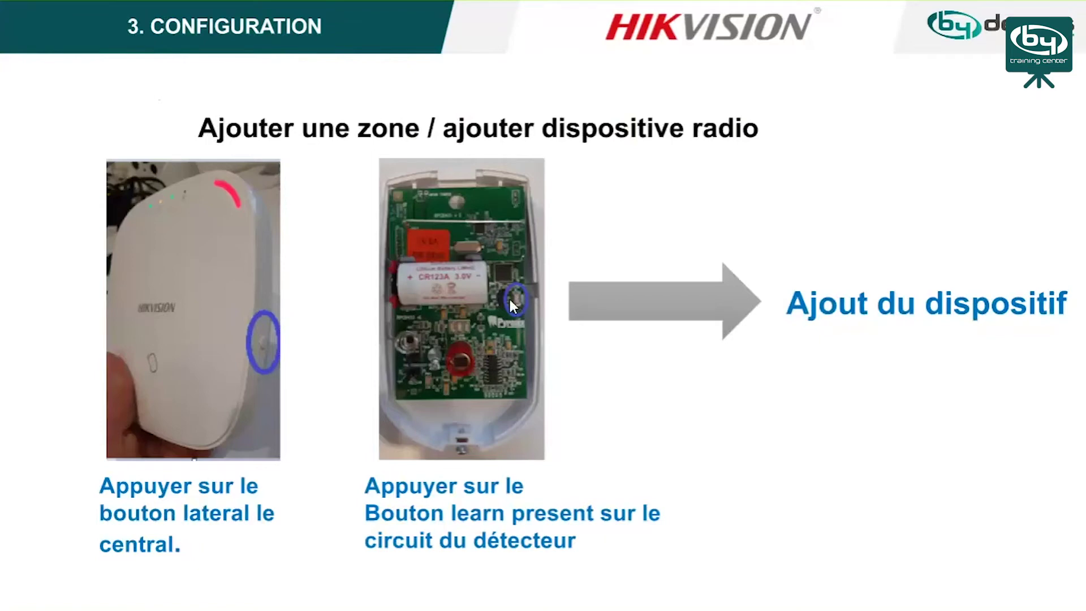
left_click(511, 305)
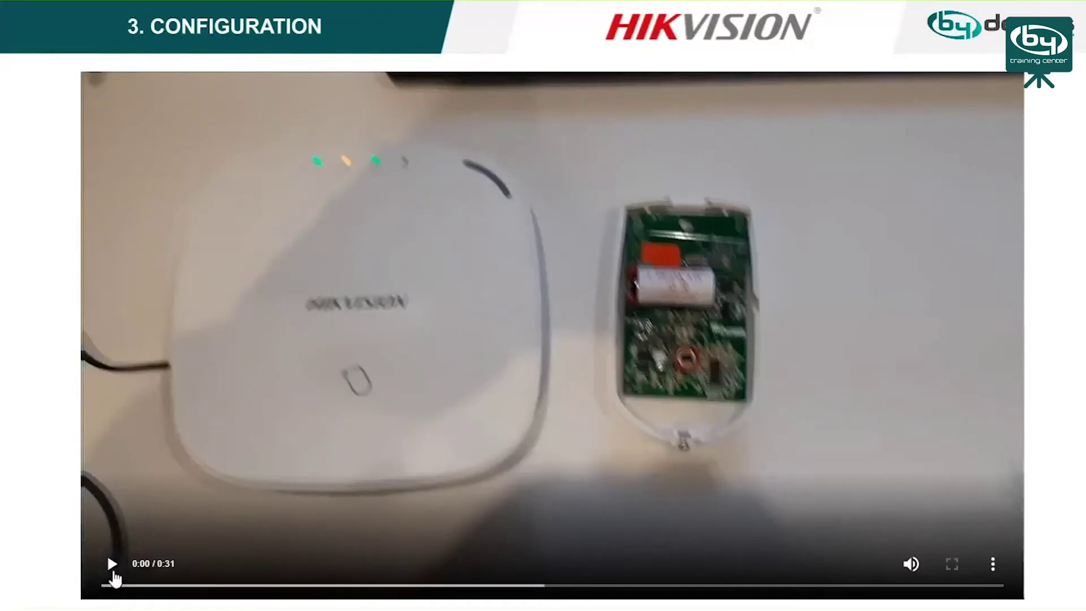
left_click(115, 572)
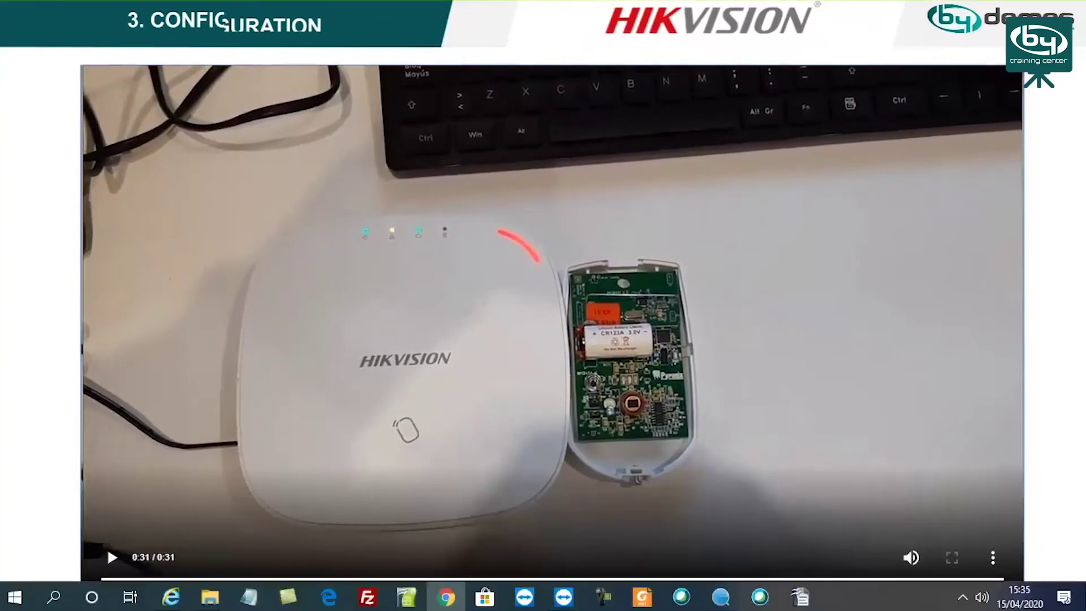
key("Escape")
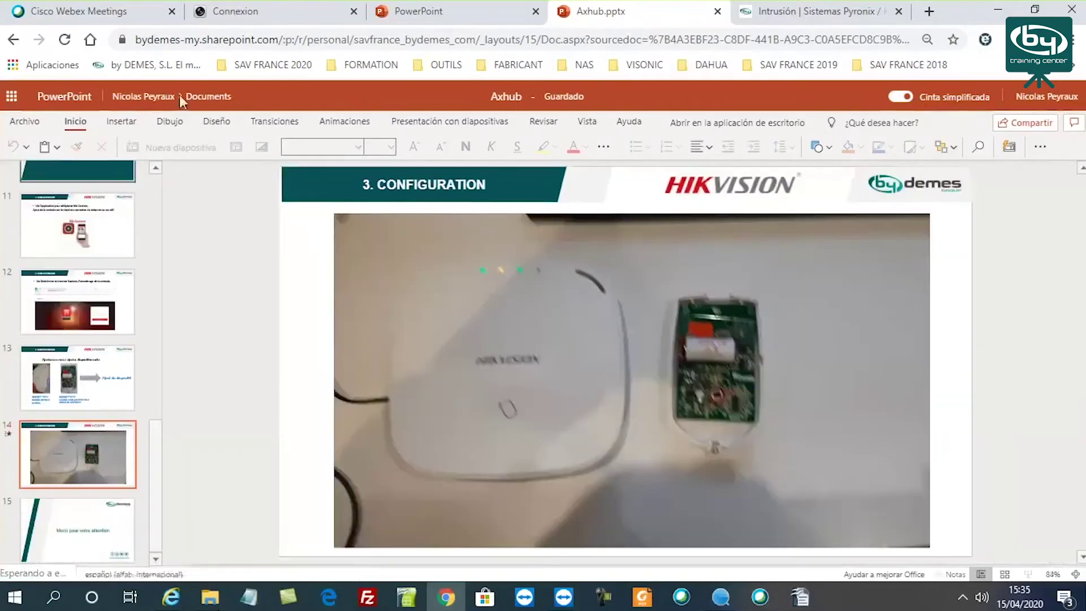
- Return from Chrome to the Internet Explorer panel window and open zone 1's settings
left_click(221, 16)
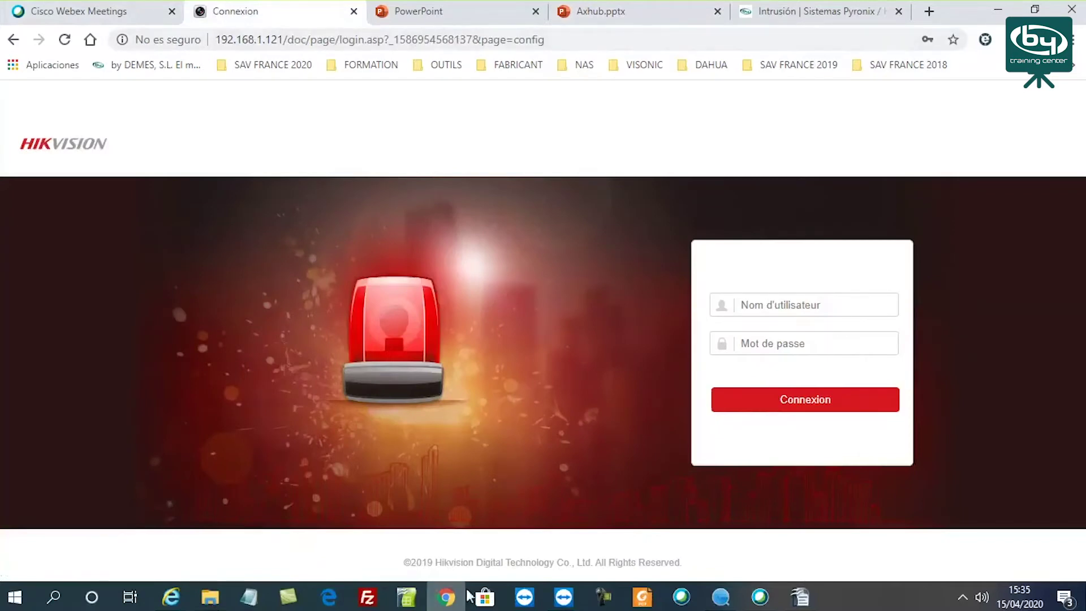
mouse_move(171, 598)
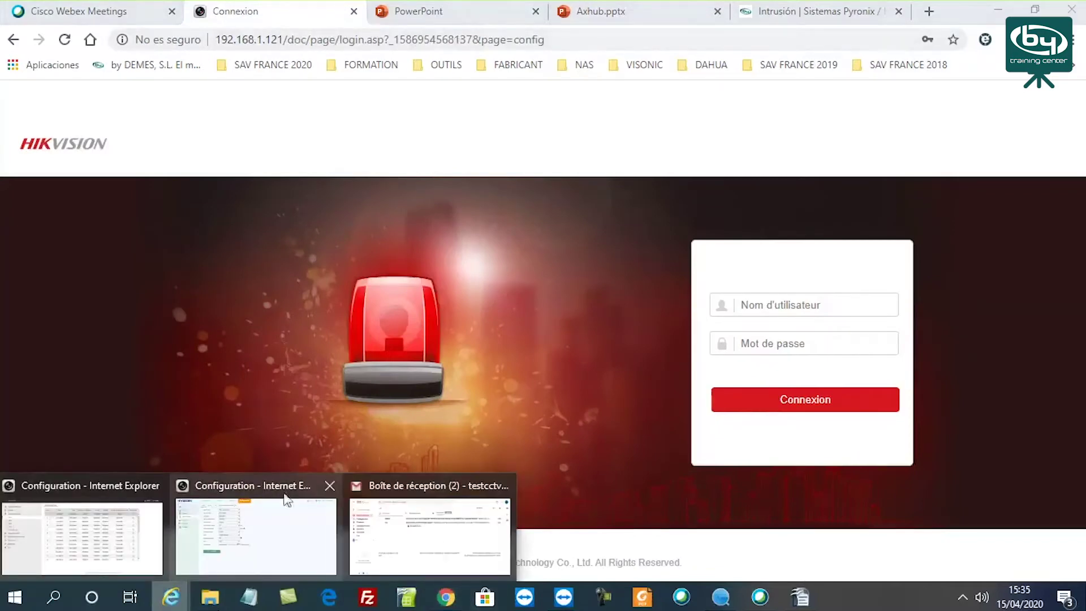
left_click(71, 490)
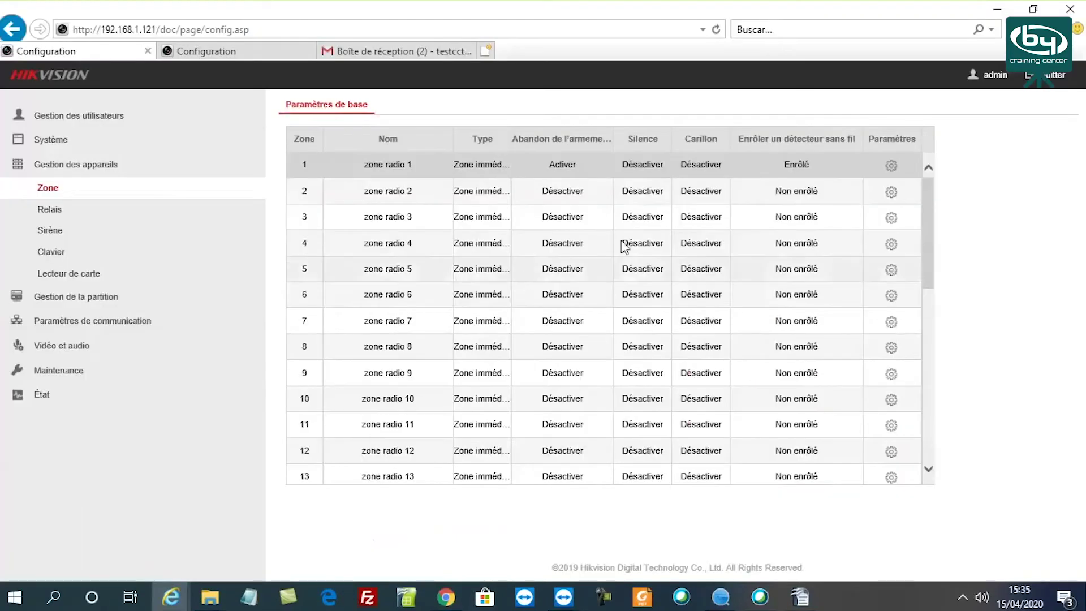
left_click(892, 167)
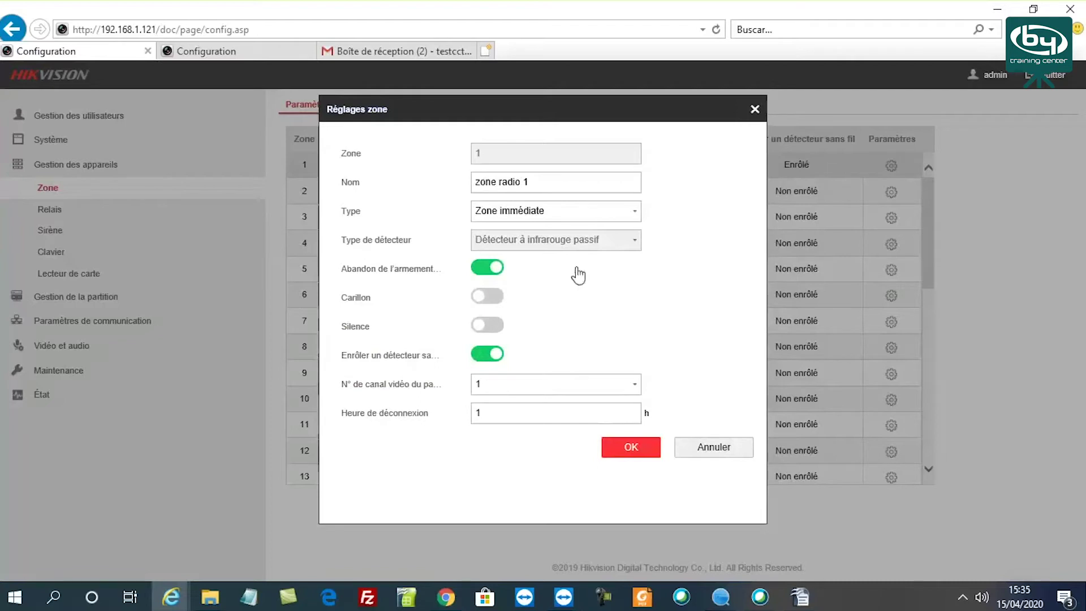
- Rename zone radio 1 to 'Cuisine'
left_click(551, 177)
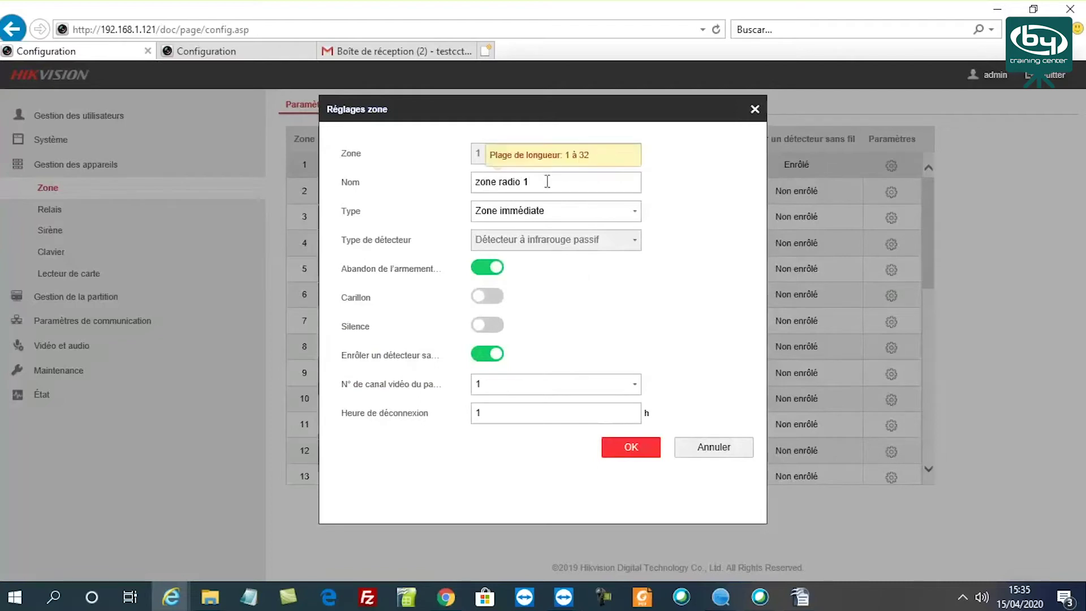
left_click_drag(547, 180, 473, 186)
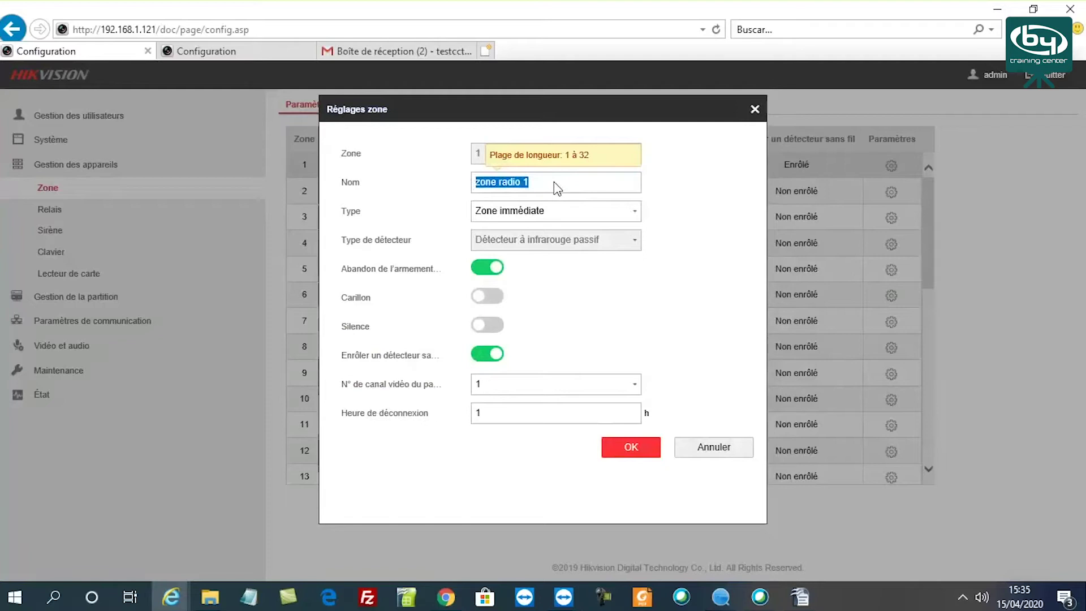
type("Cuisine")
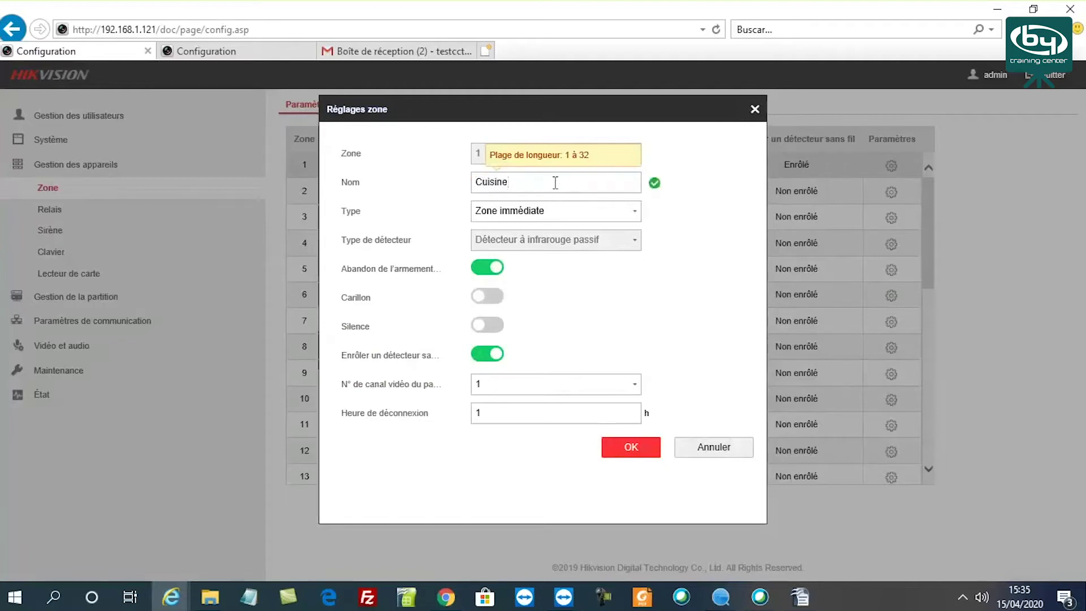
key("Tab")
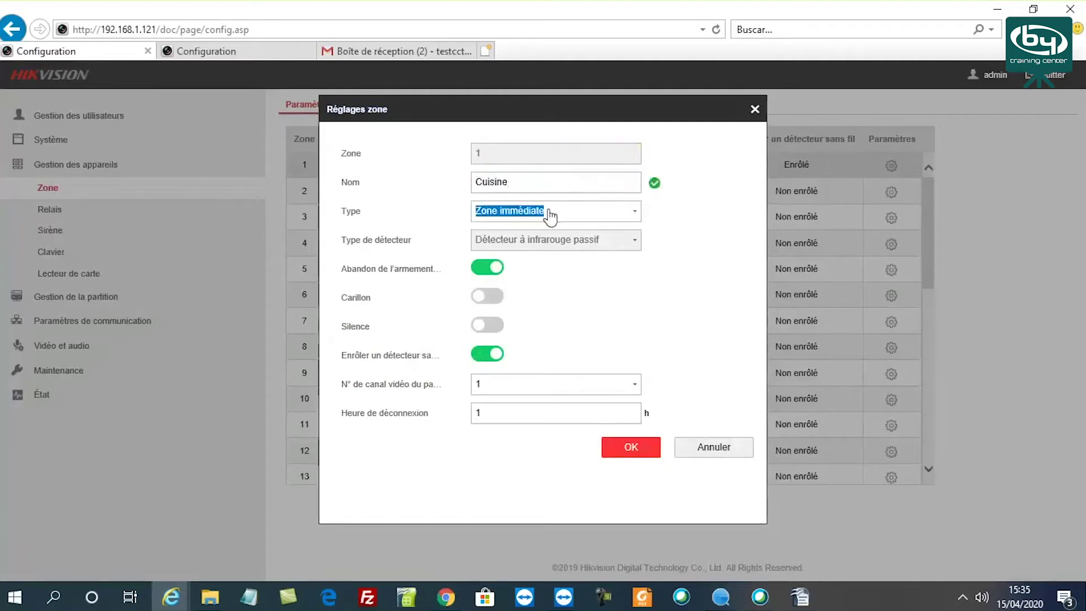
- Set the zone type to Zone à temporisation with entry delay Délai 1
left_click(550, 213)
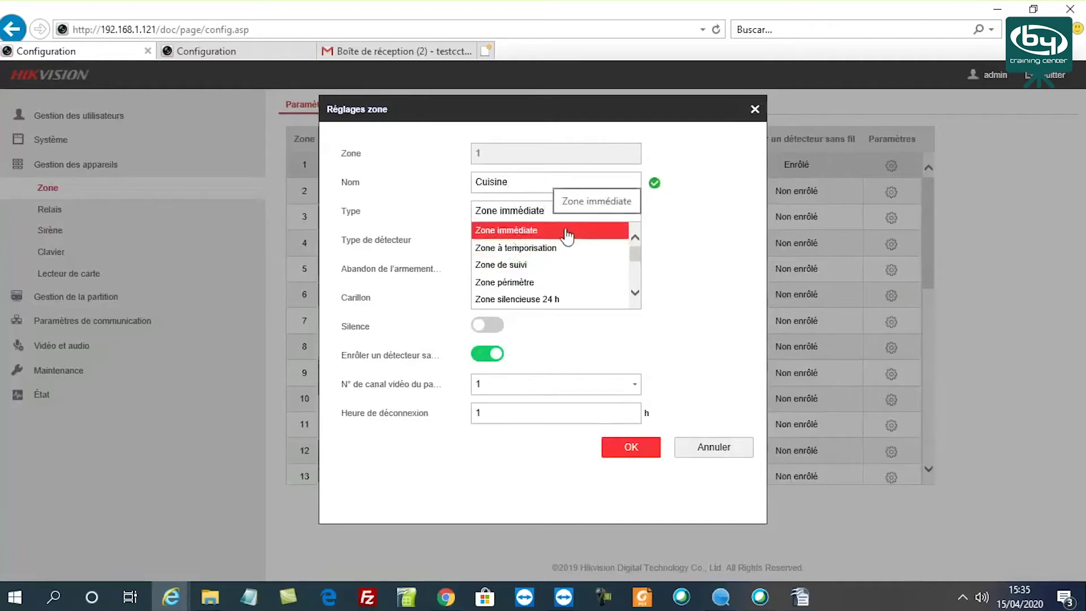
left_click(562, 249)
left_click(558, 213)
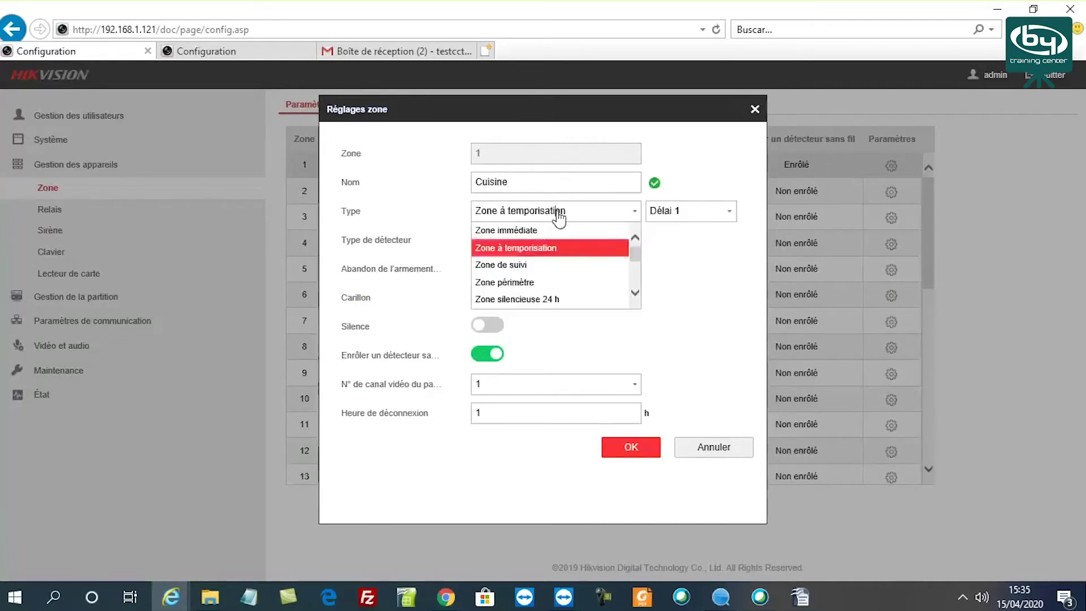
left_click(701, 219)
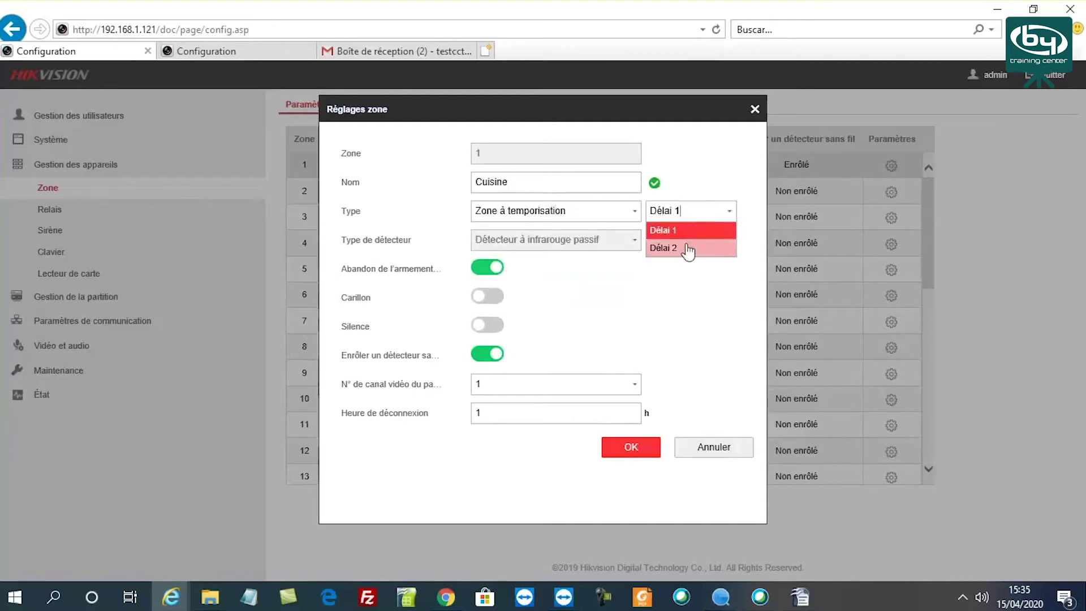
left_click(568, 213)
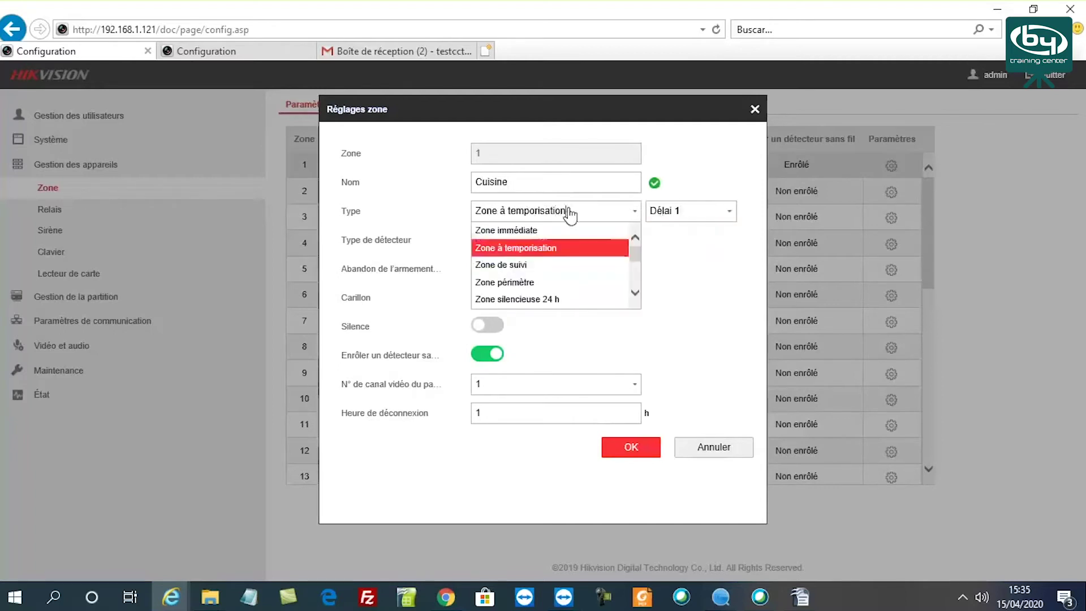
left_click(635, 293)
scroll(635, 291, "down", 1)
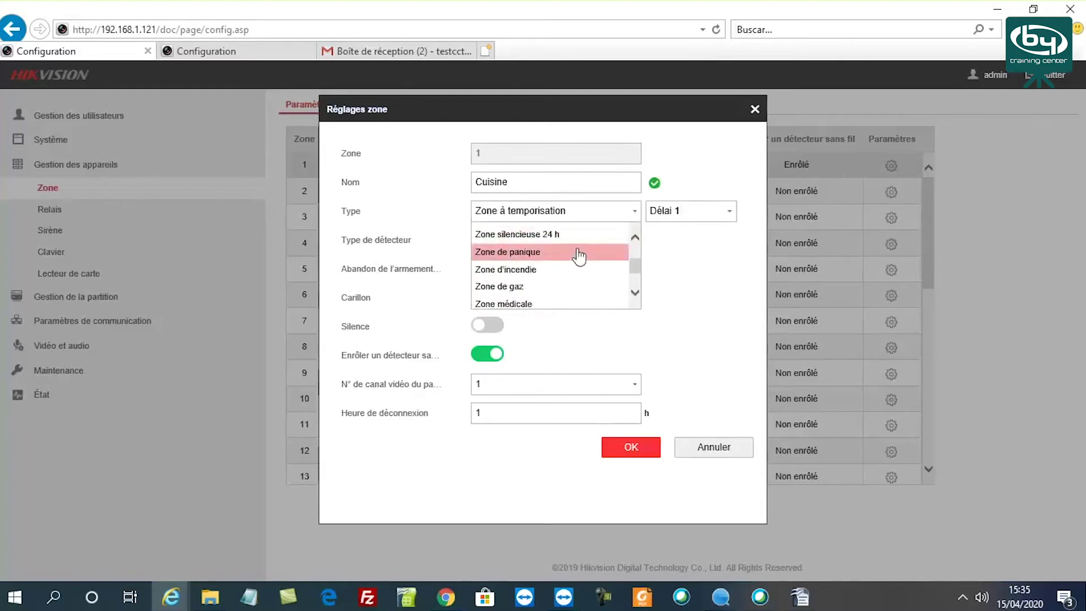
left_click(634, 293)
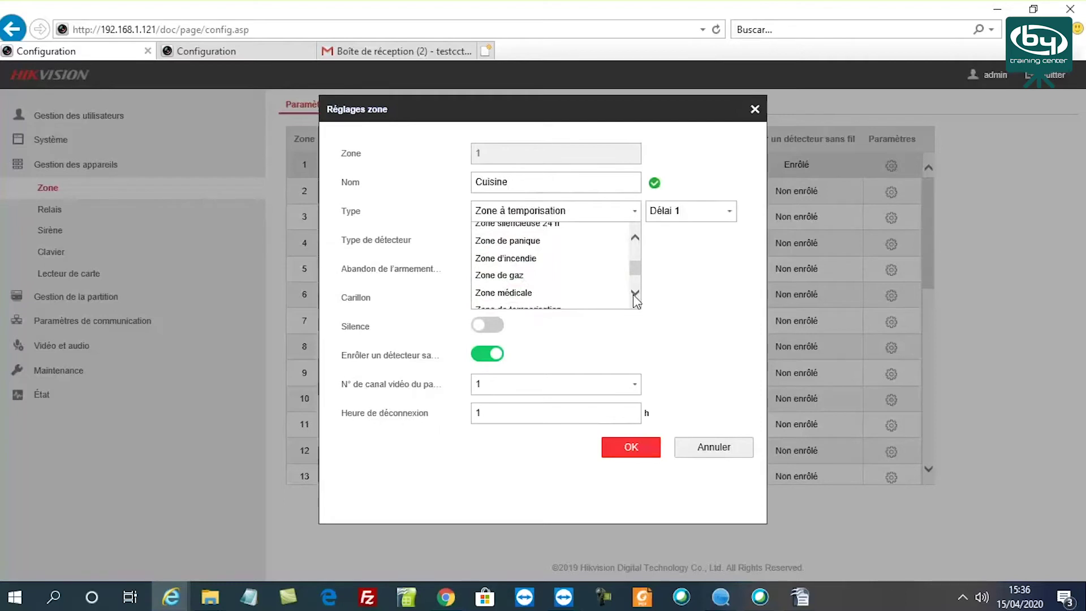
left_click(634, 293)
left_click(634, 294)
left_click(635, 294)
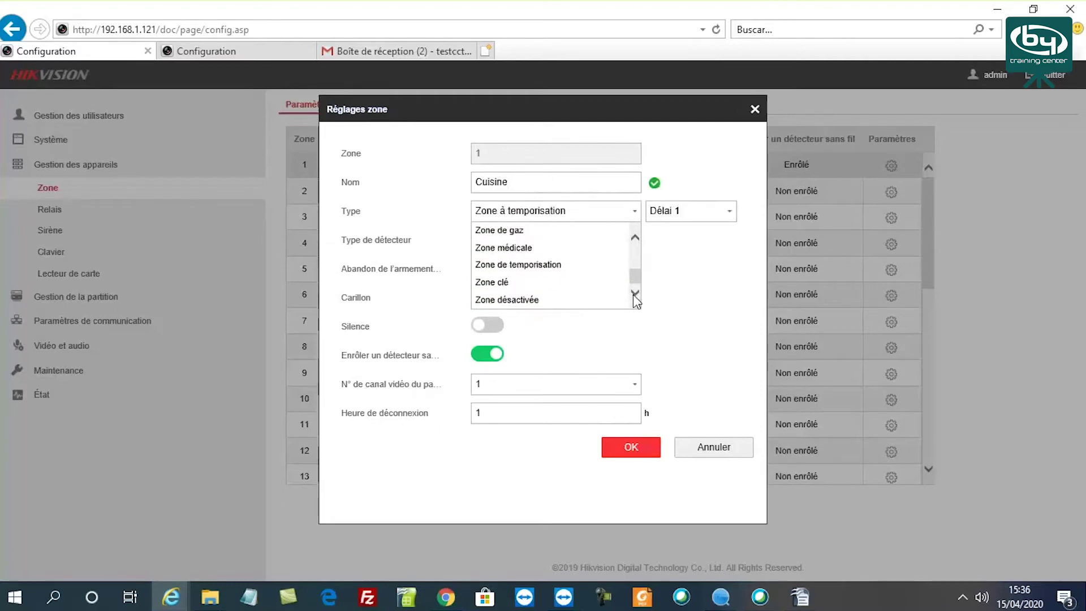
left_click(709, 283)
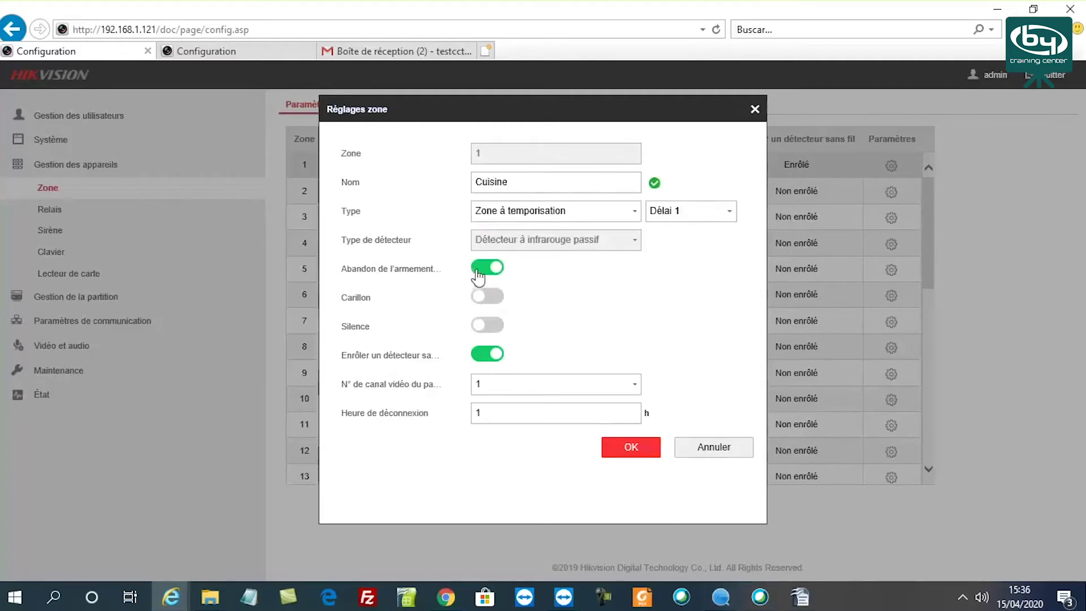
- After trying chime sounds, leave silent alarm on and the chime off
left_click(493, 296)
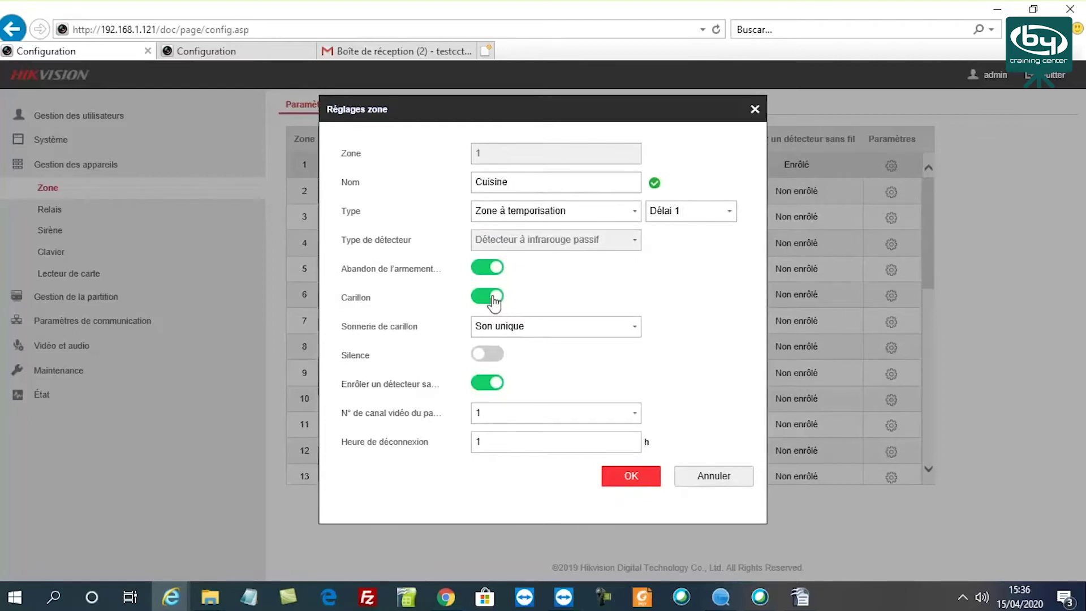
left_click(526, 326)
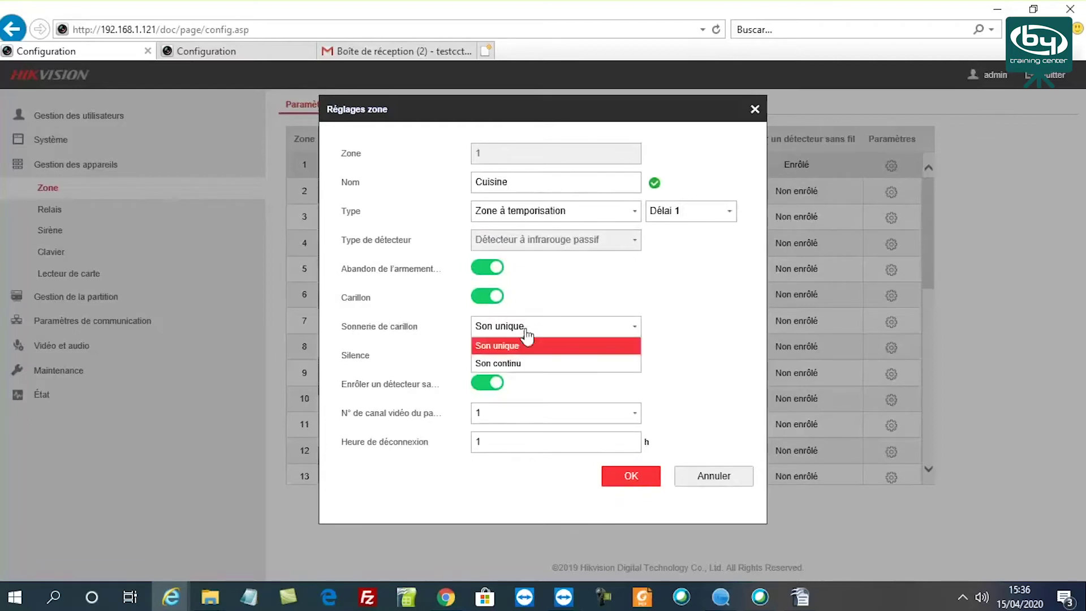
left_click(573, 288)
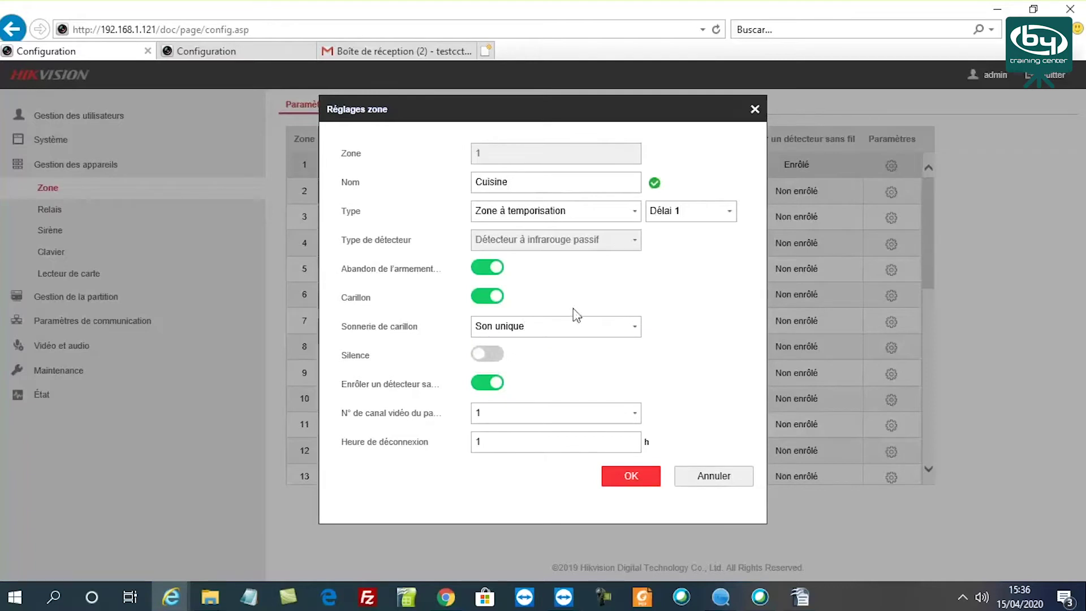
left_click(497, 356)
left_click(497, 357)
left_click(535, 333)
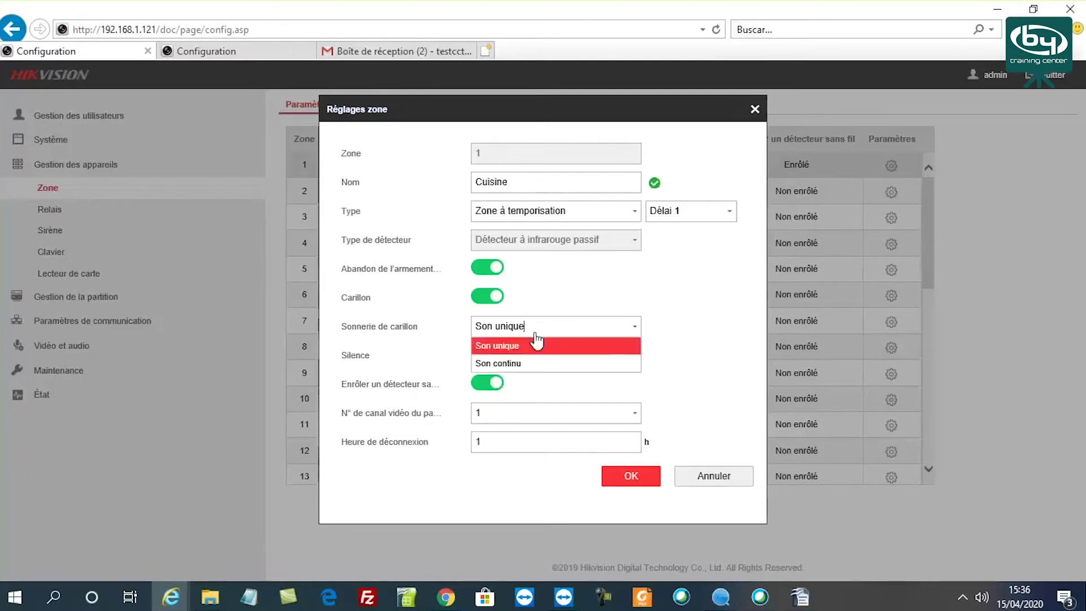
left_click(533, 362)
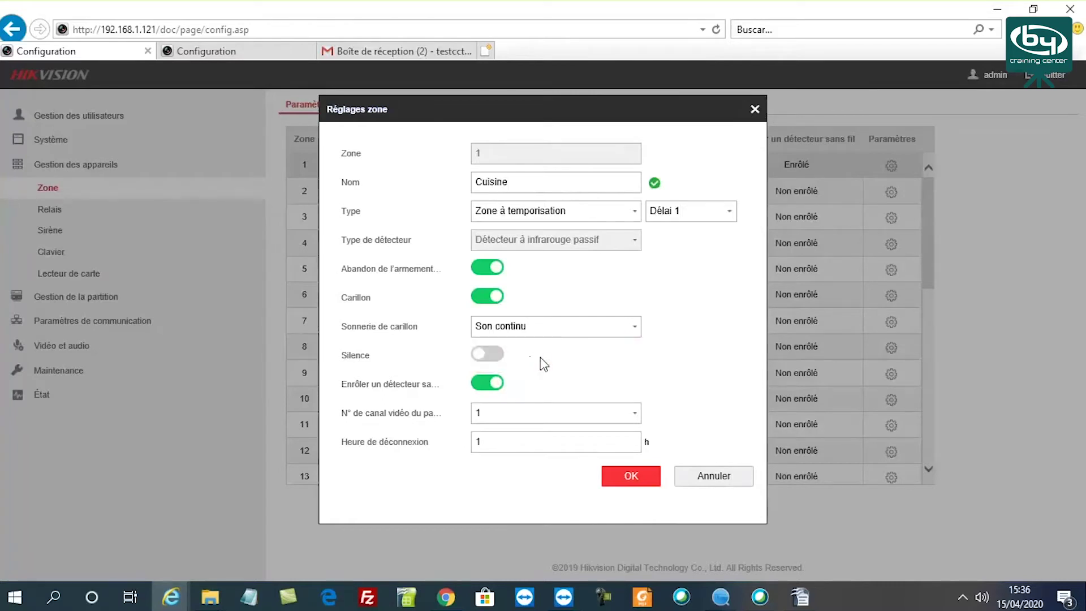
left_click(479, 356)
left_click(487, 297)
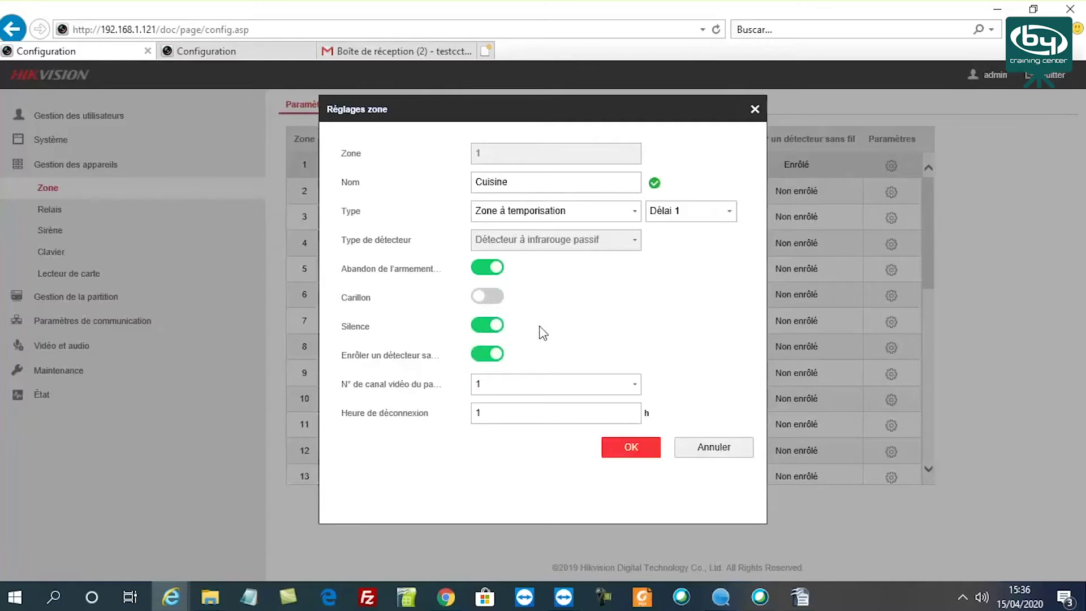
- Link the zone to video channel 1
left_click(515, 385)
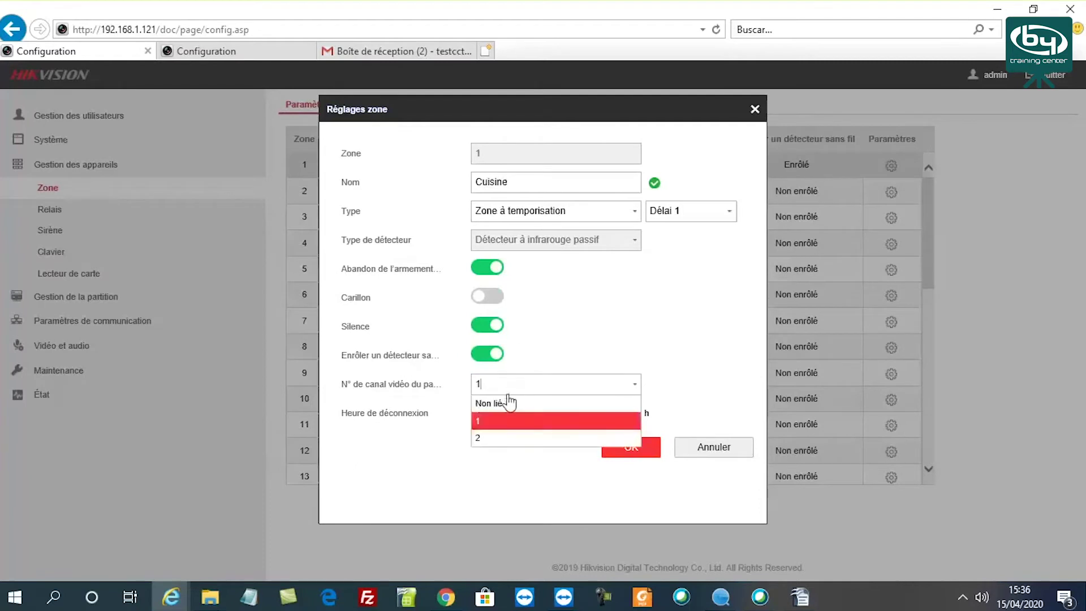
left_click_drag(359, 386, 434, 395)
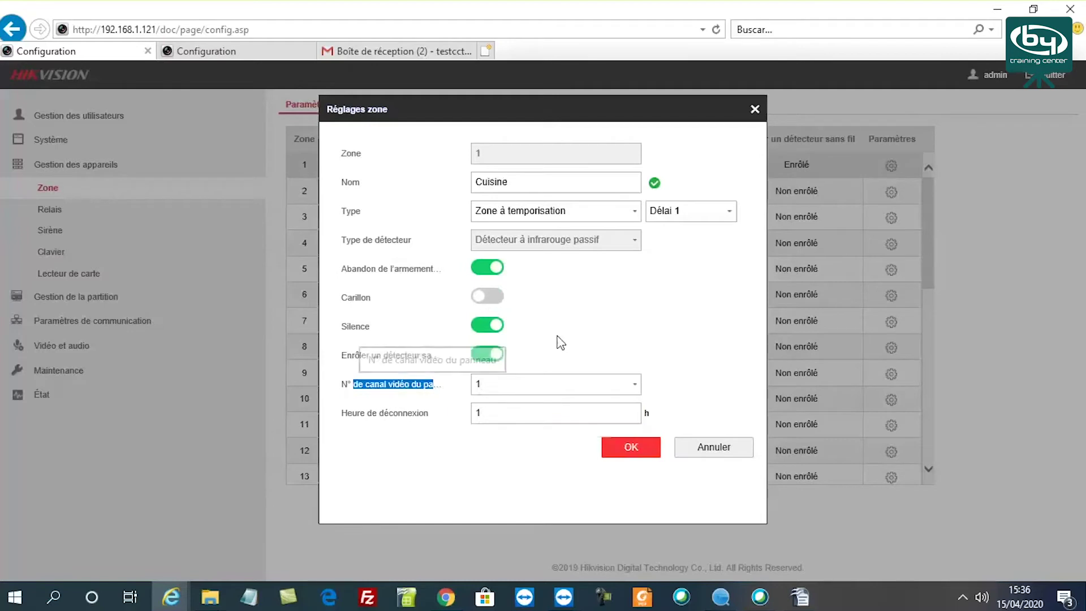
left_click(577, 362)
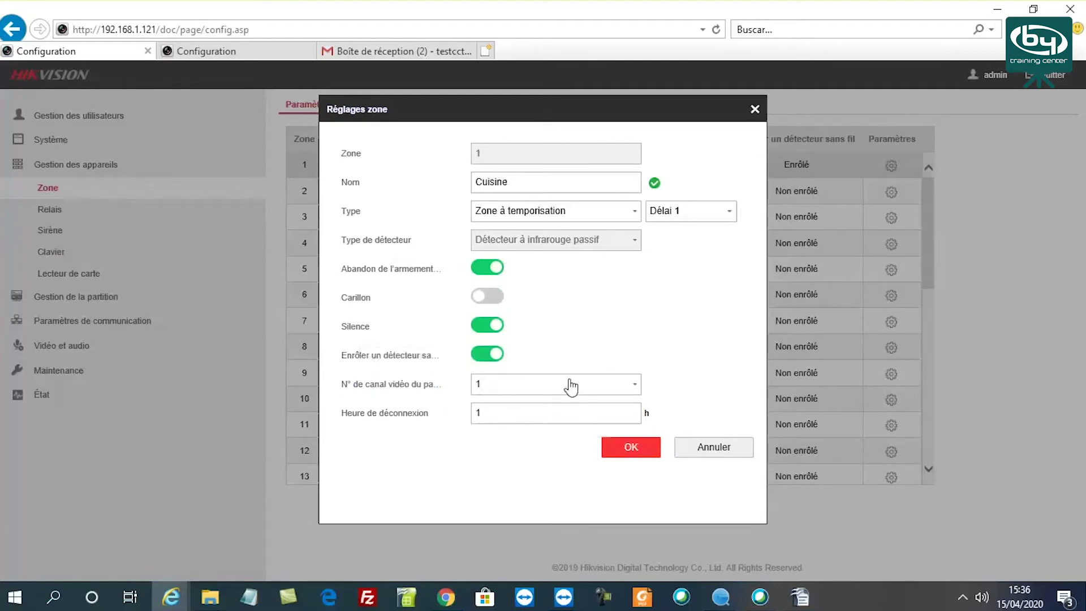
left_click(540, 385)
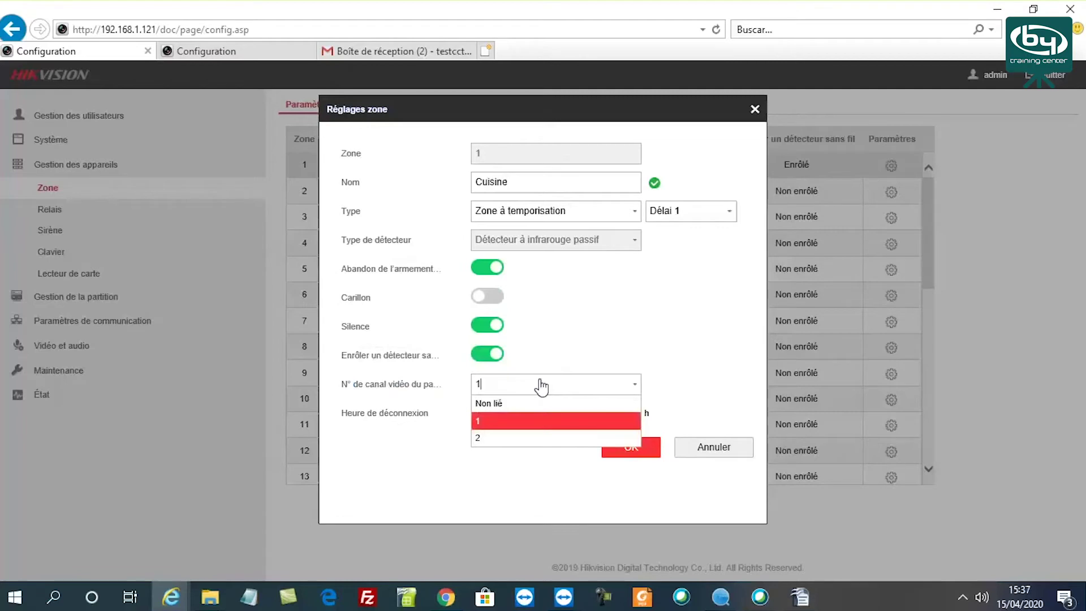
left_click(496, 424)
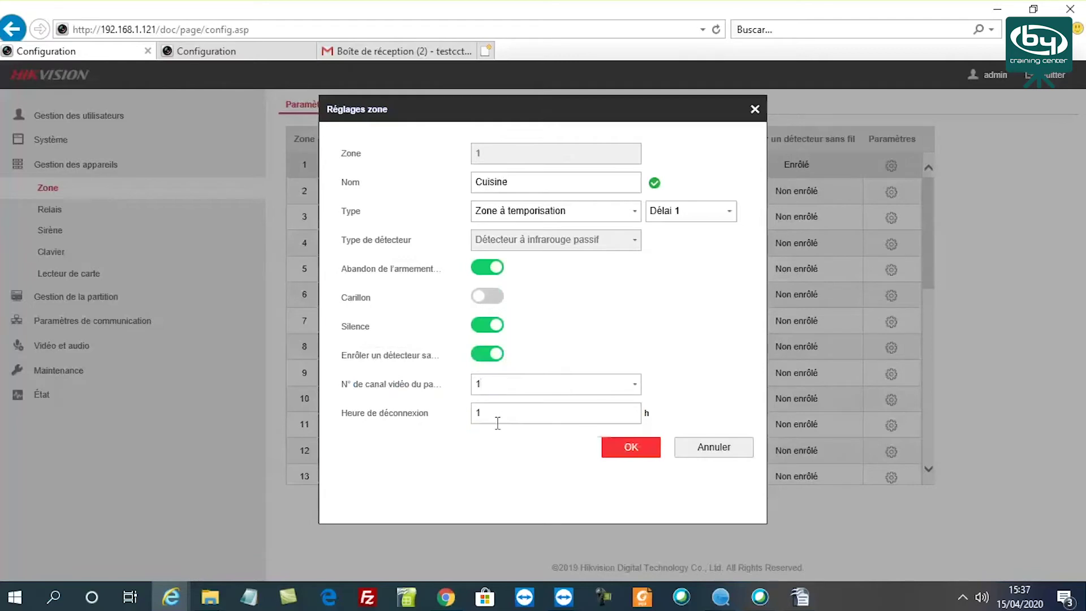
- Confirm the Cuisine zone dialog with OK to store its delay-zone settings
left_click(637, 454)
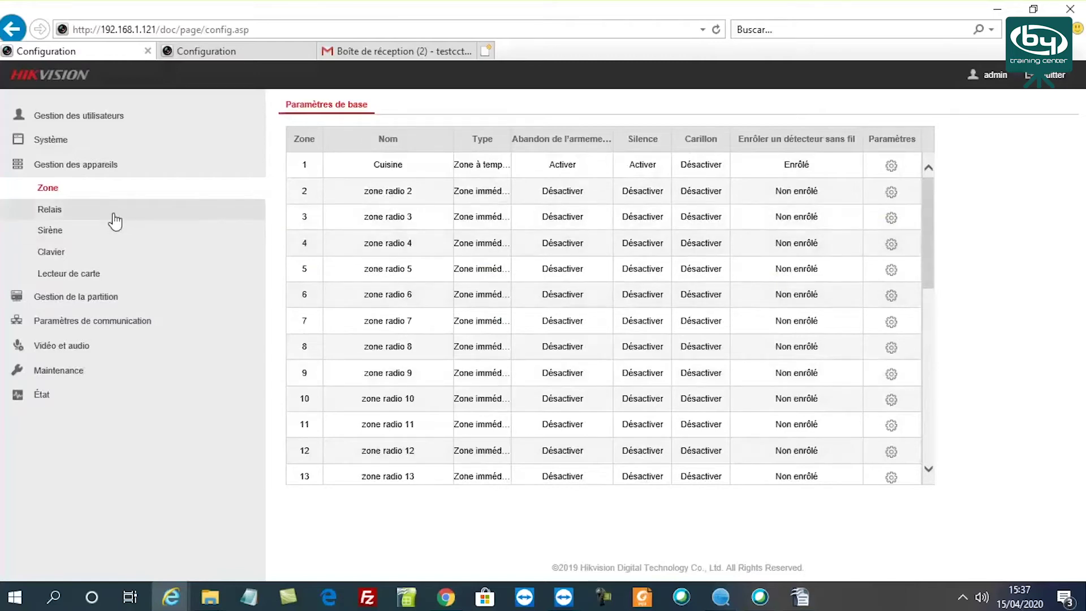
- Review the relay output list and the siren list
left_click(90, 214)
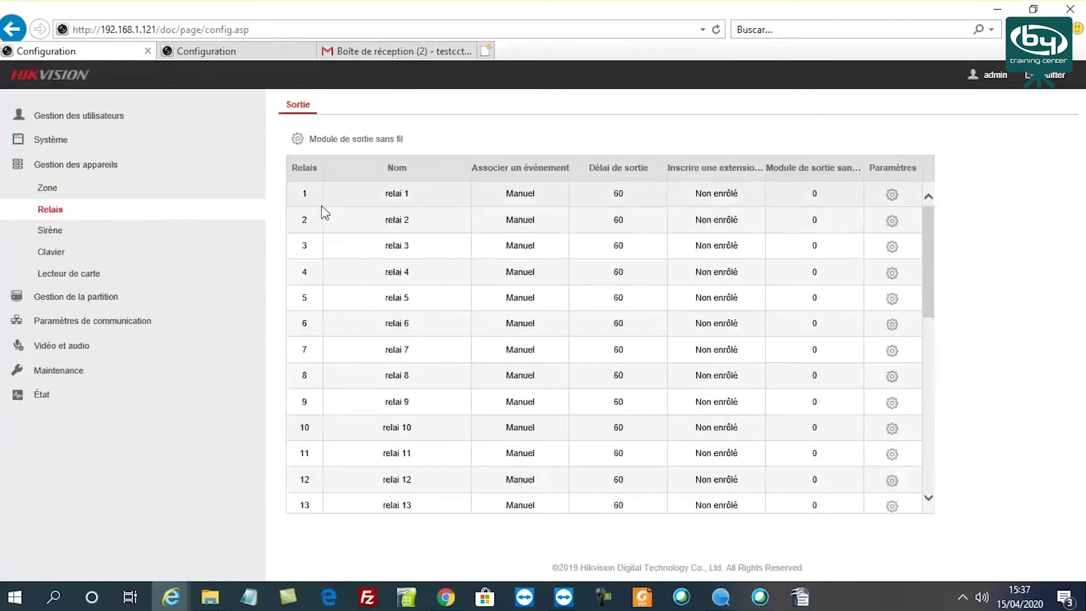
scroll(342, 223, "down", 6)
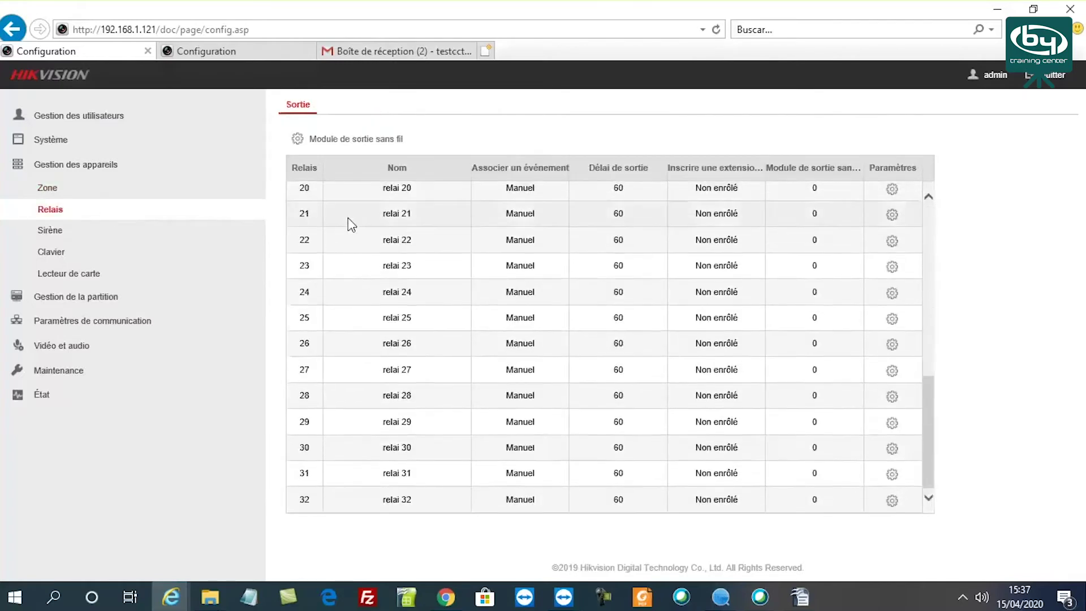
scroll(355, 253, "up", 6)
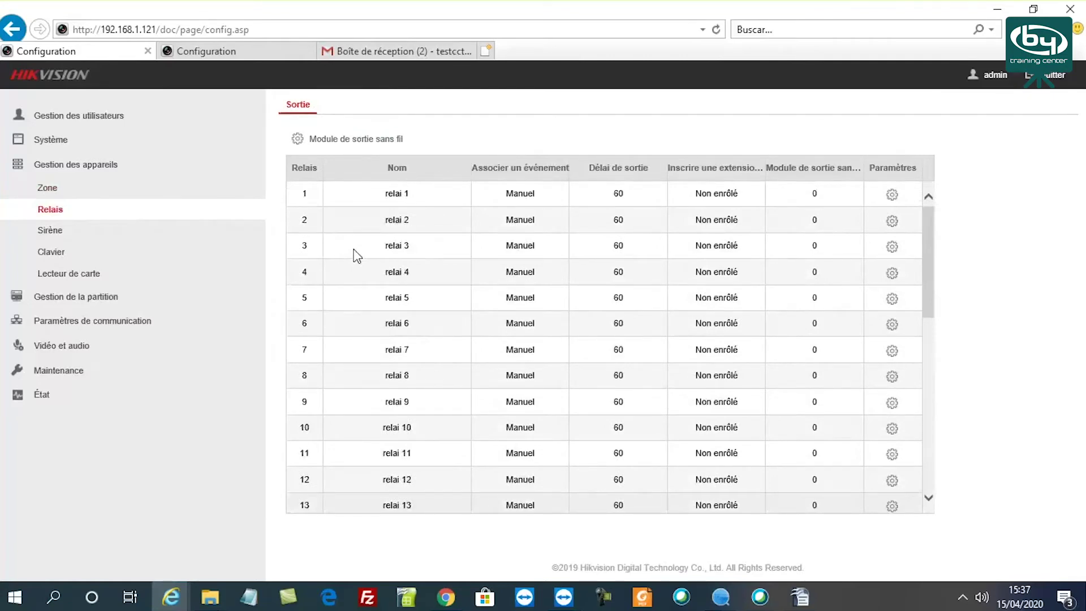
left_click(123, 232)
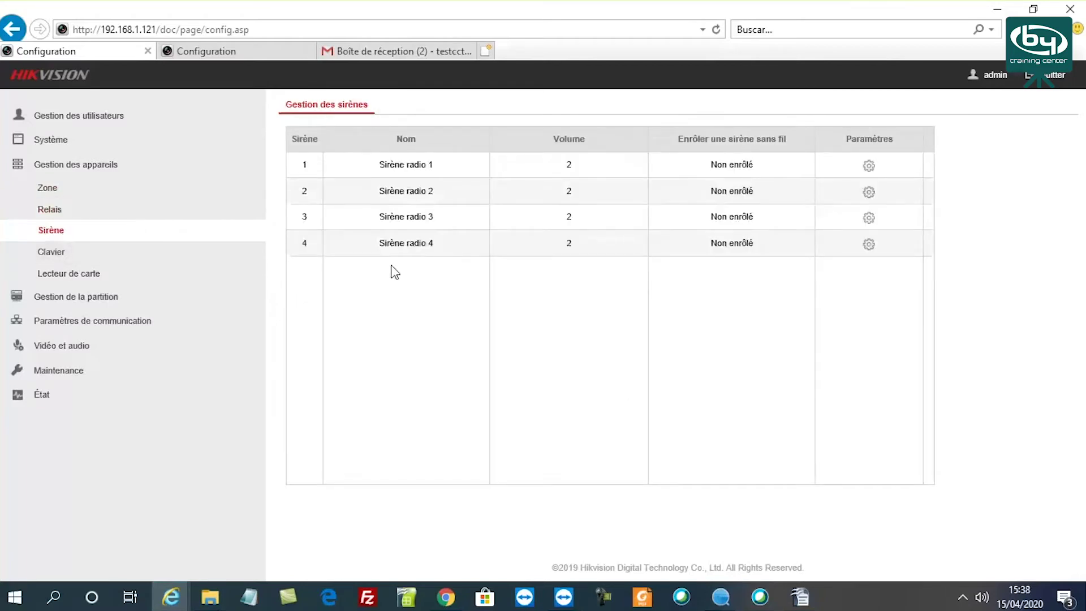
- Check the keypad and card reader lists, then show Partition1's linked zones including Cuisine
left_click(206, 260)
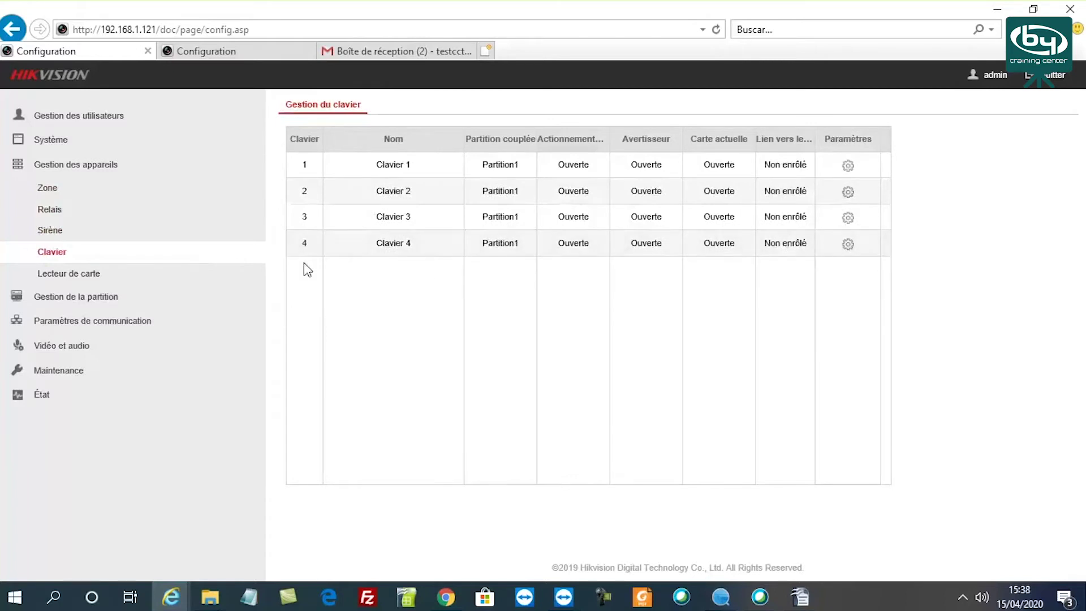
left_click(170, 279)
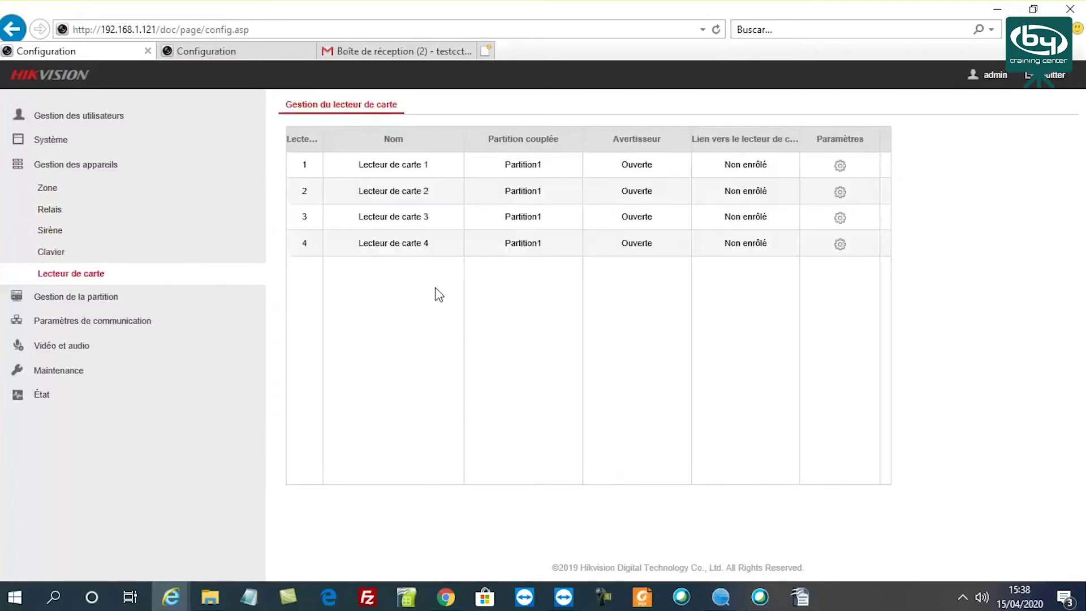
left_click(190, 305)
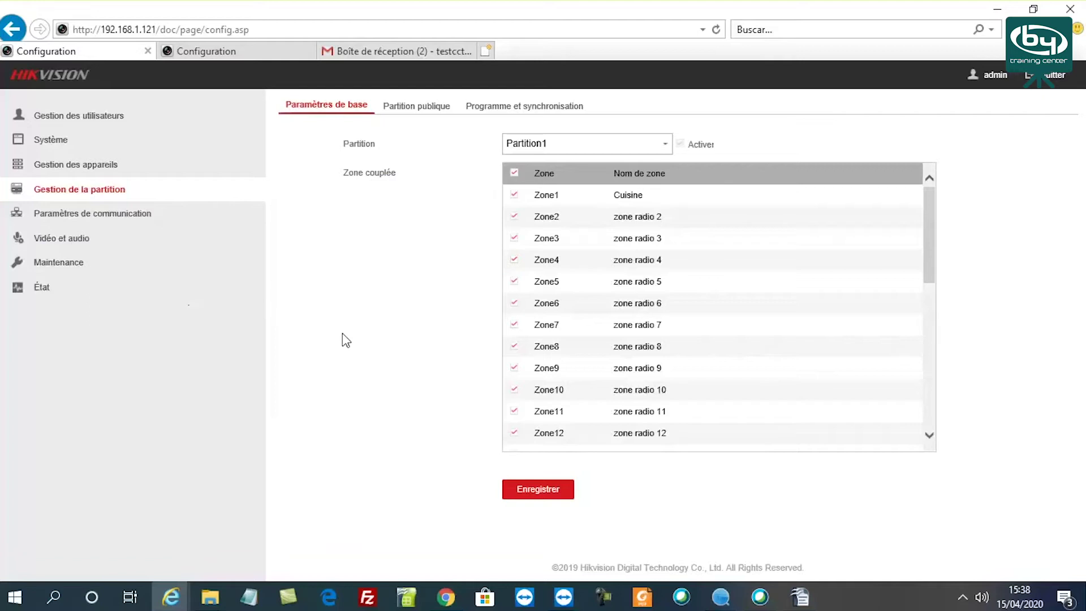
- Unlink Zone2 to Zone4 from Partition1 and save its zone membership
left_click(558, 153)
left_click(560, 179)
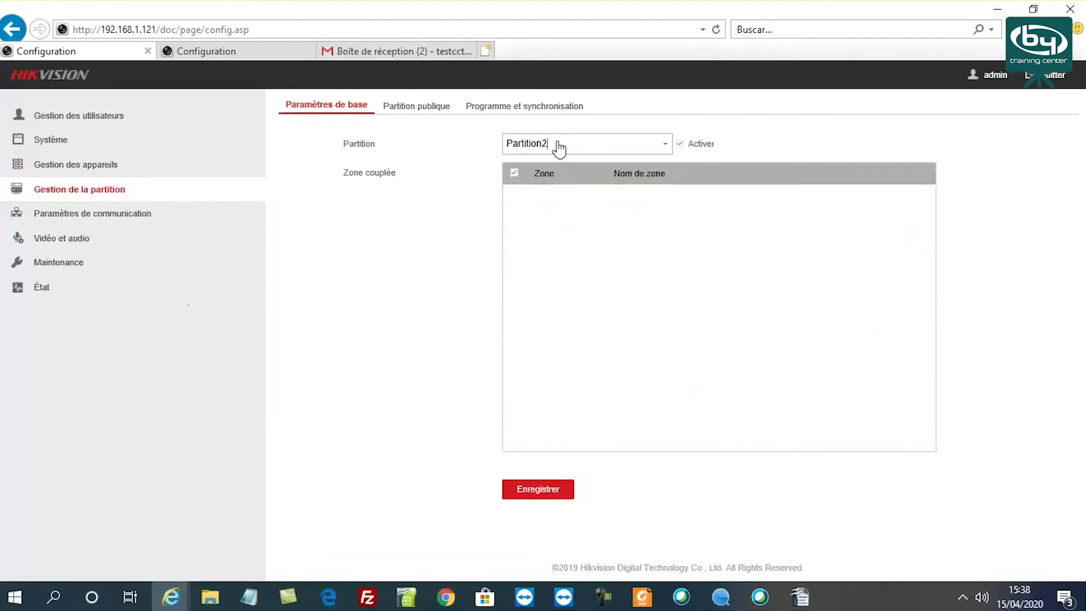
left_click(559, 148)
left_click(555, 160)
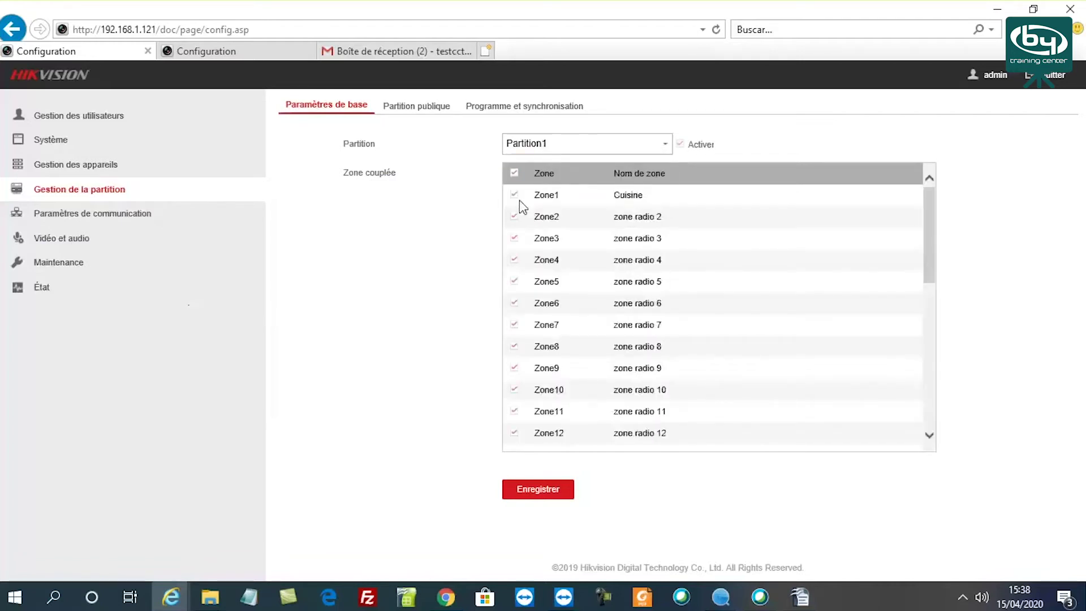
left_click(515, 218)
left_click(555, 488)
- Link Zone2, Zone3 and Zone4 to Partition2 and save
left_click(558, 148)
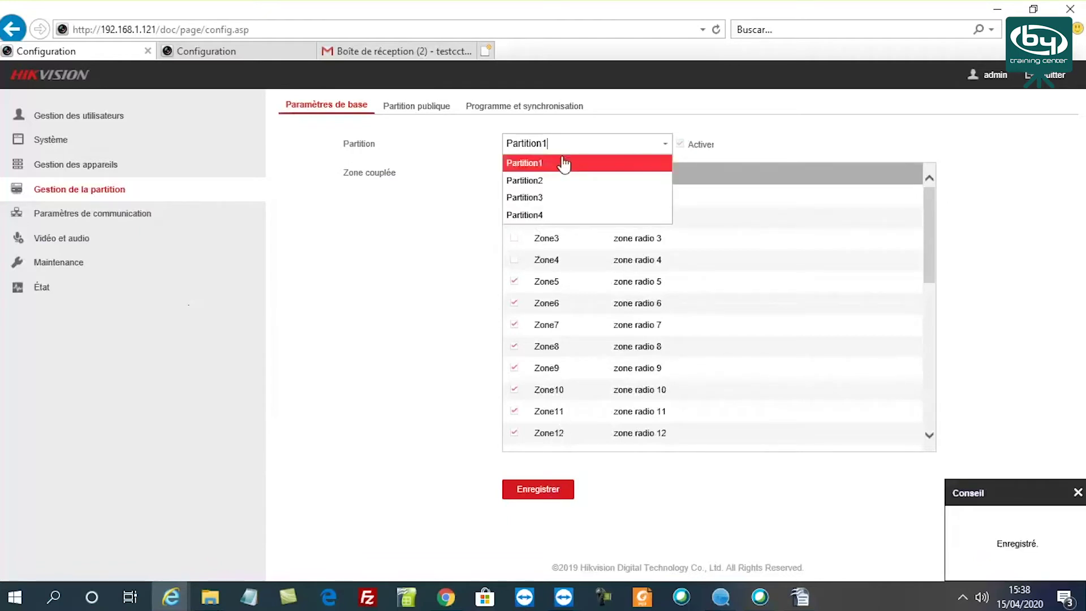
left_click(563, 181)
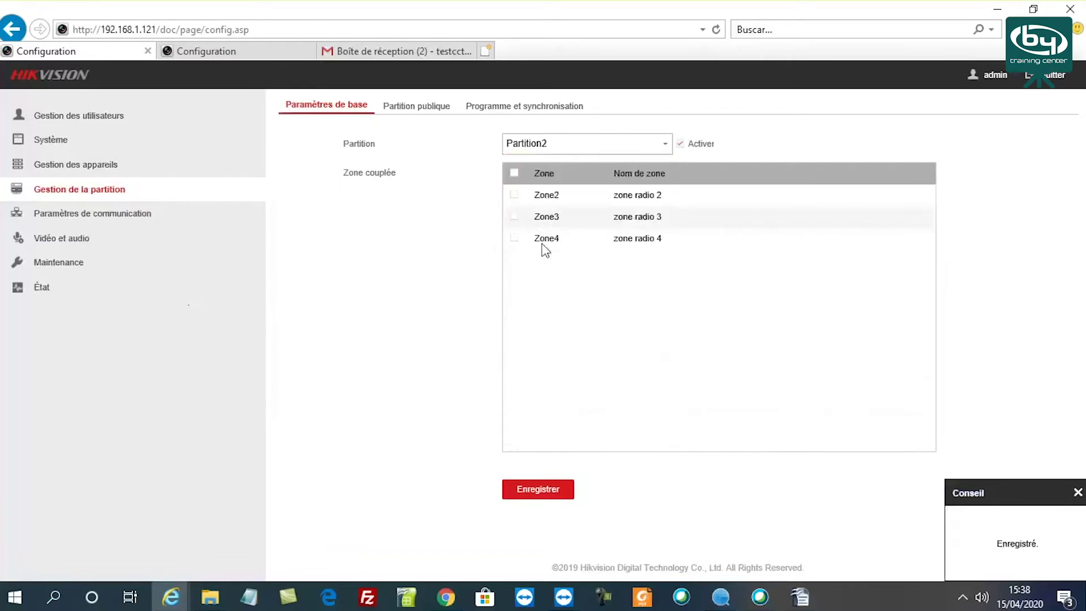
left_click(515, 195)
left_click(516, 218)
left_click(515, 240)
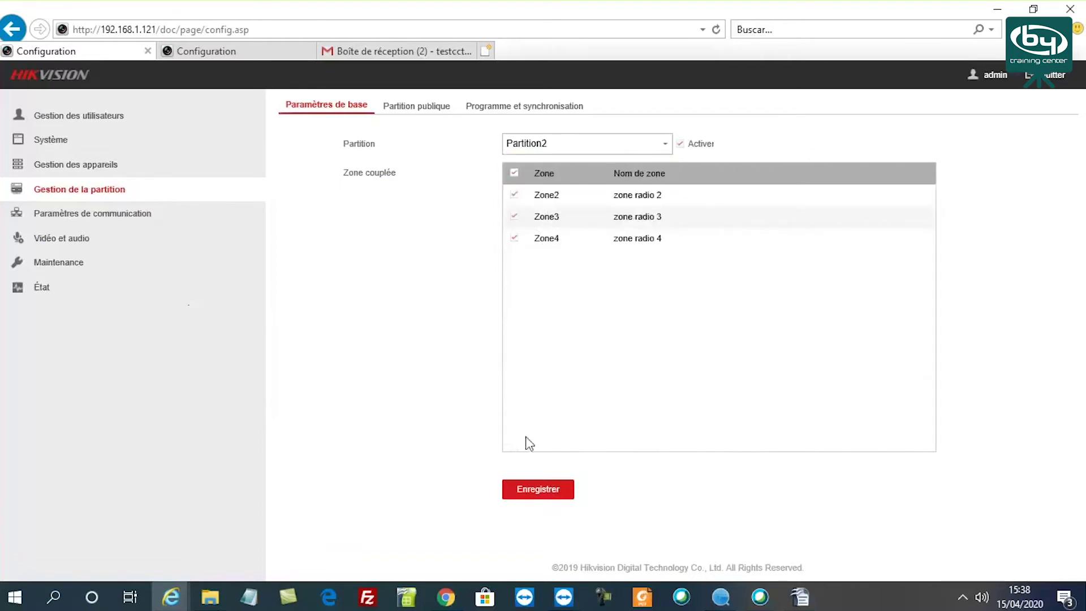
left_click(538, 492)
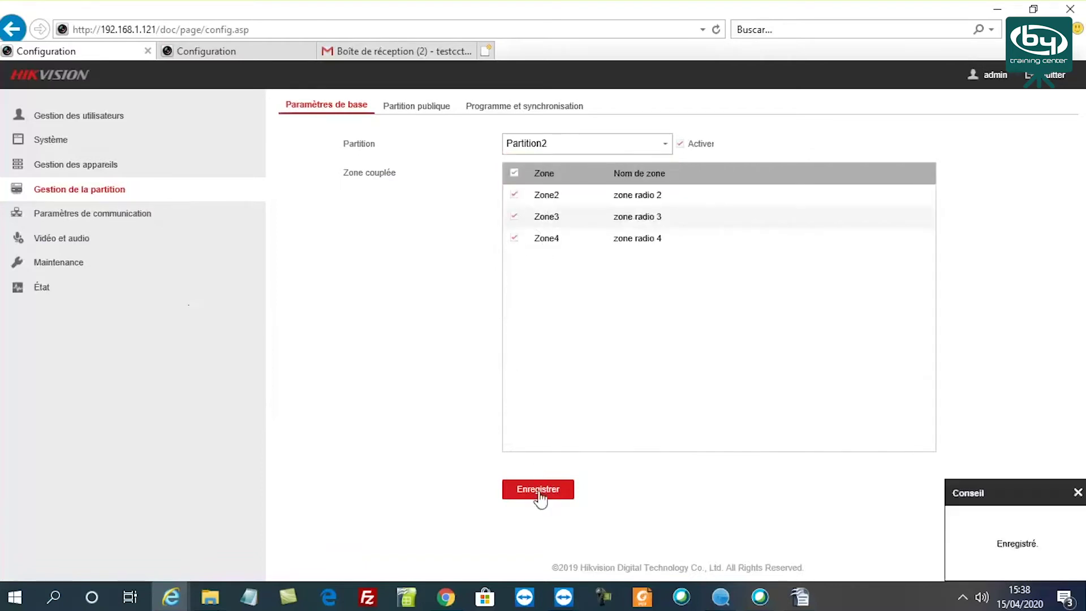
left_click(526, 106)
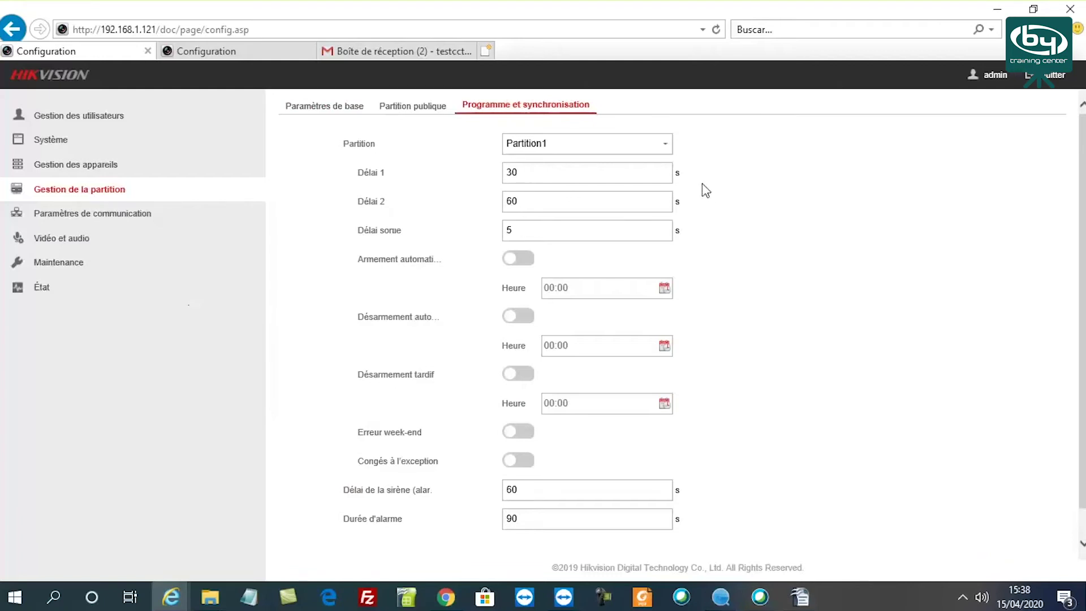
- Inspect Partition1's Délai 1, Délai 2 and Délai sortie exit delay values
left_click(599, 174)
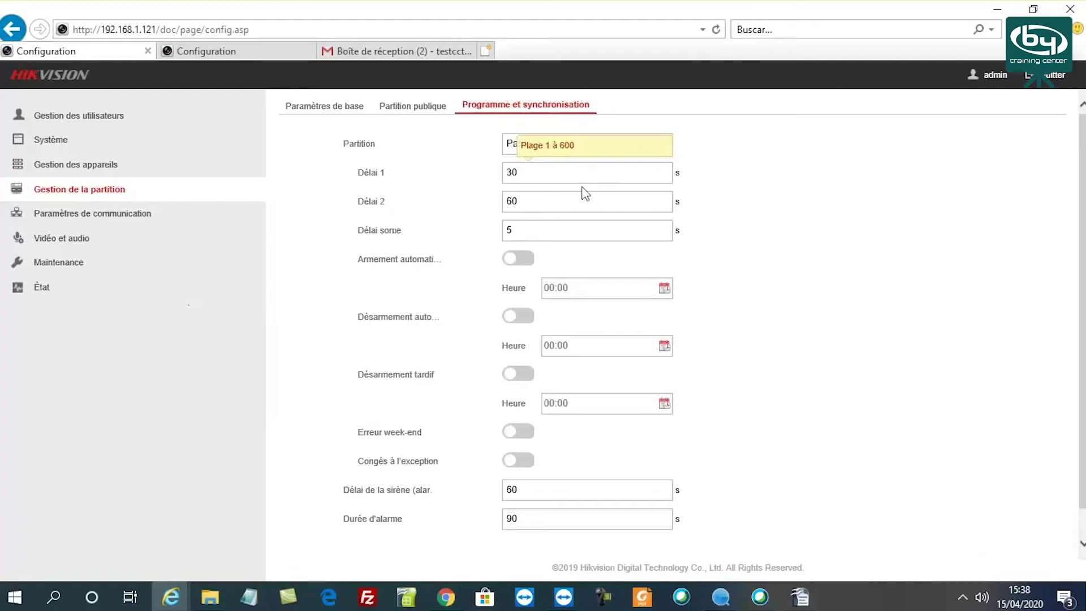
left_click(559, 201)
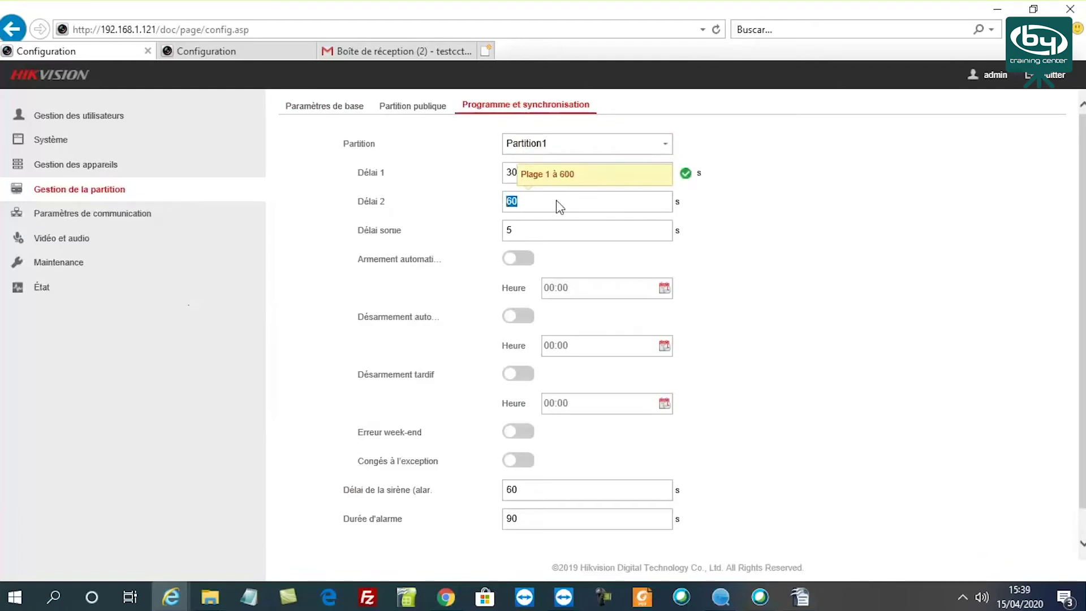
left_click(555, 205)
left_click(546, 225)
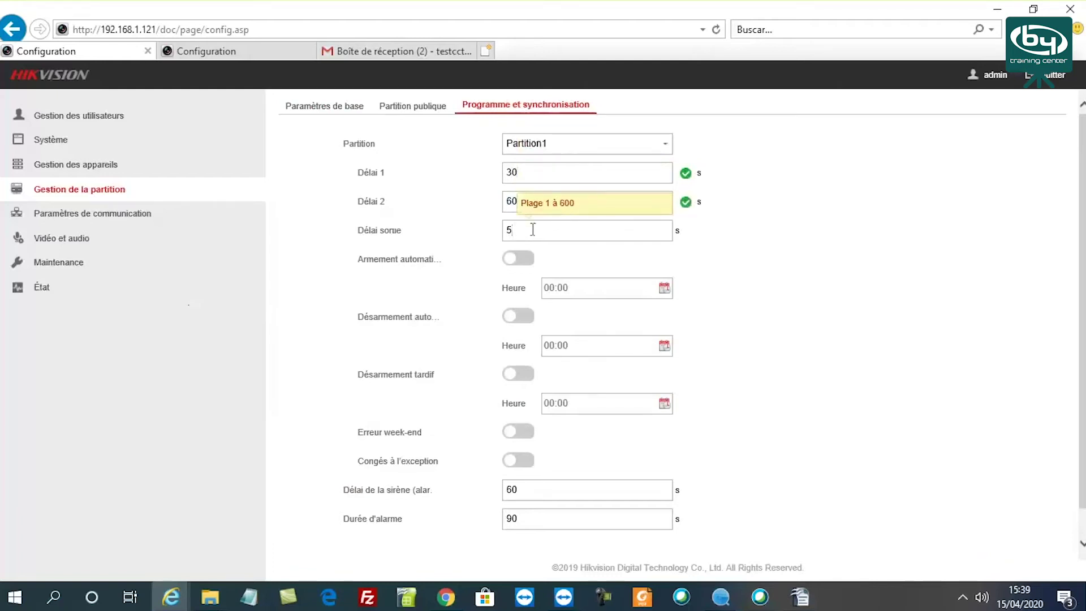
scroll(432, 210, "down", 1)
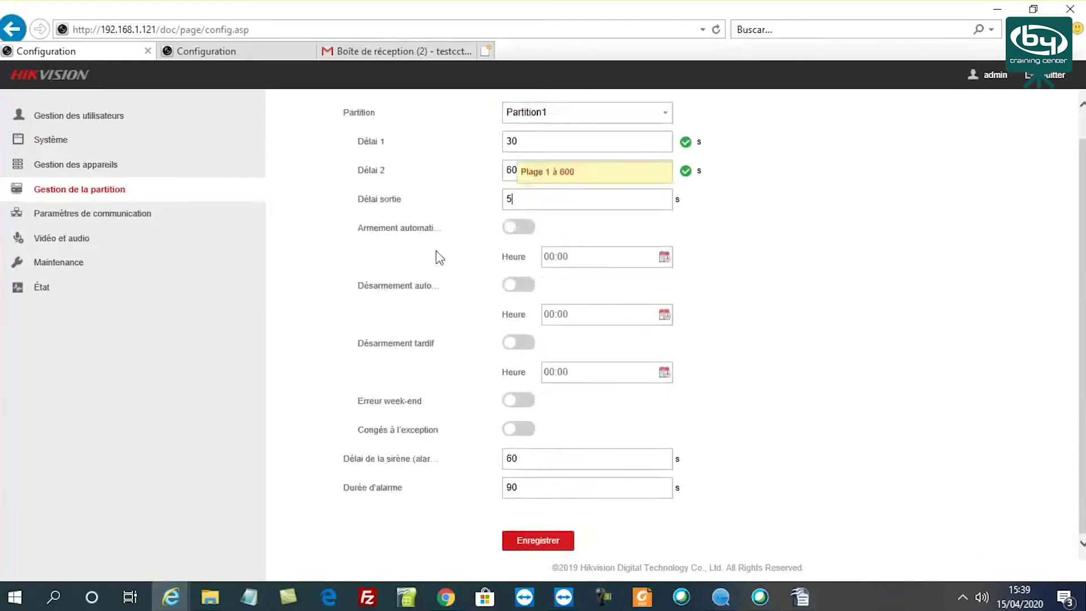
- Turn on Armement automatique and select the siren delay value 60
left_click(523, 231)
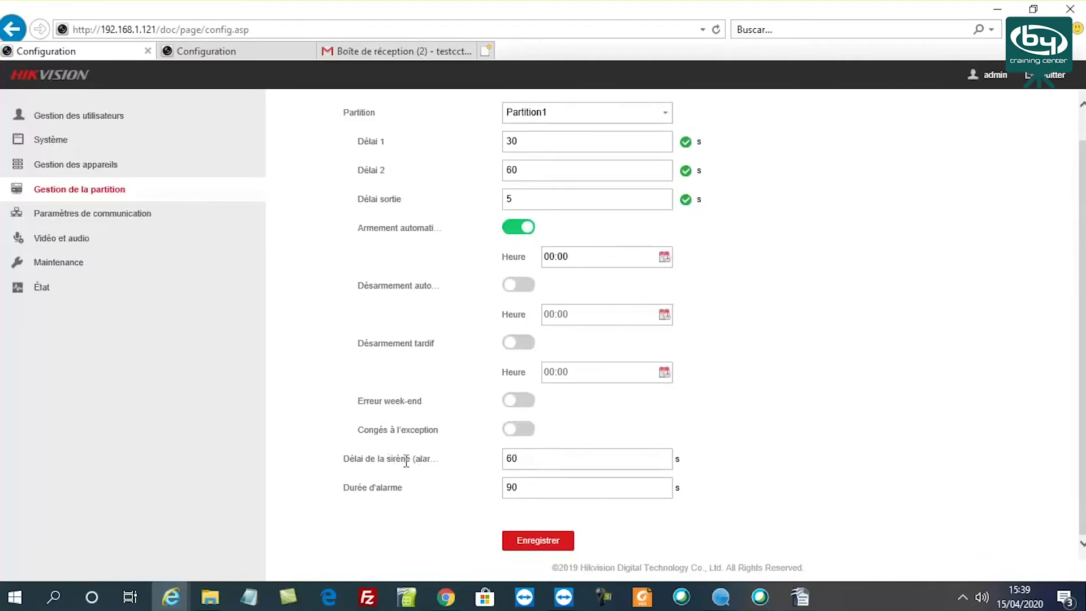
left_click(564, 461)
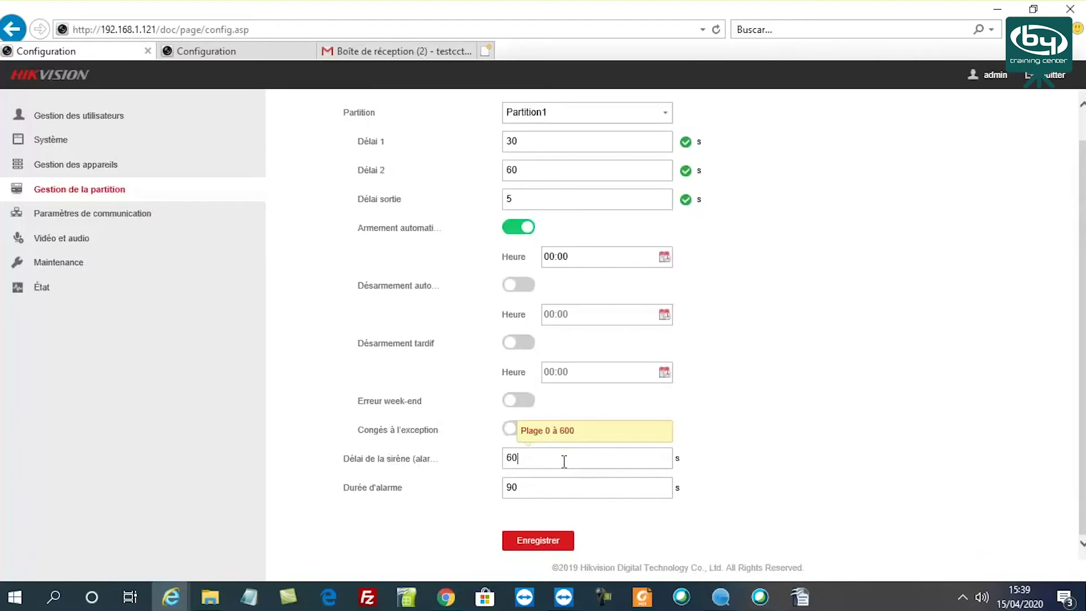
left_click_drag(564, 461, 488, 461)
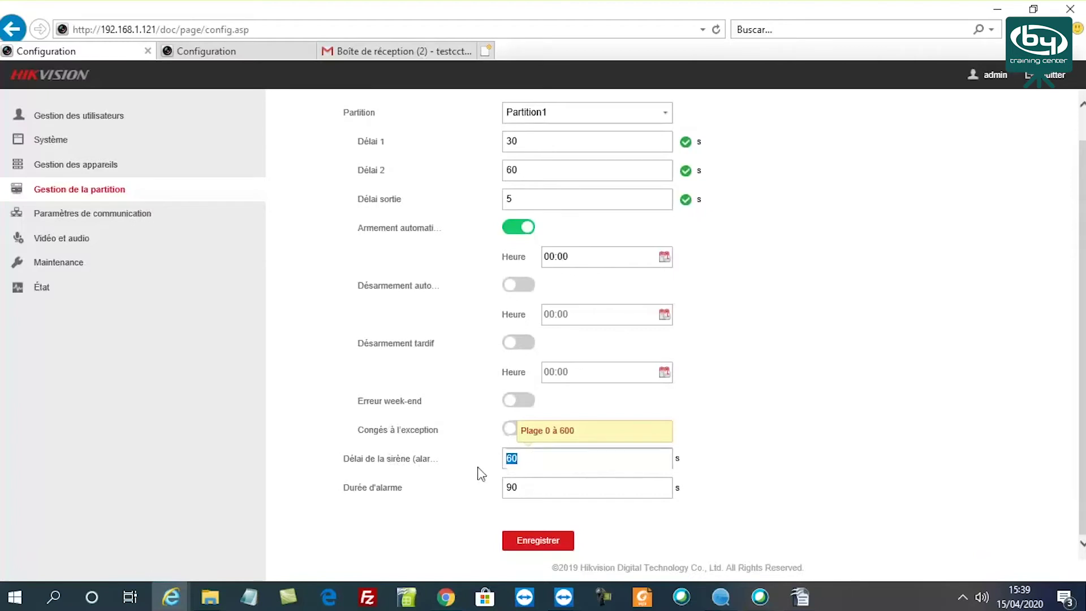
left_click(123, 221)
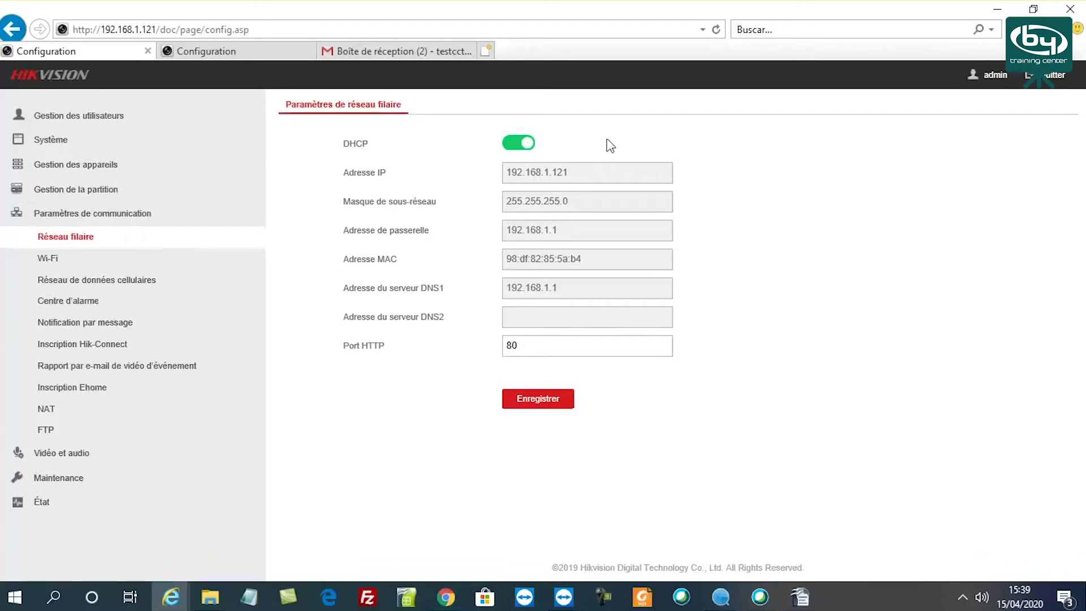
- Check the wired IP address, then view the Wi-Fi and cellular data network settings
left_click_drag(568, 173, 554, 174)
left_click(558, 178)
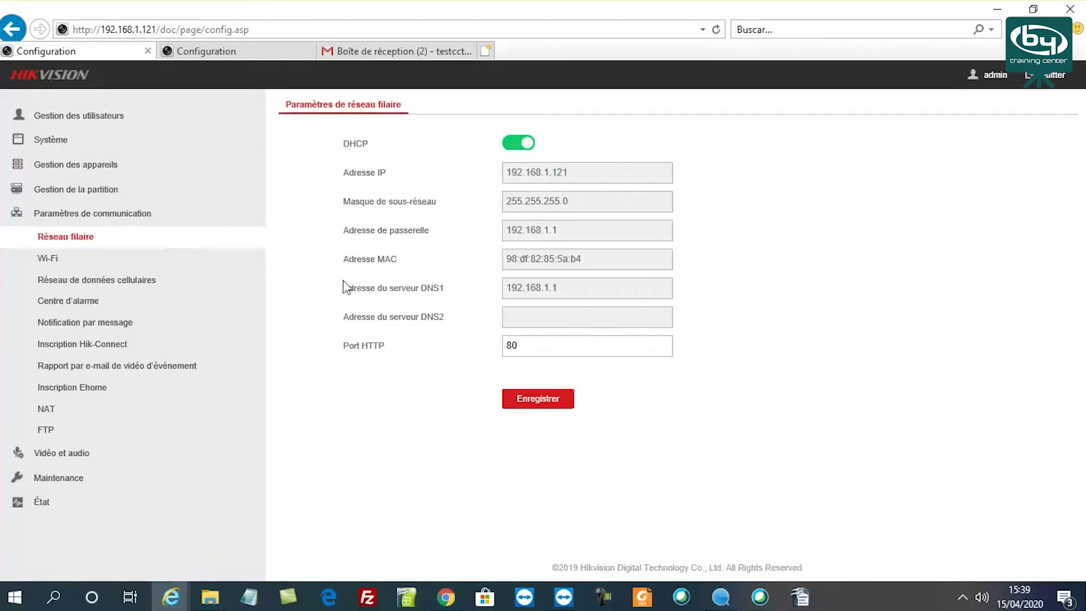
left_click(109, 259)
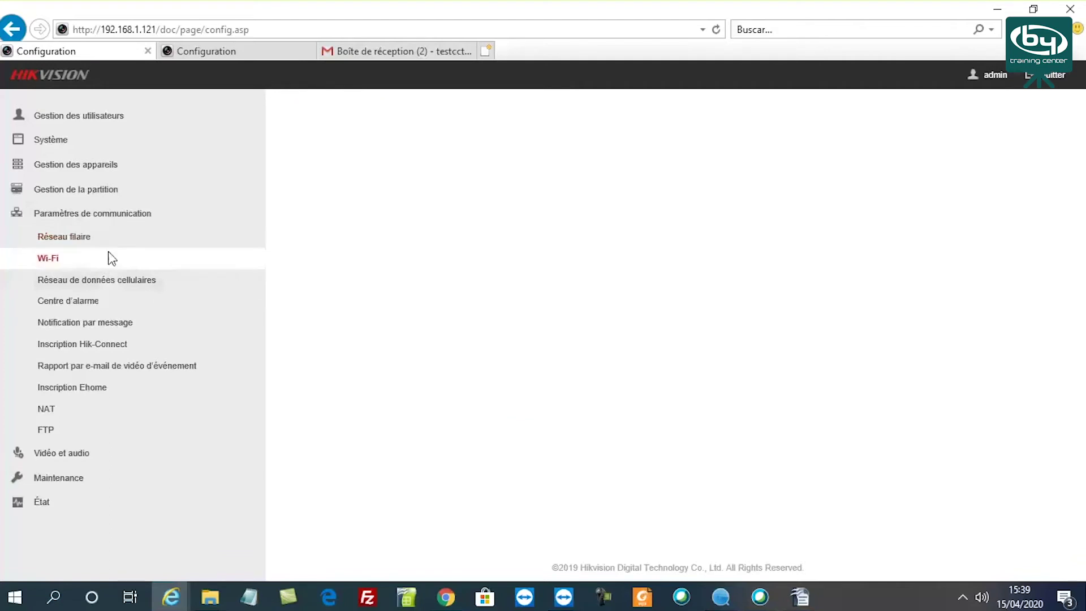
left_click(112, 282)
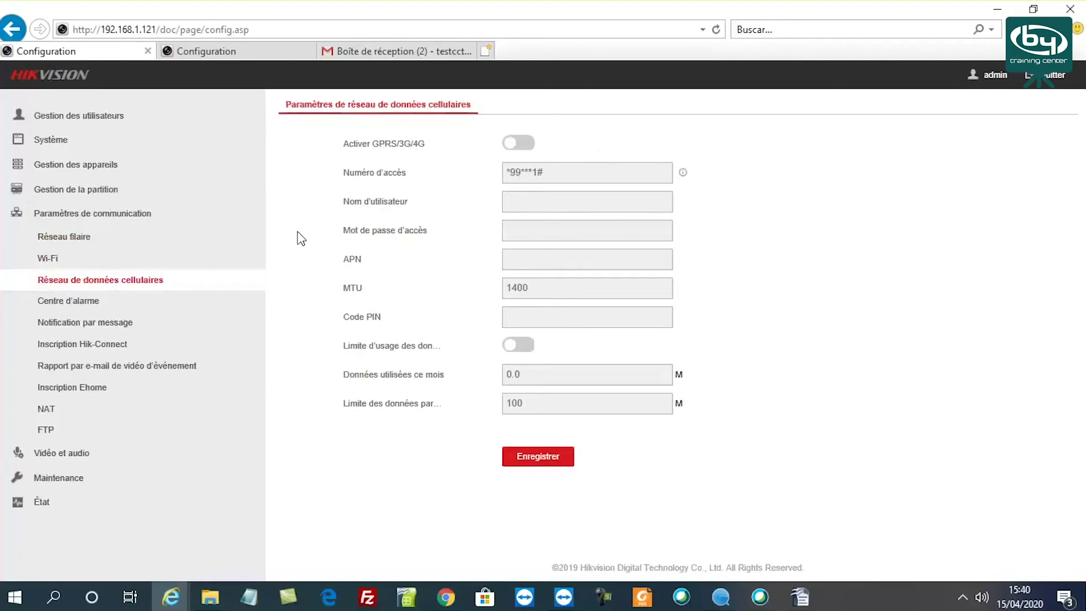
- Enable GPRS/3G/4G and check the cellular username and password fields
left_click(522, 146)
left_click(524, 204)
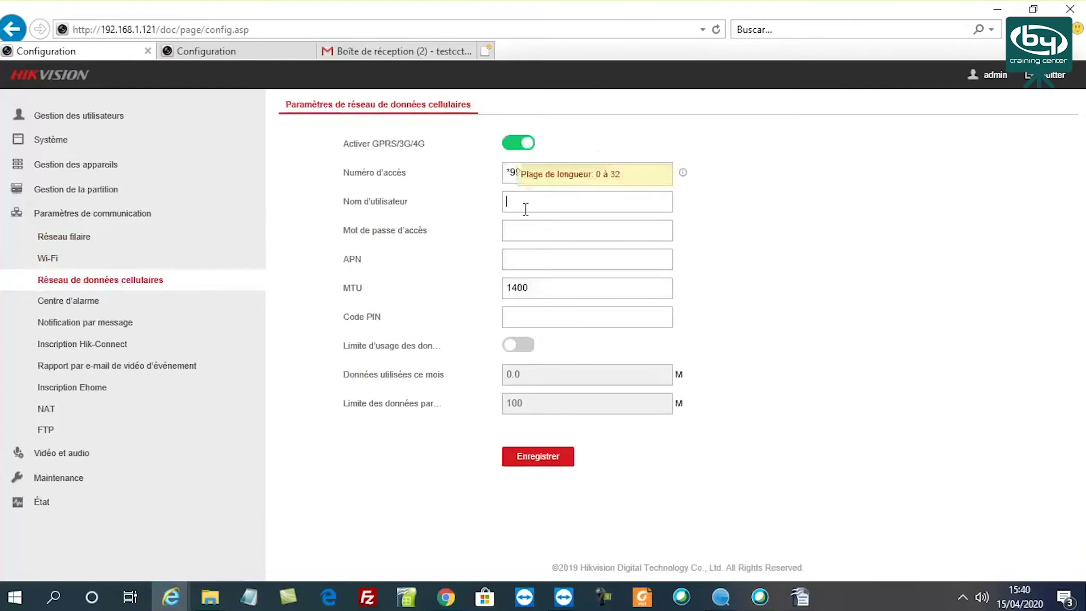
left_click(524, 228)
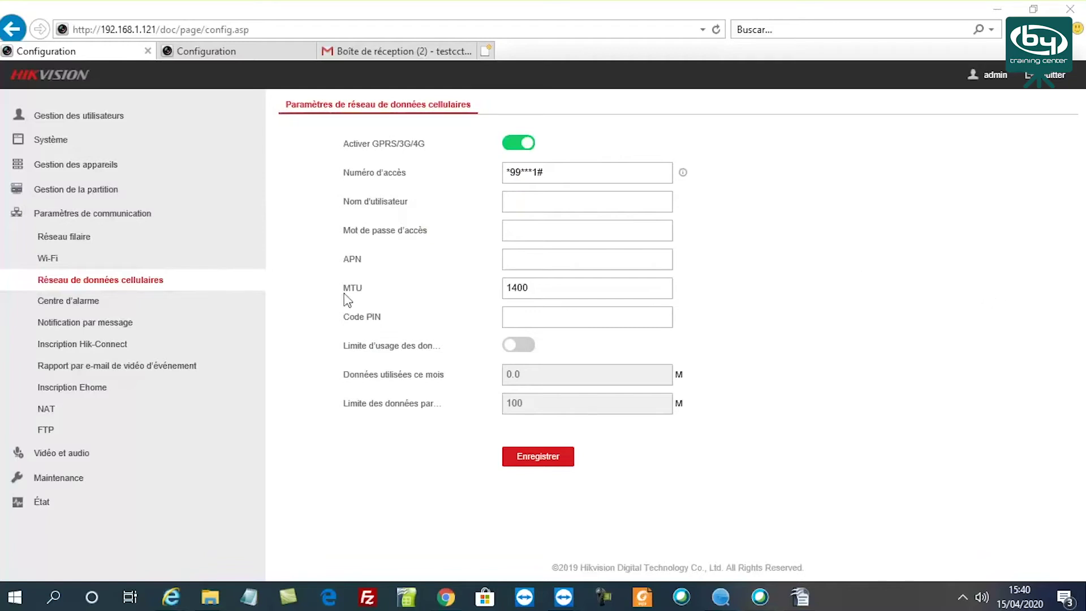
left_click(84, 305)
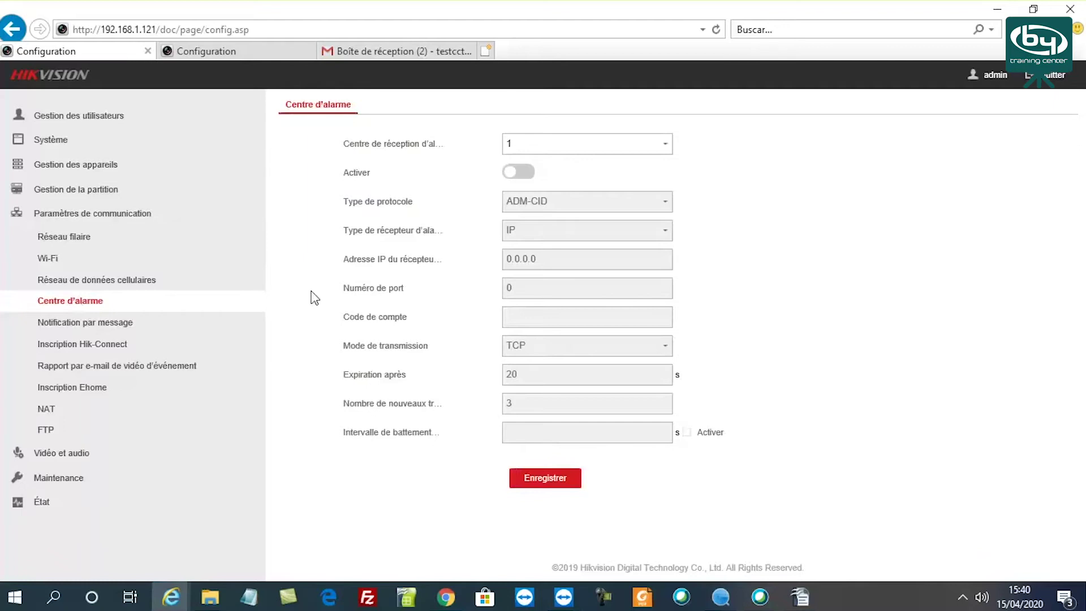
- Enable alarm receiving centre 1 with the SIA-DCS protocol and select its receiver IP address
left_click(529, 176)
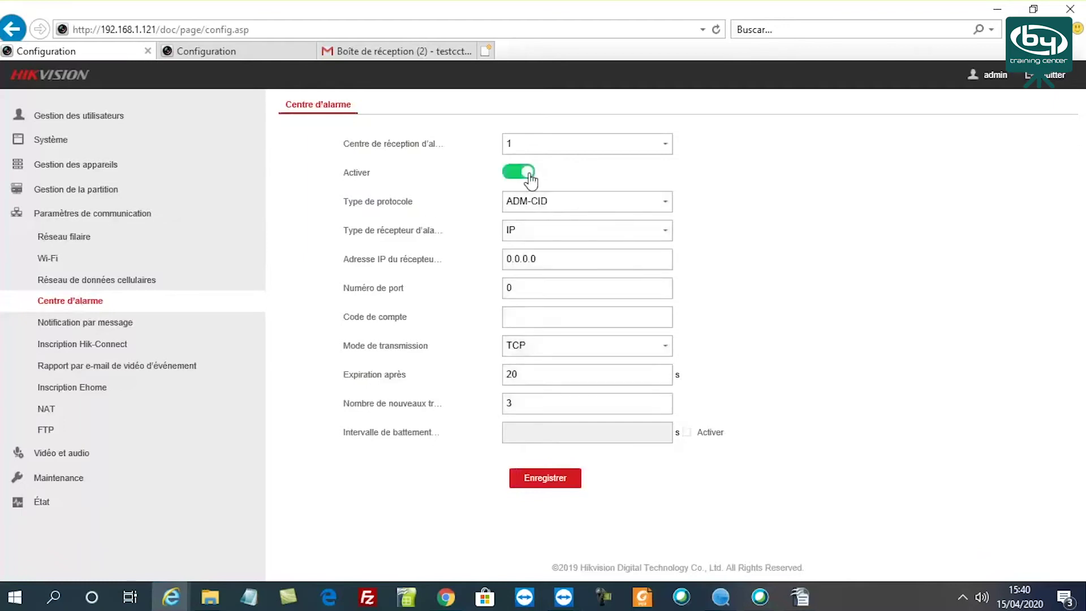
left_click(535, 207)
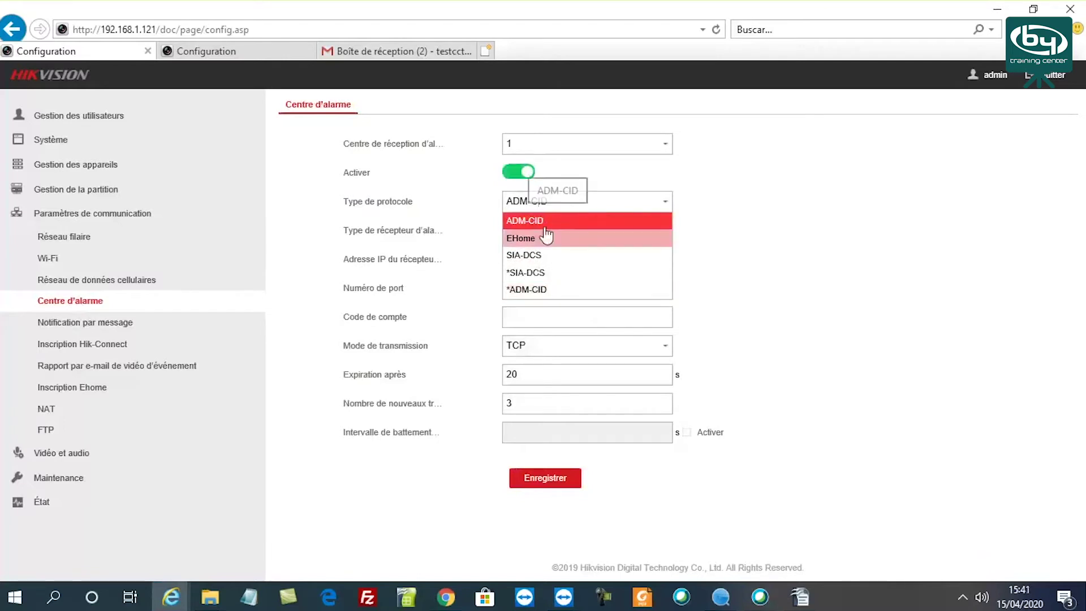
left_click(530, 258)
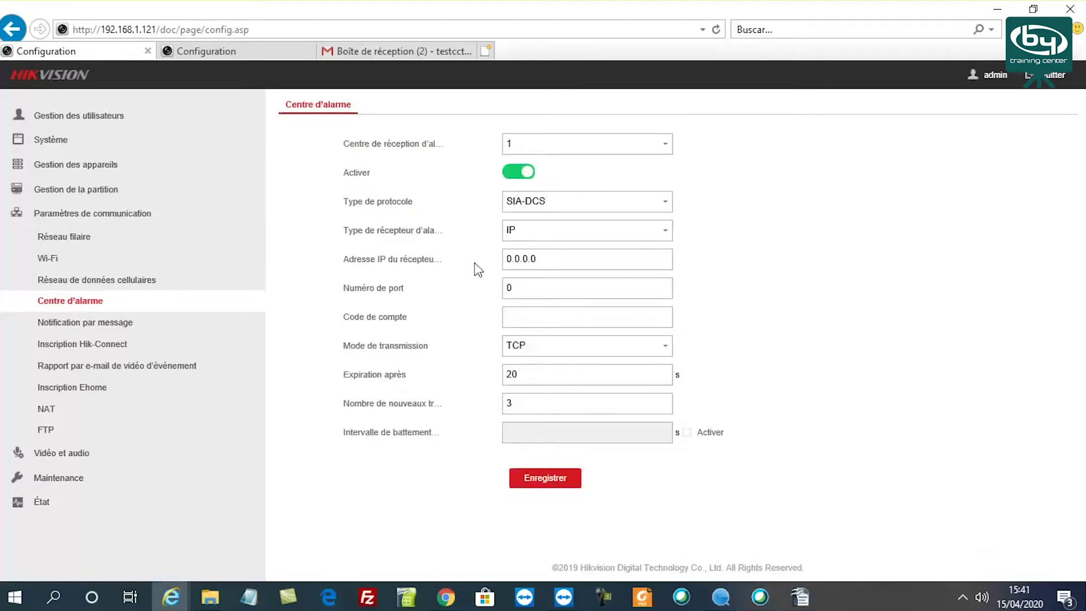
left_click(566, 261)
triple_click(566, 260)
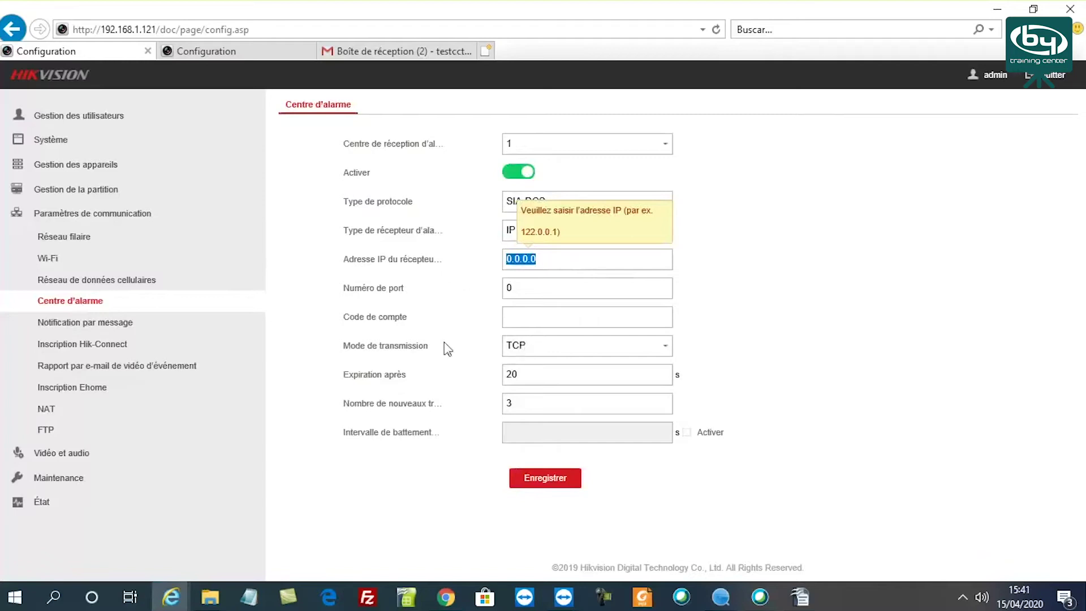
left_click(56, 322)
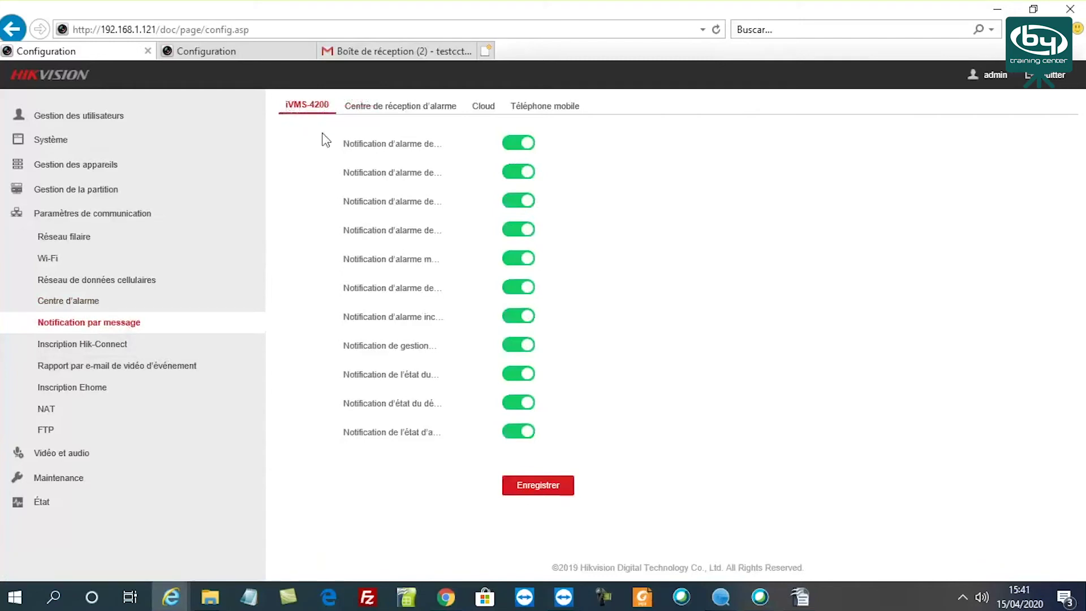
left_click(374, 106)
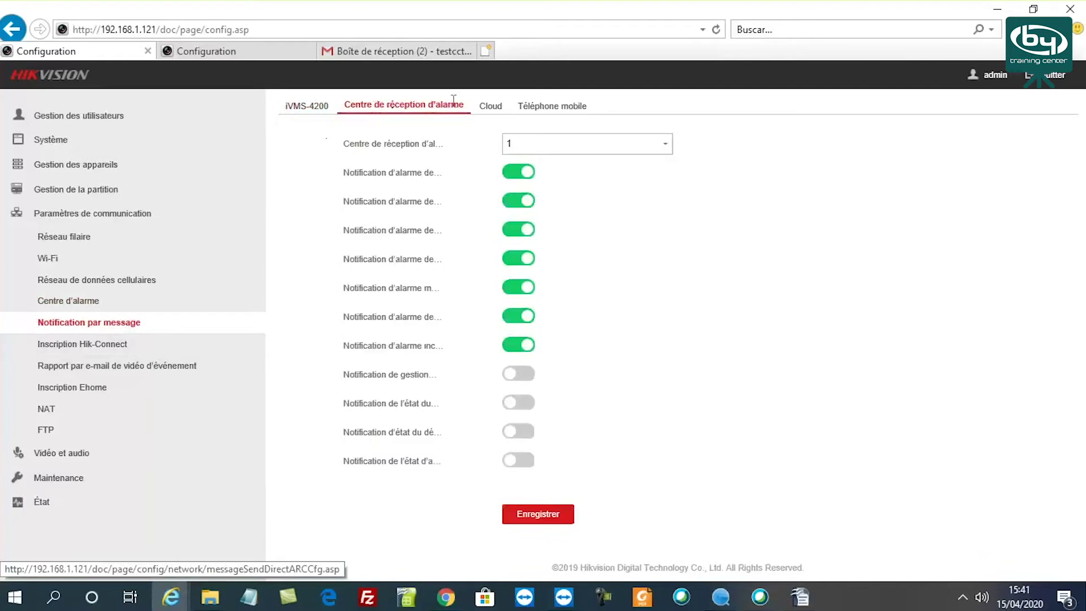
left_click(491, 104)
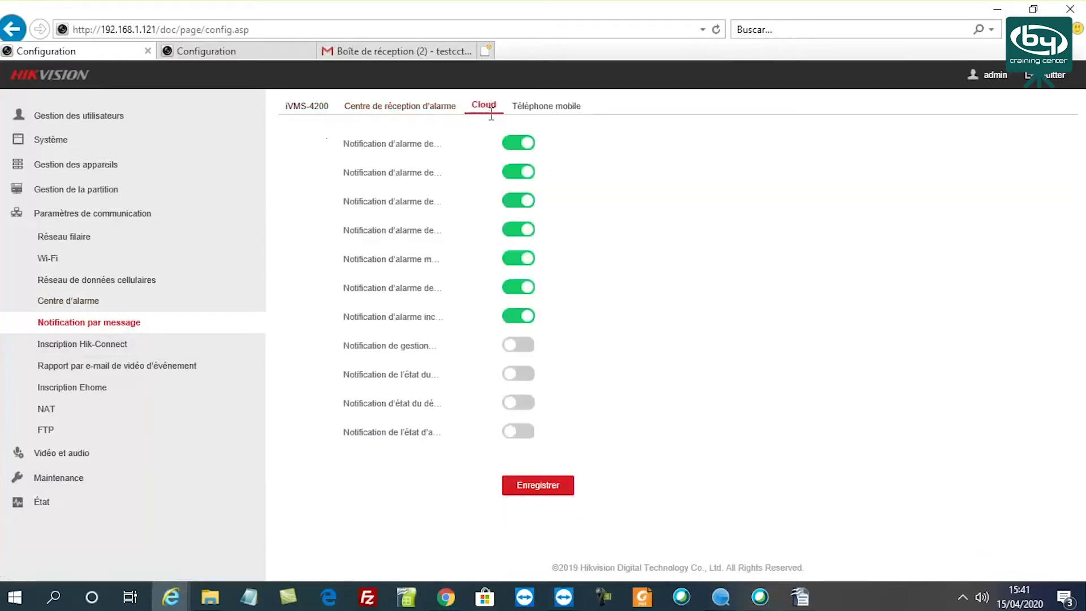
left_click(546, 109)
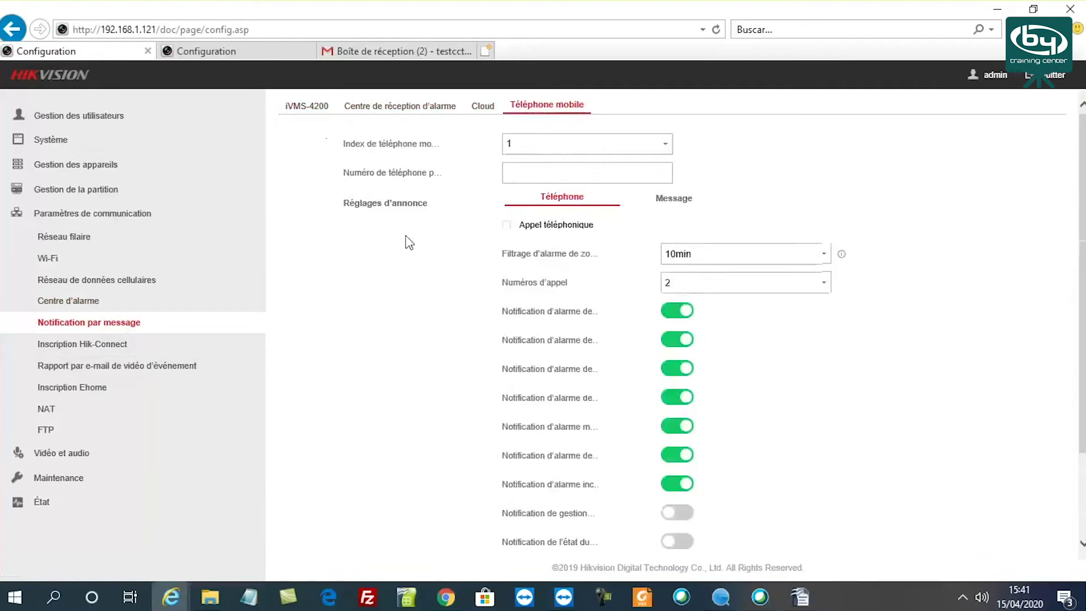
scroll(404, 255, "down", 3)
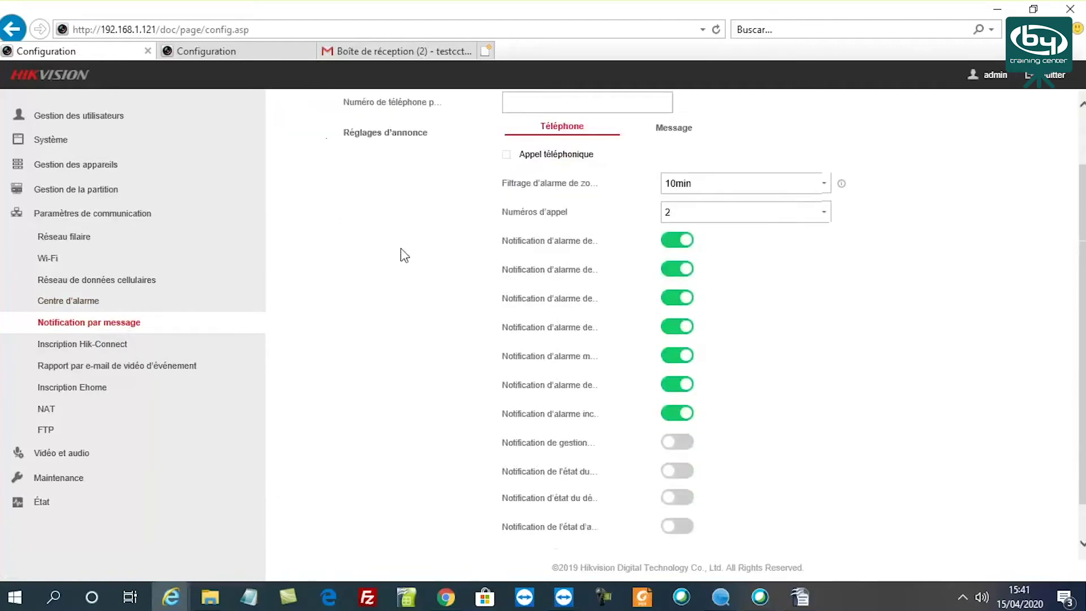
scroll(404, 256, "up", 3)
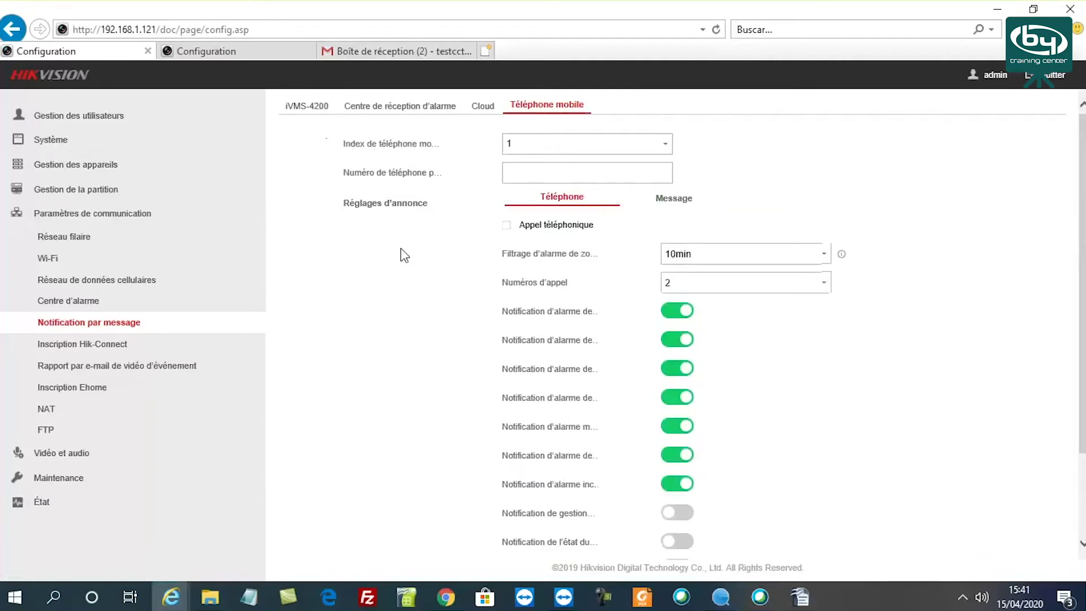
left_click(310, 107)
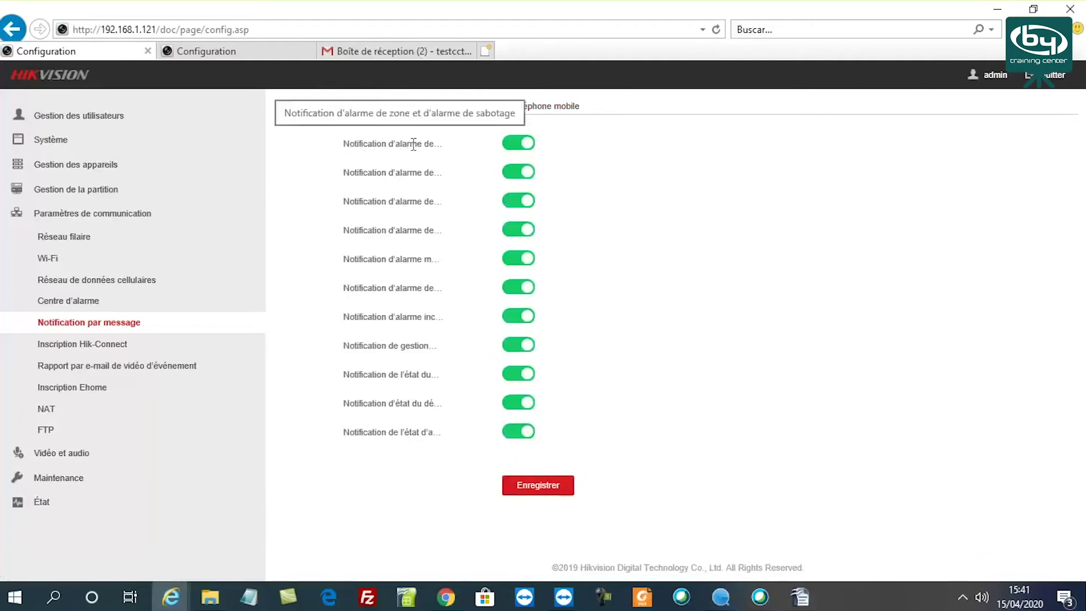
- Switch off iVMS-4200 notifications 1, 3, 5 and 8 (management) and save
left_click(515, 144)
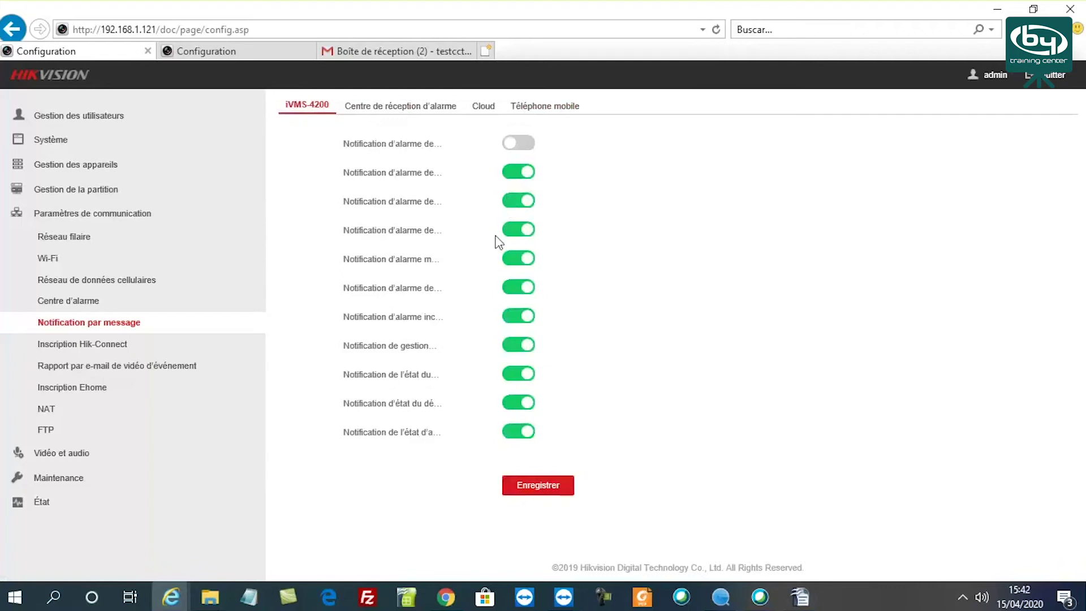
left_click(518, 201)
left_click(516, 259)
left_click(520, 345)
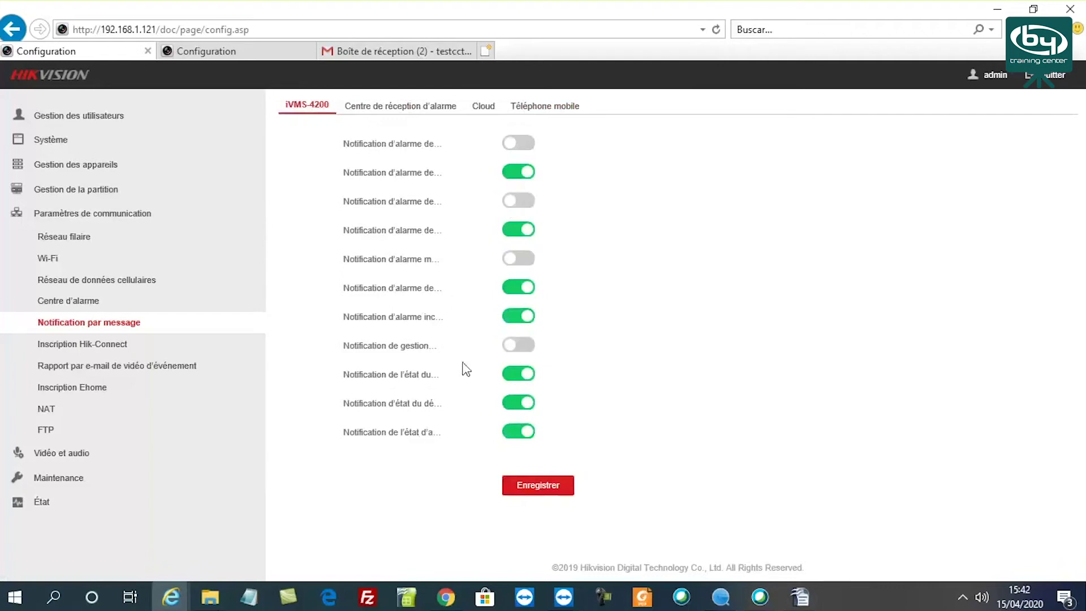
left_click(535, 498)
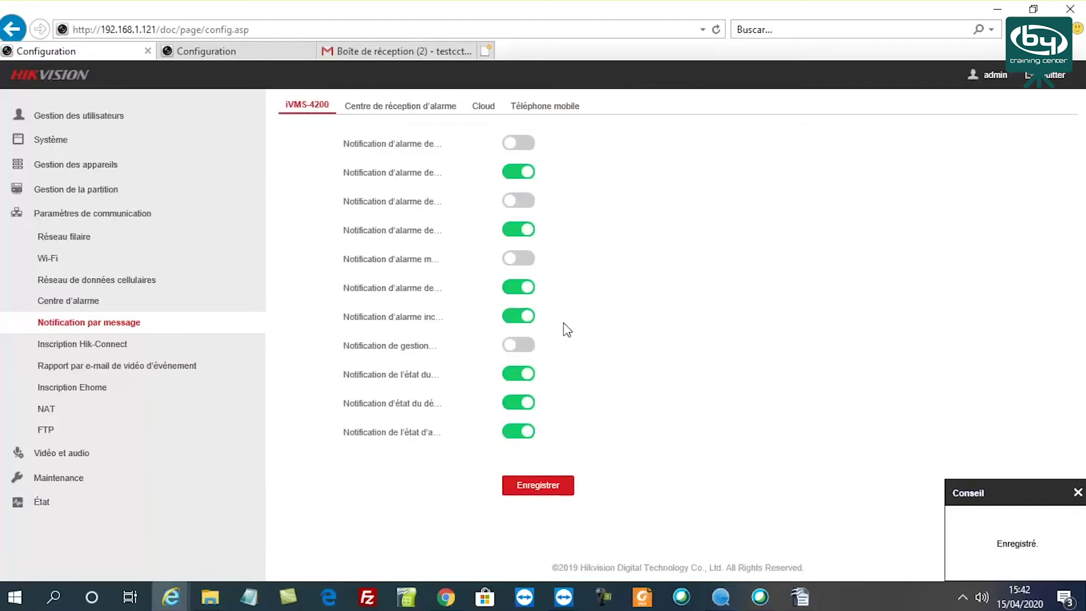
- Review the event video e-mail settings: smtp.gmail.com, port 587, sender, login and receiver address
left_click(204, 371)
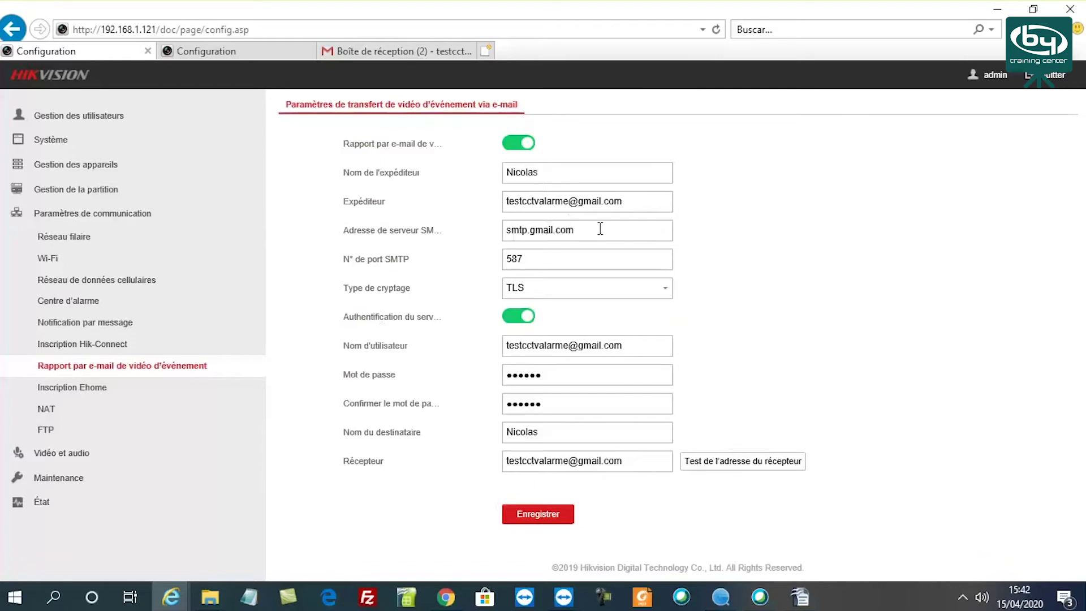
left_click_drag(601, 230, 492, 232)
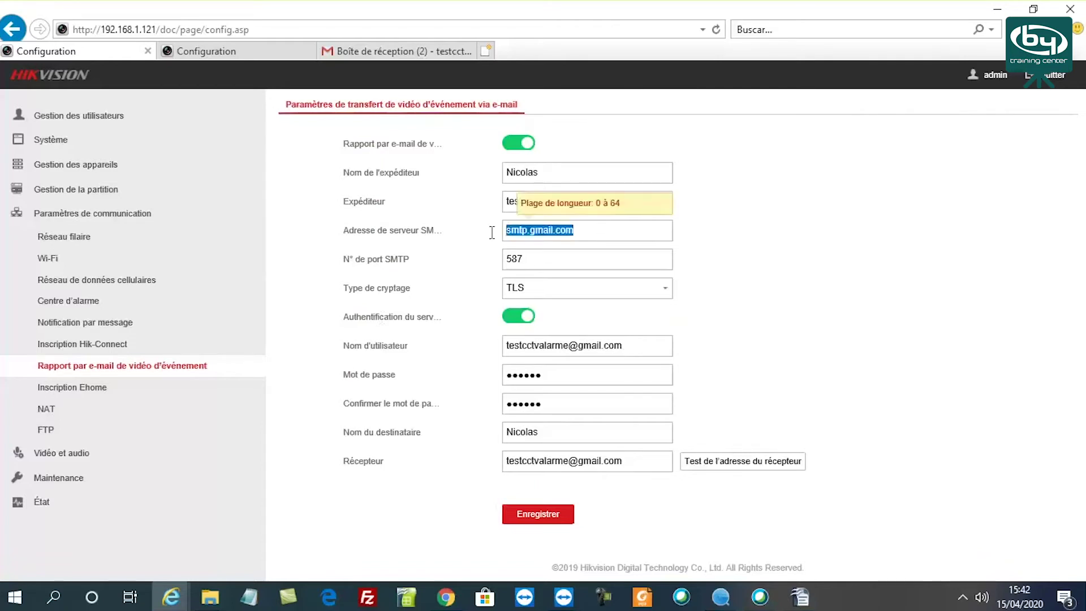
left_click(537, 232)
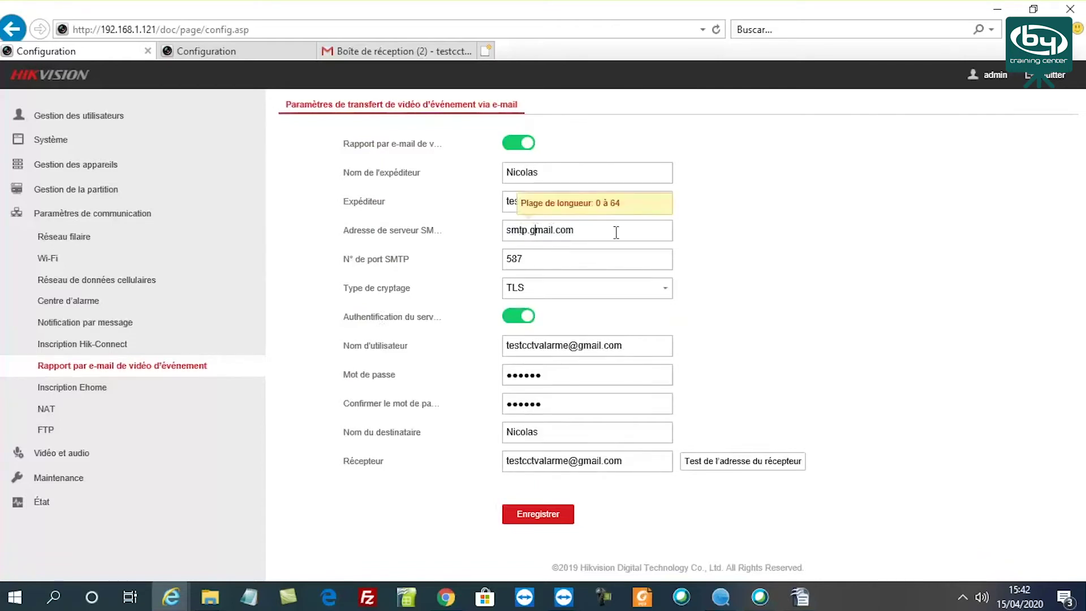
left_click(542, 266)
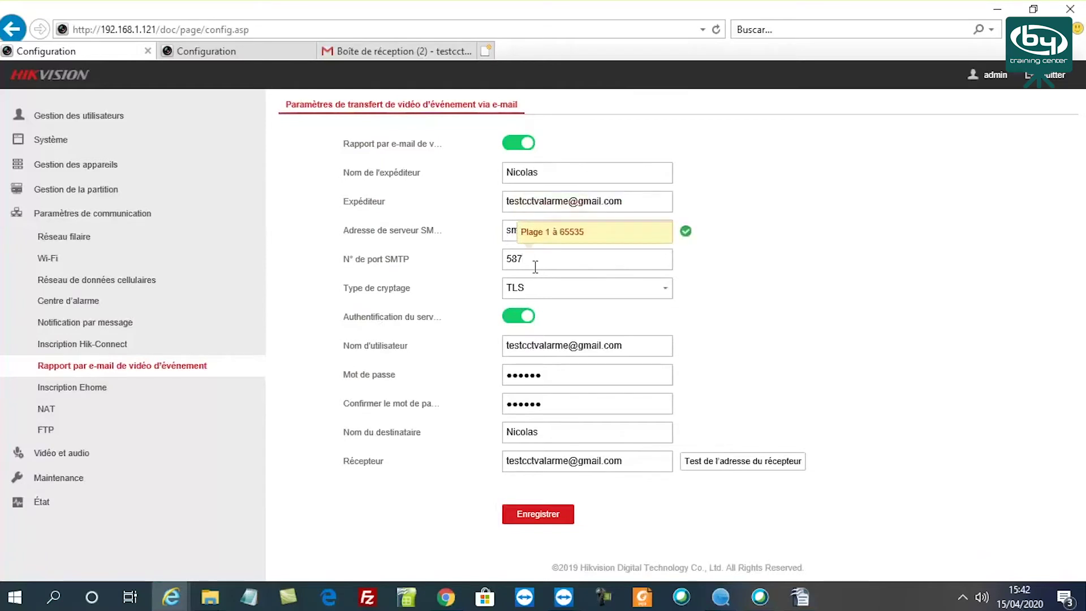
left_click(759, 234)
double_click(536, 174)
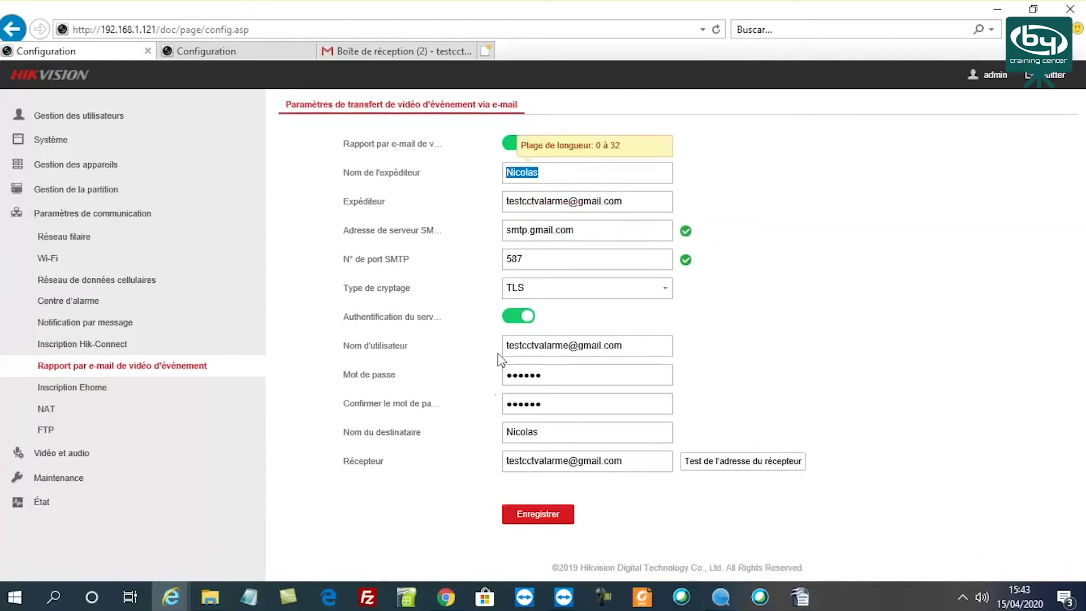
left_click_drag(638, 345, 526, 344)
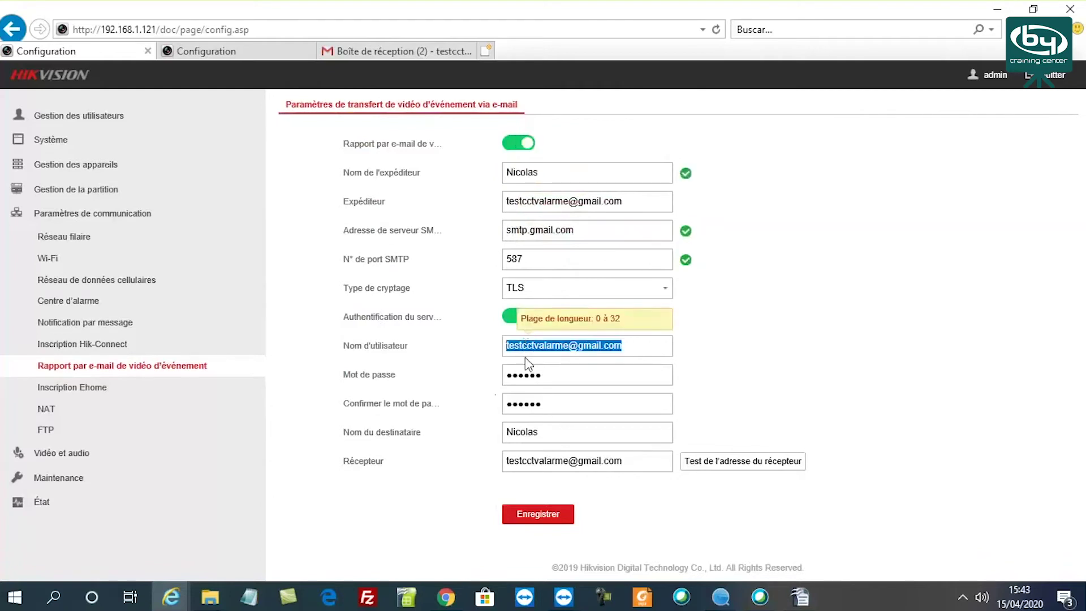
left_click(553, 377)
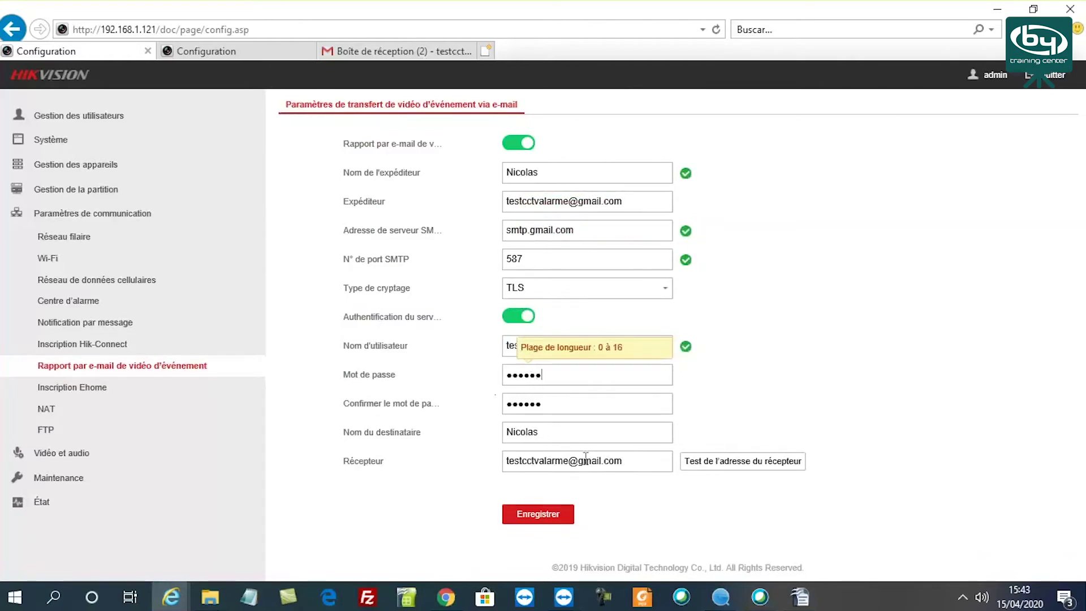
left_click_drag(634, 456, 485, 460)
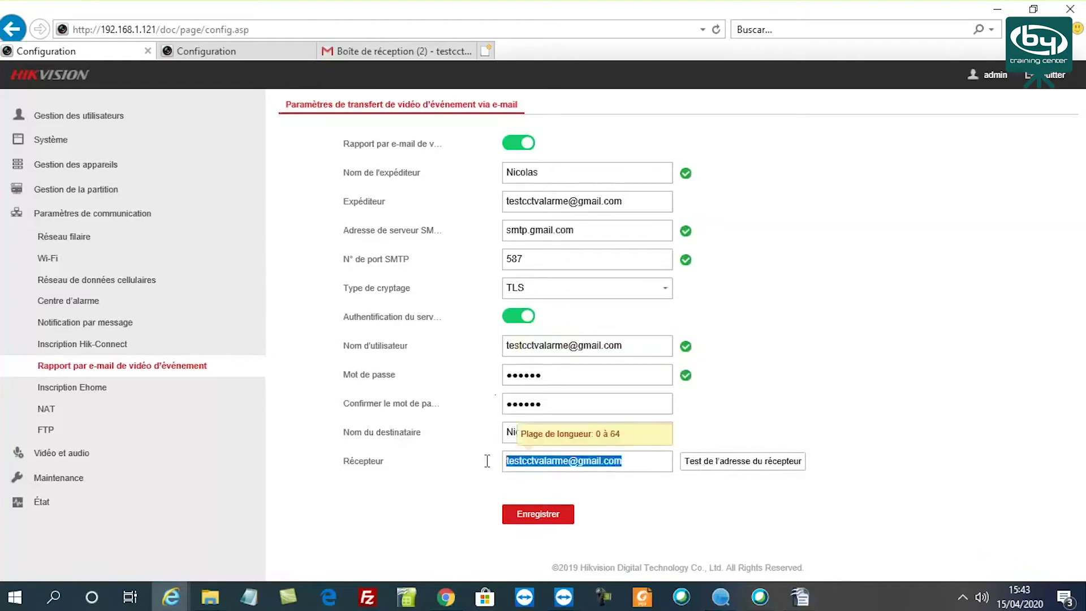
left_click(473, 481)
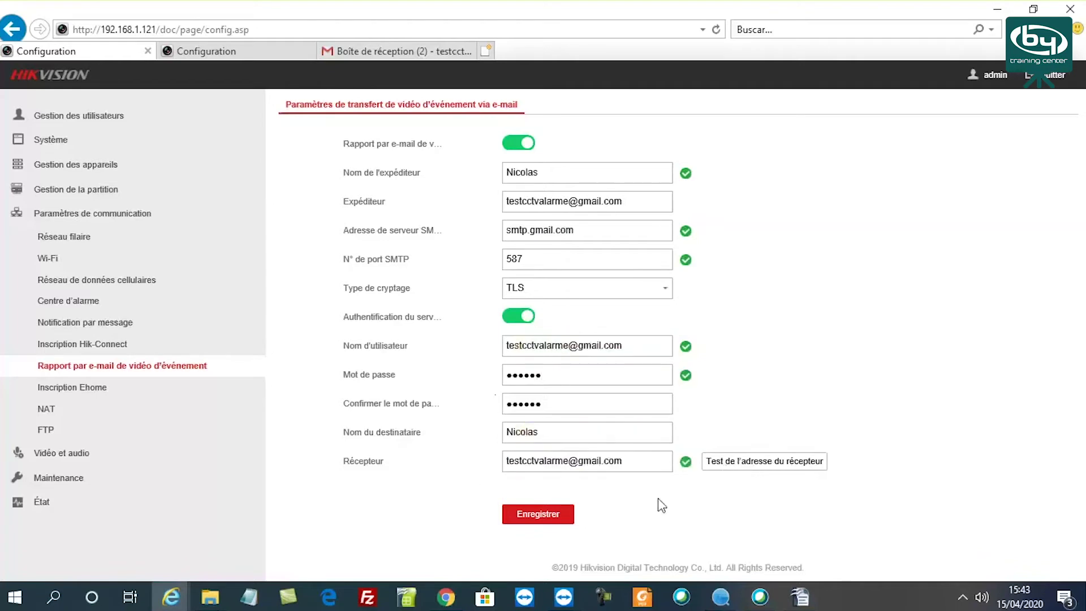
- Save the e-mail settings and confirm the receiver address test returns Test OK
left_click(564, 513)
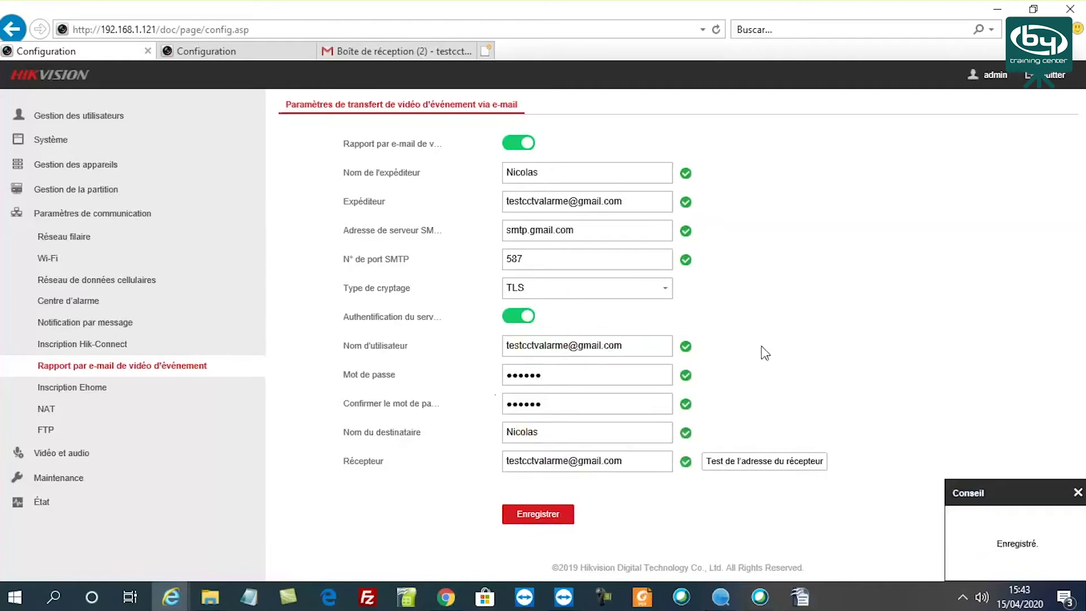
left_click(752, 463)
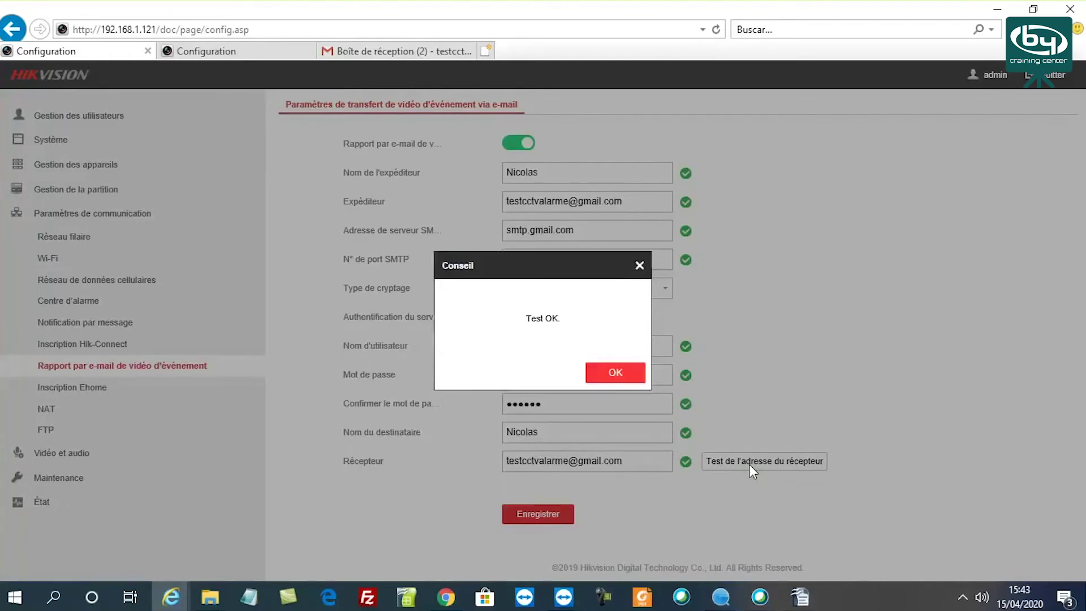
left_click(621, 373)
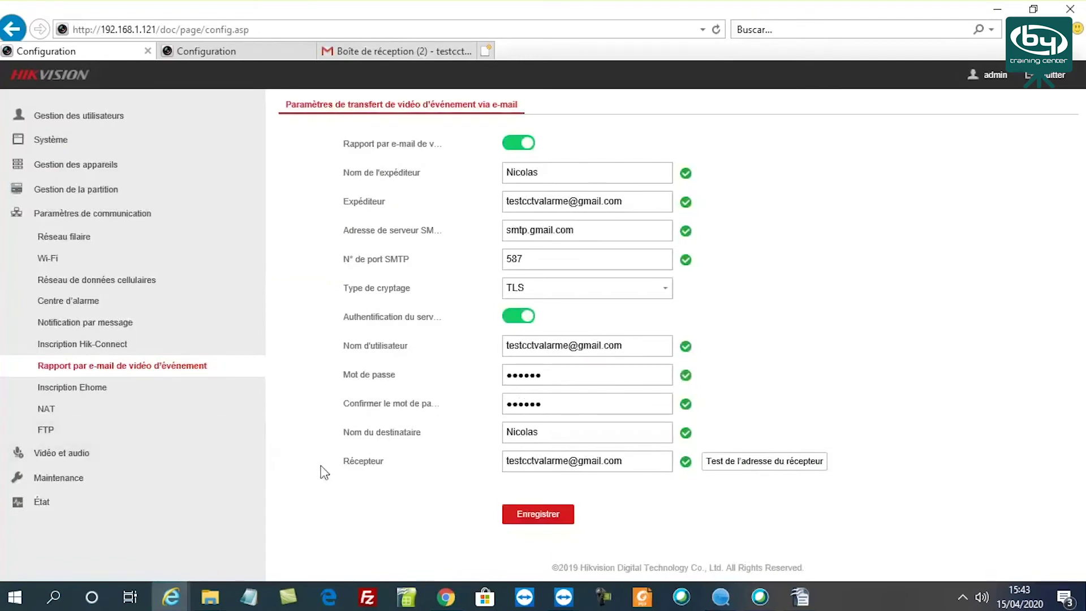
left_click(193, 458)
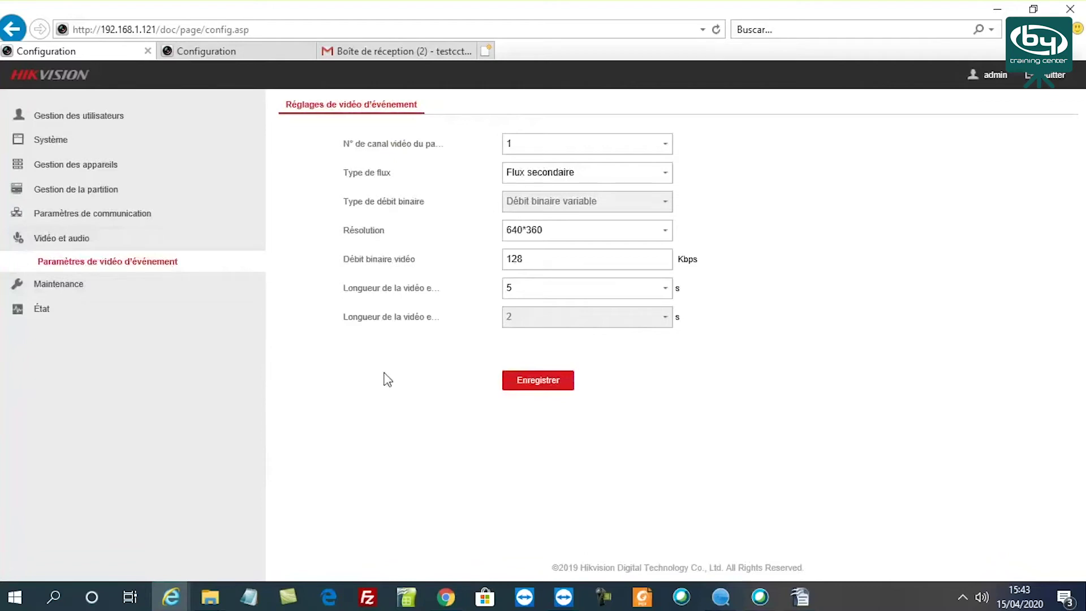
- Keep event video on channel 1 with the secondary stream type
left_click(564, 174)
left_click(566, 176)
left_click(589, 141)
left_click(591, 154)
left_click(585, 172)
left_click(587, 174)
- Set the event video resolution to 640*480 and save
left_click(584, 234)
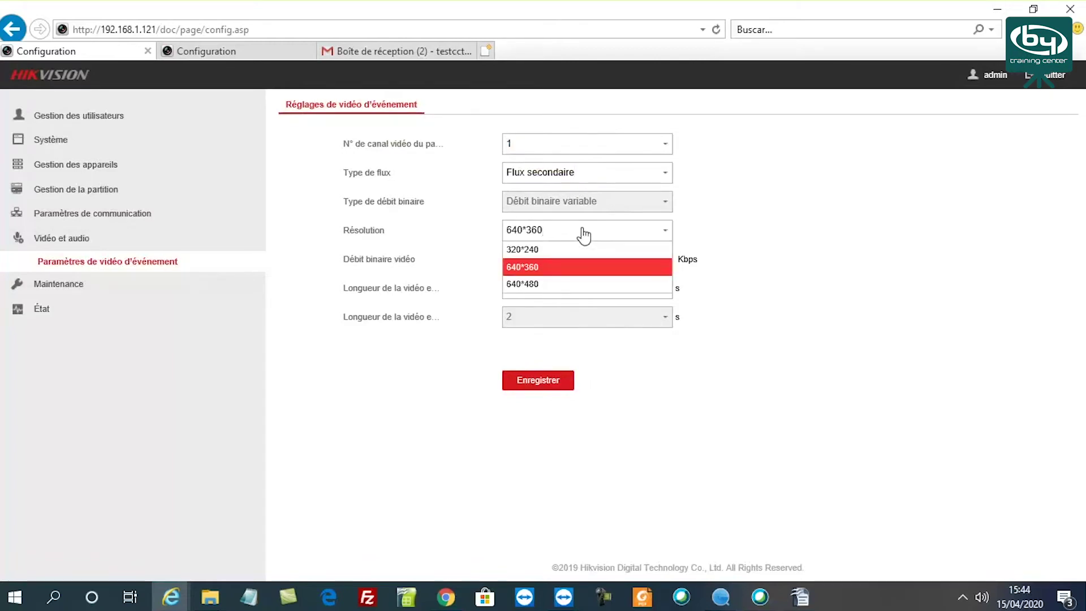
left_click(569, 286)
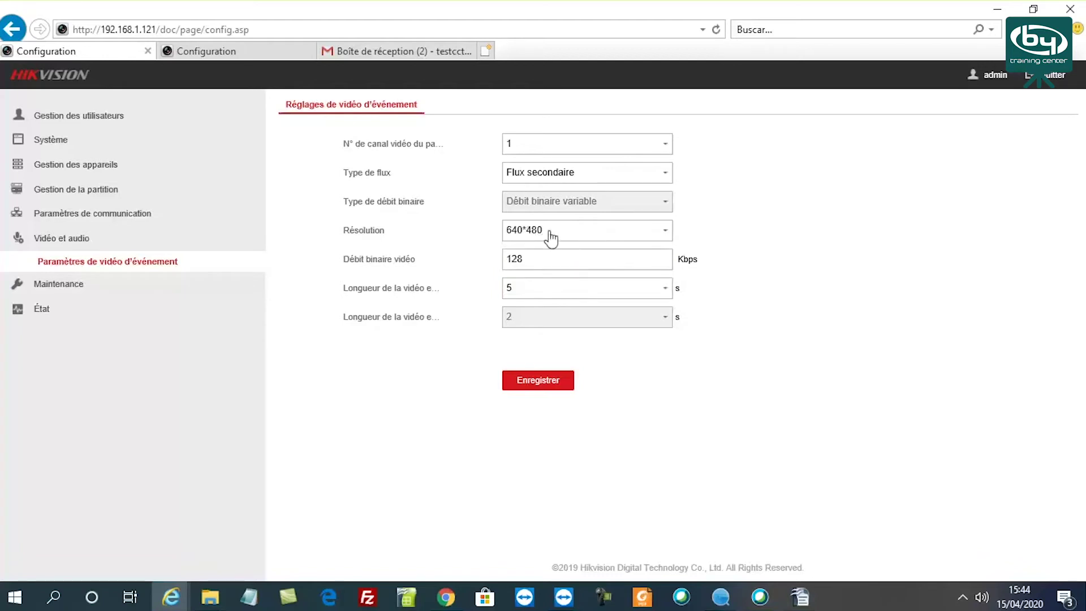
left_click(536, 381)
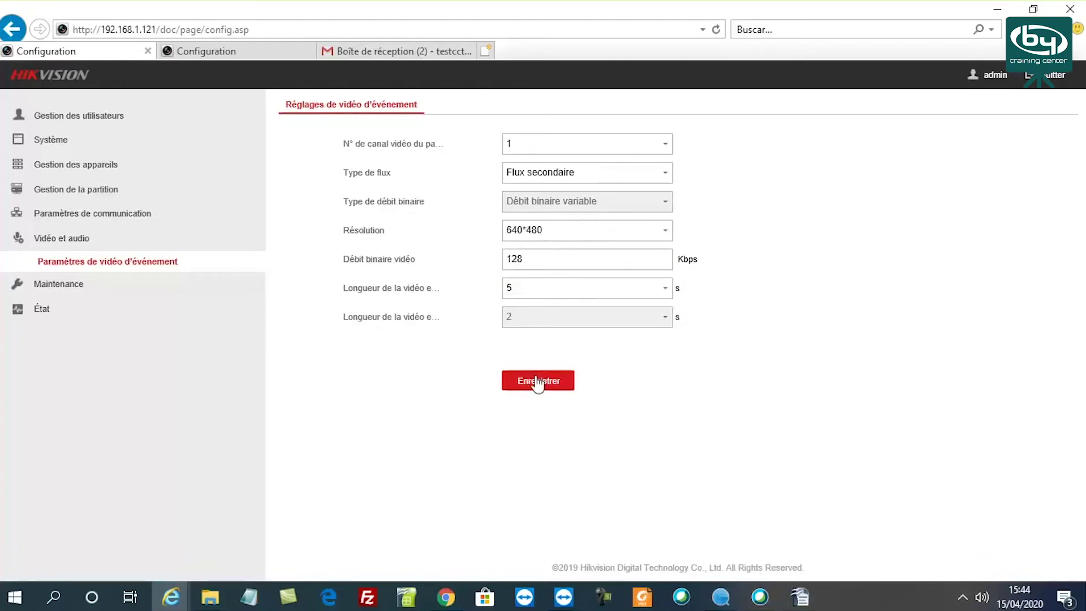
left_click(548, 232)
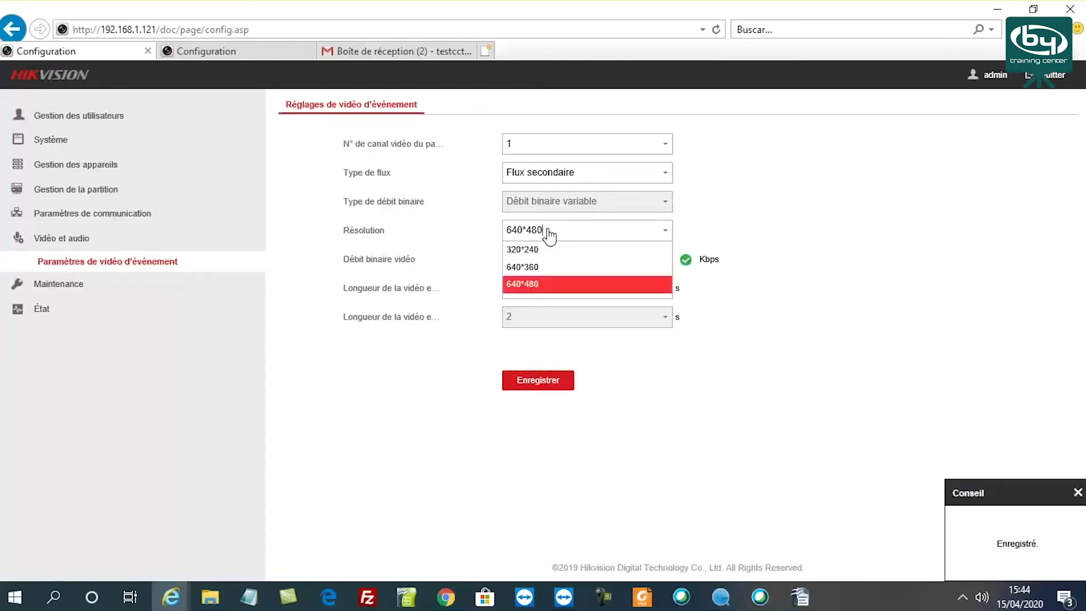
left_click(548, 232)
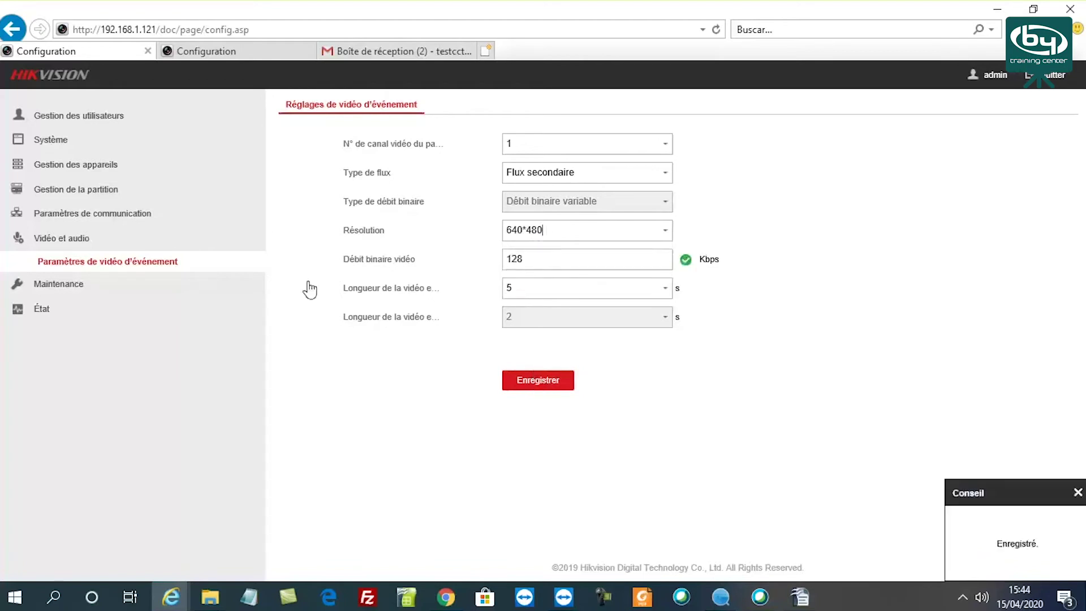
left_click(59, 284)
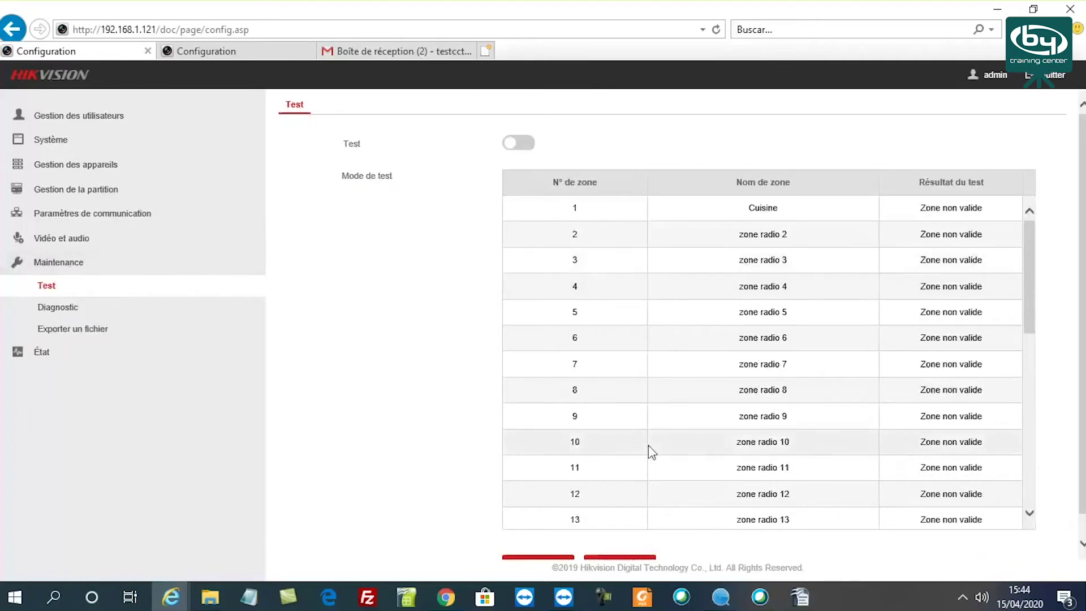
- Run the diagnostic showing both partitions disarmed, view Exporter un fichier, then the Zone status table
scroll(646, 433, "down", 1)
scroll(645, 433, "up", 1)
left_click(119, 314)
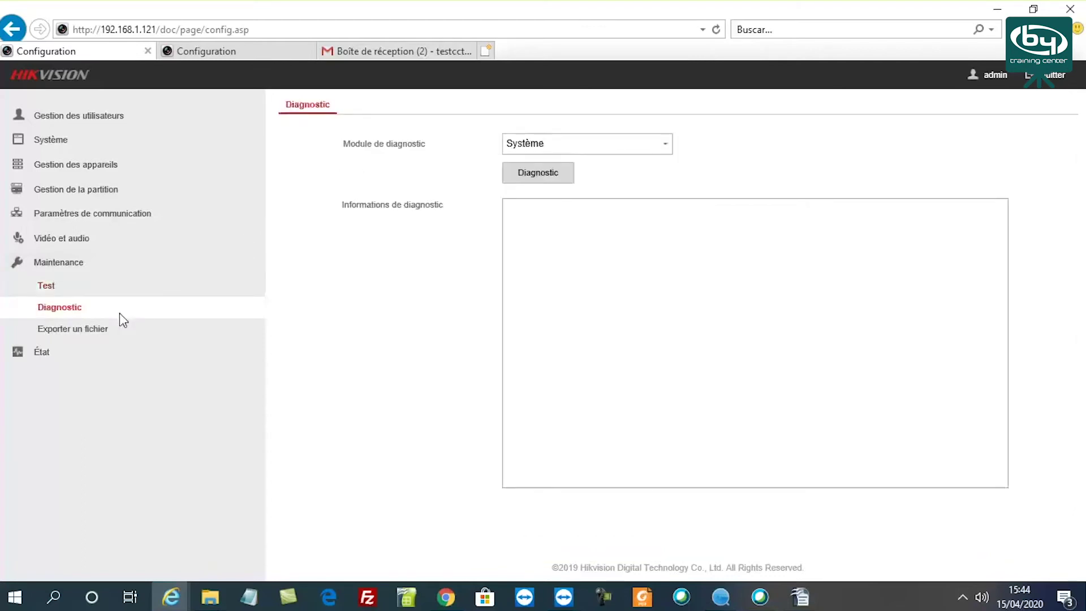
left_click(540, 176)
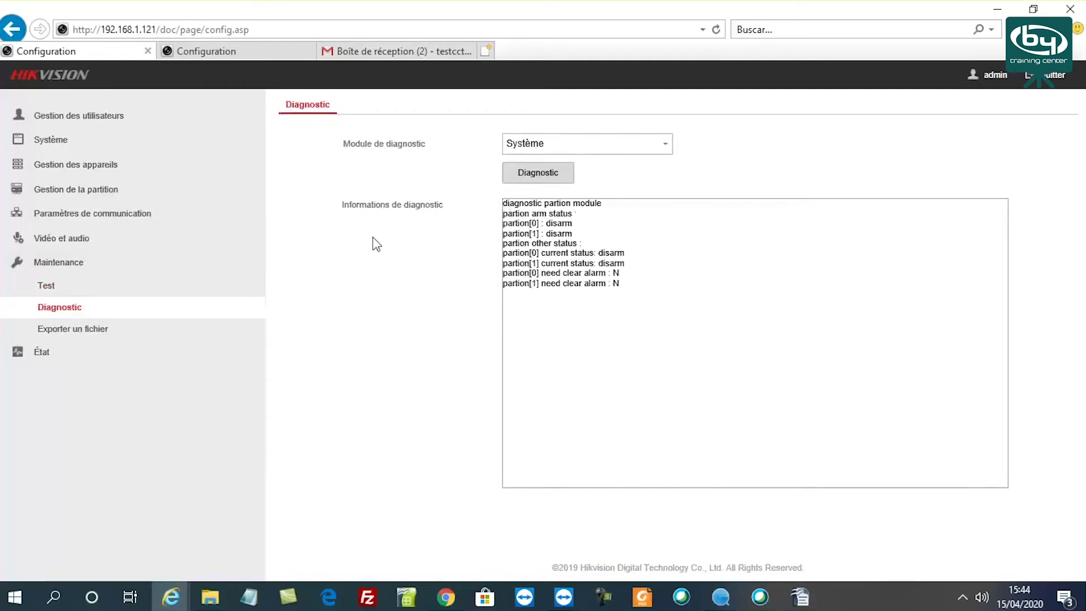
left_click(140, 341)
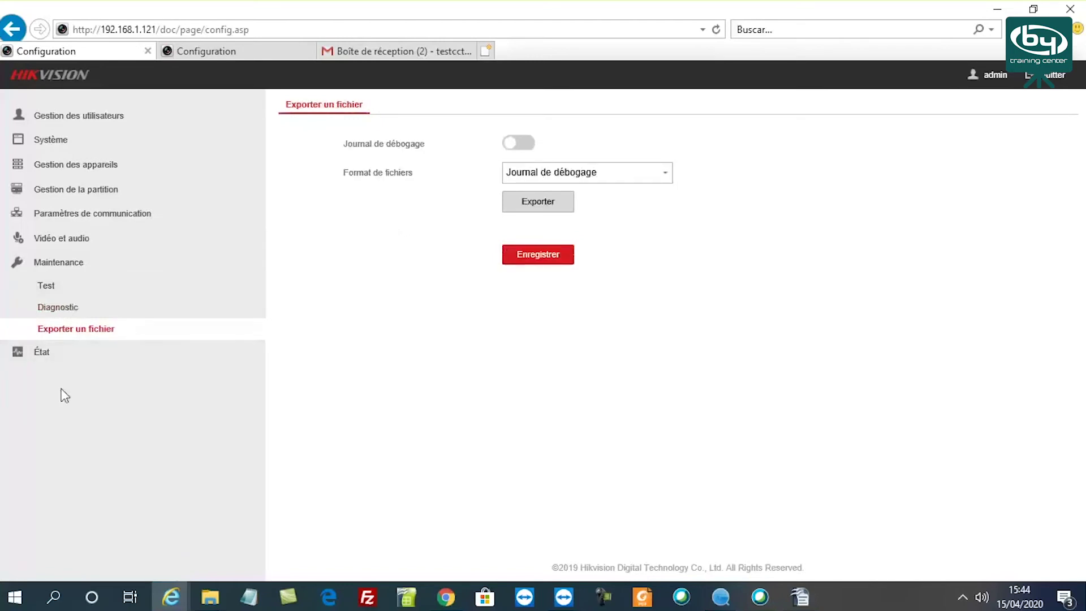
left_click(52, 357)
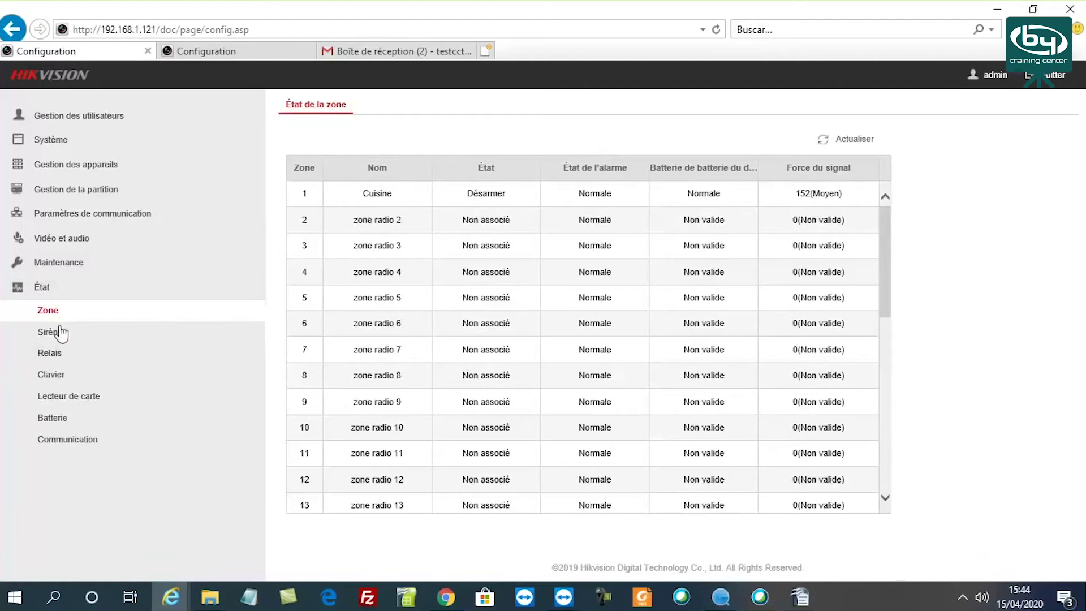
- Review the siren, relay, keypad and battery status, battery reading 100%, then return to the zone list
left_click(61, 332)
left_click(63, 356)
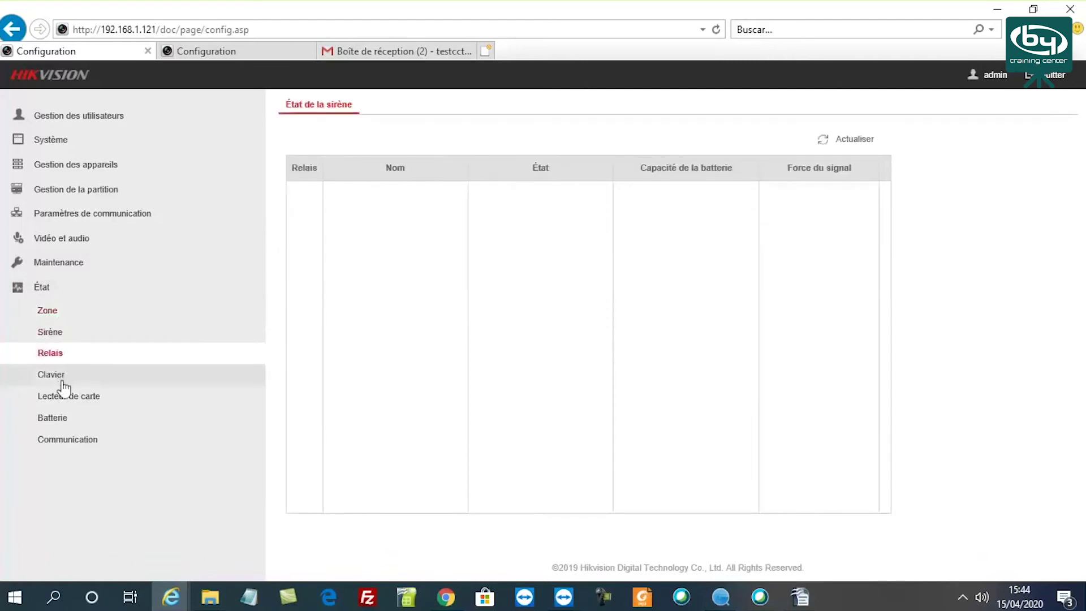
left_click(62, 376)
left_click(63, 419)
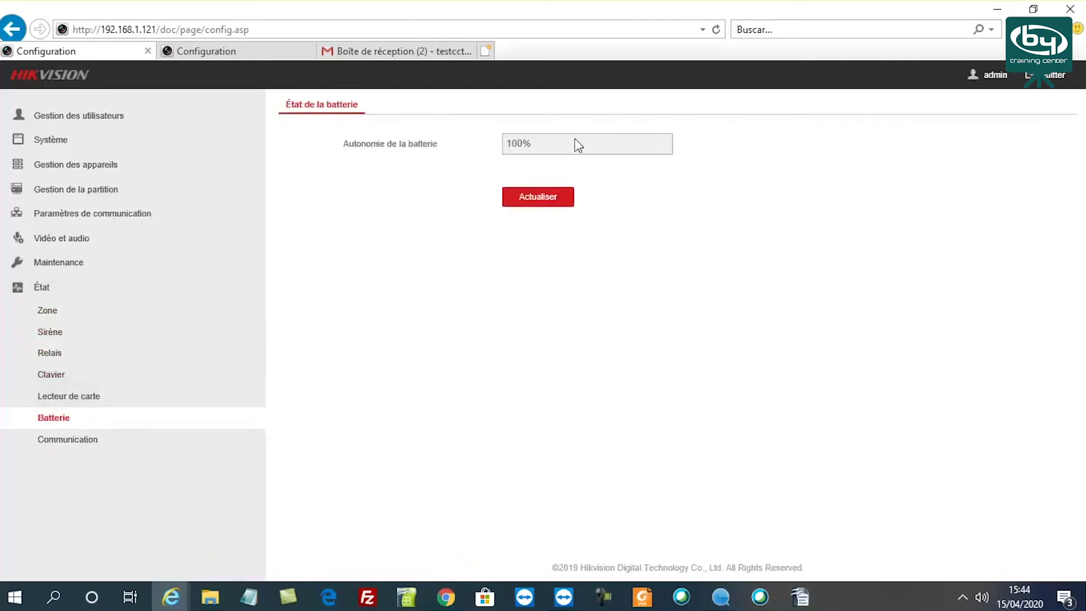
left_click(538, 198)
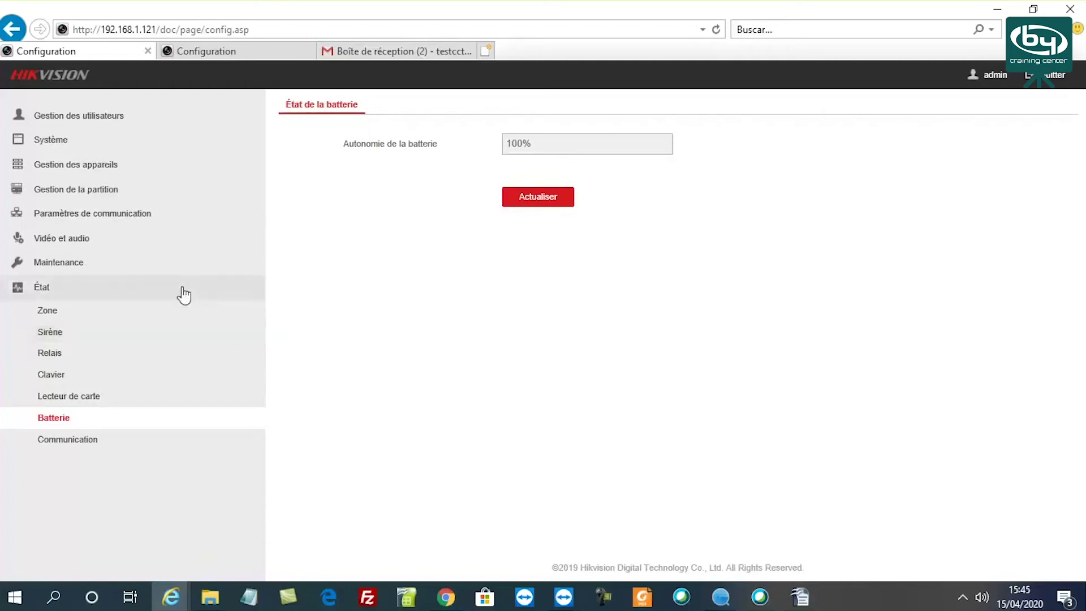
left_click(82, 164)
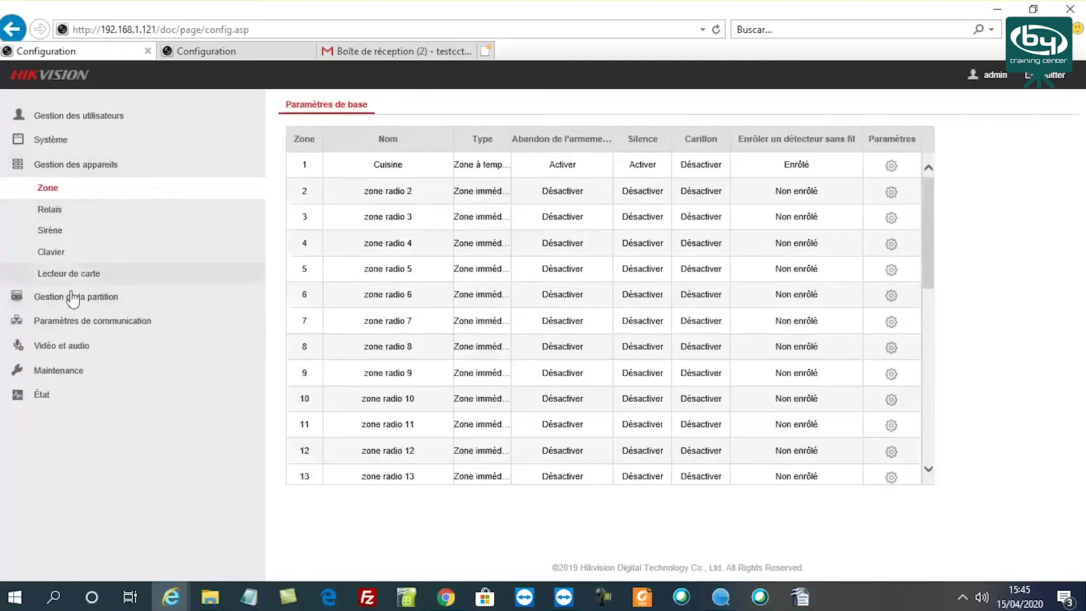
- Confirm the Cuisine zone is linked to video channel 1, leaving its settings unchanged
left_click(72, 298)
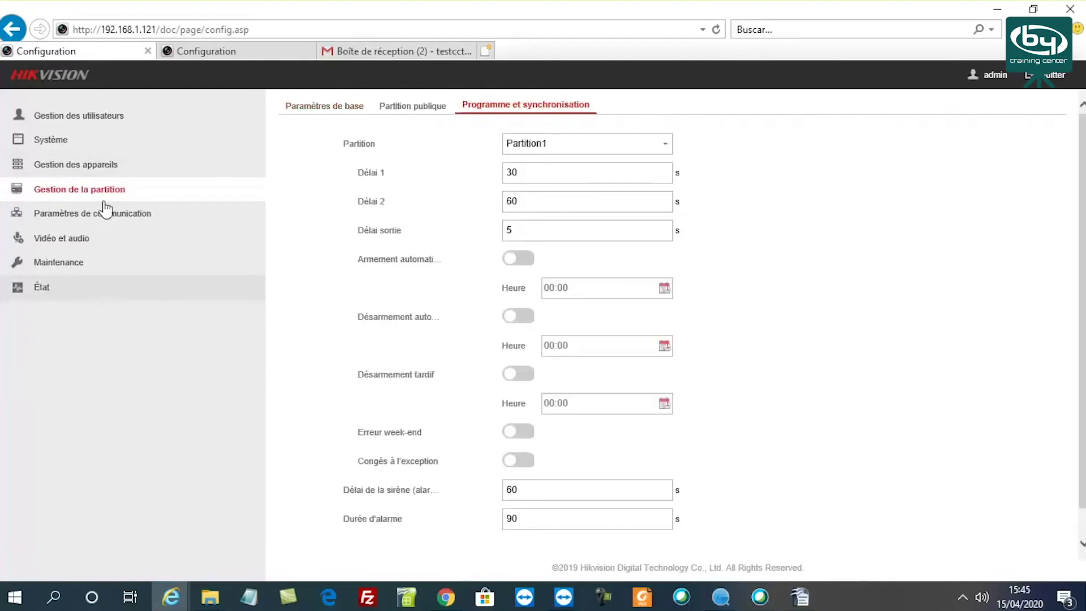
left_click(90, 147)
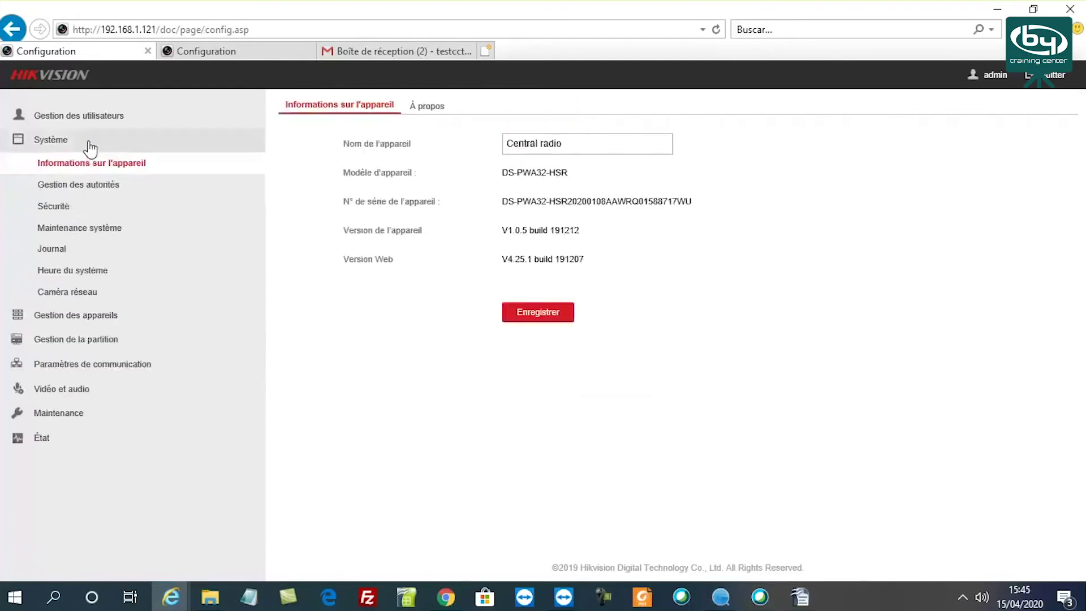
left_click(80, 315)
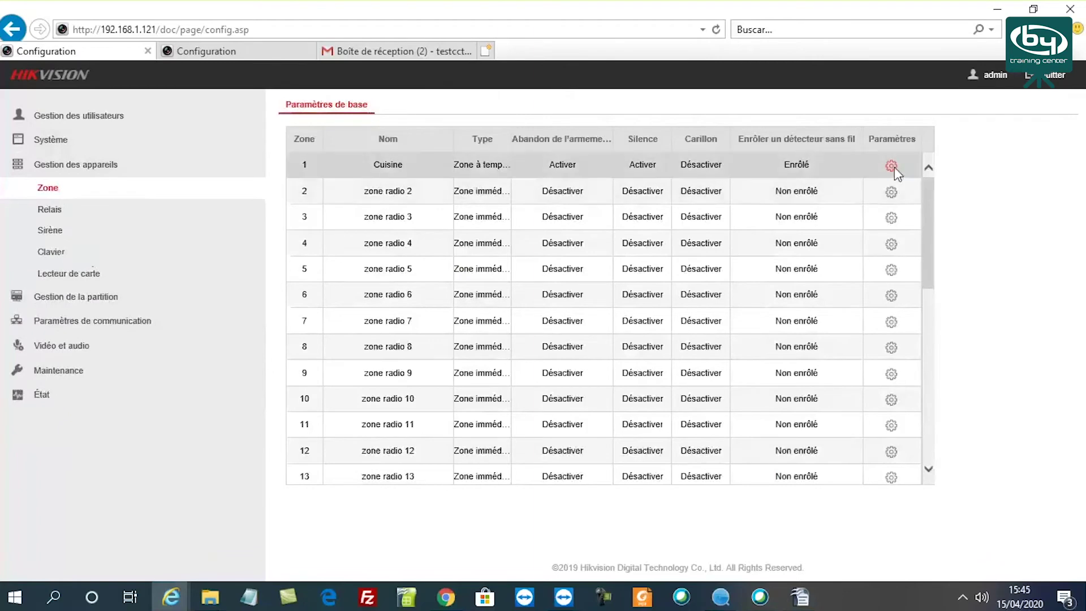
left_click(892, 167)
left_click(500, 386)
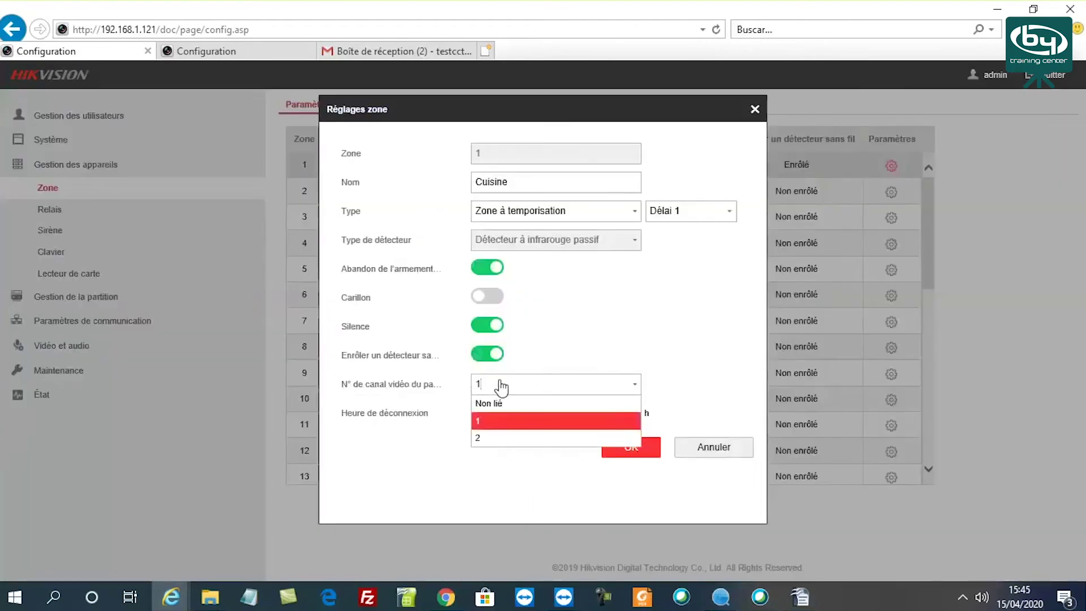
left_click(625, 420)
left_click(724, 449)
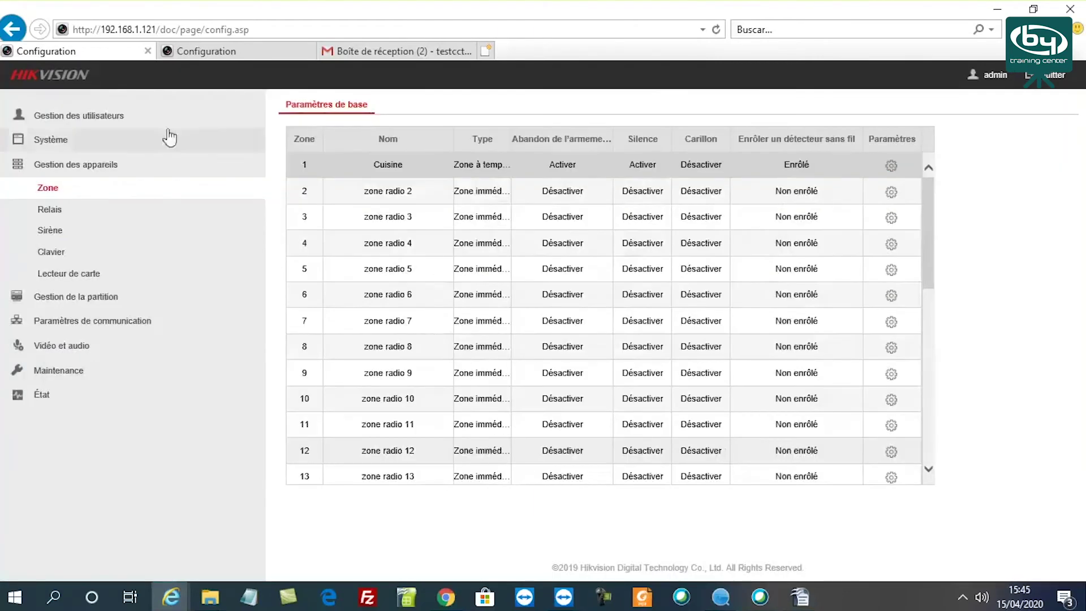
- Verify the network camera is connected under Système, then bring up the TeamViewer phone session
left_click(86, 142)
left_click(99, 293)
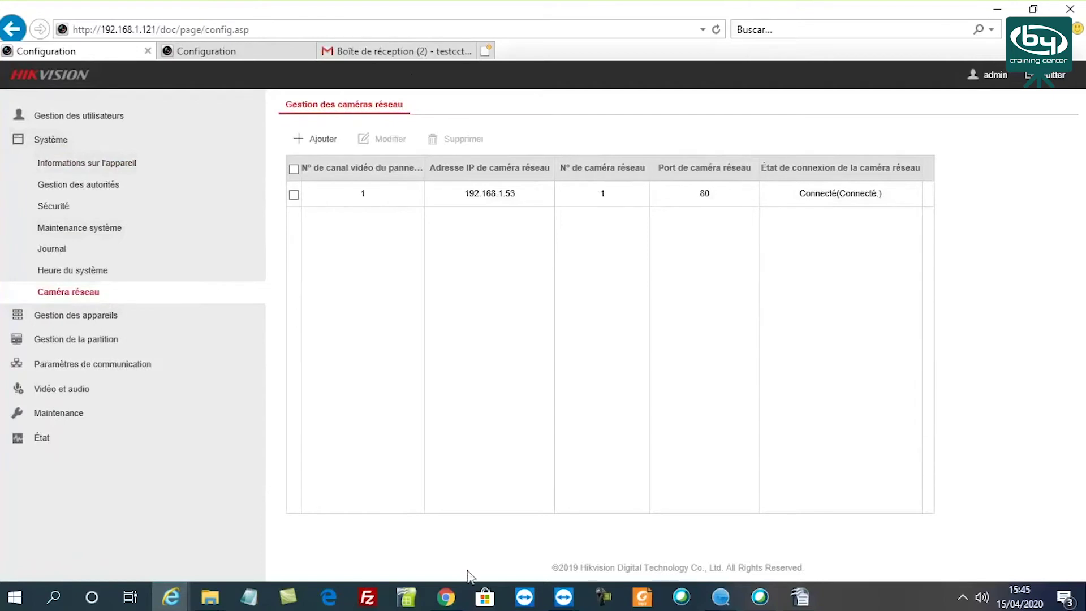
mouse_move(792, 595)
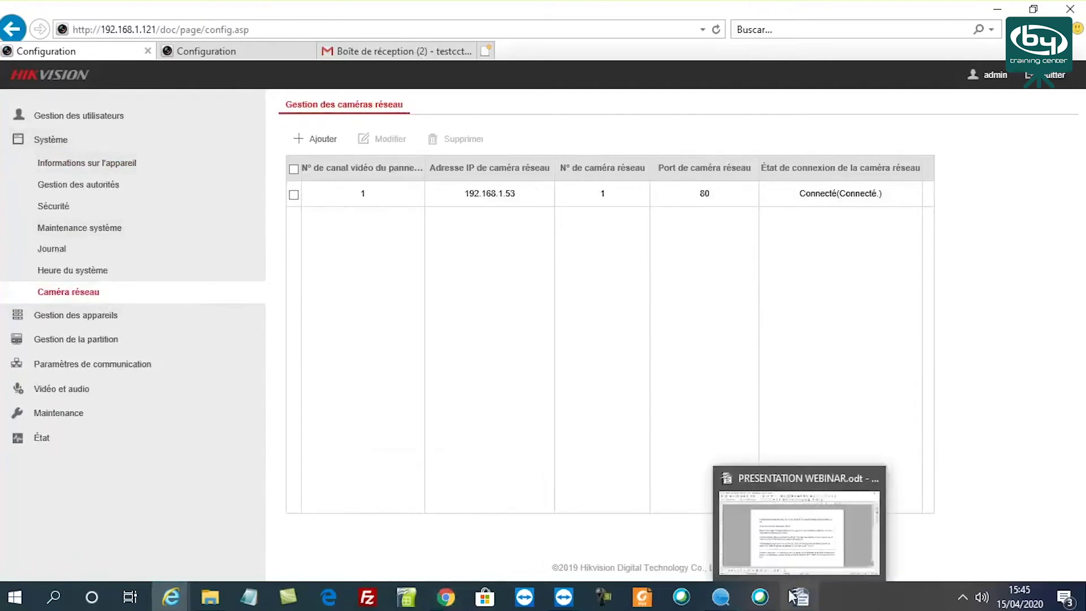
mouse_move(577, 597)
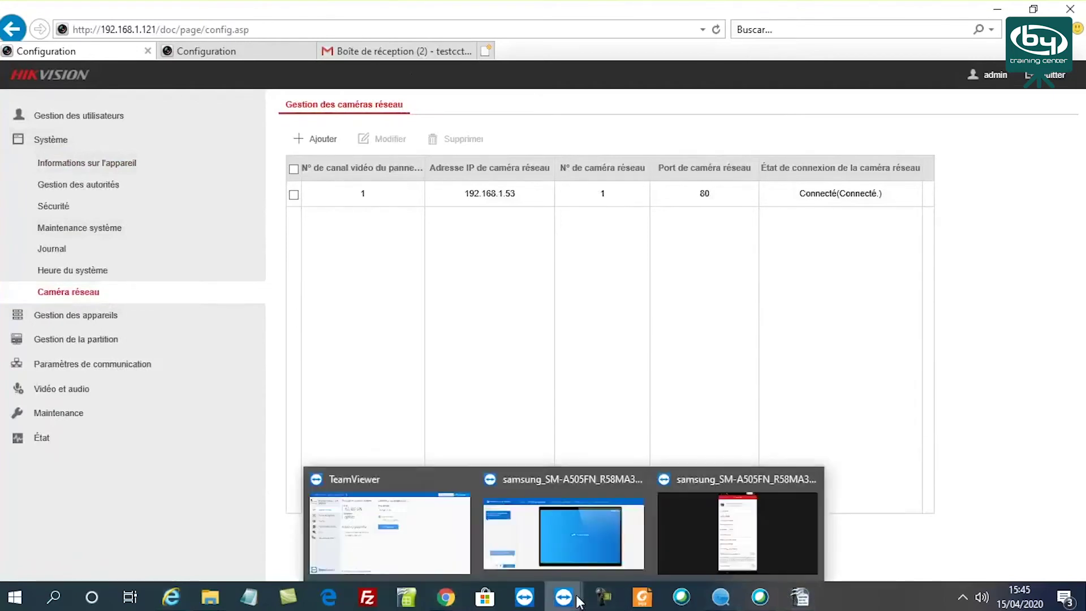
left_click(645, 546)
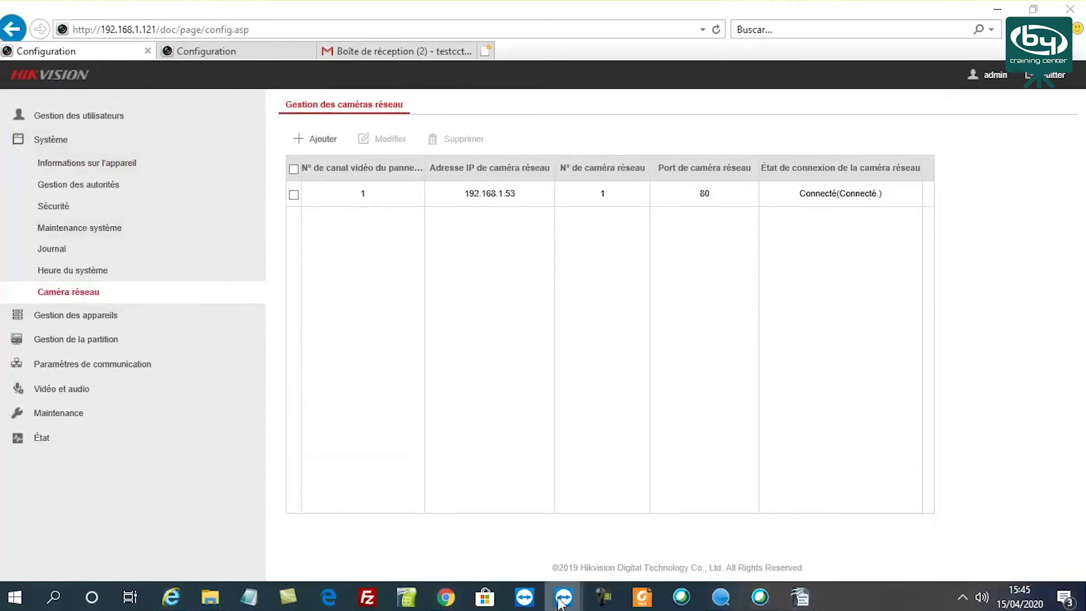
mouse_move(566, 603)
left_click(783, 526)
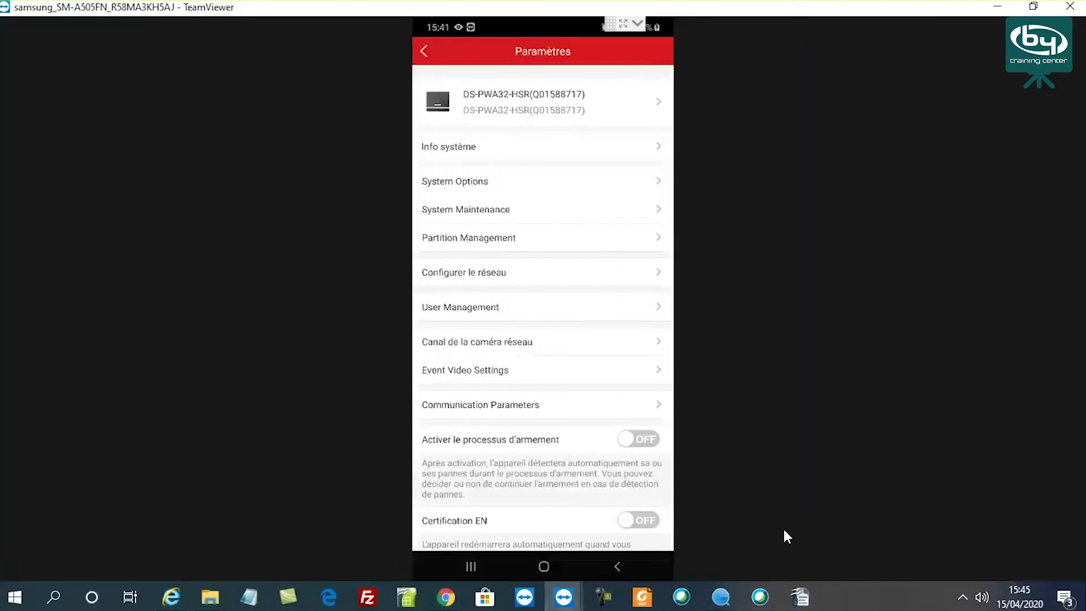
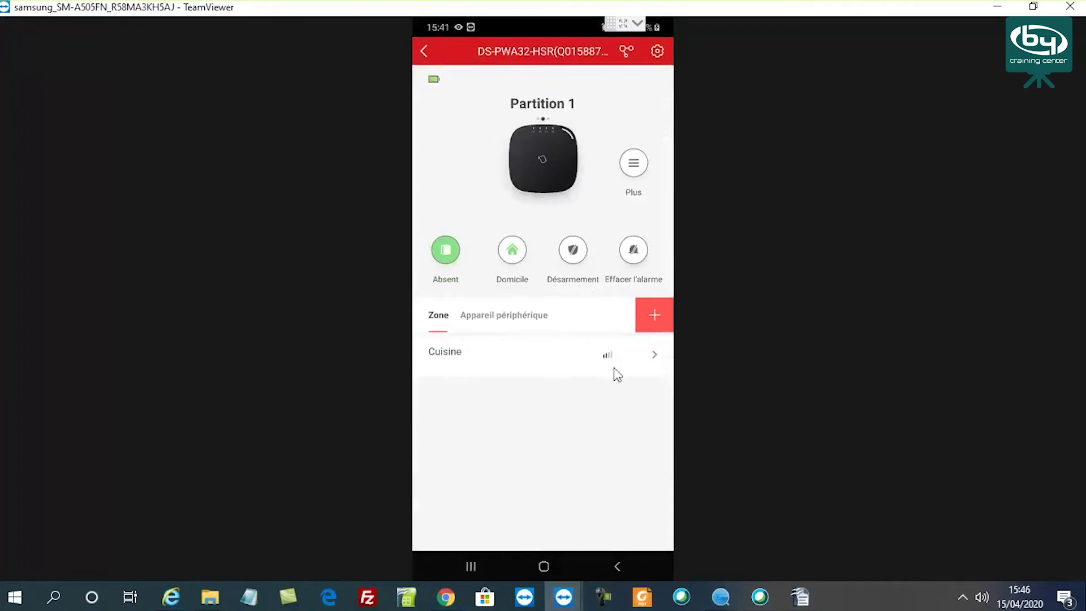
- Open the Cuisine zone's Paramètres, return to Partition 1, and disarm it with Désarmement
left_click(655, 361)
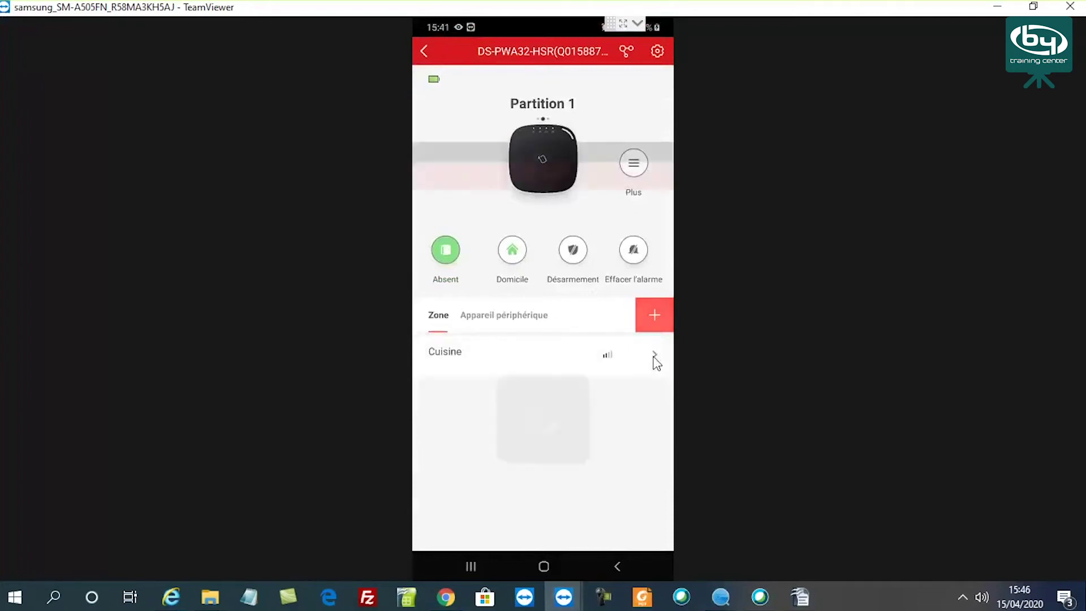
left_click(425, 52)
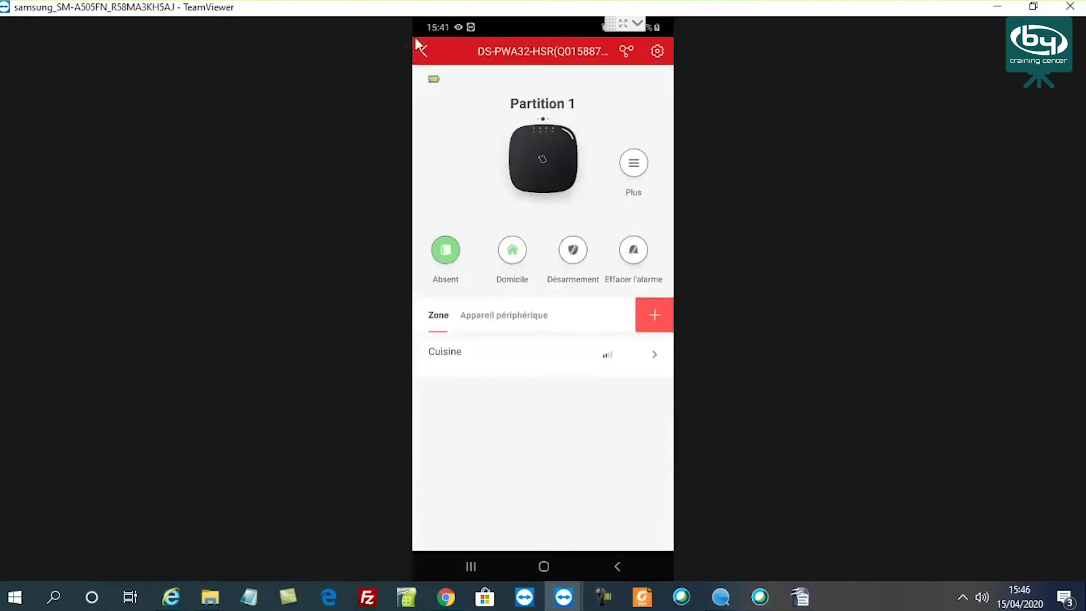
left_click(574, 254)
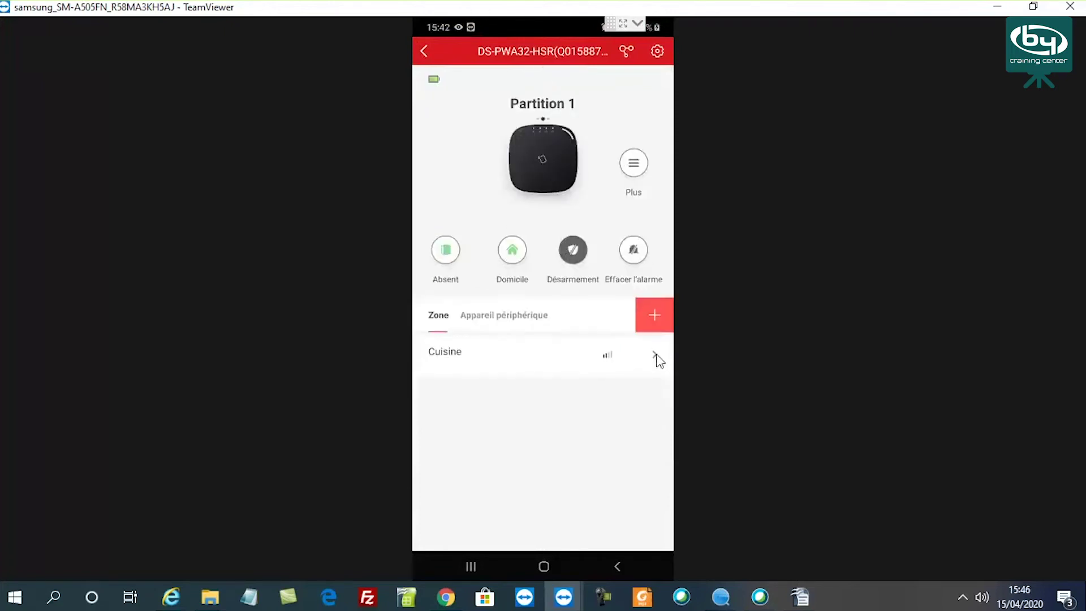
- Check that the Cuisine zone's Lier une caméra setting shows camera 1, then return to Partition 1
left_click(654, 355)
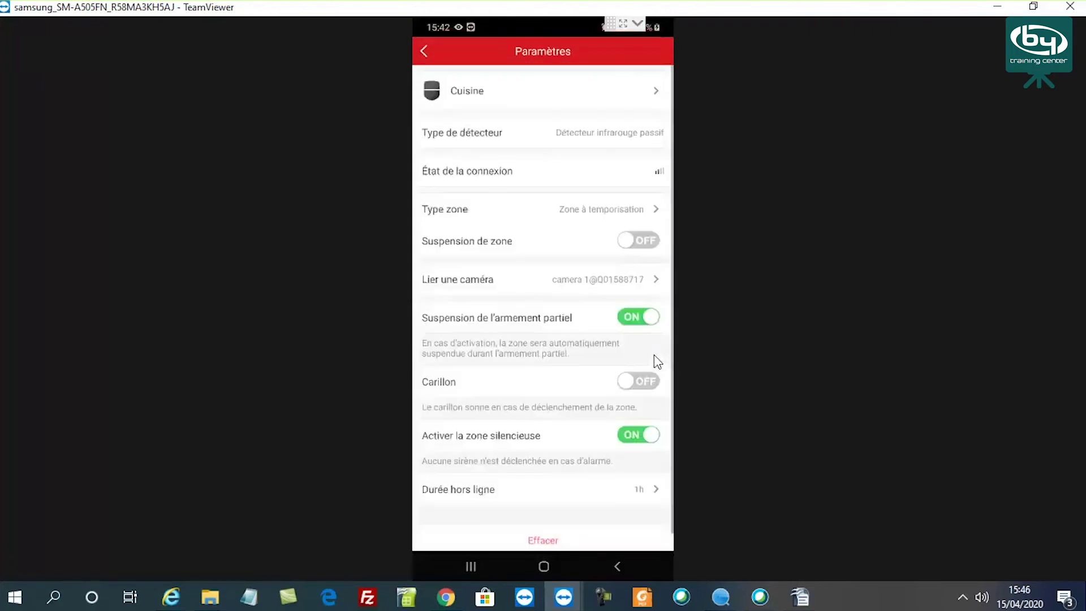
left_click(592, 282)
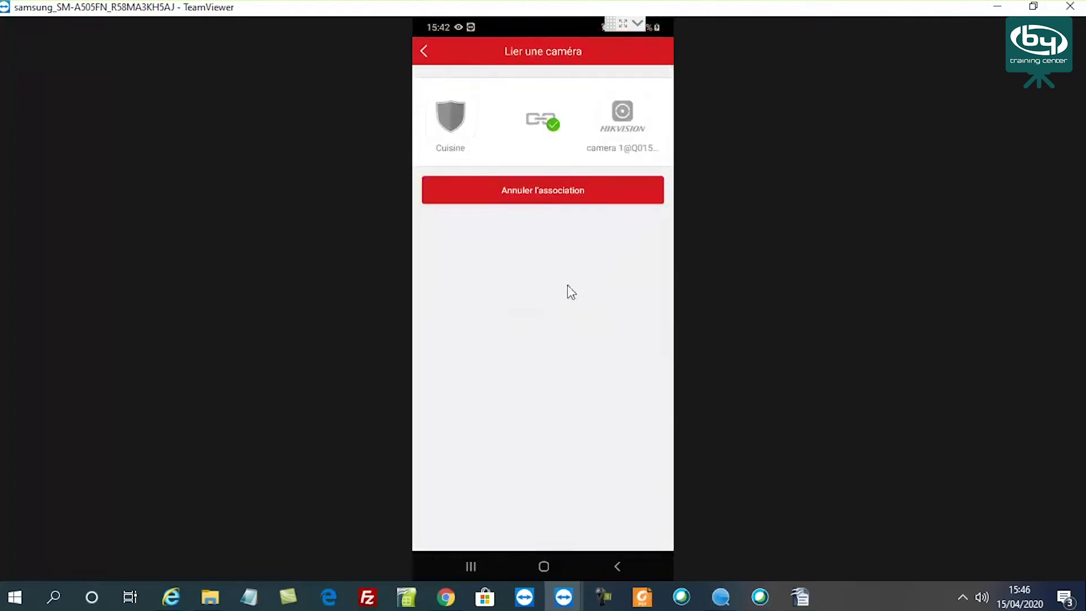
left_click(424, 52)
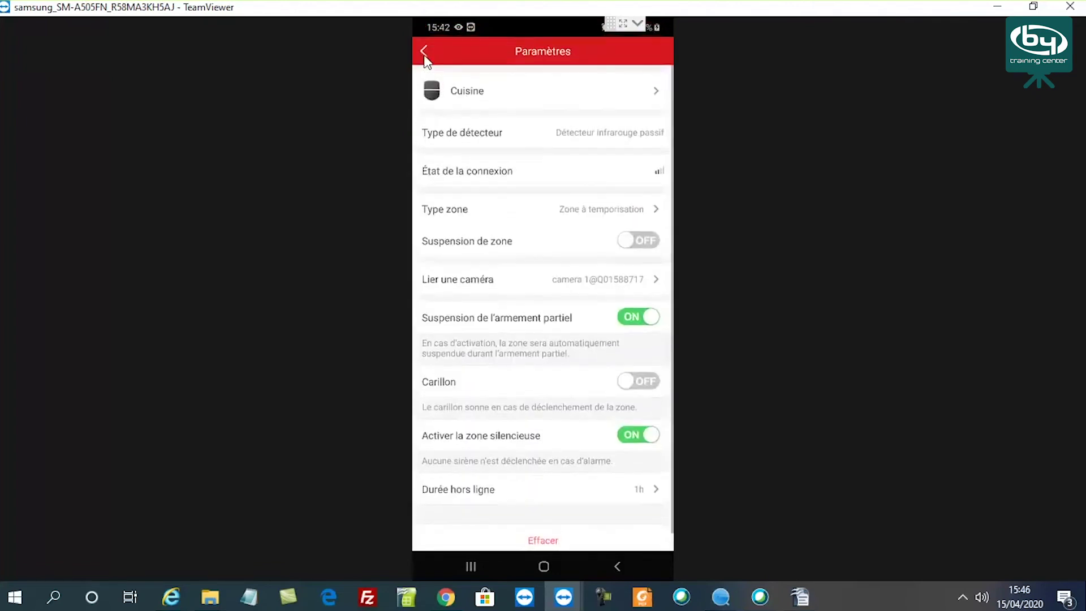
left_click(424, 52)
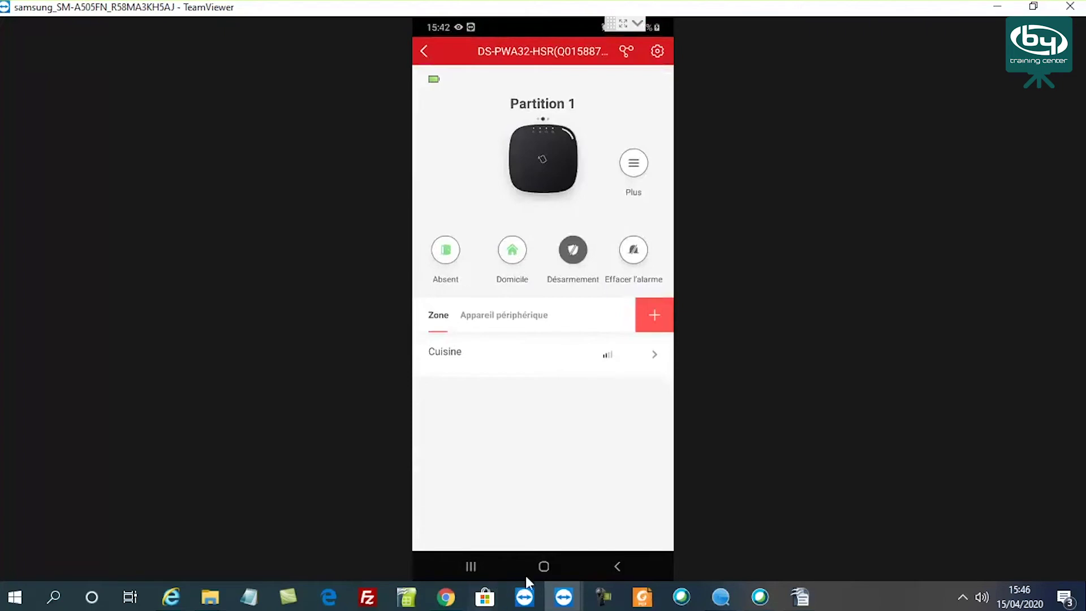
- Switch Silence off for zone 1 Cuisine under Gestion des appareils > Zone and confirm with OK
mouse_move(172, 599)
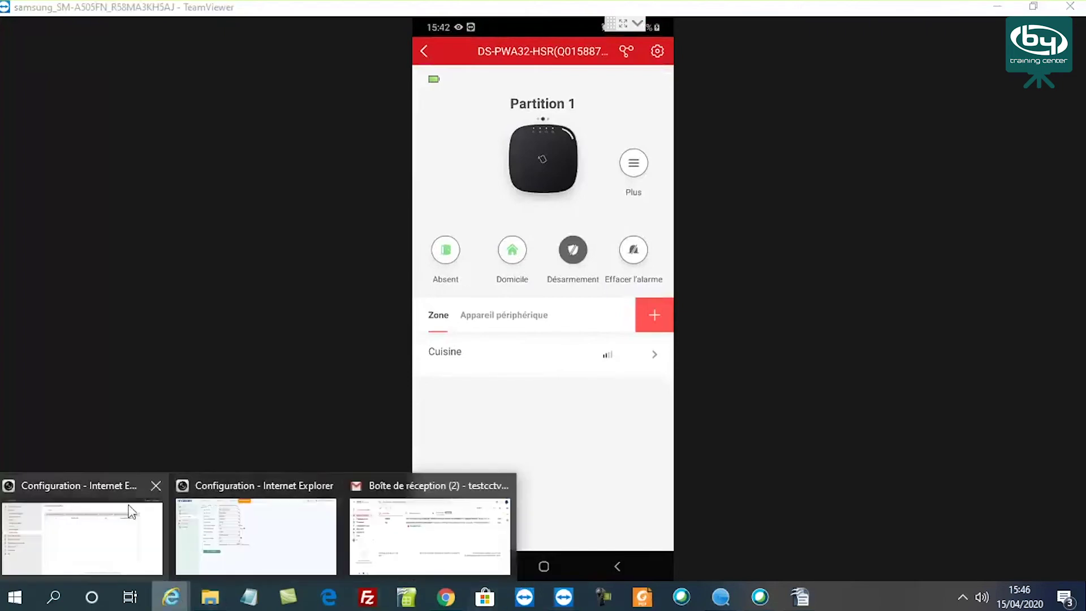
left_click(96, 495)
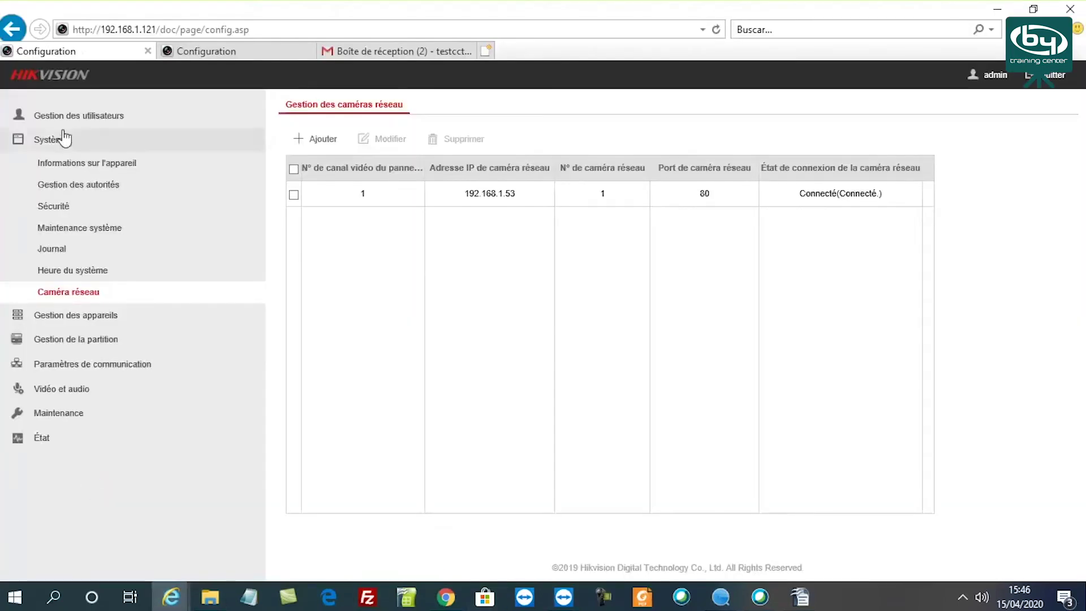
left_click(76, 165)
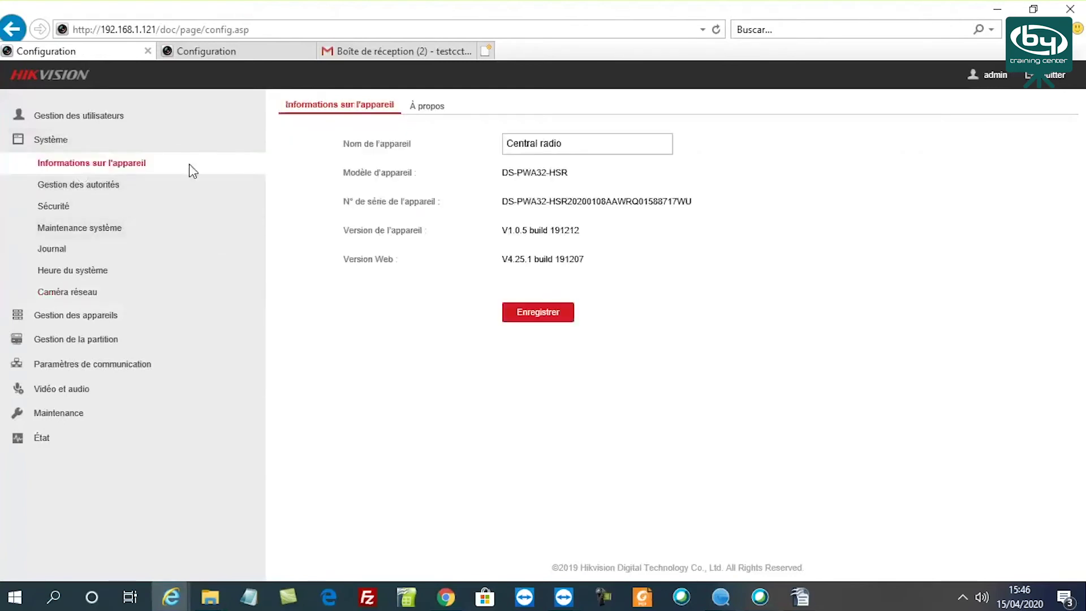
left_click(151, 320)
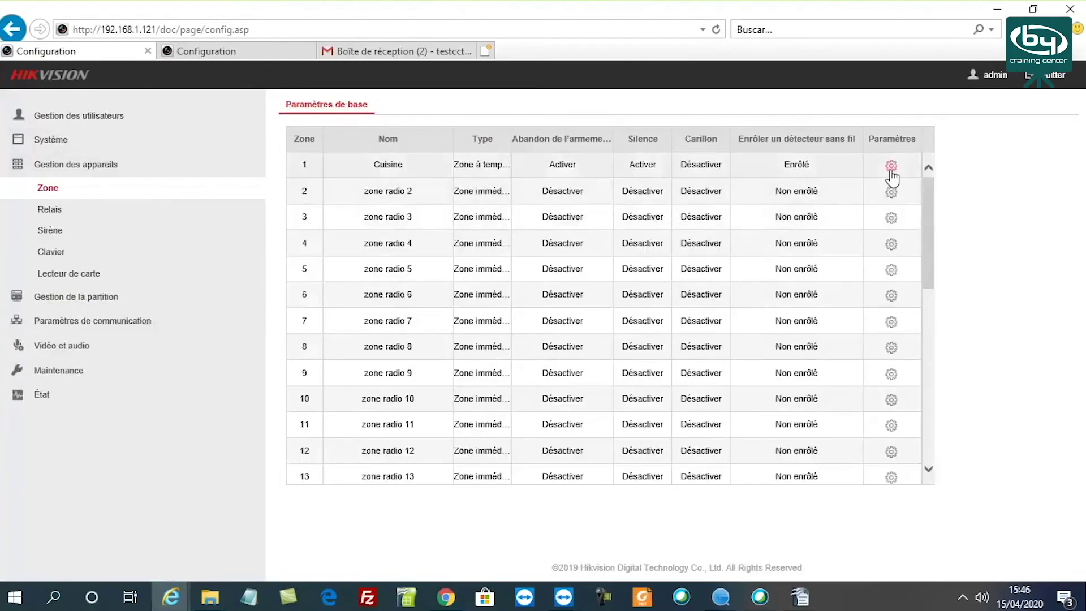
left_click(891, 167)
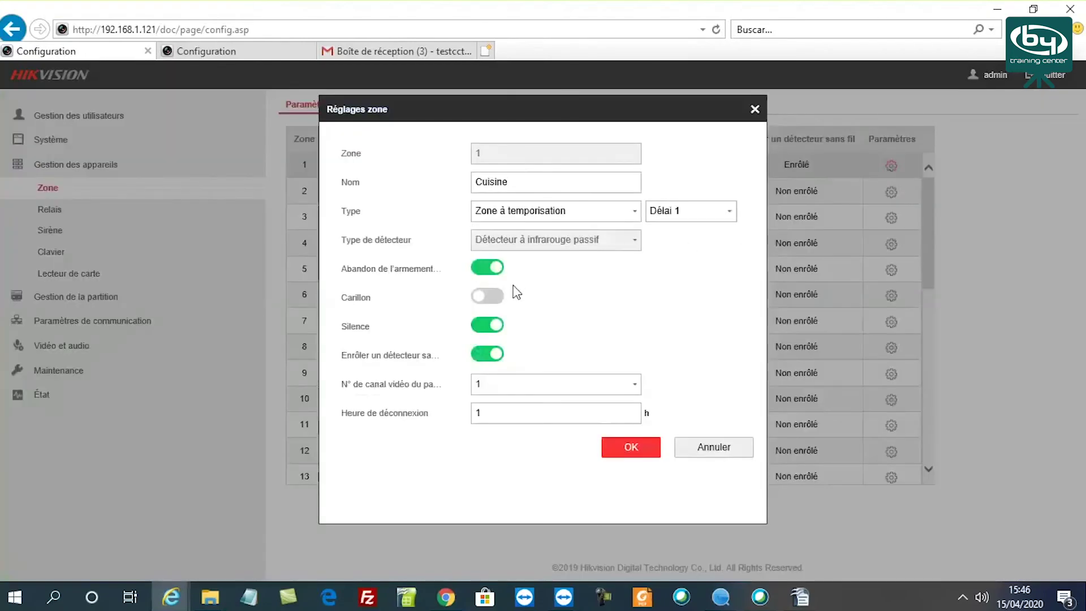
left_click(490, 327)
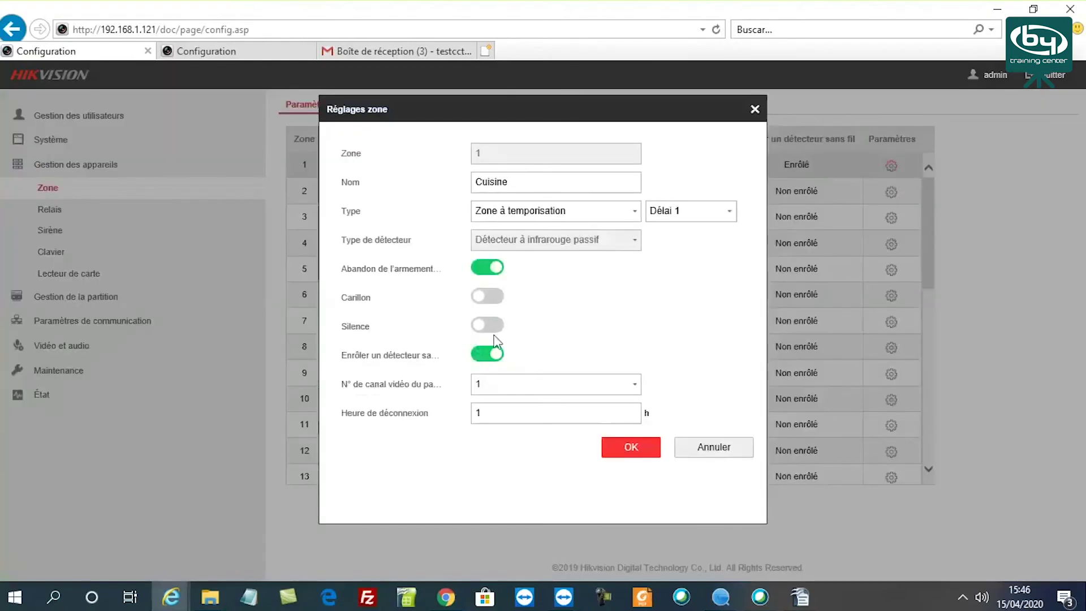
left_click(632, 448)
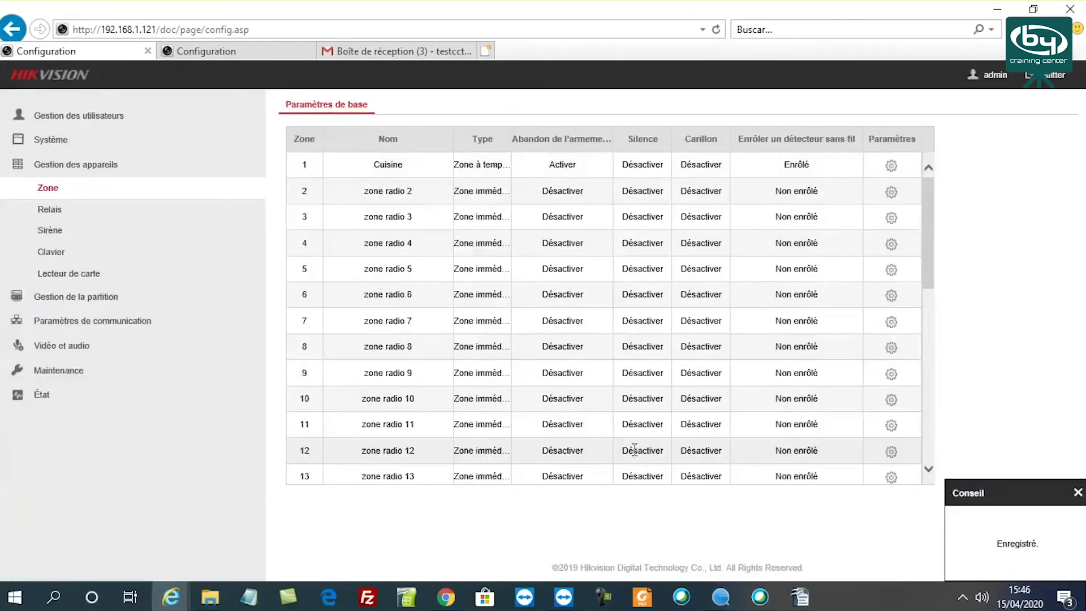
- Browse the Relais and Système pages, then bring up the hub login page in Chrome
left_click(157, 215)
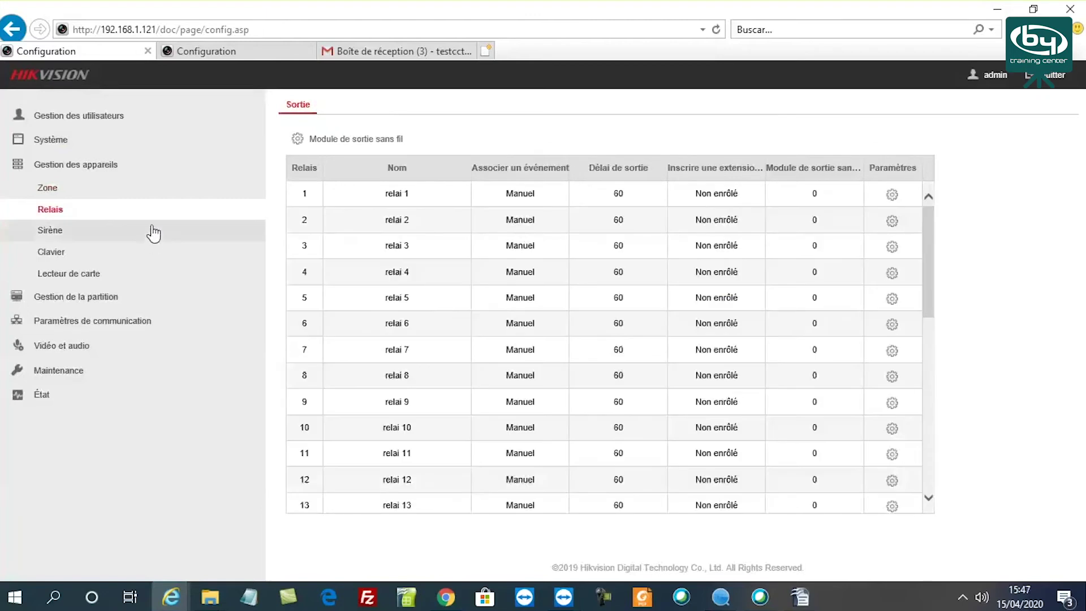
left_click(145, 146)
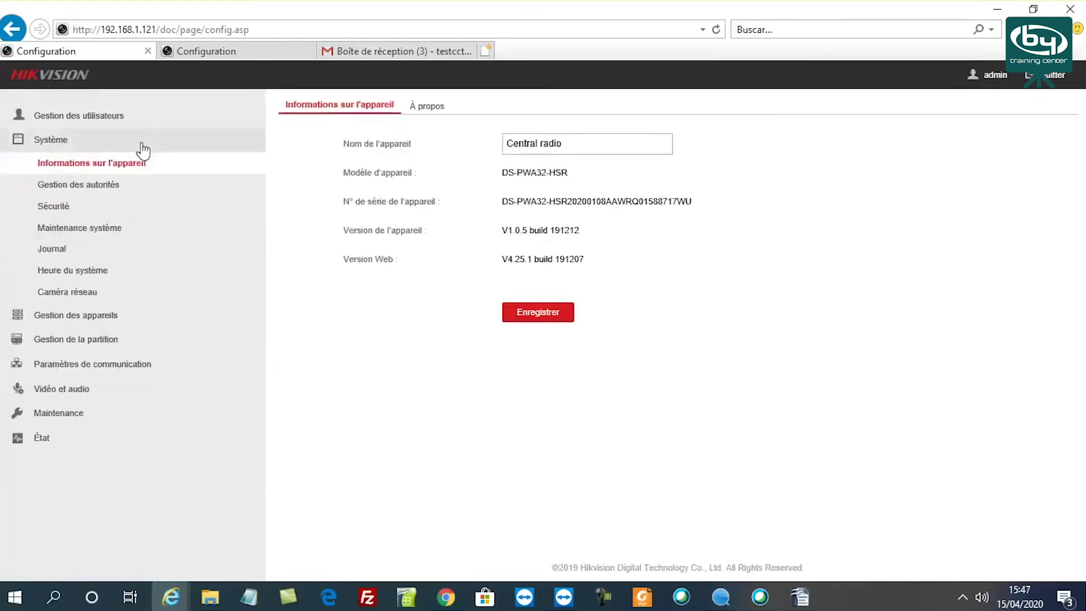
left_click(446, 597)
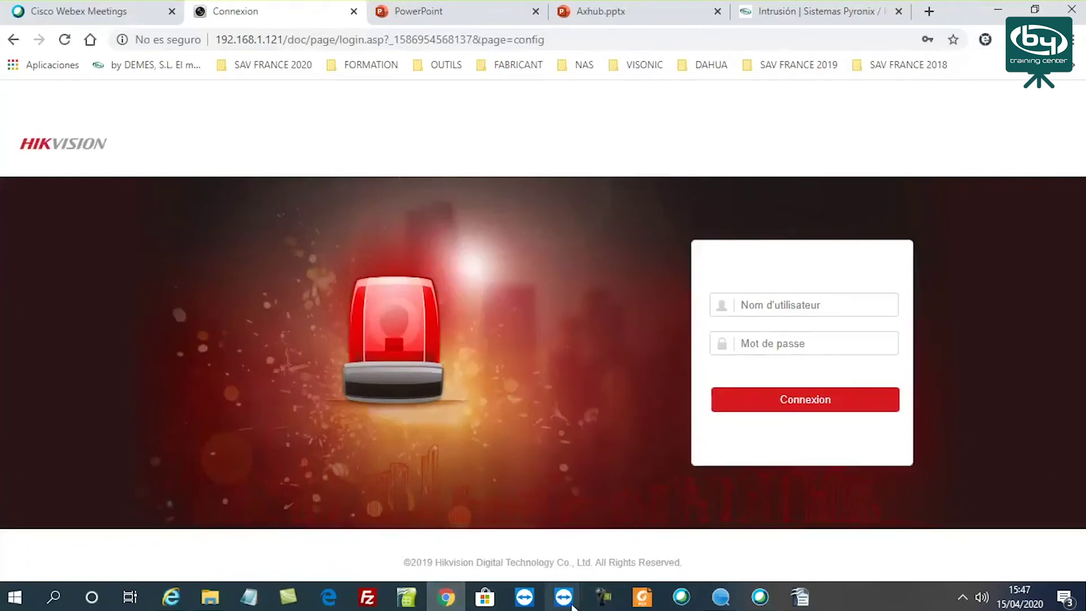
- Bring the samsung phone's mirrored Hik-Connect window forward from the TeamViewer taskbar preview
mouse_move(573, 606)
left_click(711, 543)
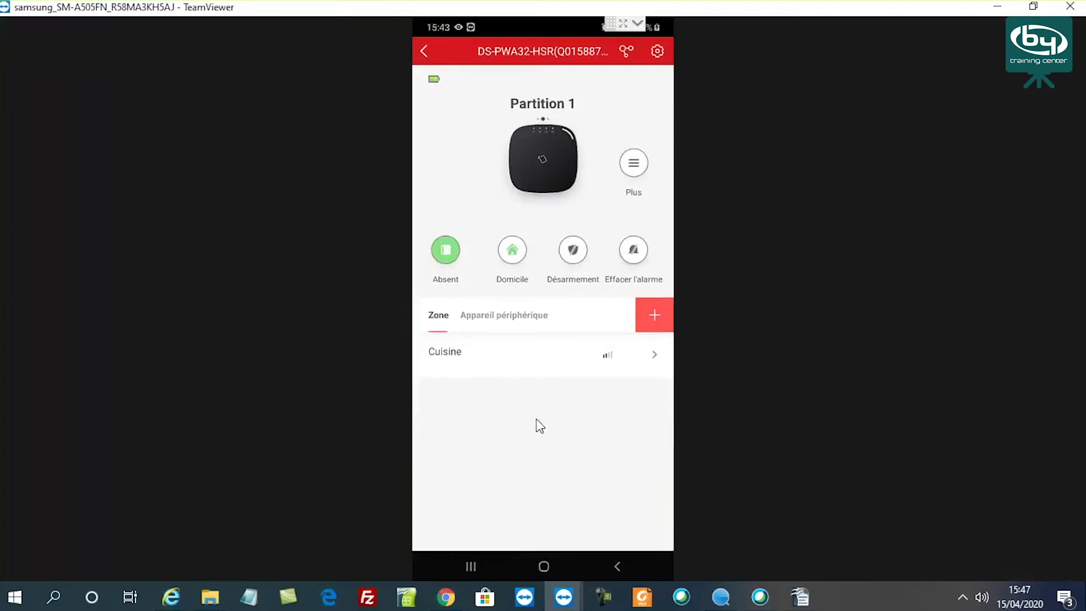
- Disarm Partition 1 in Hik-Connect, then return to the Chrome login page and Internet Explorer windows
left_click(573, 253)
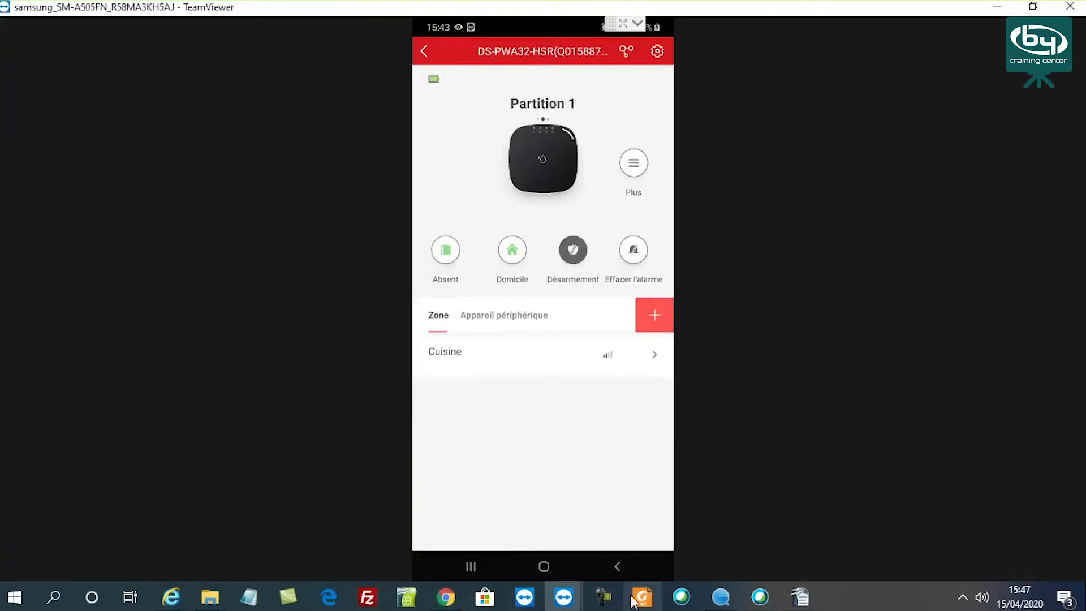
mouse_move(446, 598)
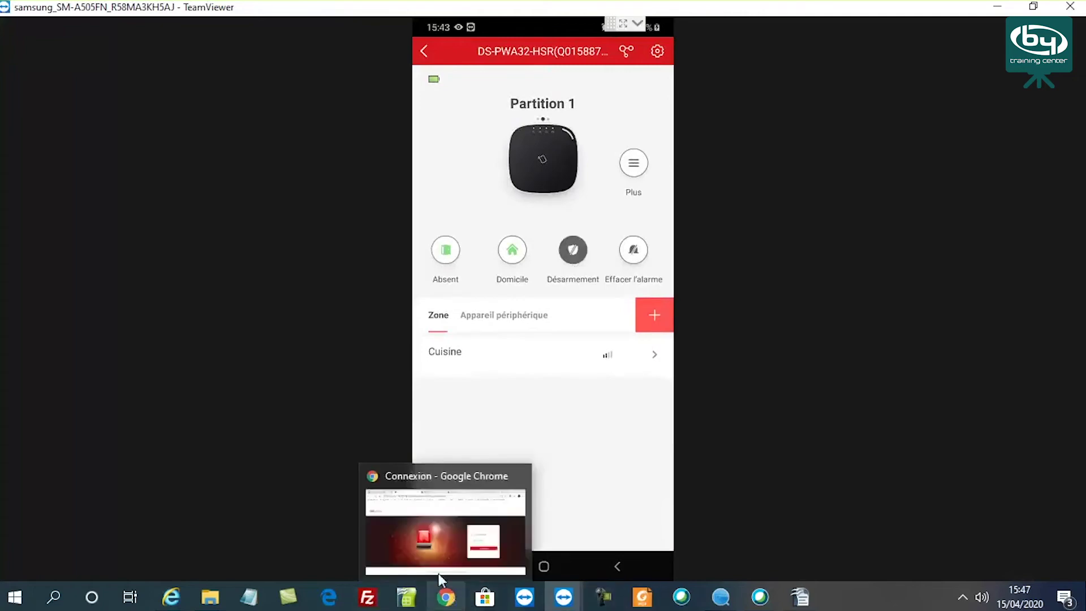
left_click(415, 527)
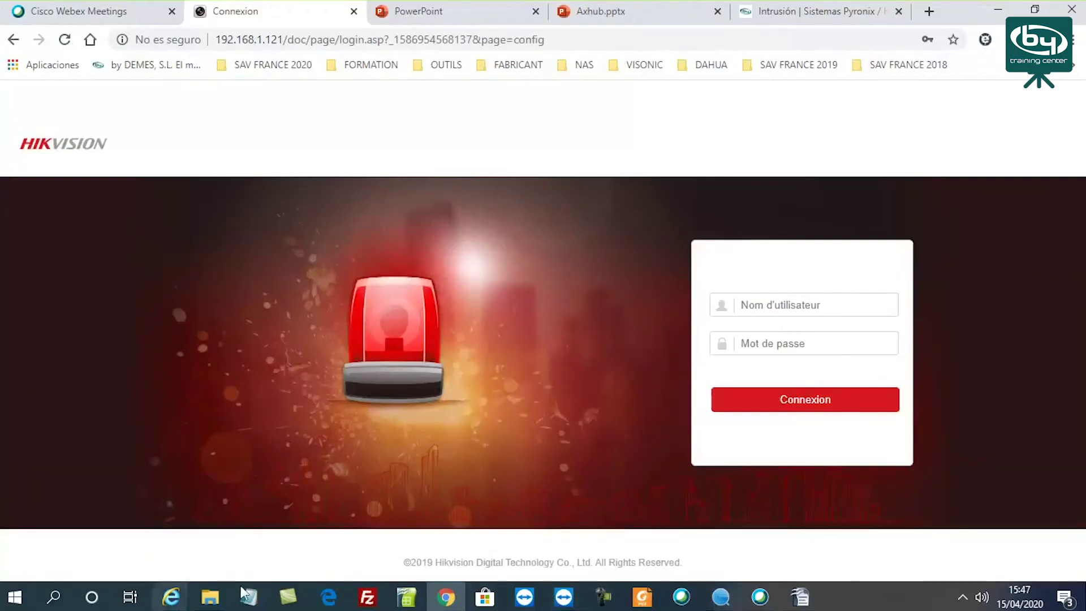
left_click(171, 598)
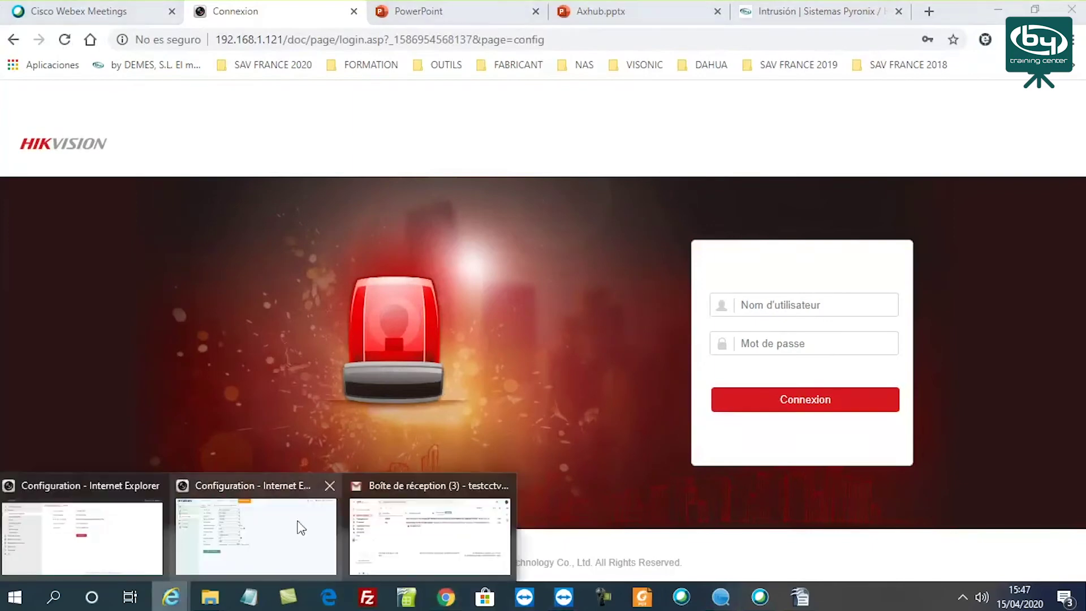
- Verify zone 1 Cuisine's Silence is off, cancel with Annuler, and reopen Système device information
left_click(61, 488)
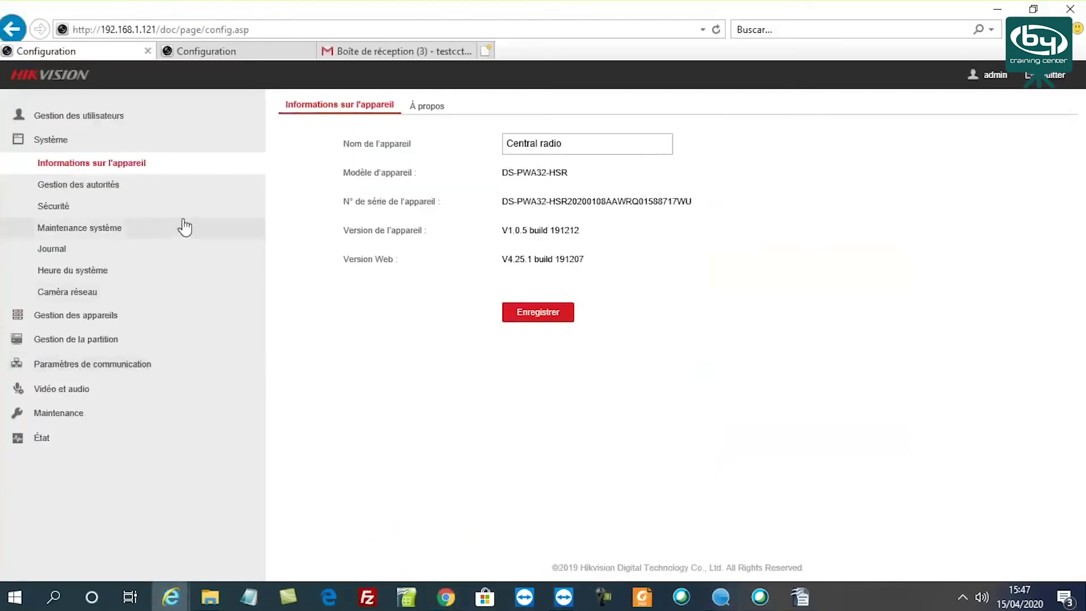
left_click(104, 141)
left_click(91, 165)
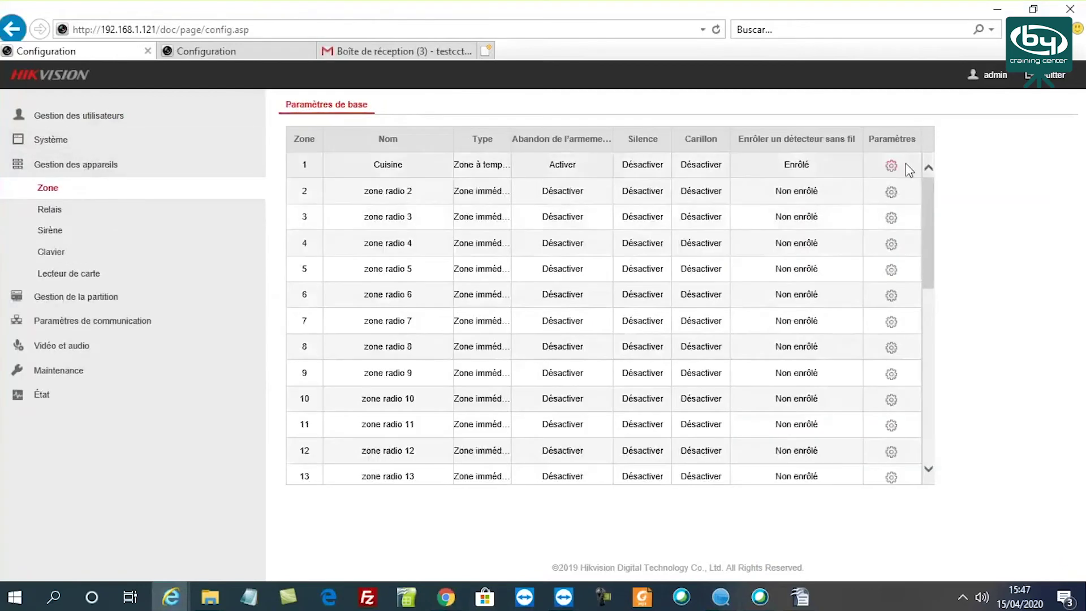
left_click(892, 165)
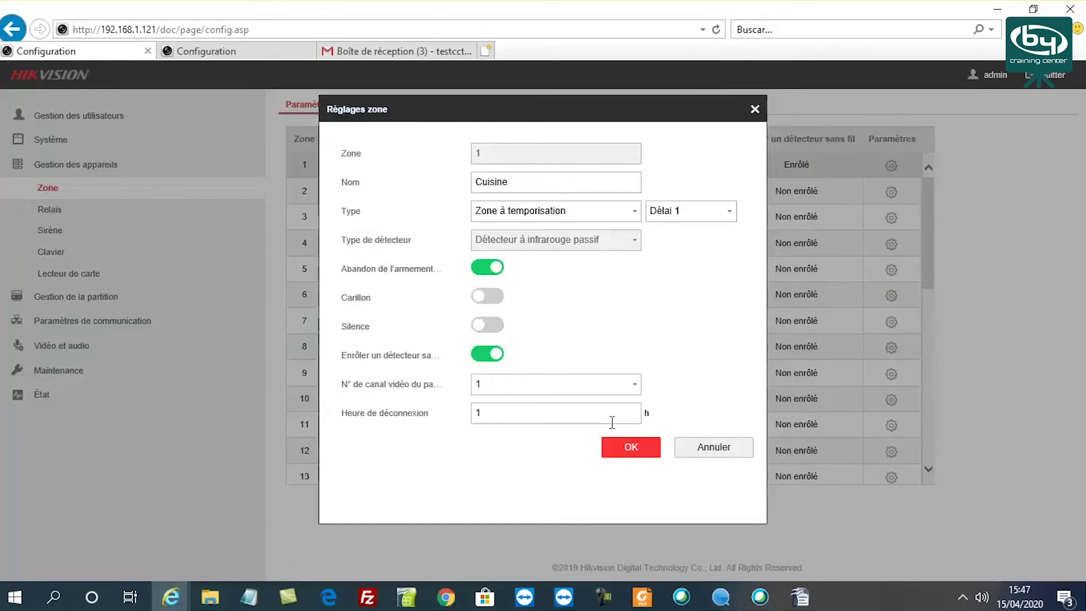
left_click(710, 448)
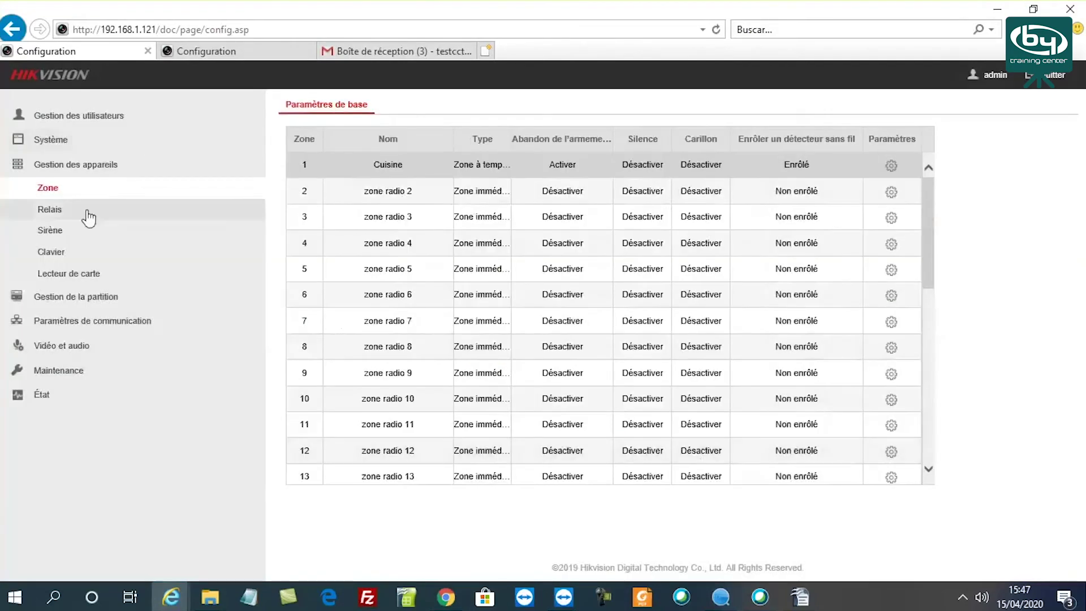
left_click(99, 145)
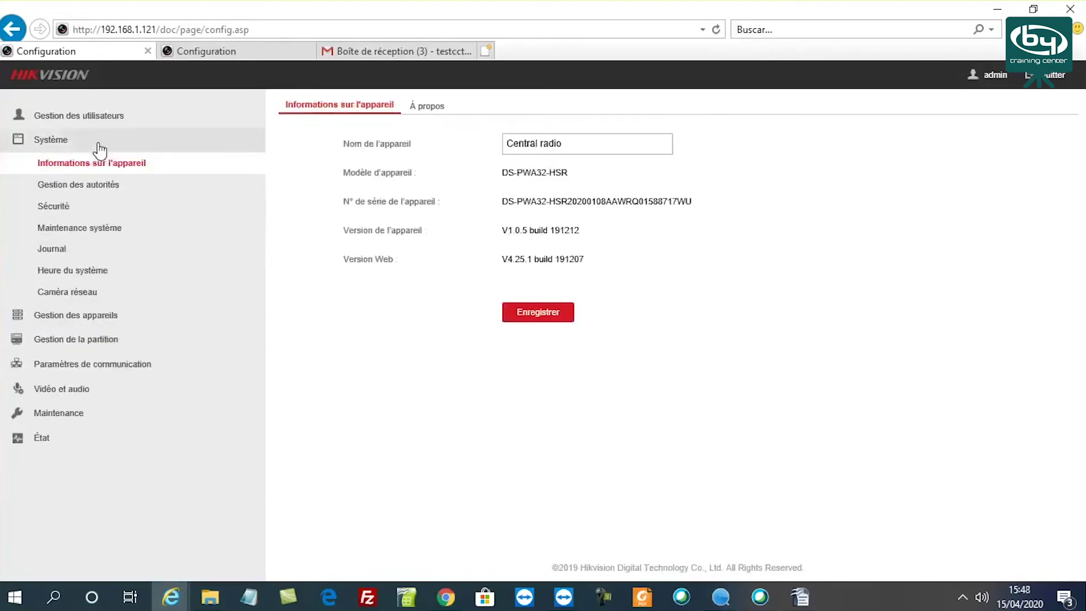
- View the Gestion des autorités > Gestion des options settings, then return to the Zone table
left_click(94, 192)
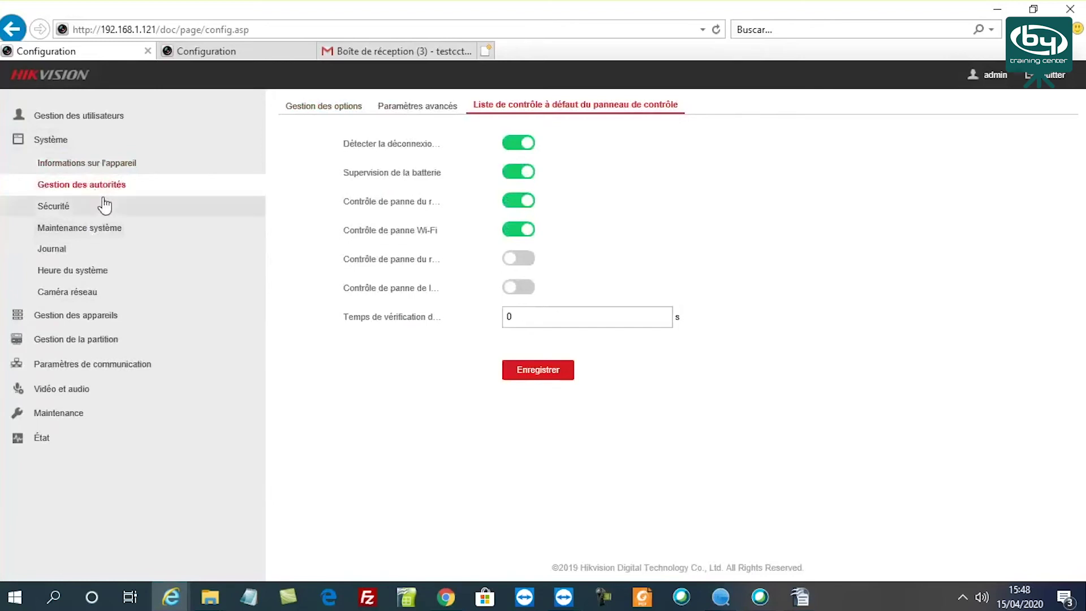
left_click(354, 108)
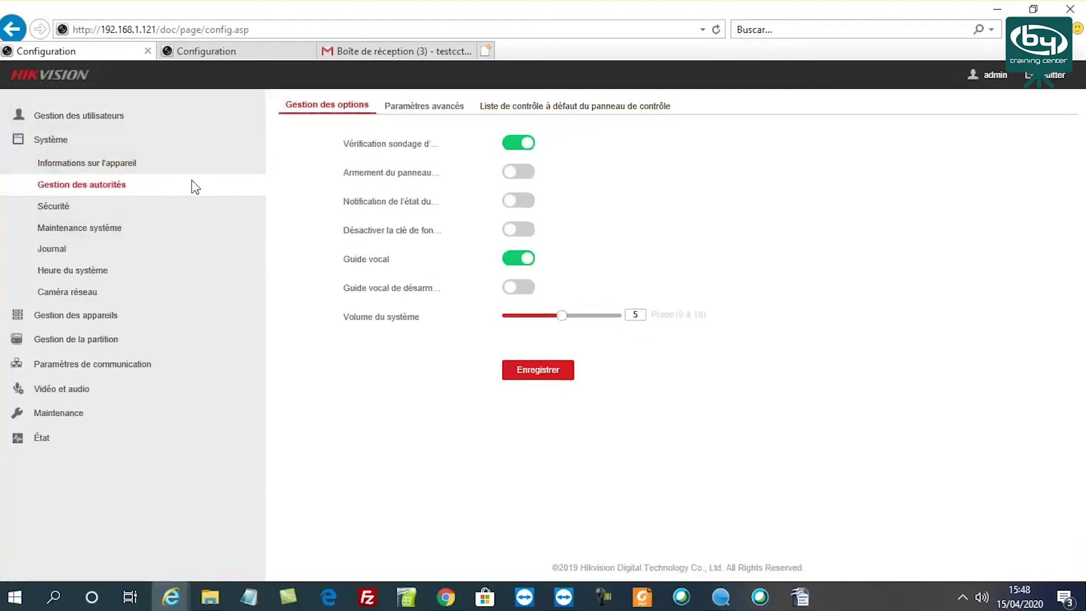
left_click(90, 321)
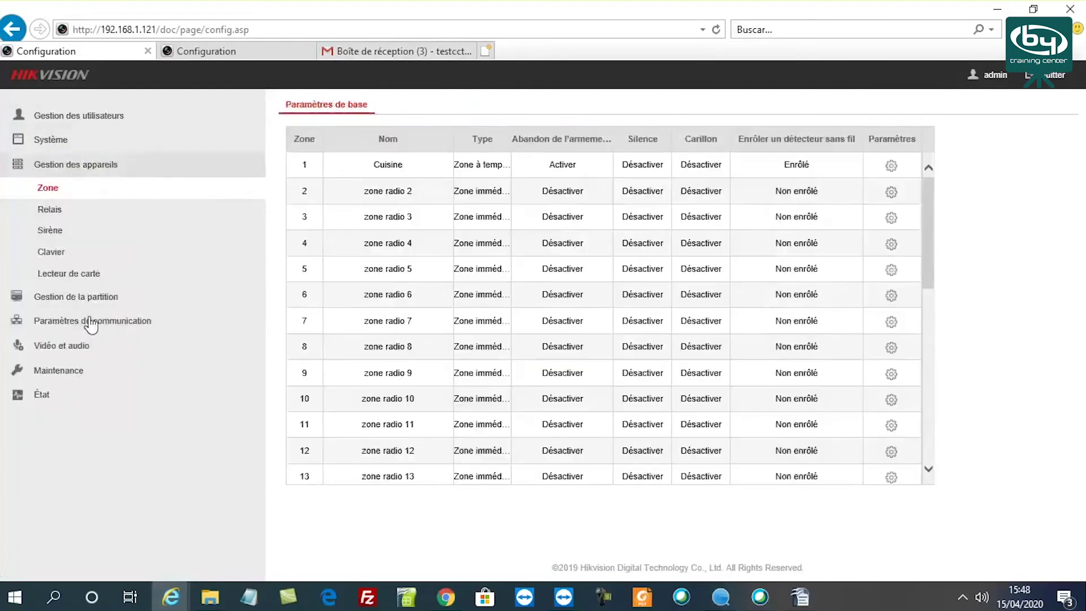
- Review the Partition publique and Paramètres de base tabs and display Partition2's zones
left_click(77, 300)
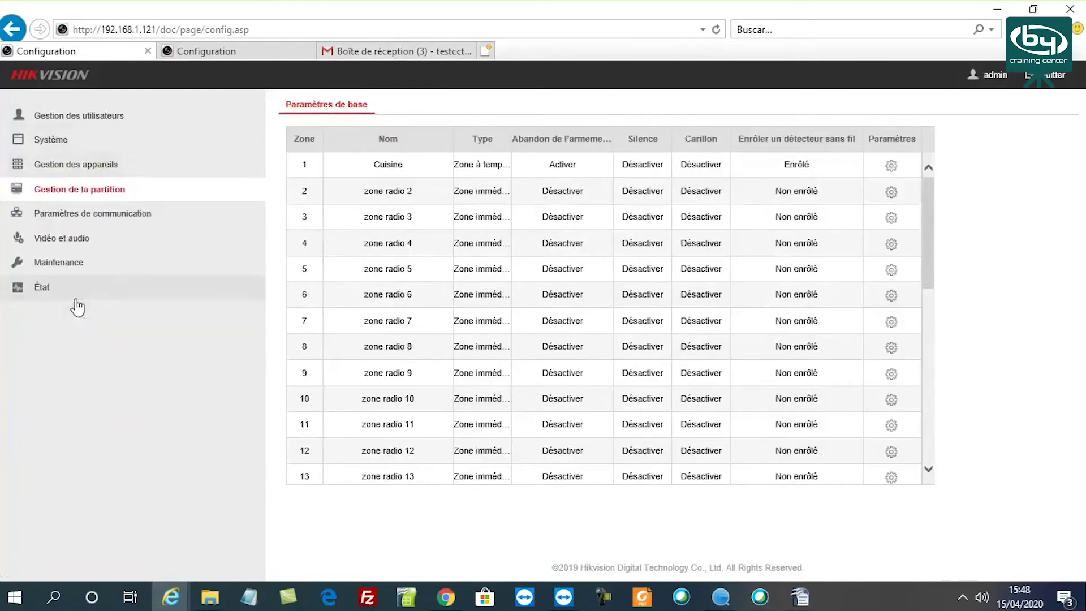
left_click(418, 107)
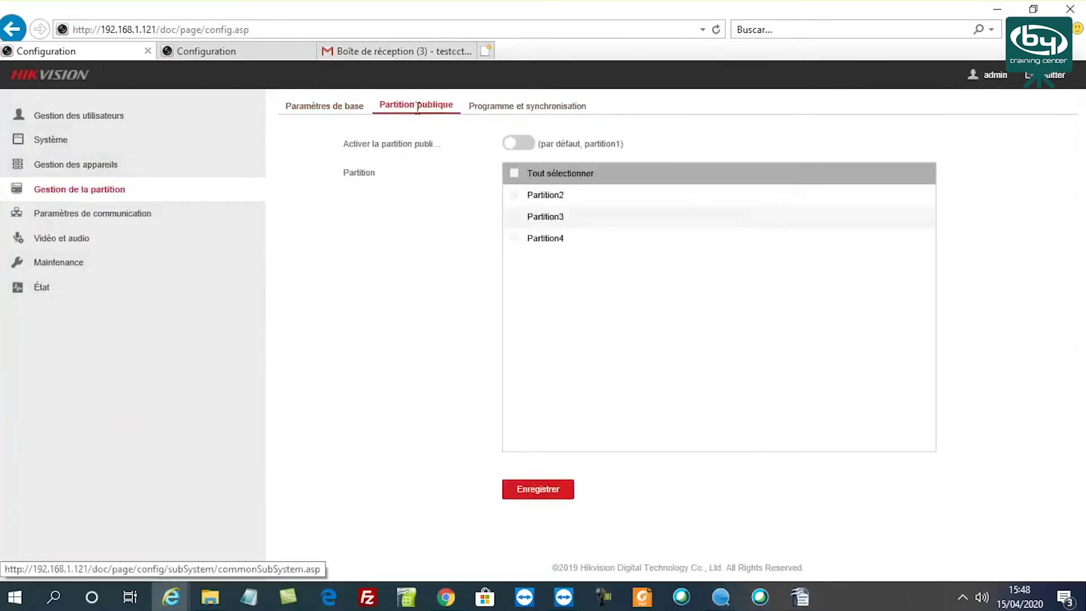
left_click(325, 103)
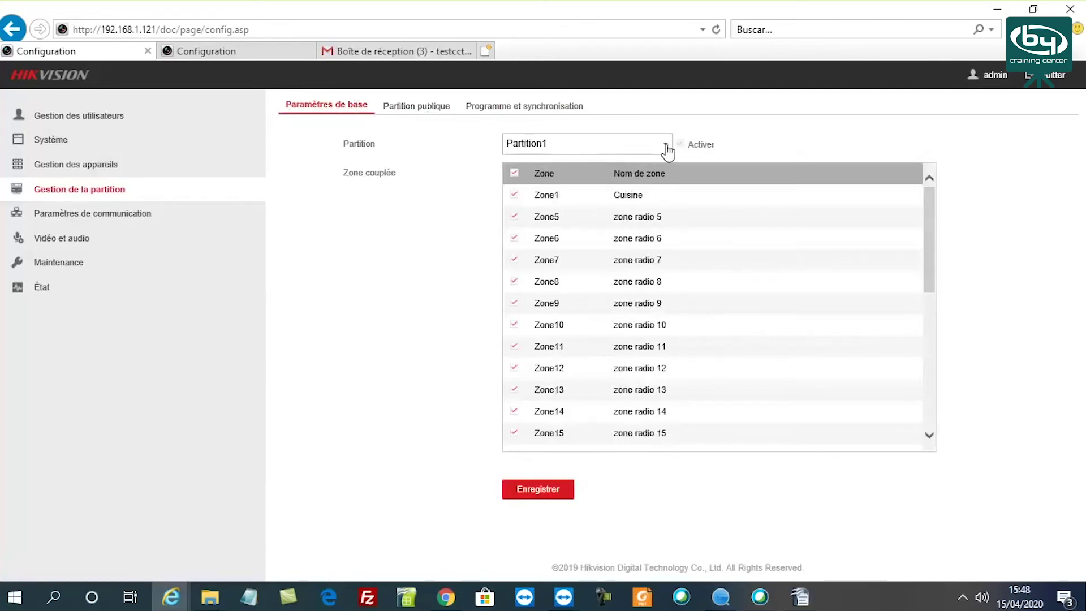
left_click(625, 147)
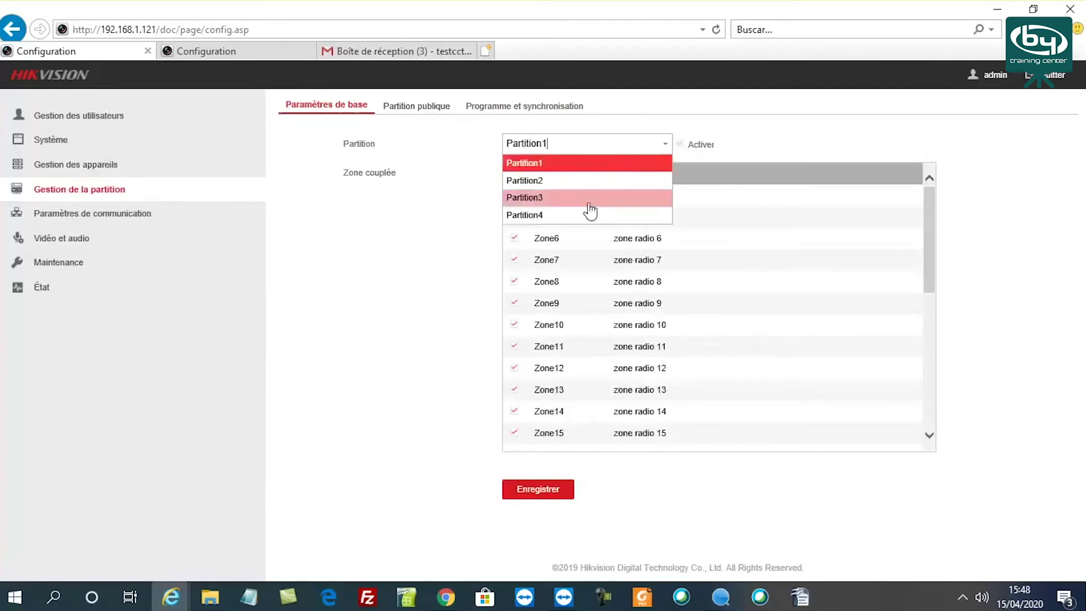
left_click(589, 181)
- Revisit Partition publique and view the Programme et synchronisation schedule and delay settings
left_click(589, 148)
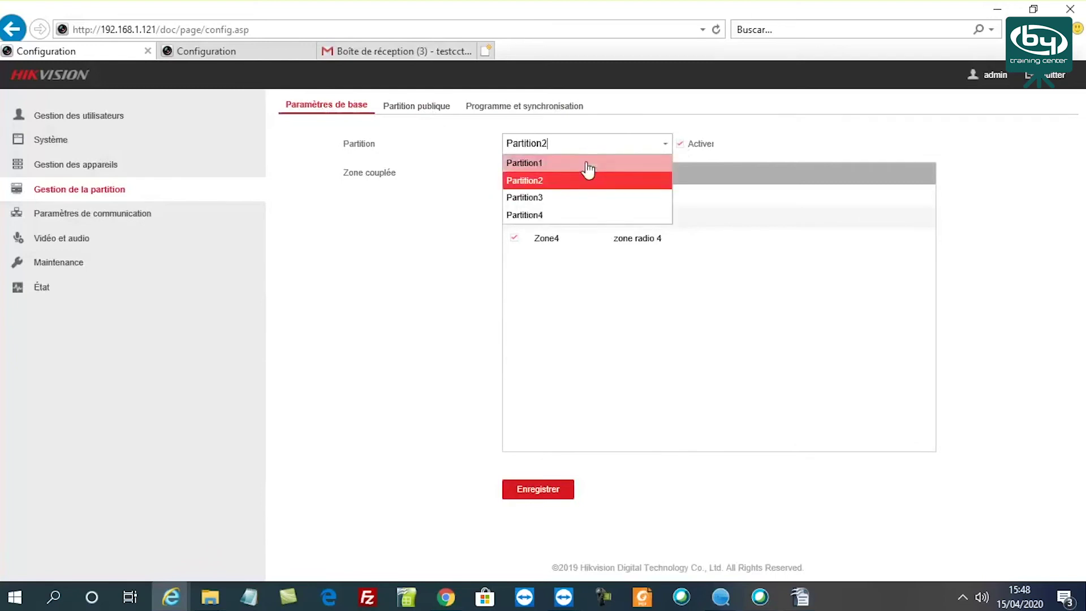
left_click(589, 169)
left_click(413, 108)
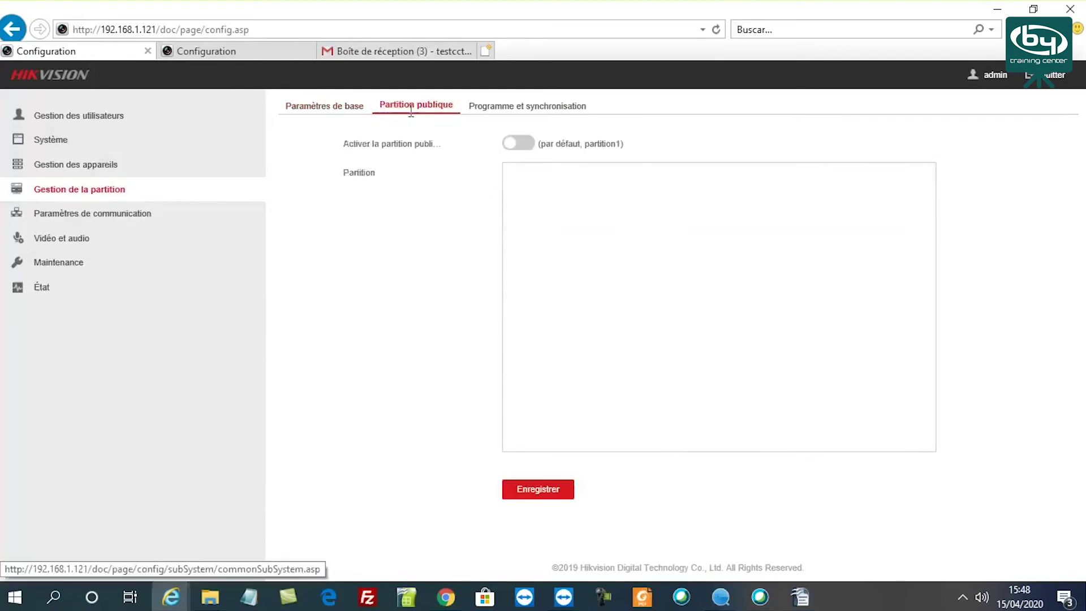
left_click(511, 107)
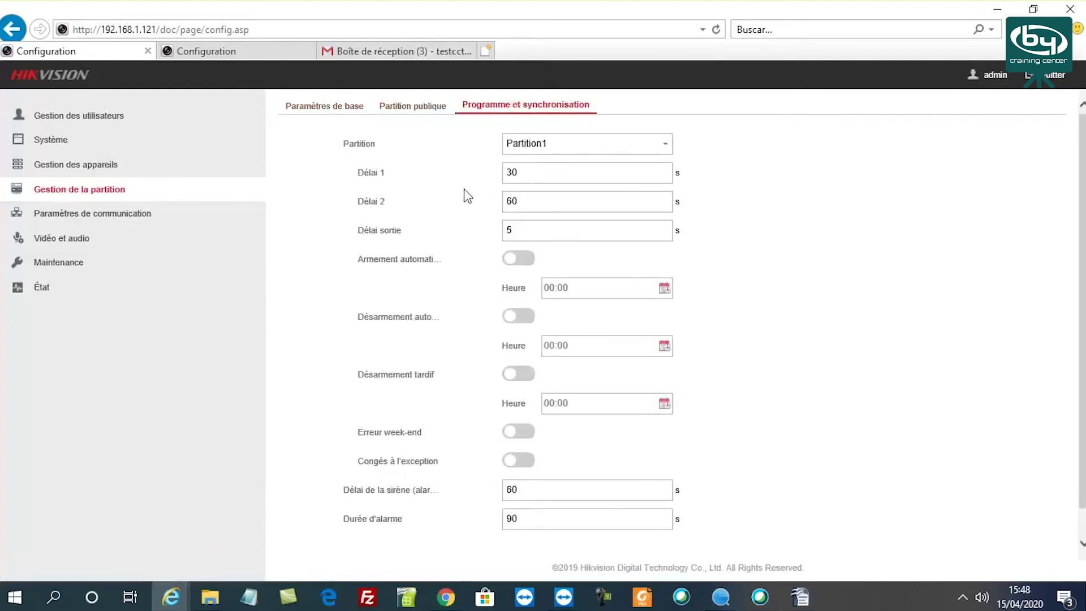
left_click(91, 219)
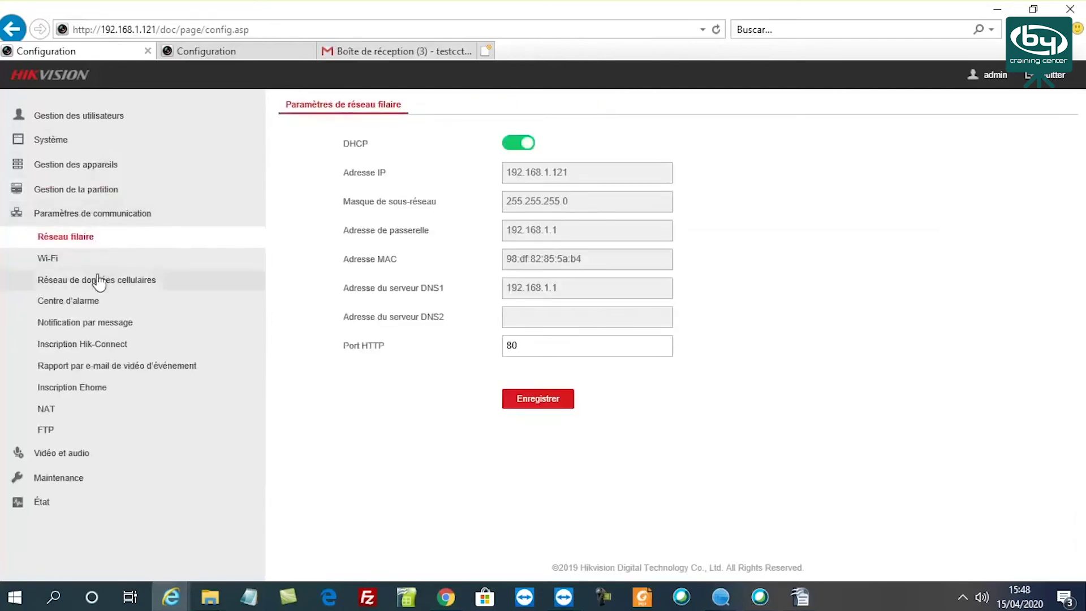
- Look over the mobile phone settings under Notification par message
left_click(97, 323)
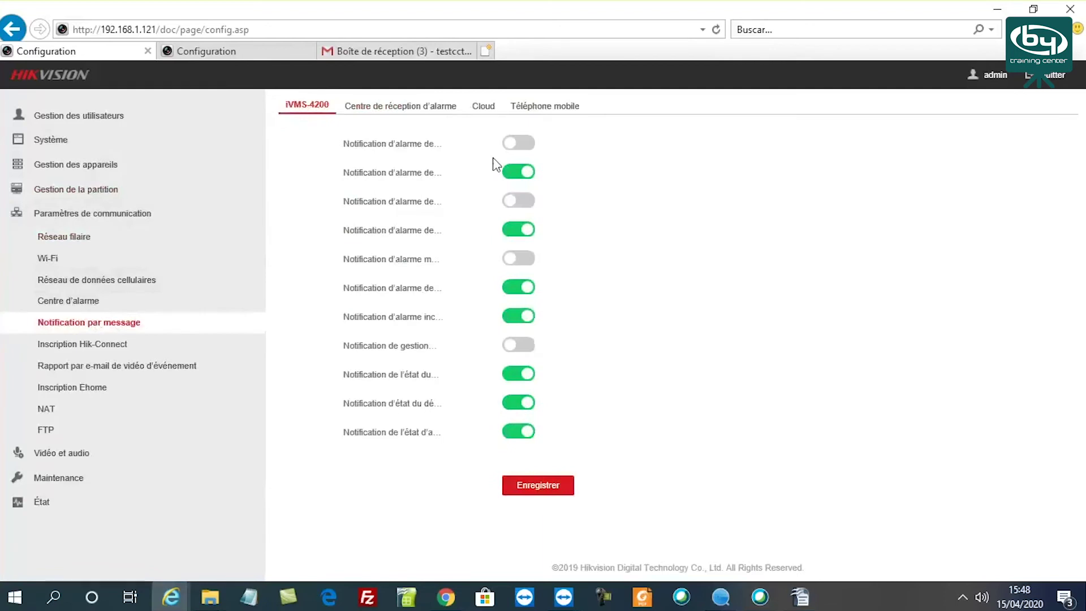
left_click(562, 108)
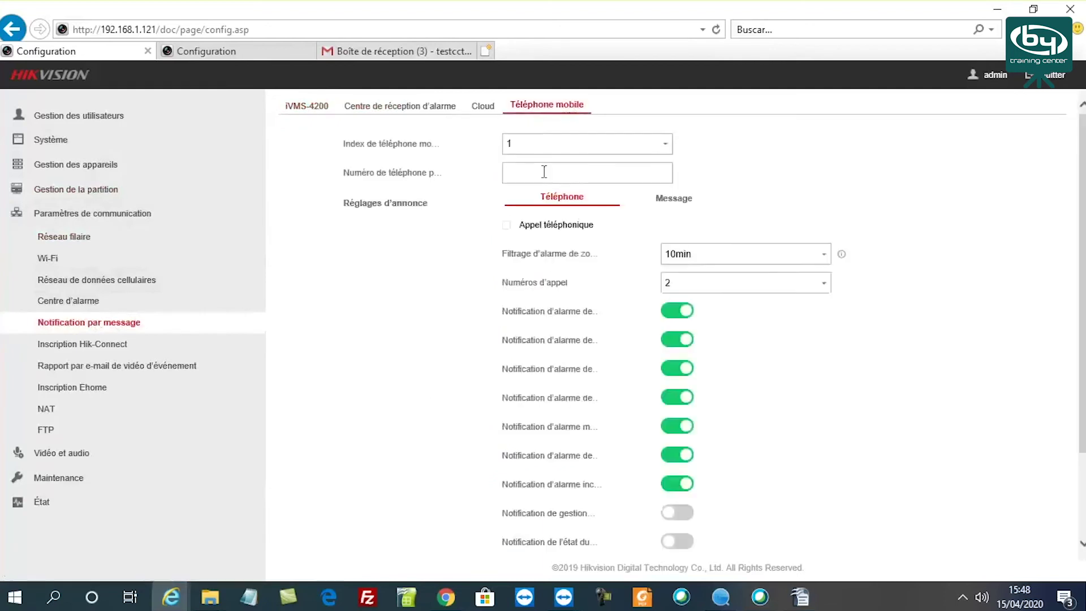
scroll(481, 217, "down", 2)
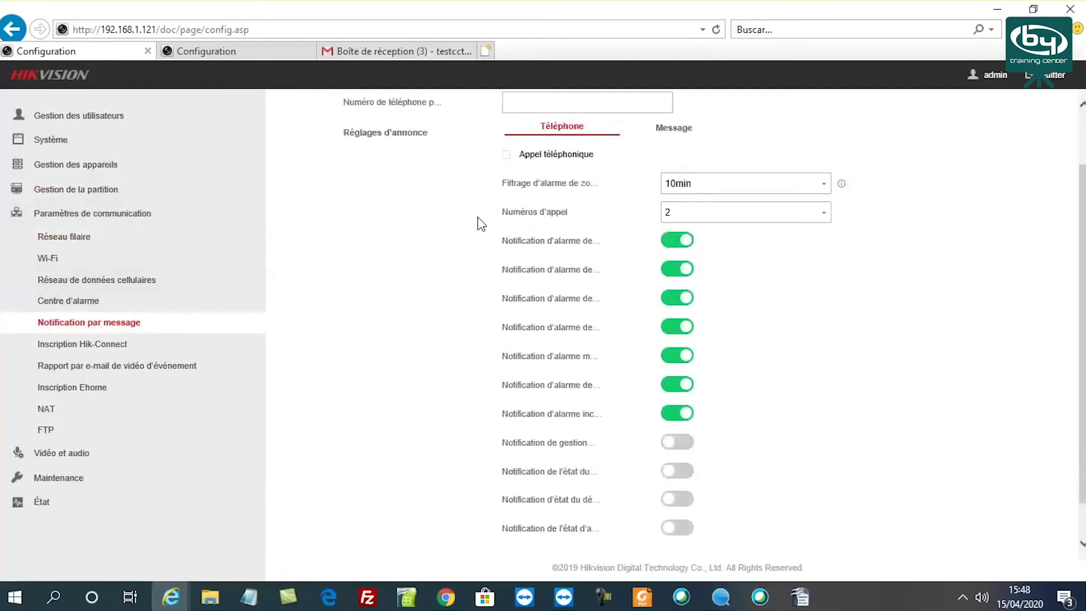
scroll(482, 224, "down", 1)
scroll(482, 225, "up", 3)
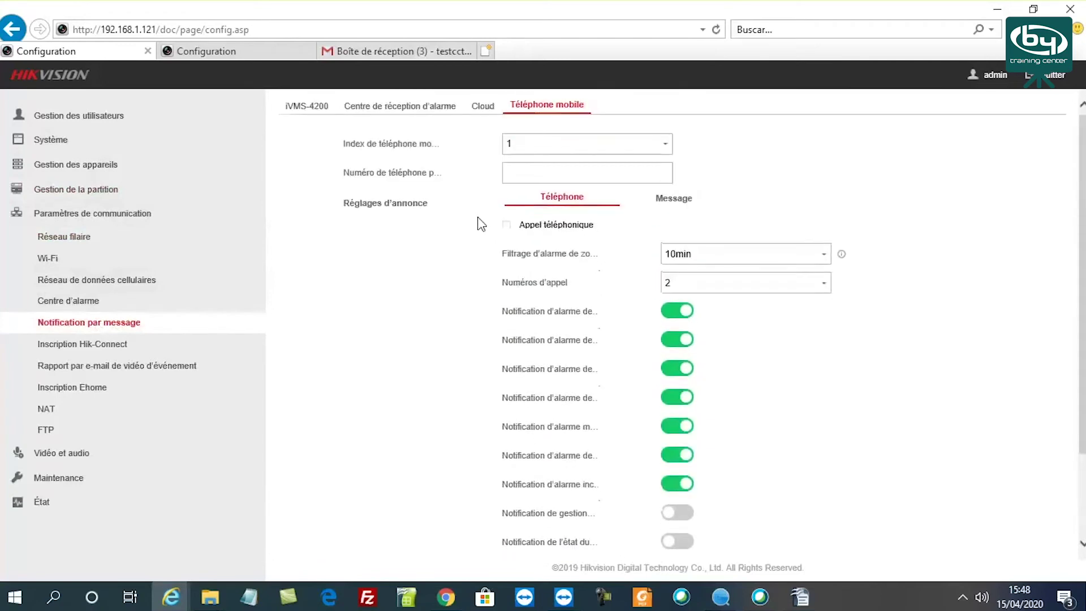
- Enable the three disabled iVMS-4200 alarm notifications and save with Enregistrer
left_click(311, 107)
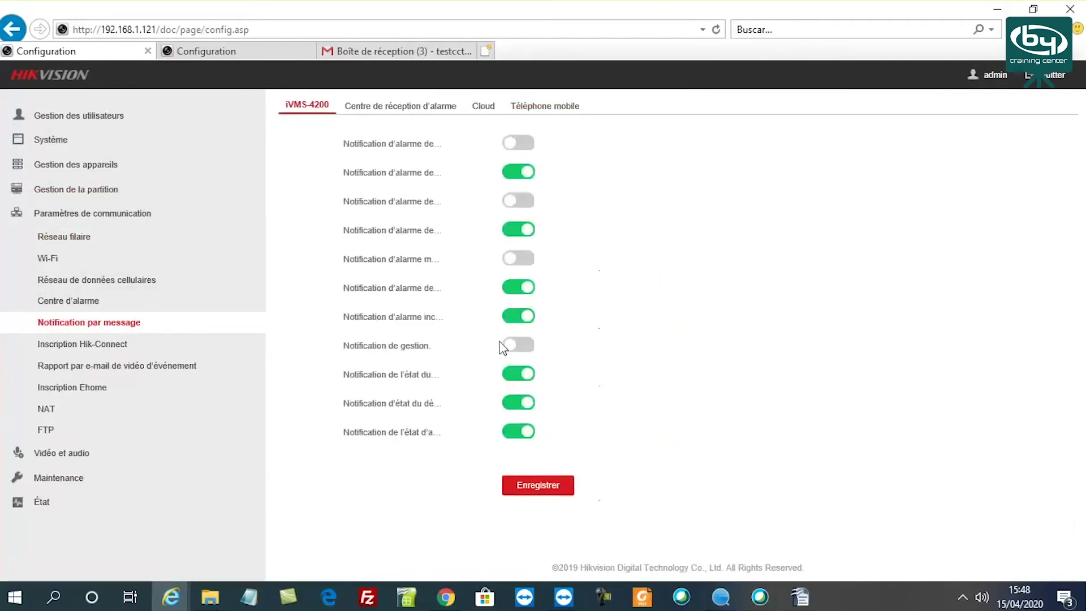
left_click(524, 259)
left_click(521, 201)
left_click(525, 144)
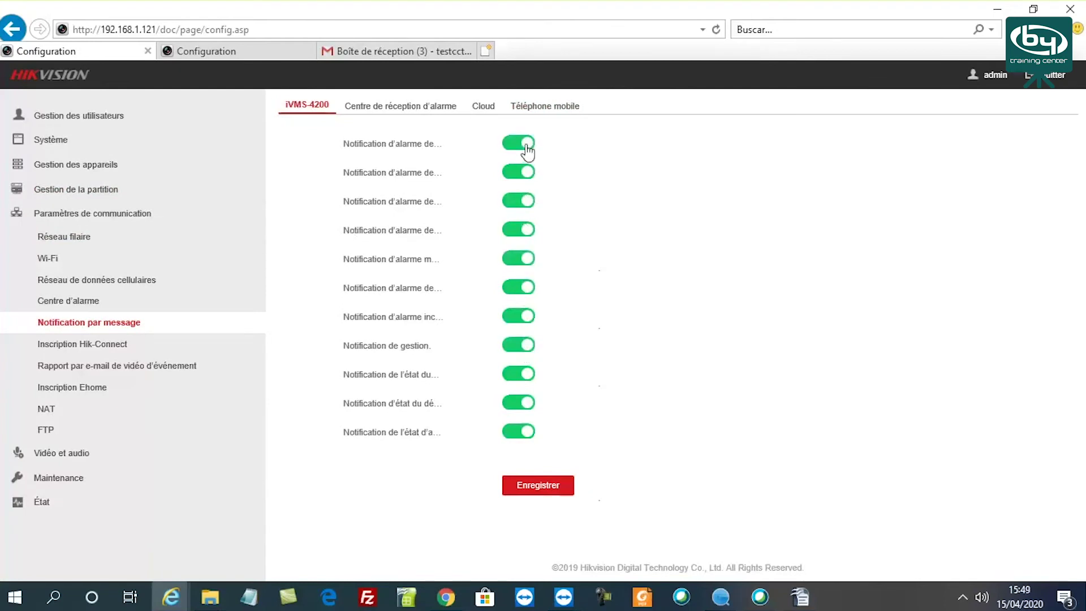
left_click(546, 486)
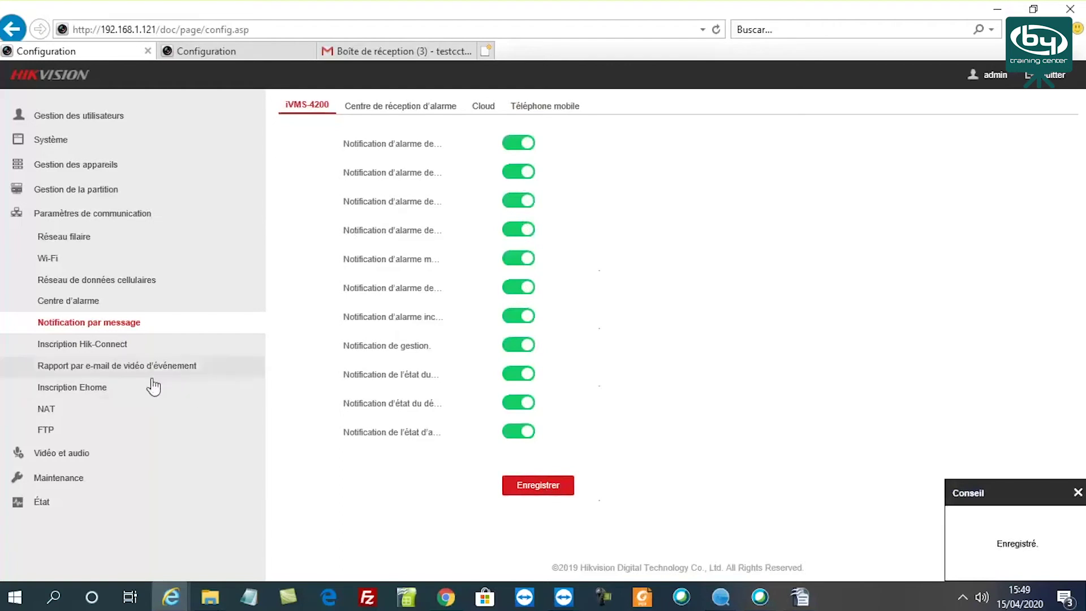
left_click(121, 453)
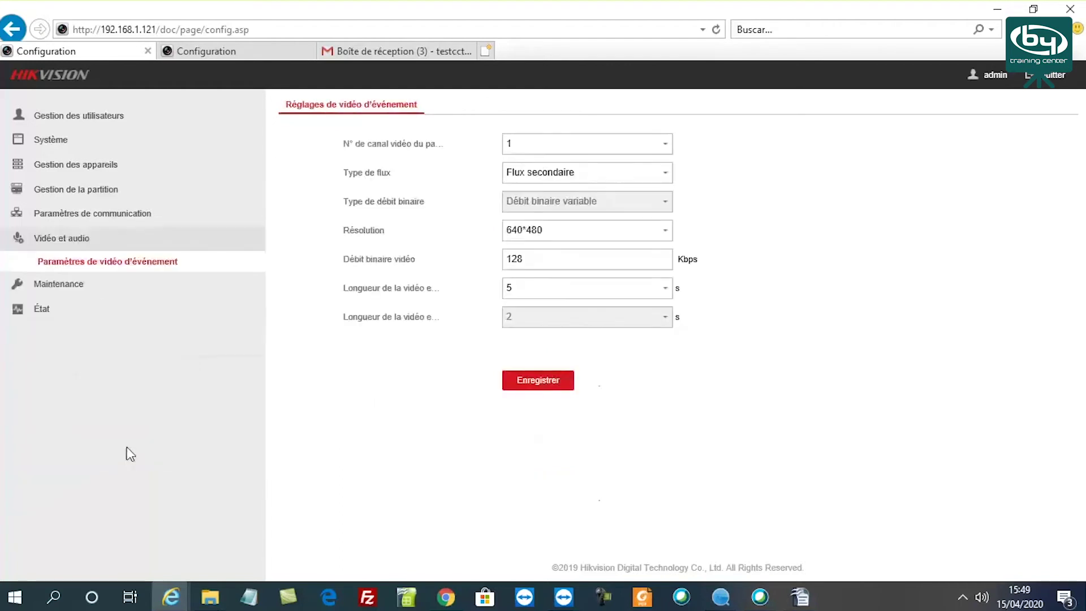
left_click(88, 284)
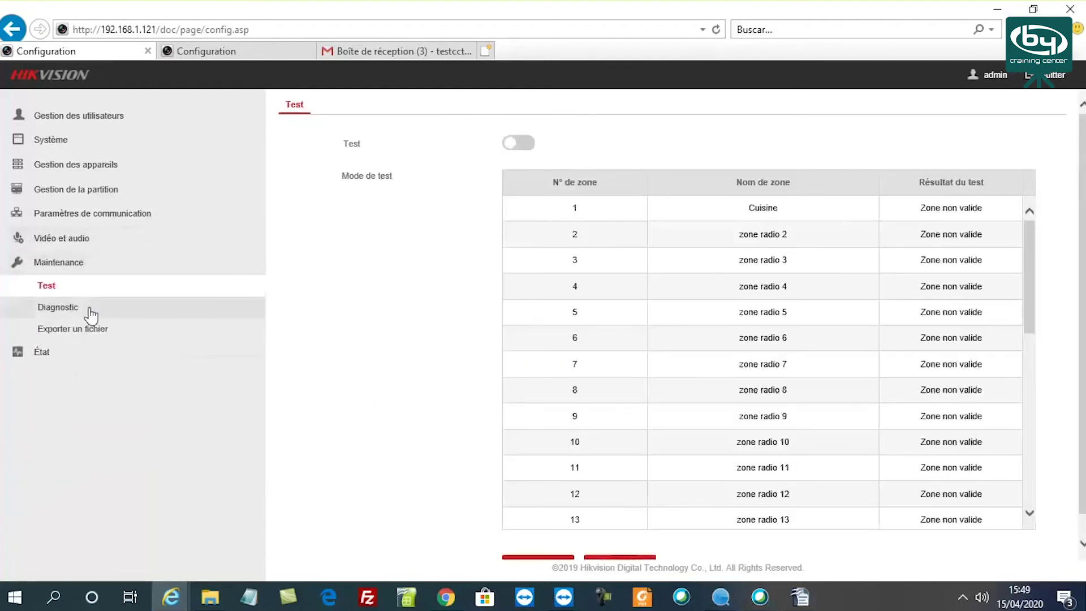
- Change zone 1 Cuisine's Type to Zone immédiate and save it with OK
left_click(86, 165)
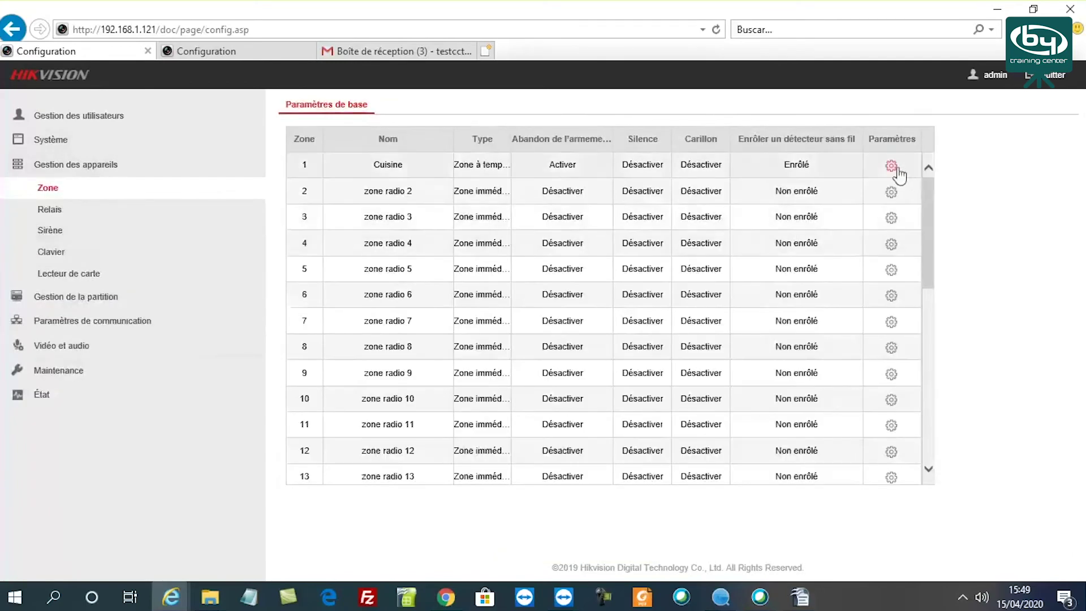
left_click(891, 165)
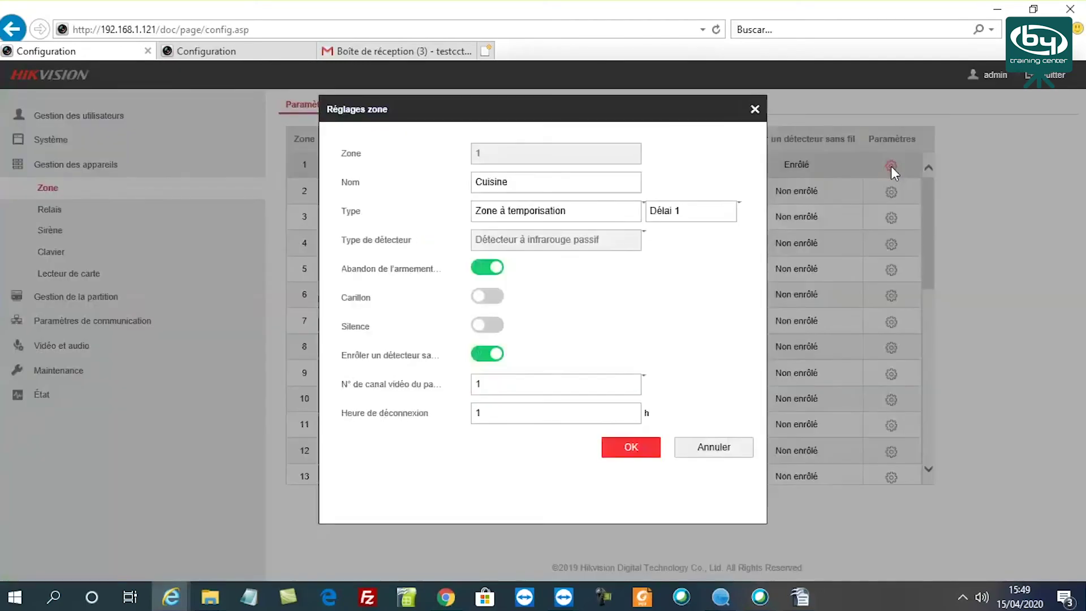
left_click(587, 218)
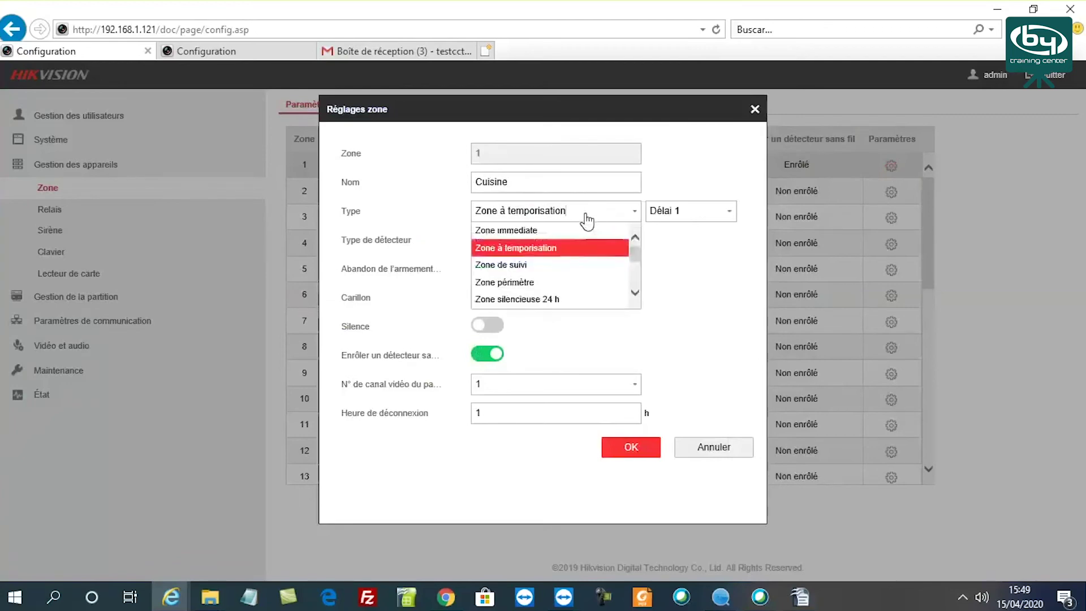
left_click(578, 230)
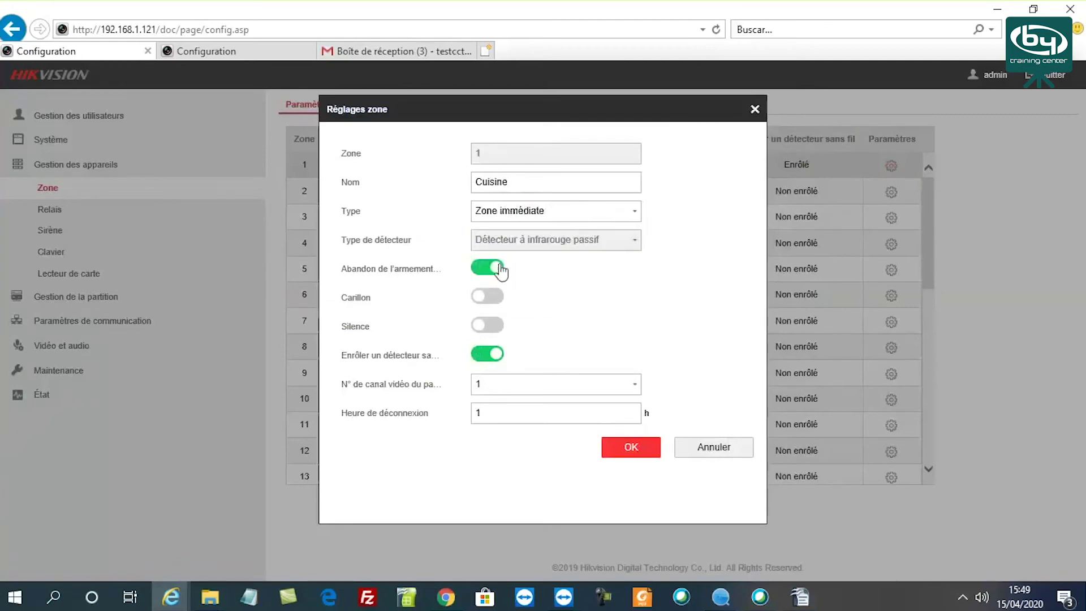
left_click(643, 453)
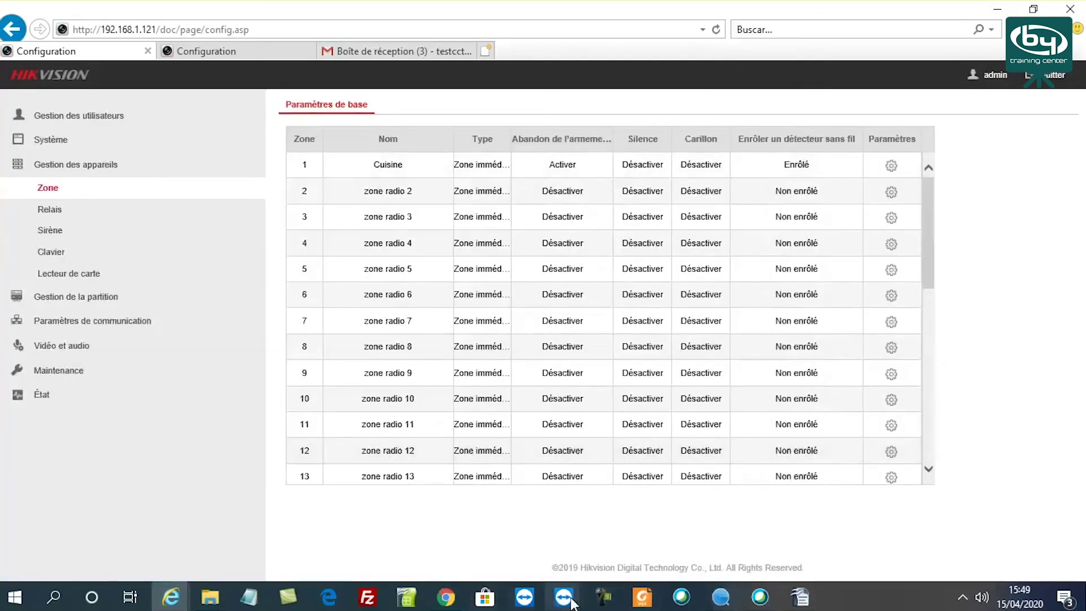
- In the phone's Hik-Connect, open the DS-PWA32-HSR panel and disarm Partition 1
mouse_move(570, 603)
left_click(684, 523)
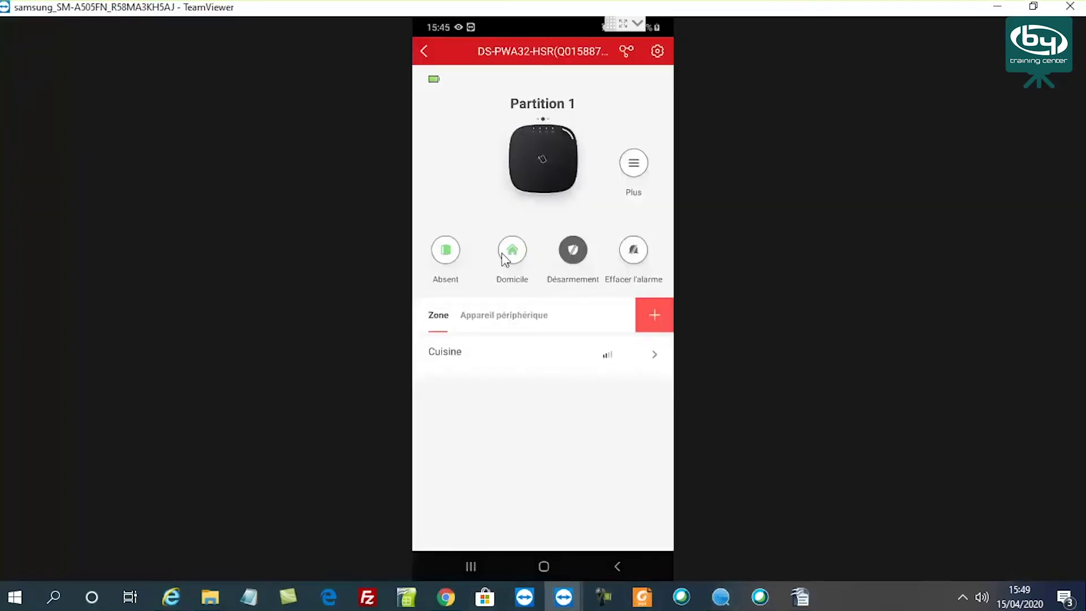
key("Escape")
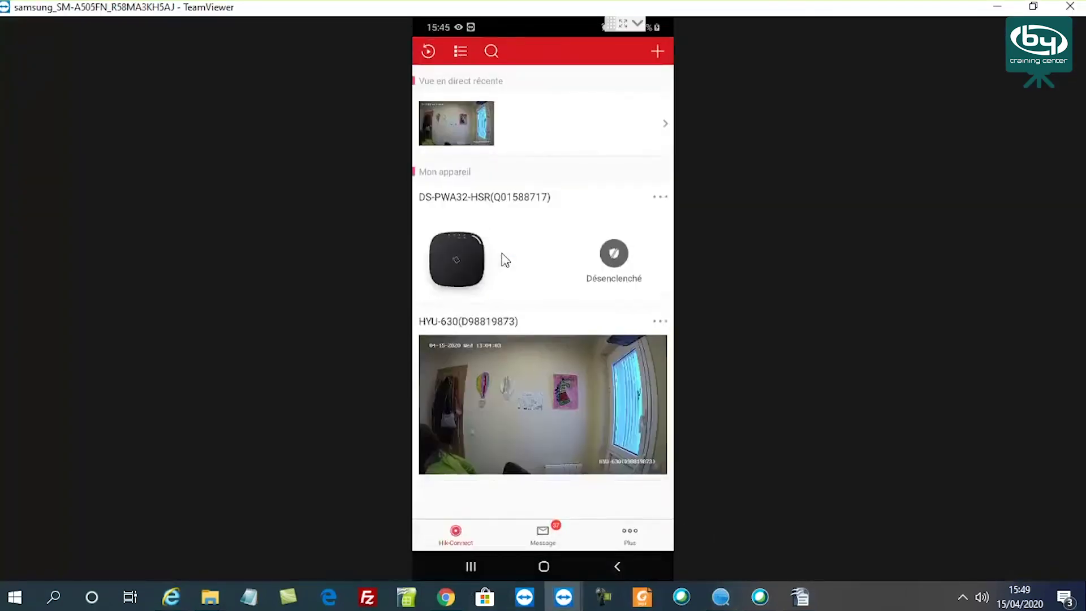
left_click(505, 260)
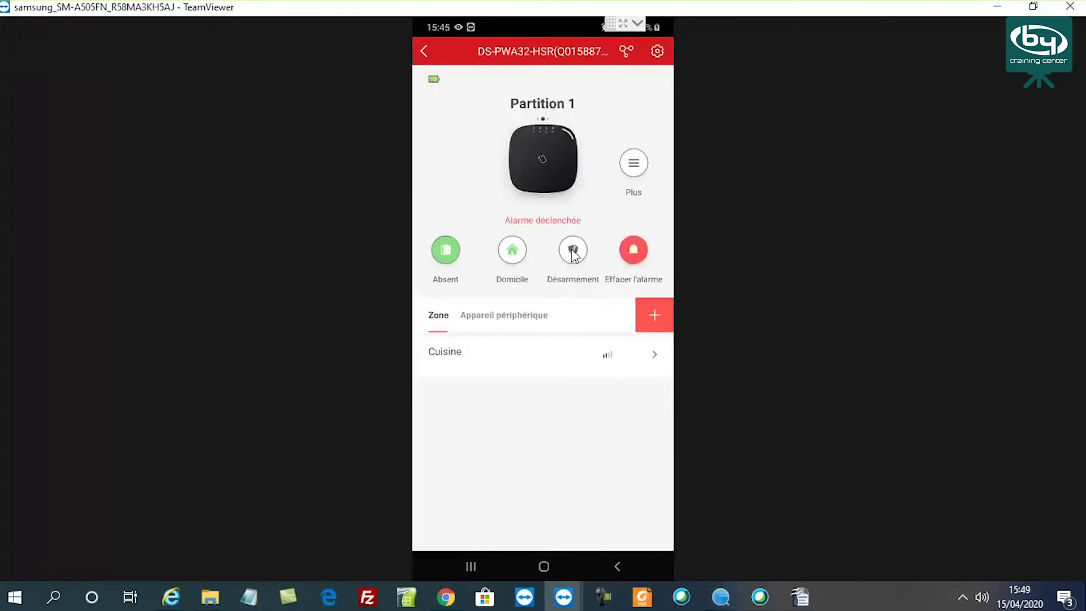
left_click(574, 255)
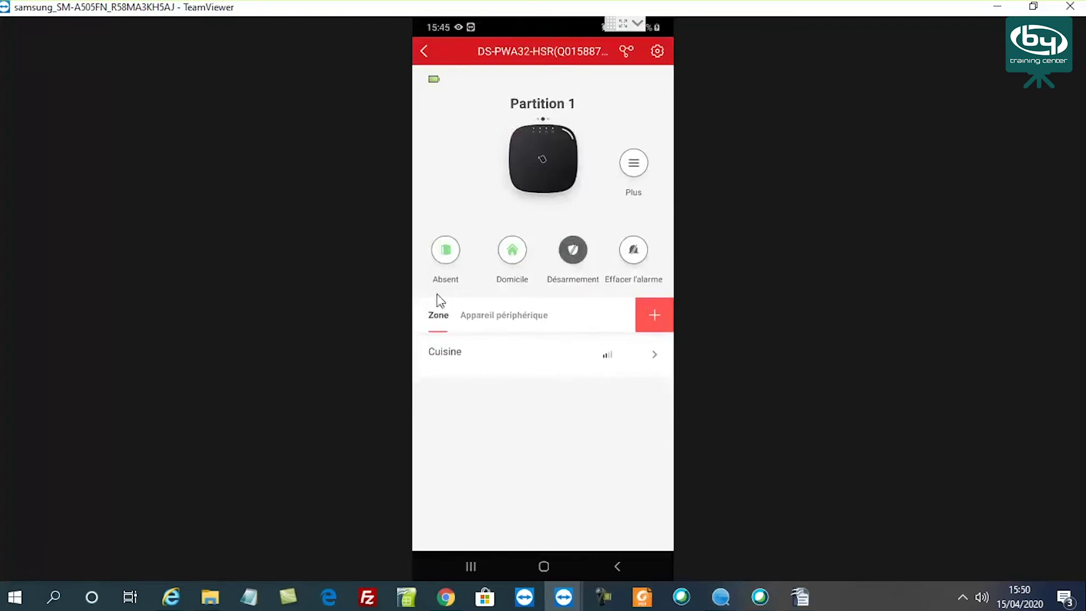
- Arm Partition 1 away, play the Cuisine intrusion alarm's camera 1 clip, then refresh the partition page
left_click(447, 257)
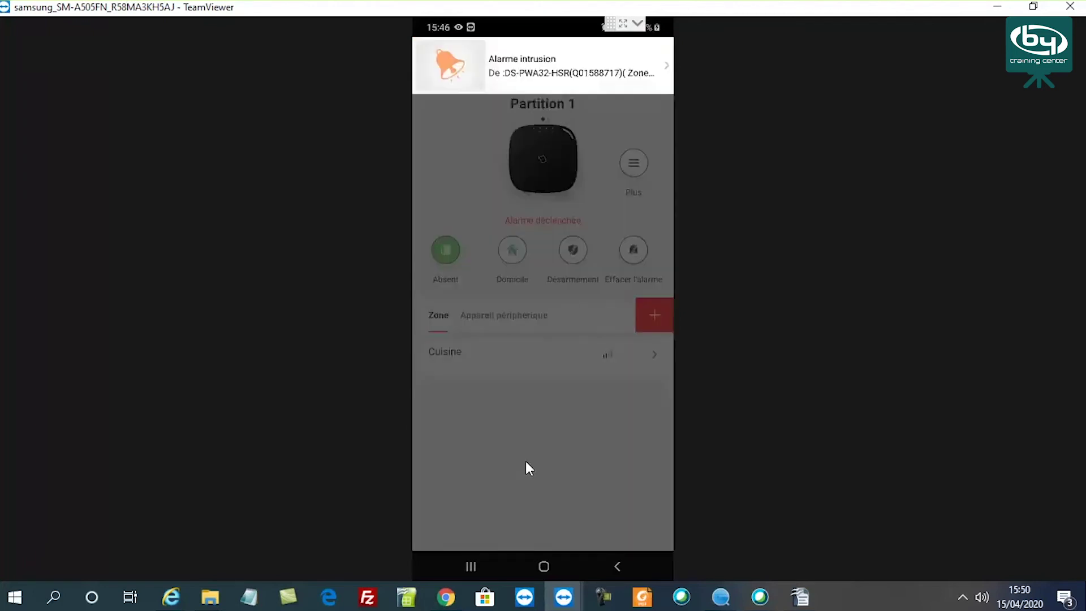
left_click(560, 67)
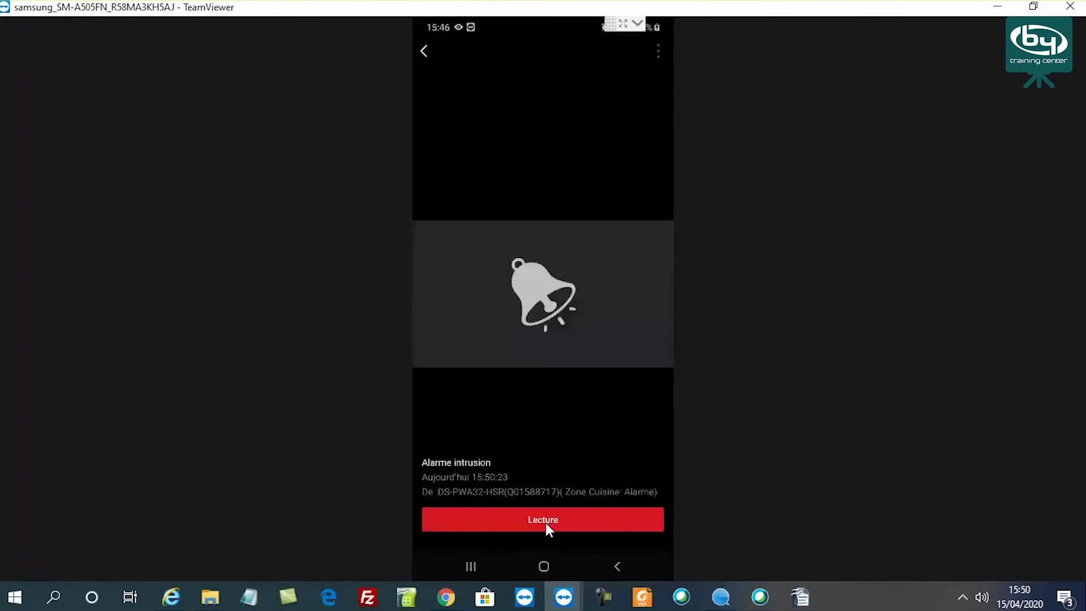
left_click(547, 525)
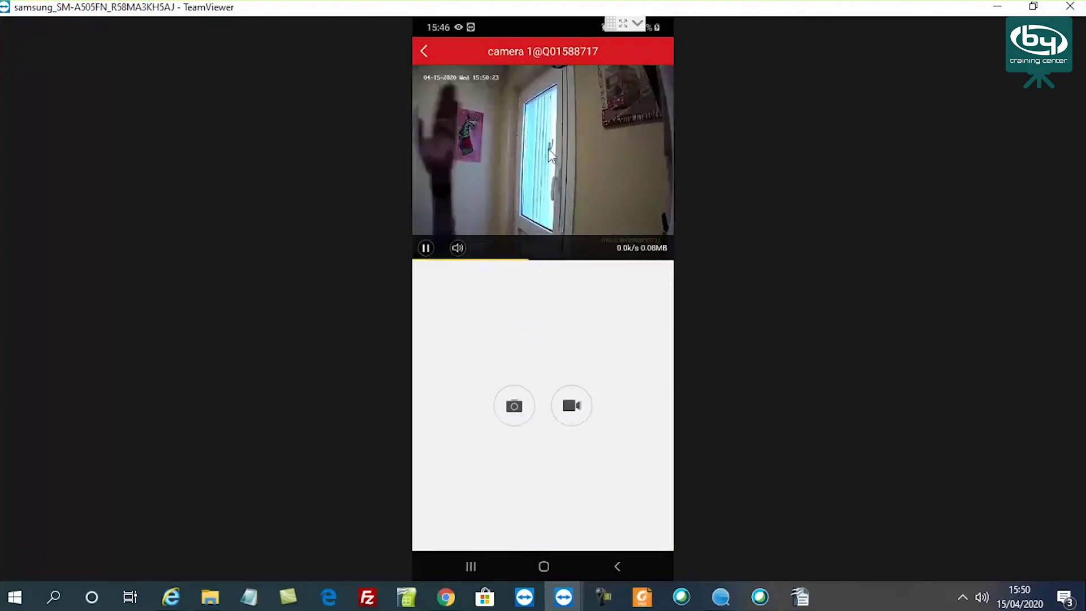
left_click(525, 134)
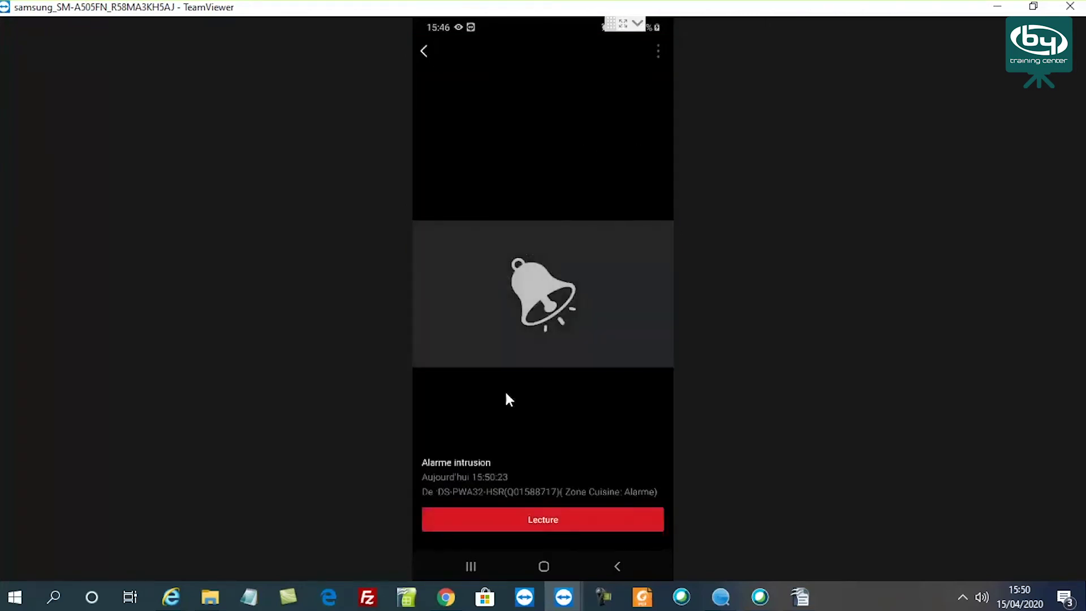
left_click(620, 568)
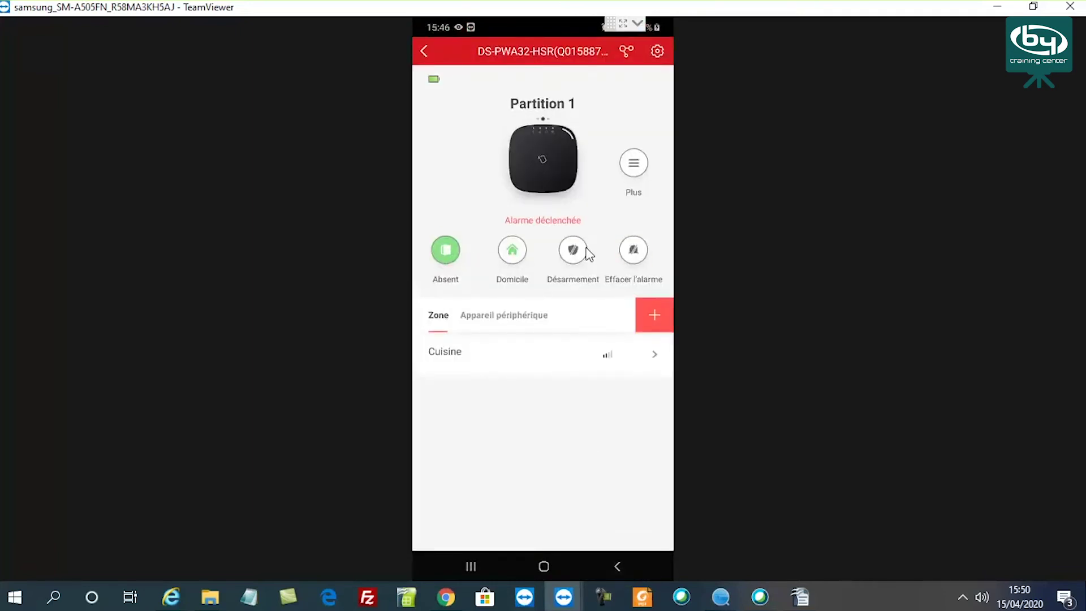
left_click_drag(572, 250, 554, 319)
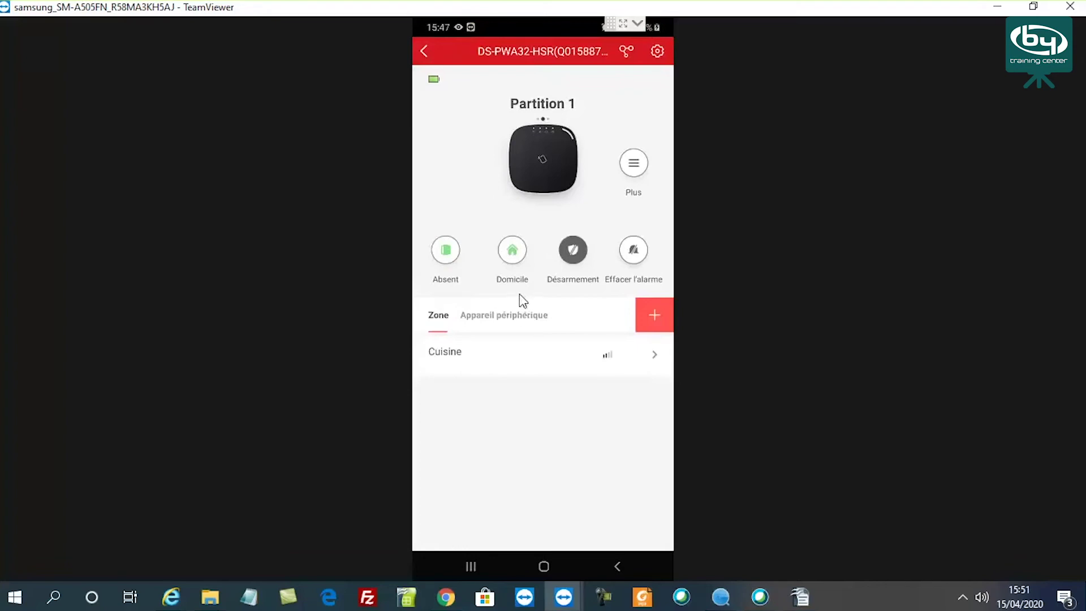
- Open the alarm message list and play the 15:50:23 intrusion alarm's camera clip
left_click(619, 567)
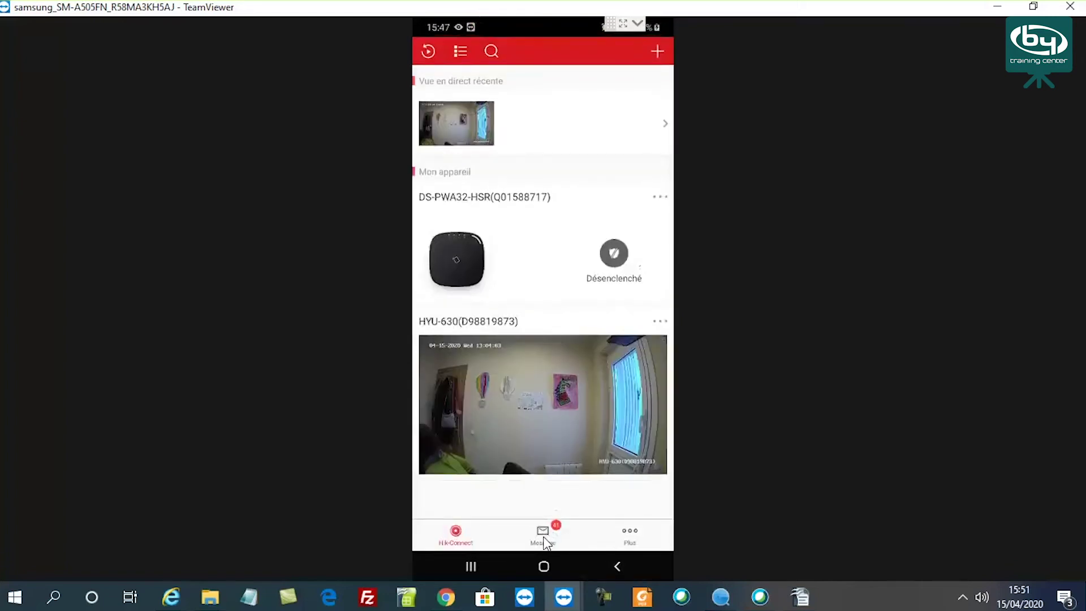
left_click(543, 536)
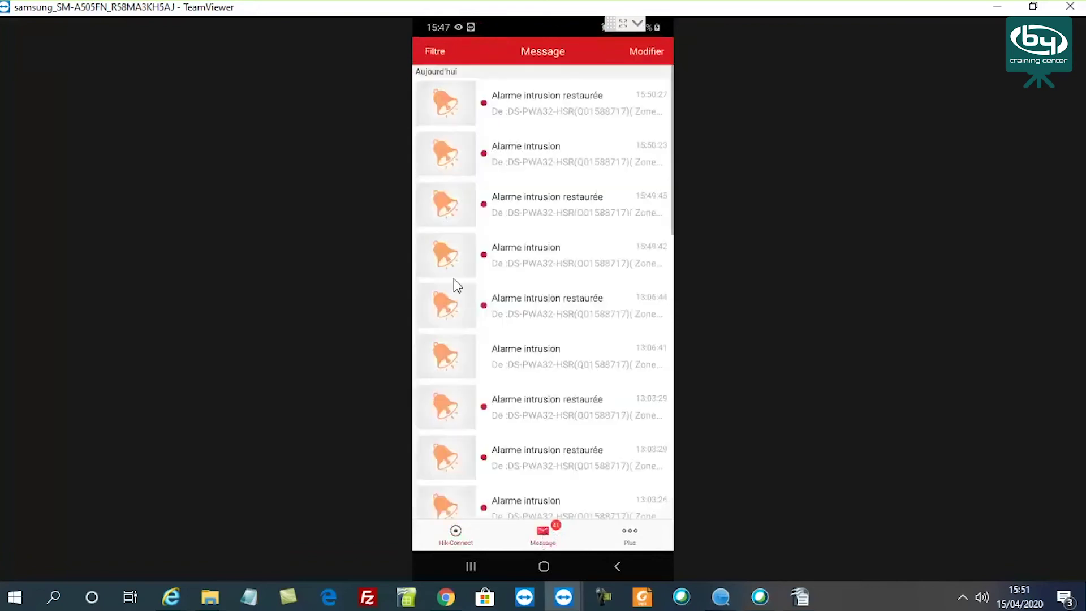
left_click(547, 164)
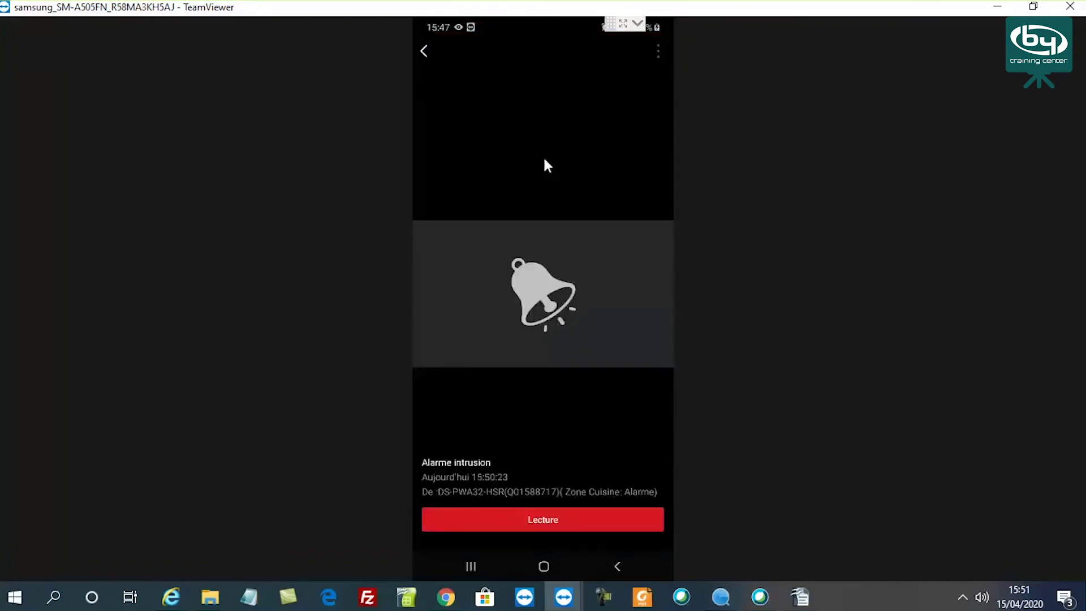
left_click(544, 521)
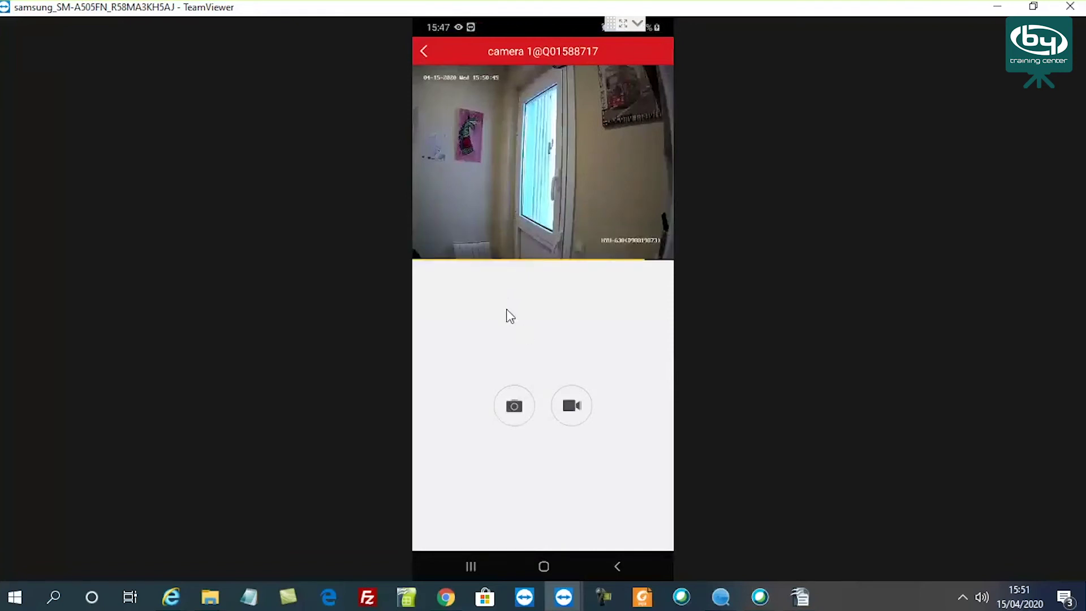
left_click(423, 51)
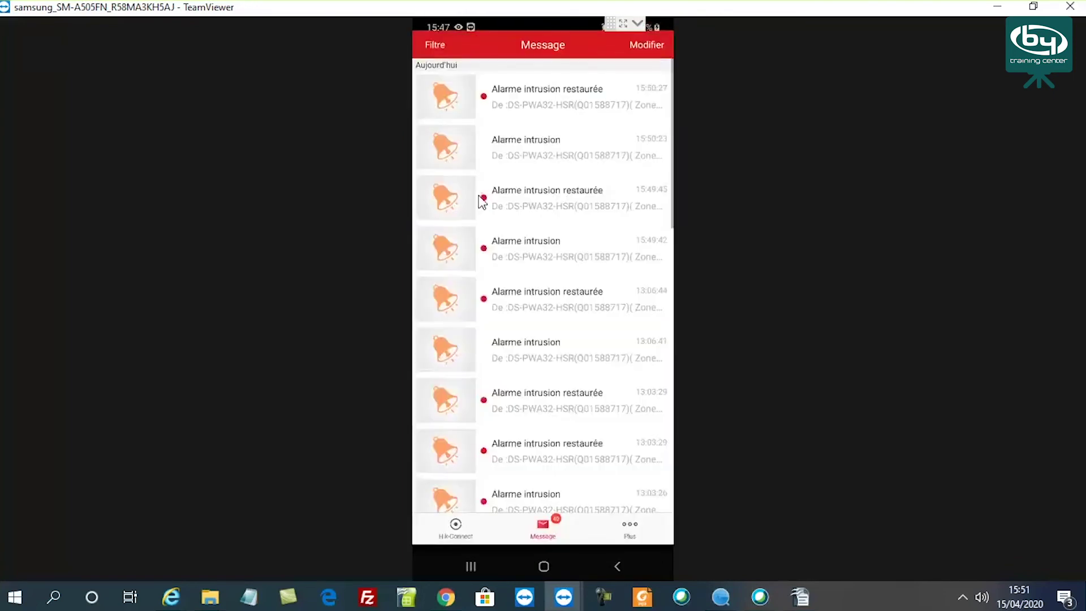
- Play the 15:49:42 alarm's clip and check the 13:06:41 alarm, which shows no video
left_click(516, 274)
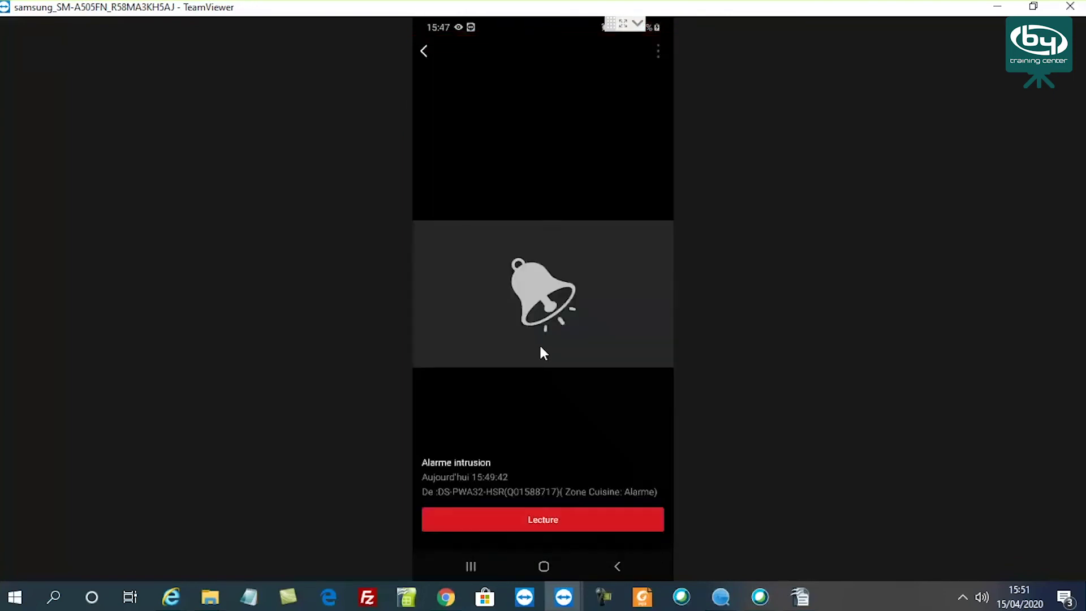
left_click(535, 505)
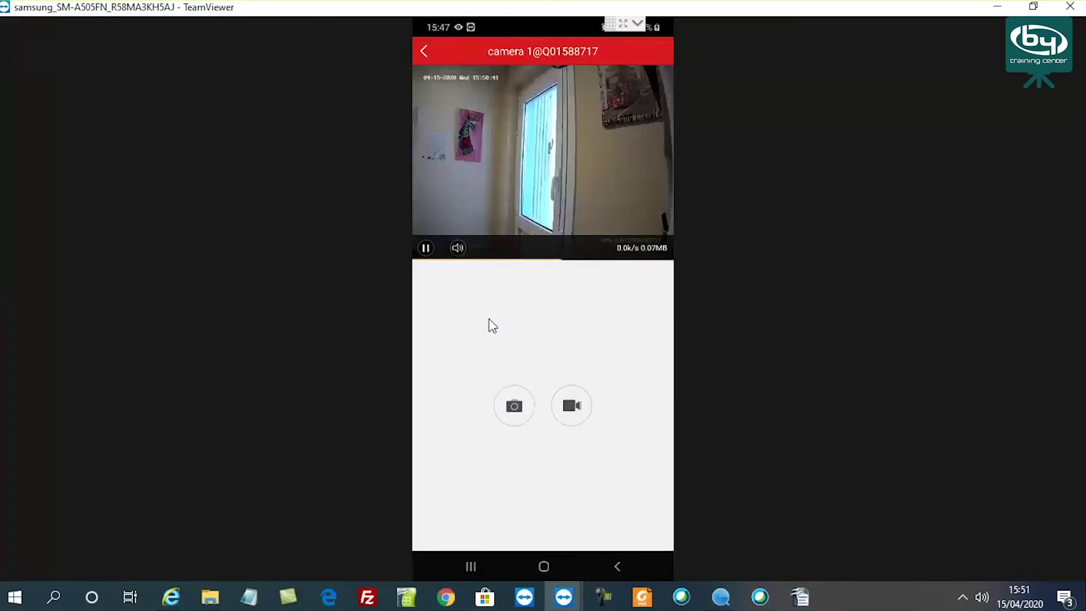
left_click(424, 51)
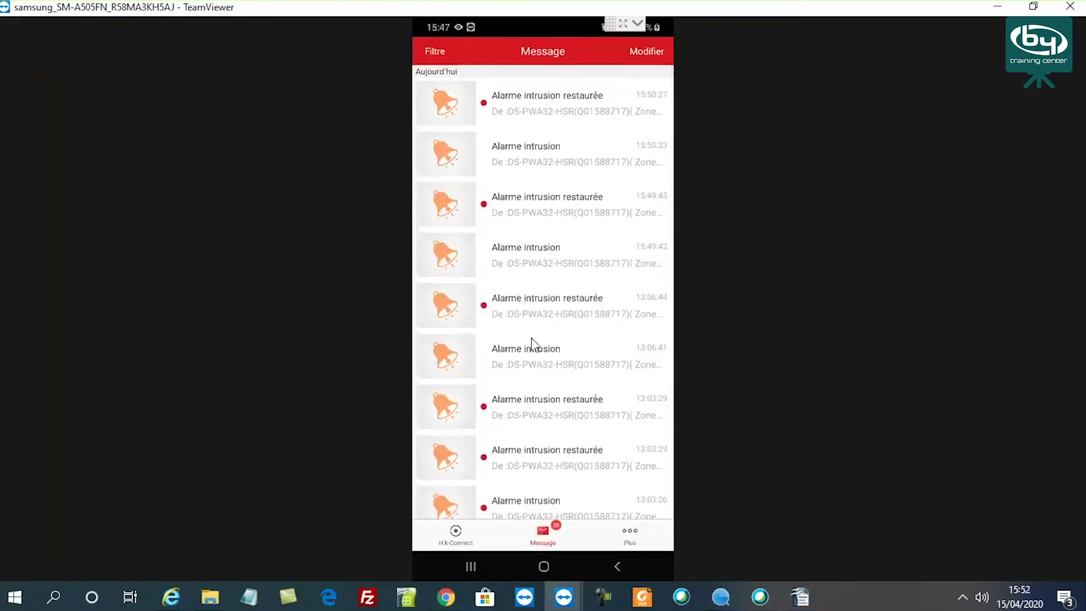
left_click(539, 357)
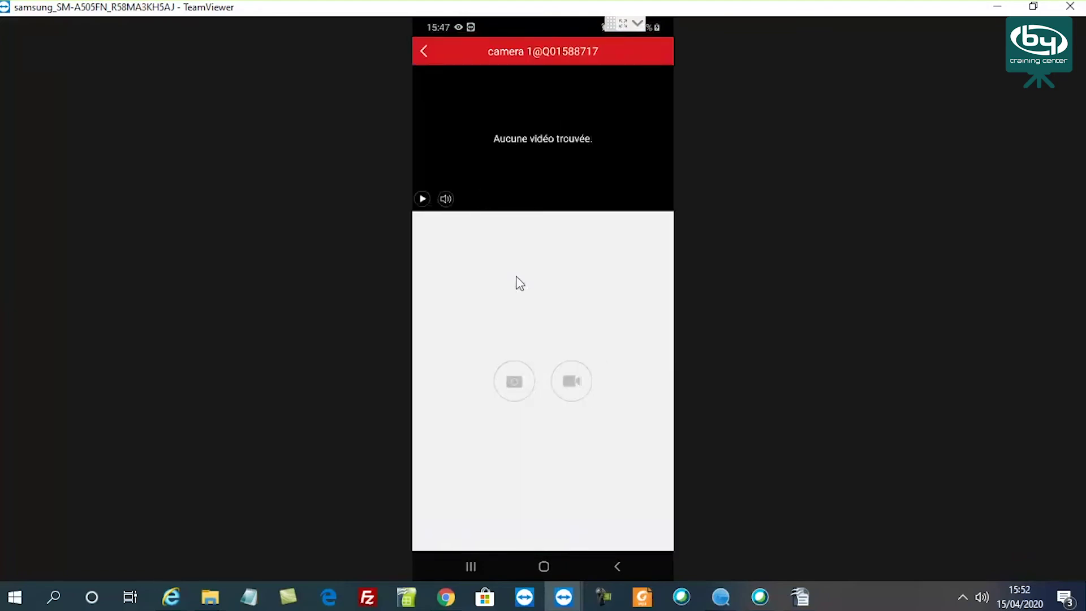
left_click(424, 52)
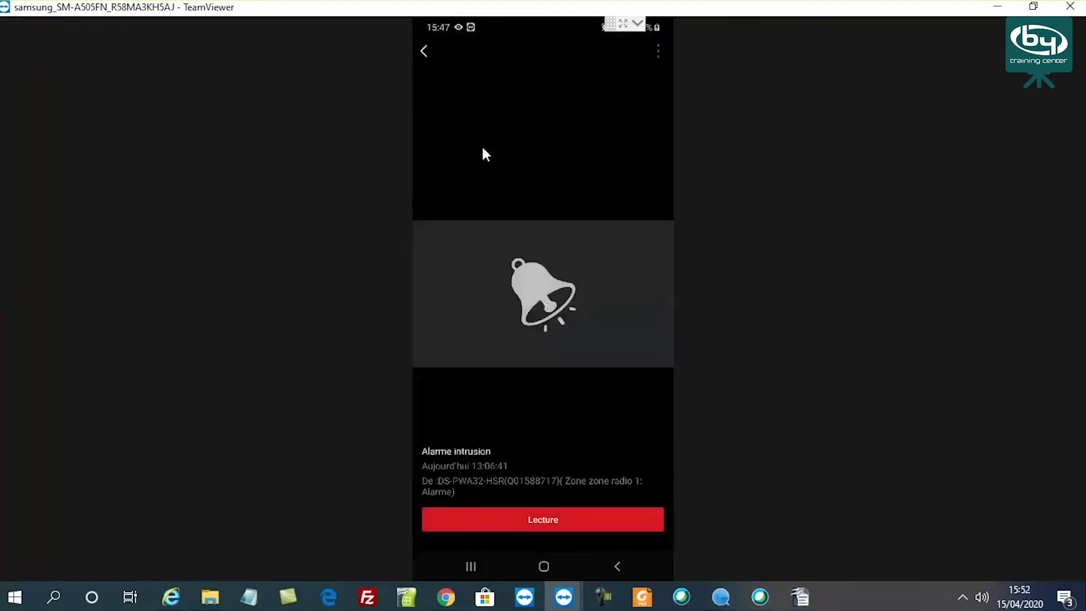
left_click(424, 52)
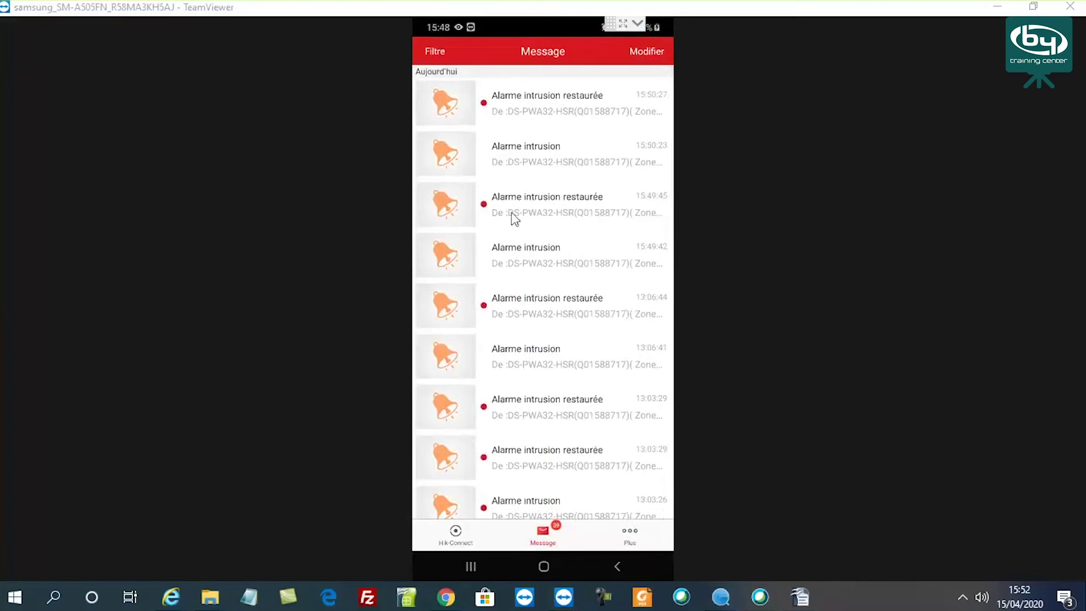
- Return from the messages to the DS-PWA32-HSR panel's Partition 1 page in Hik-Connect
left_click(433, 51)
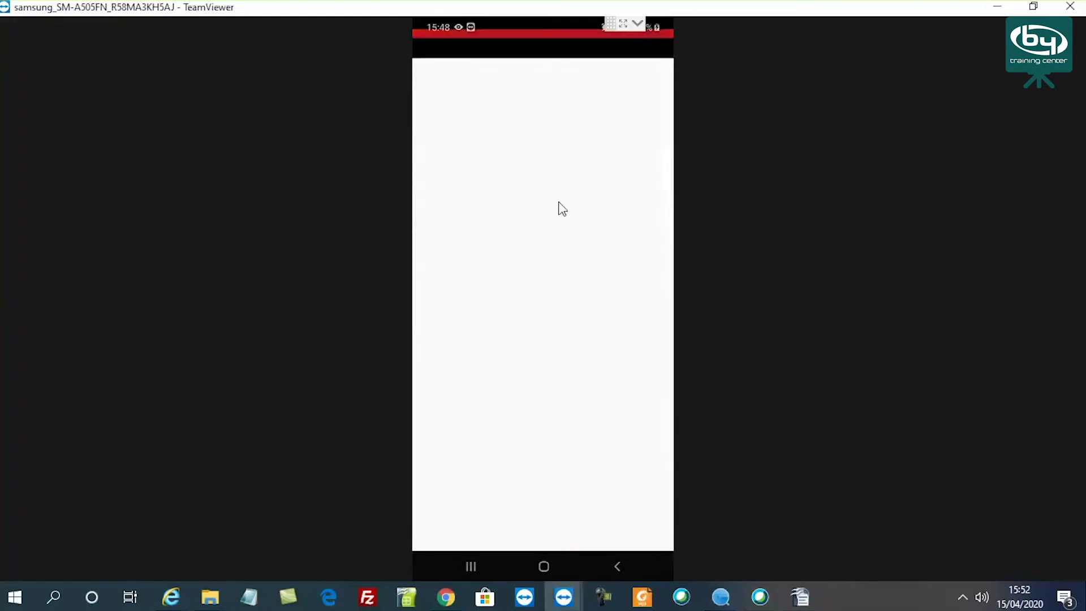
left_click(623, 570)
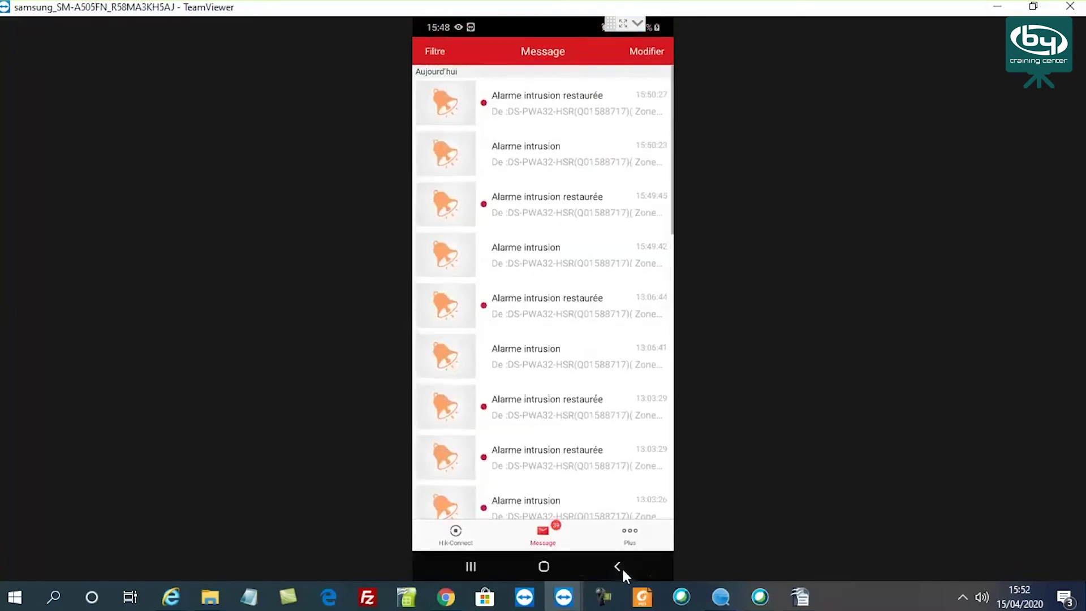
left_click(623, 570)
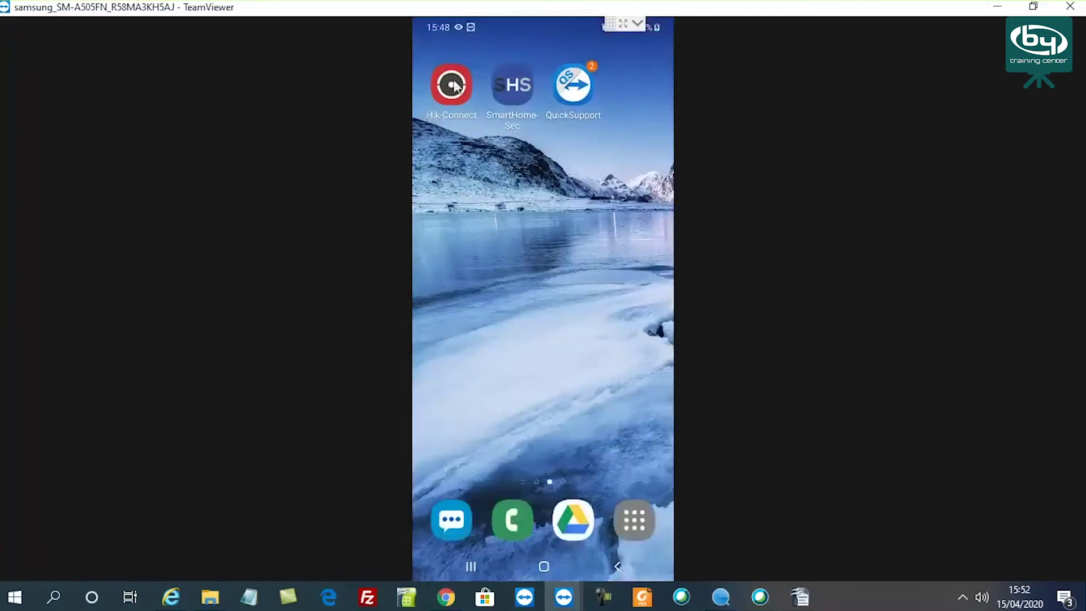
left_click(452, 86)
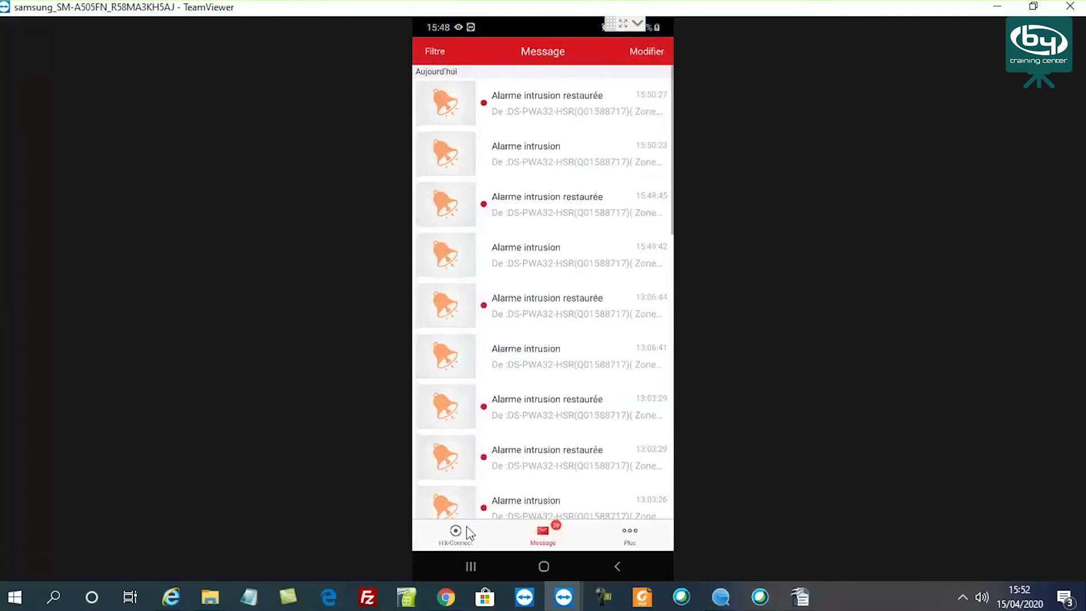
left_click(459, 531)
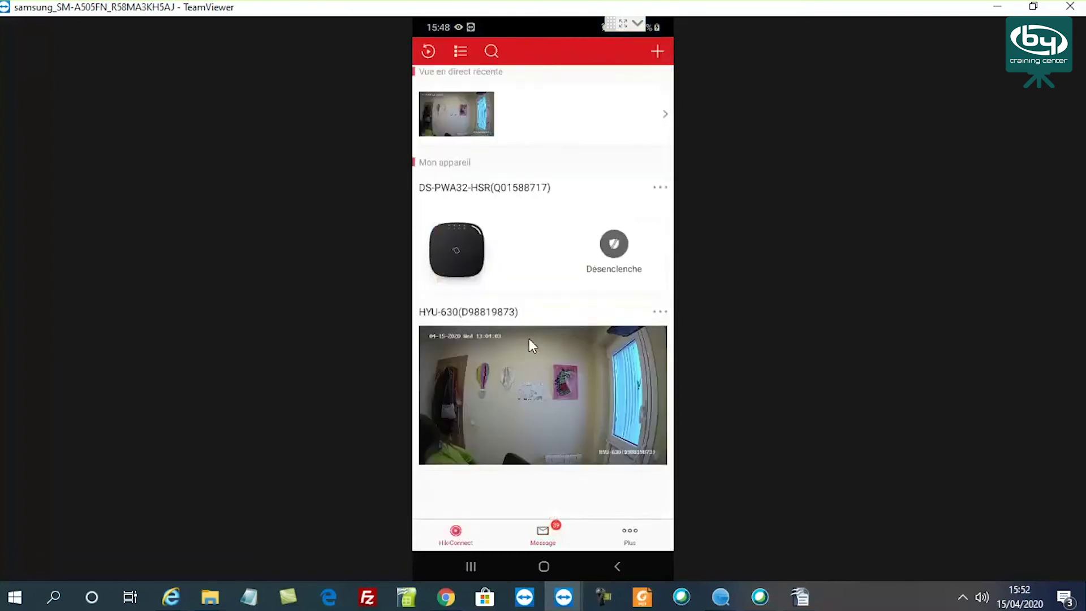
left_click(459, 258)
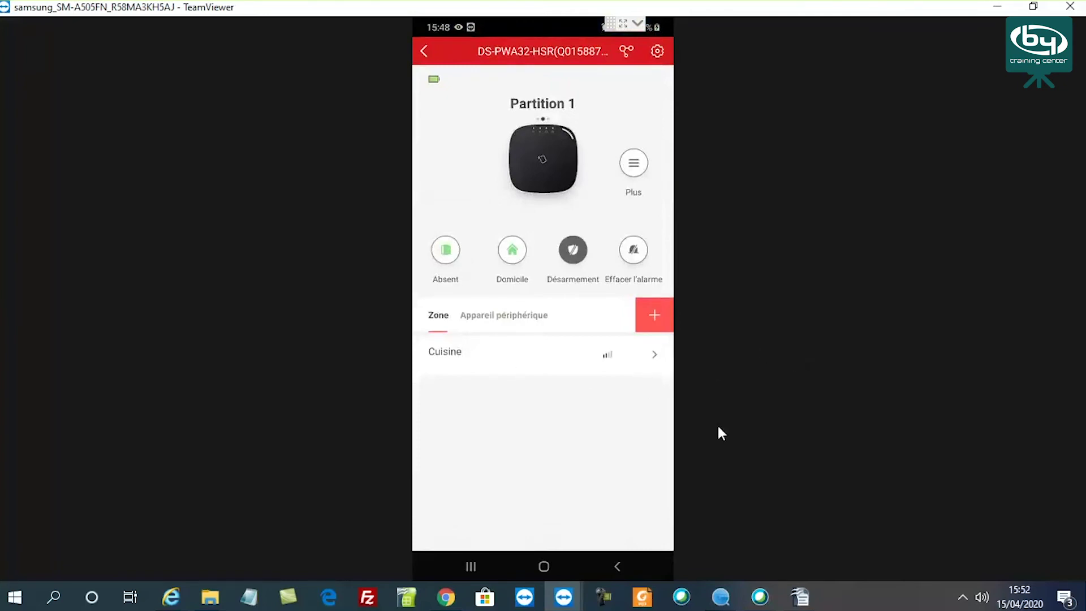
- In the Hikvision configuration window, review adding a network camera with IP recording mode, then cancel
left_click(172, 598)
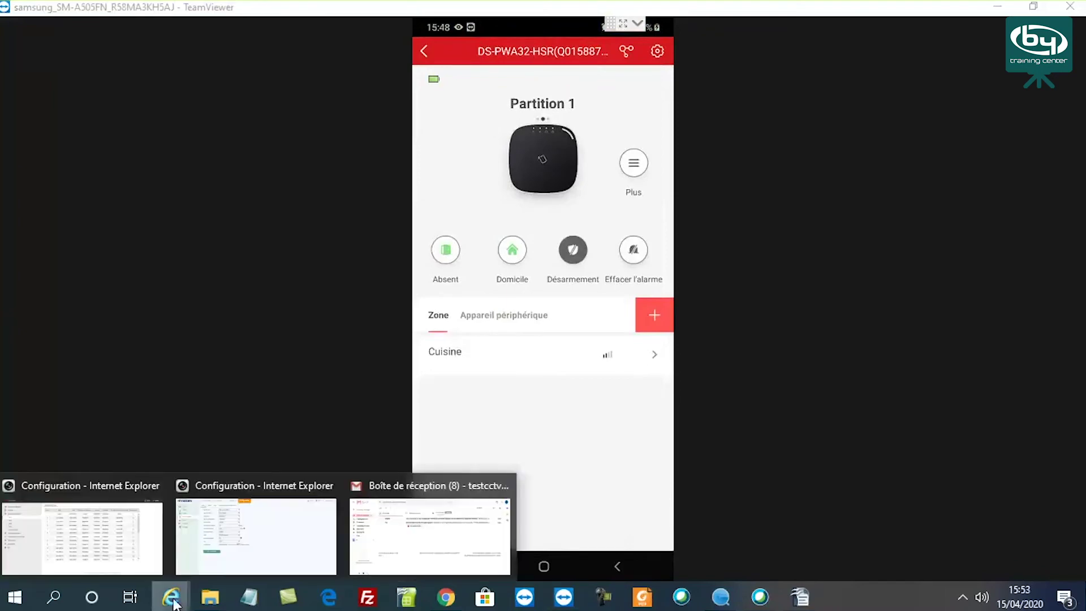
left_click(87, 484)
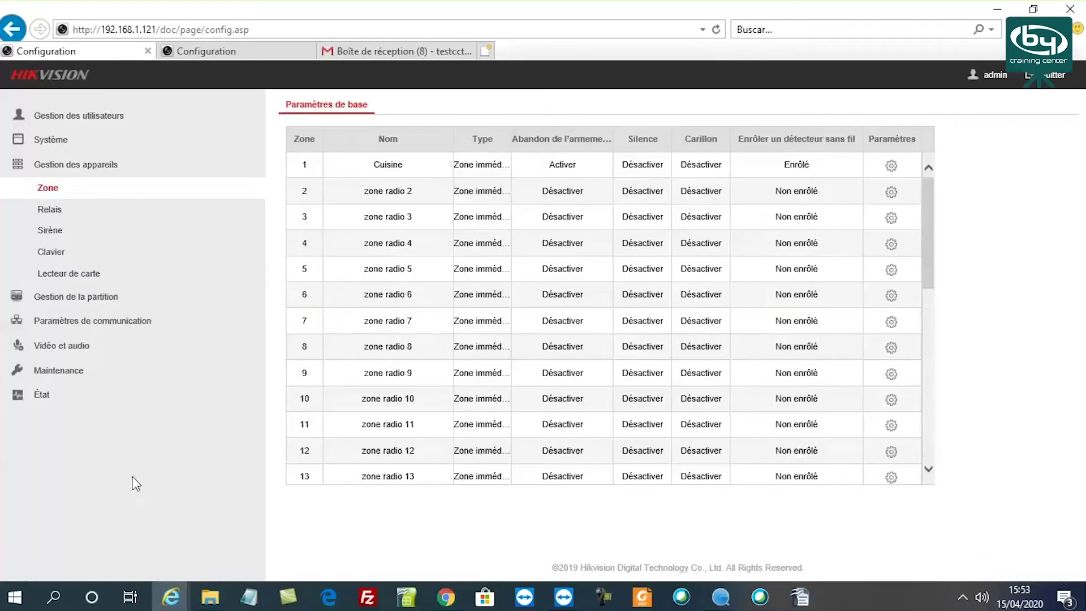
left_click(102, 141)
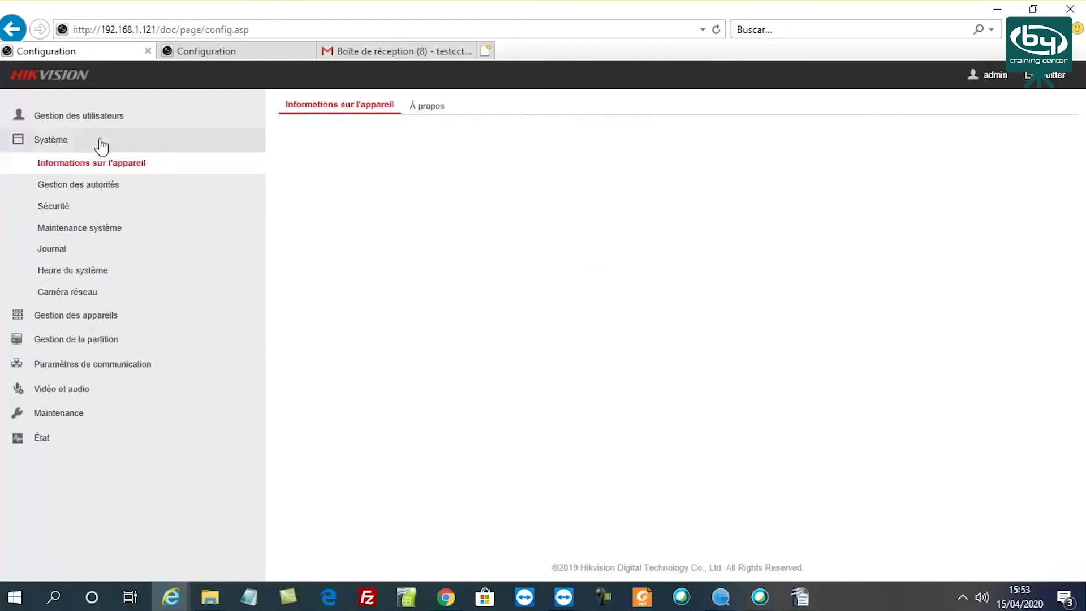
left_click(108, 294)
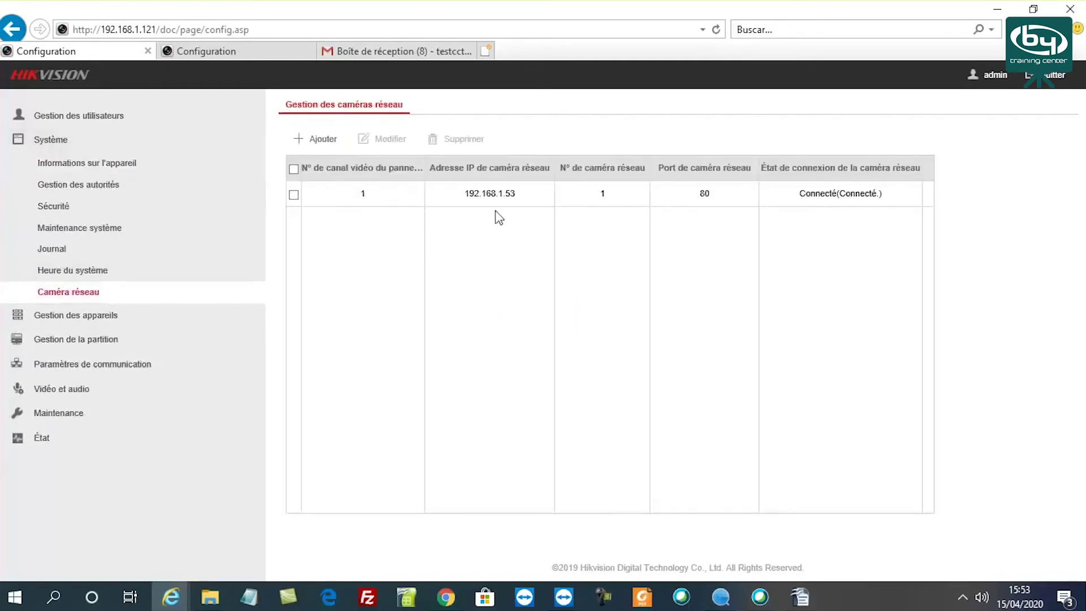
left_click(311, 141)
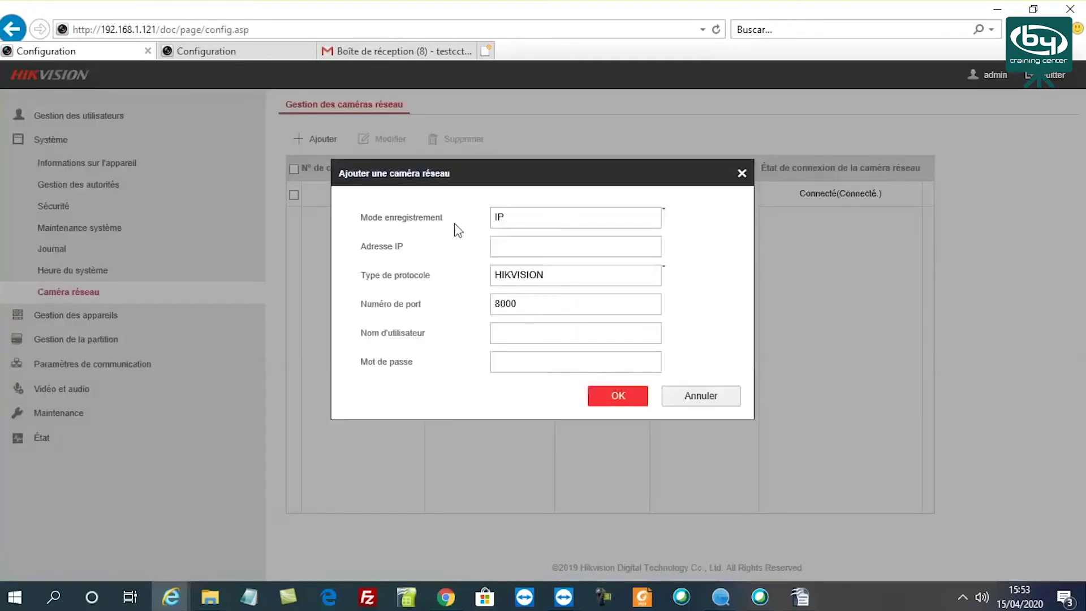
left_click(536, 221)
left_click(529, 237)
left_click(526, 245)
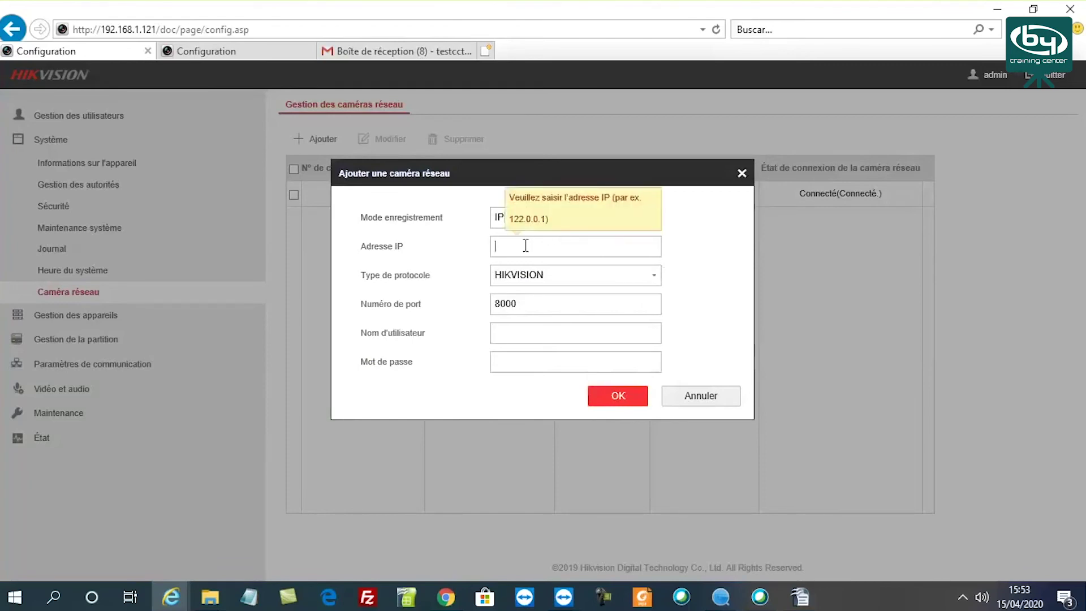
left_click(718, 405)
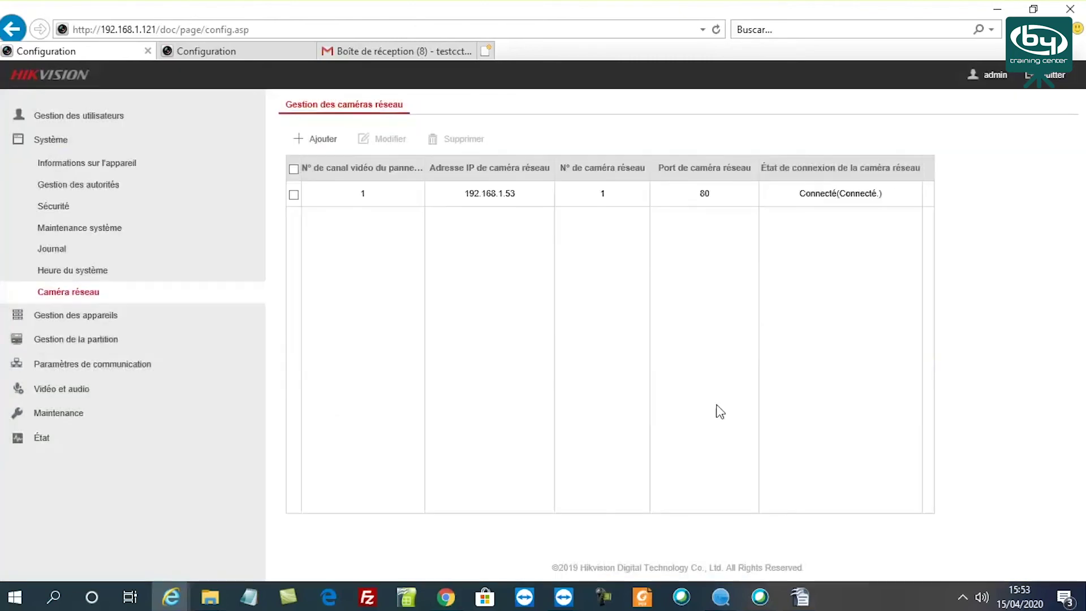
- Inspect zone 2's settings, including its disconnection time, and close without changes
left_click(110, 321)
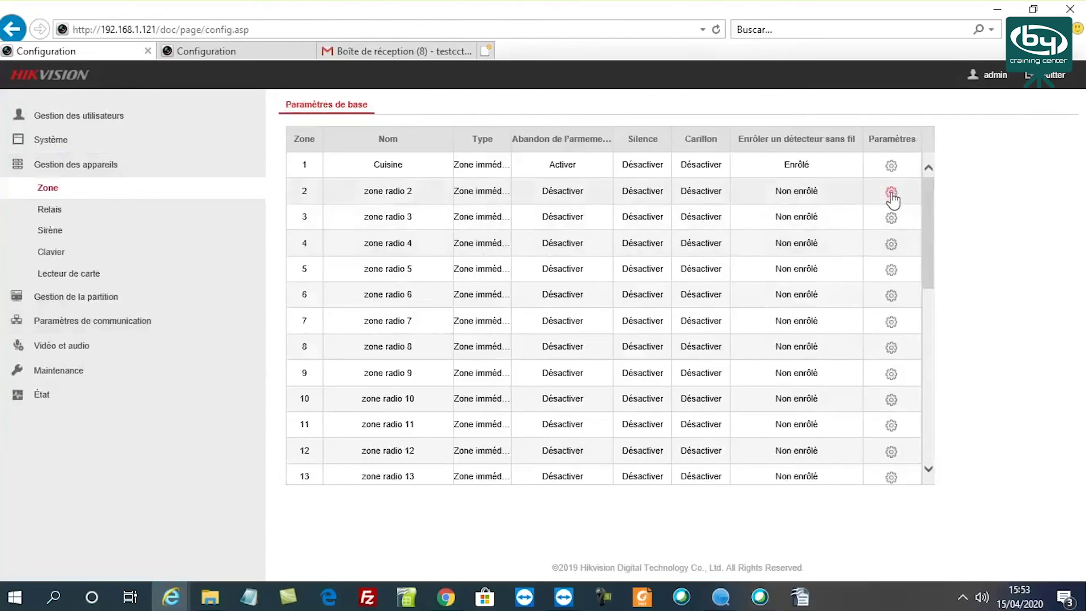
left_click(891, 192)
left_click(493, 380)
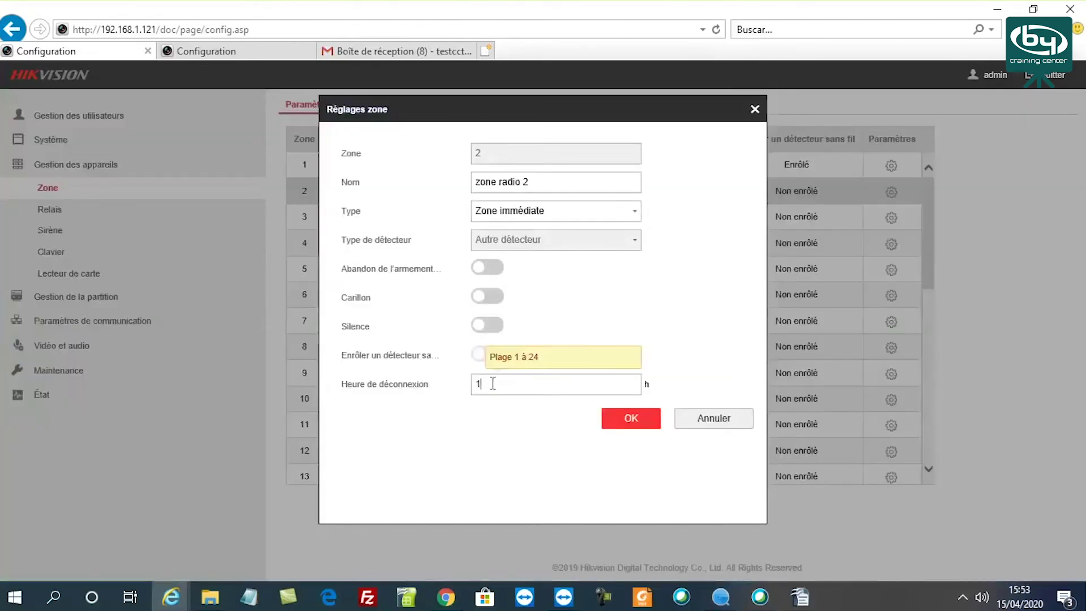
left_click(711, 421)
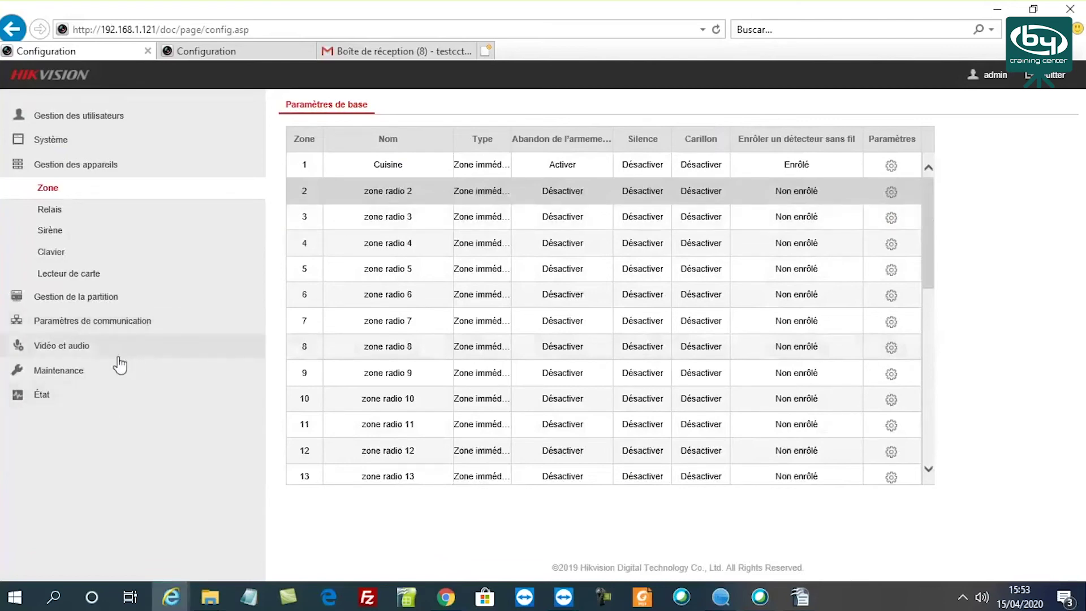
- Check the event video e-mail report settings, then bring up the Gmail inbox
left_click(73, 320)
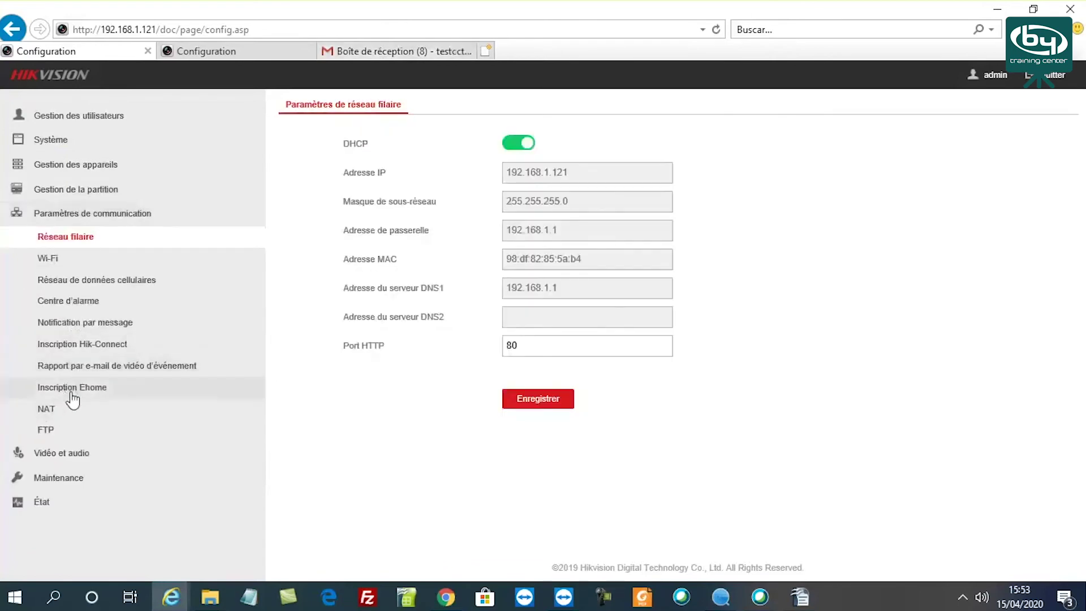
left_click(94, 368)
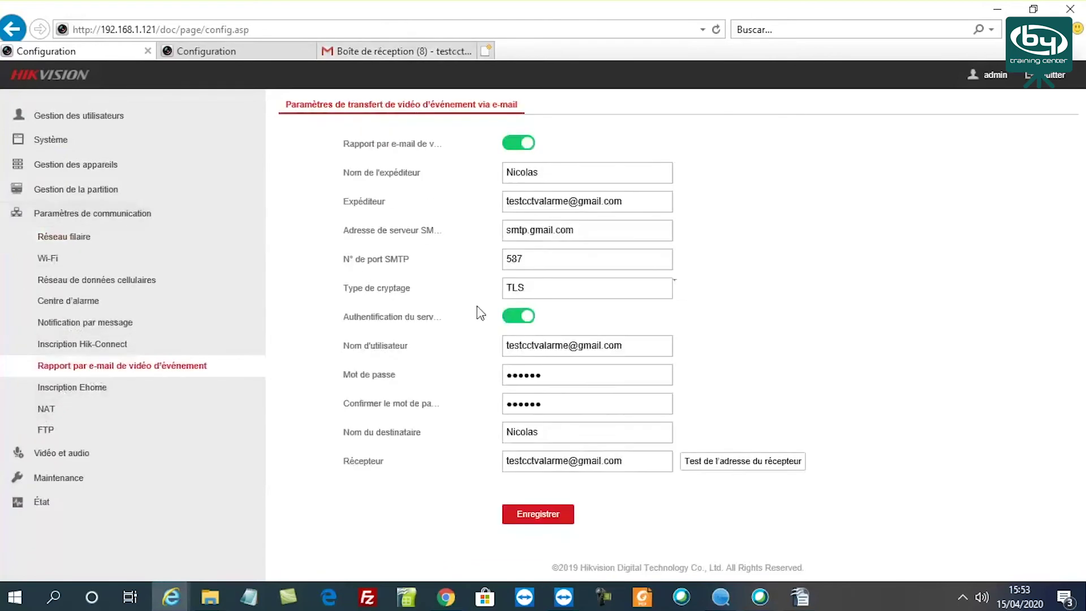
left_click(382, 51)
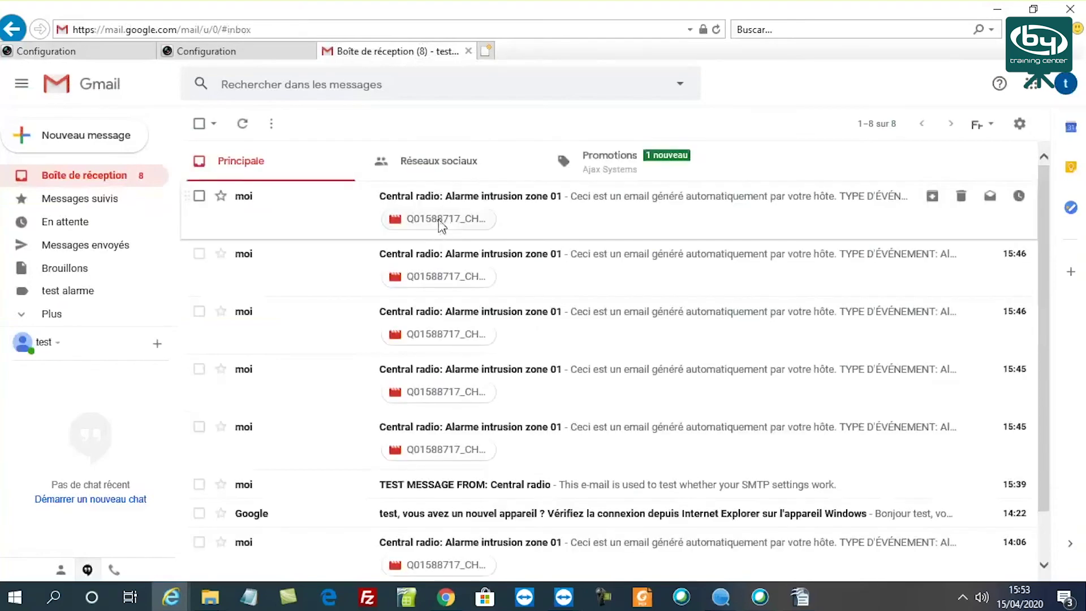
- Download and open the Q01588717_CH01_20200415155041.mp4 clip from the latest alarm e-mail
left_click(440, 220)
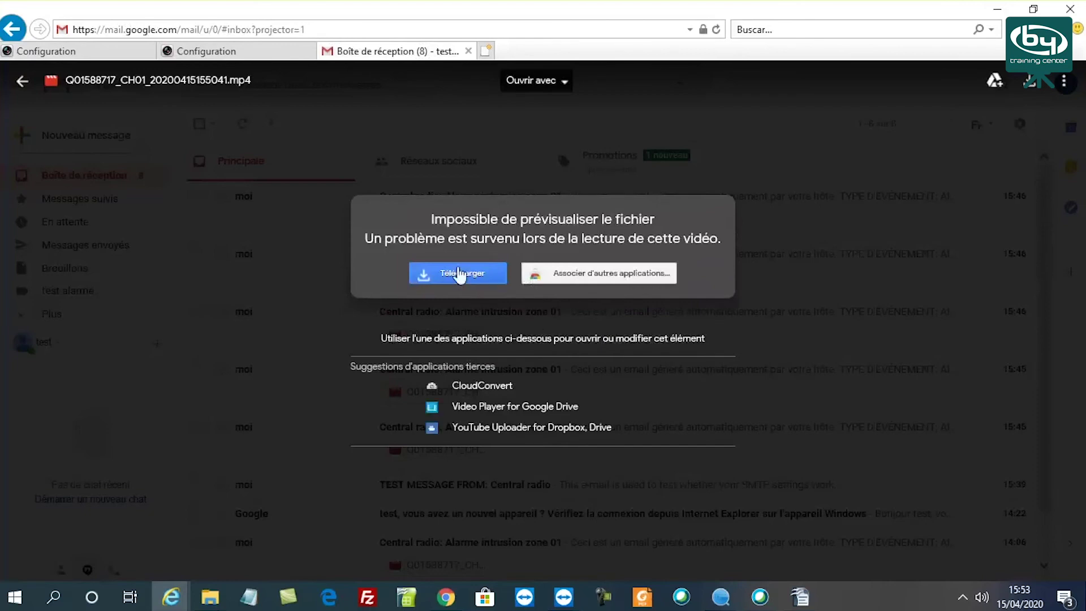
left_click(459, 275)
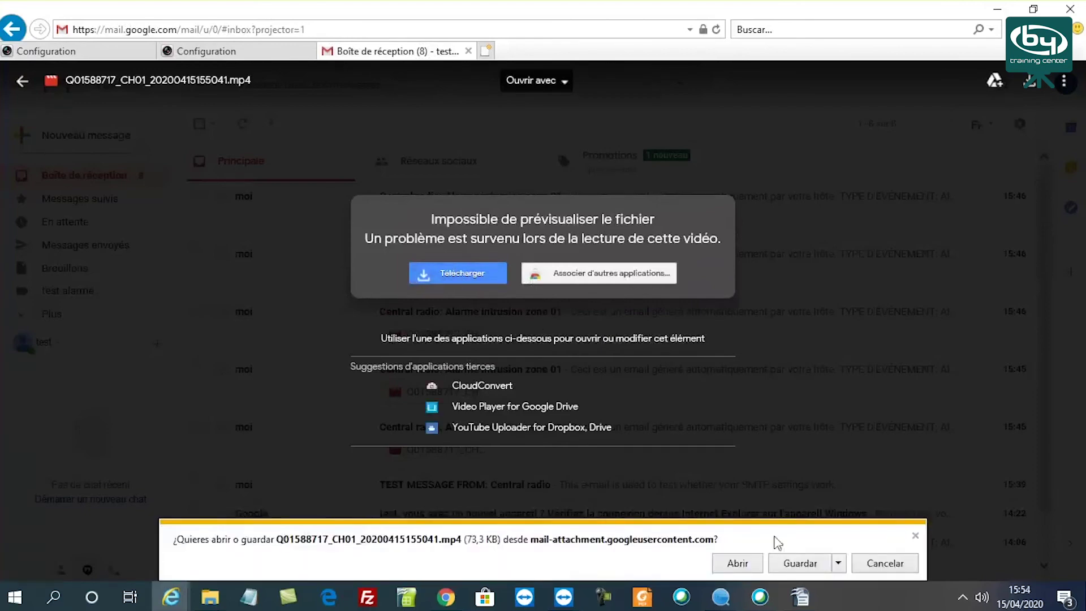
left_click(751, 566)
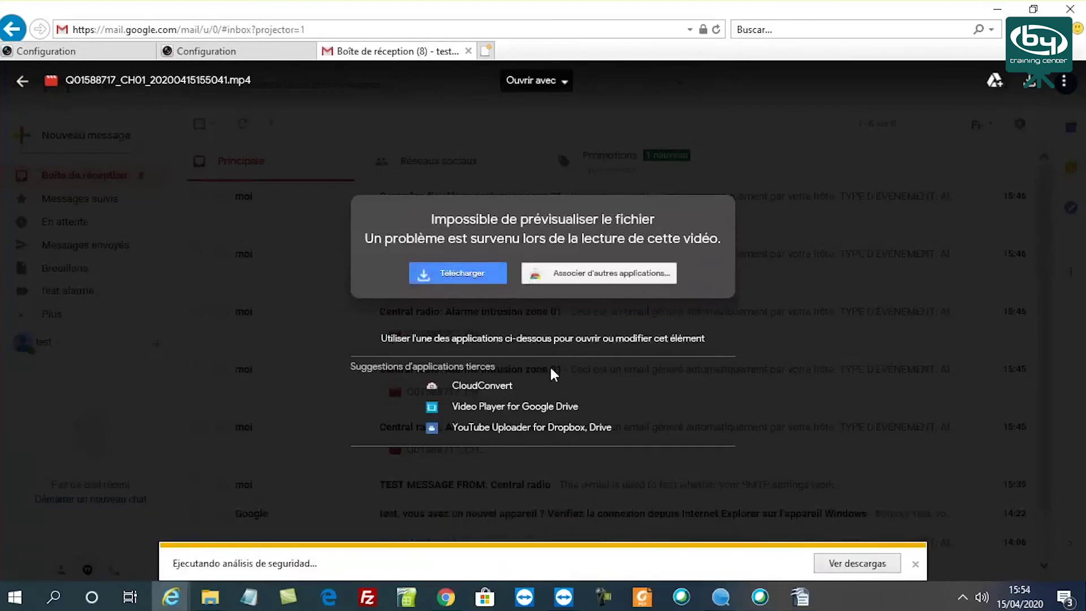
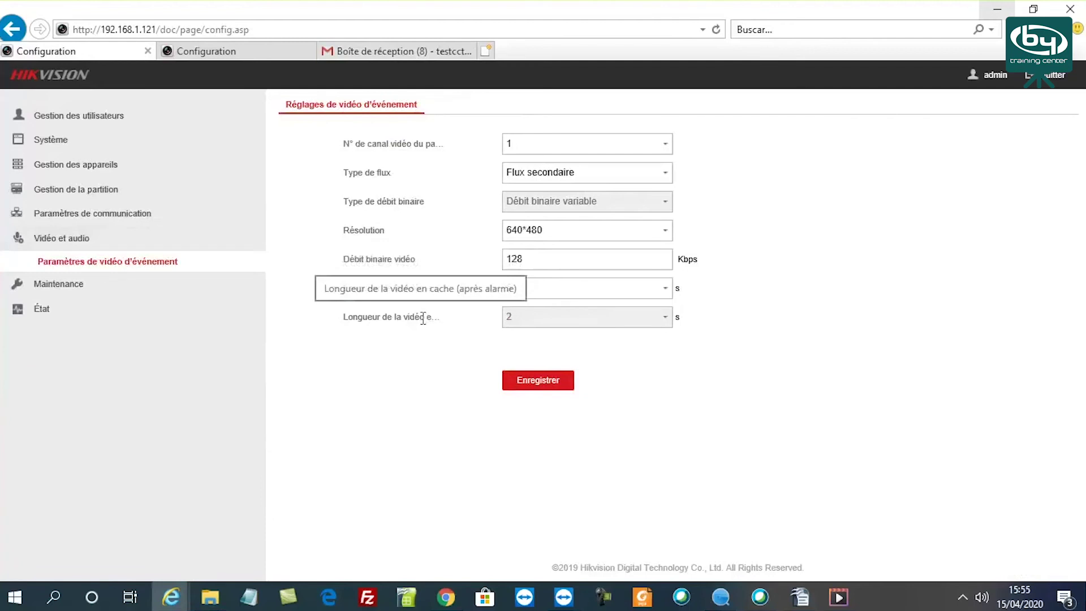
- Save a 5-second cached event video length, then go to the wired network settings
left_click(576, 295)
left_click(573, 321)
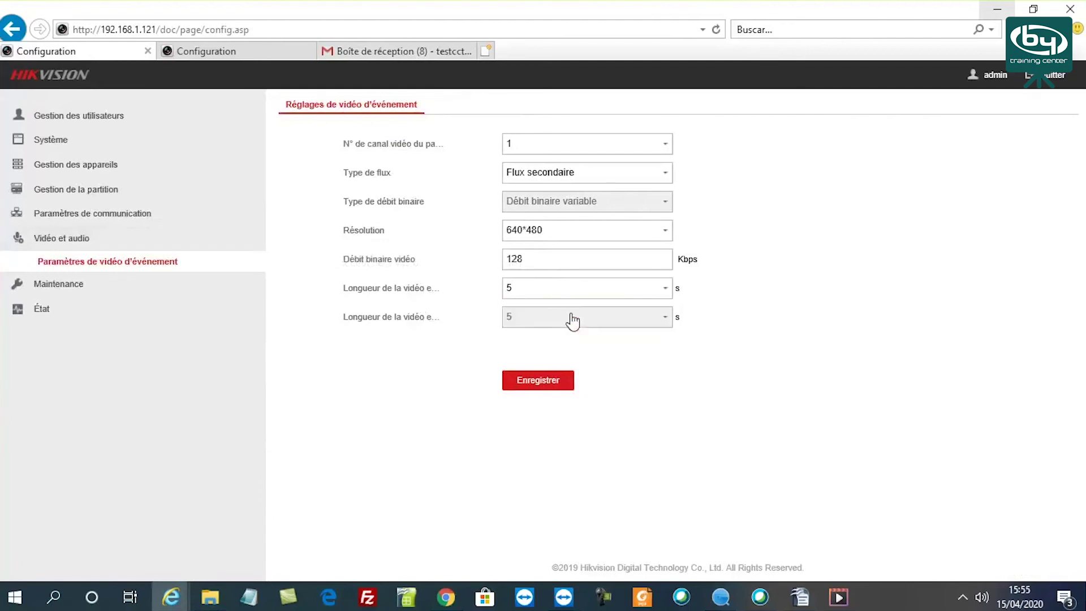
key("2")
left_click(542, 390)
left_click(143, 218)
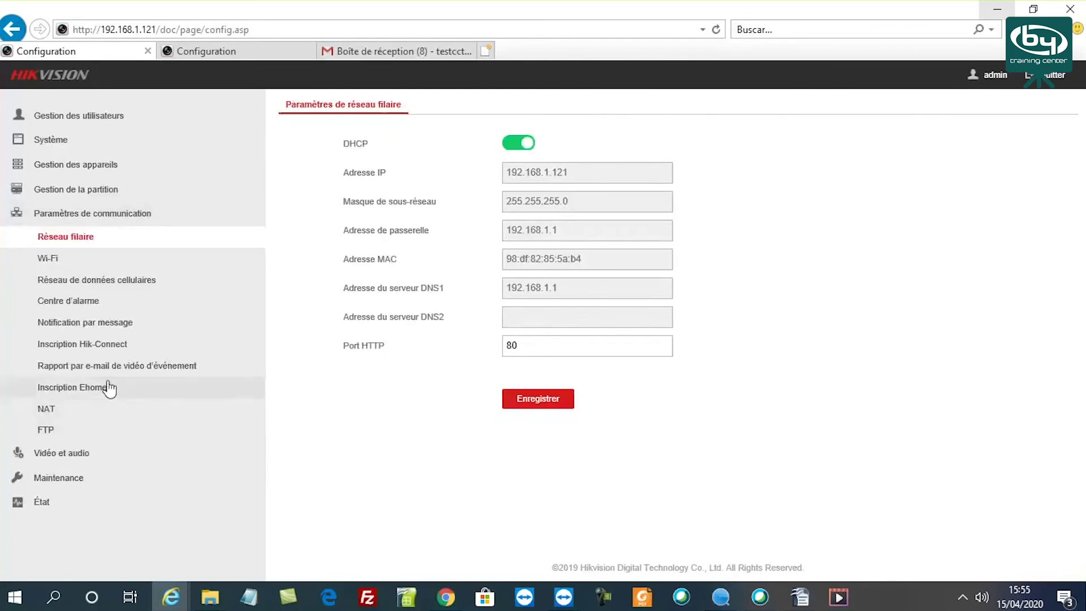
- Browse the cellular, FTP, NAT, e-mail and Hik-Connect pages, ending on mobile-phone message notifications
left_click(114, 283)
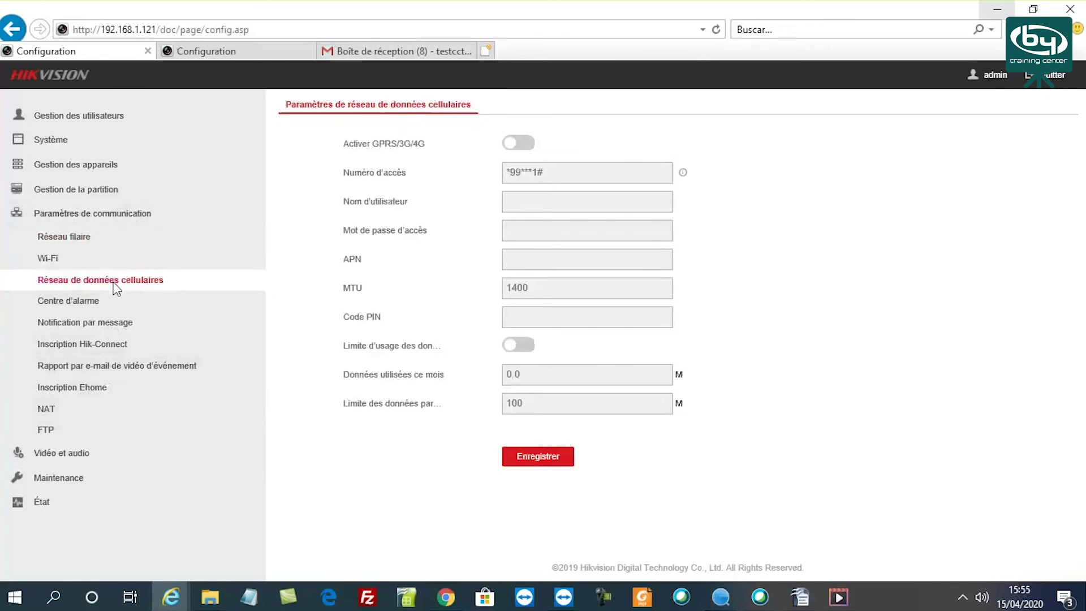
left_click(85, 430)
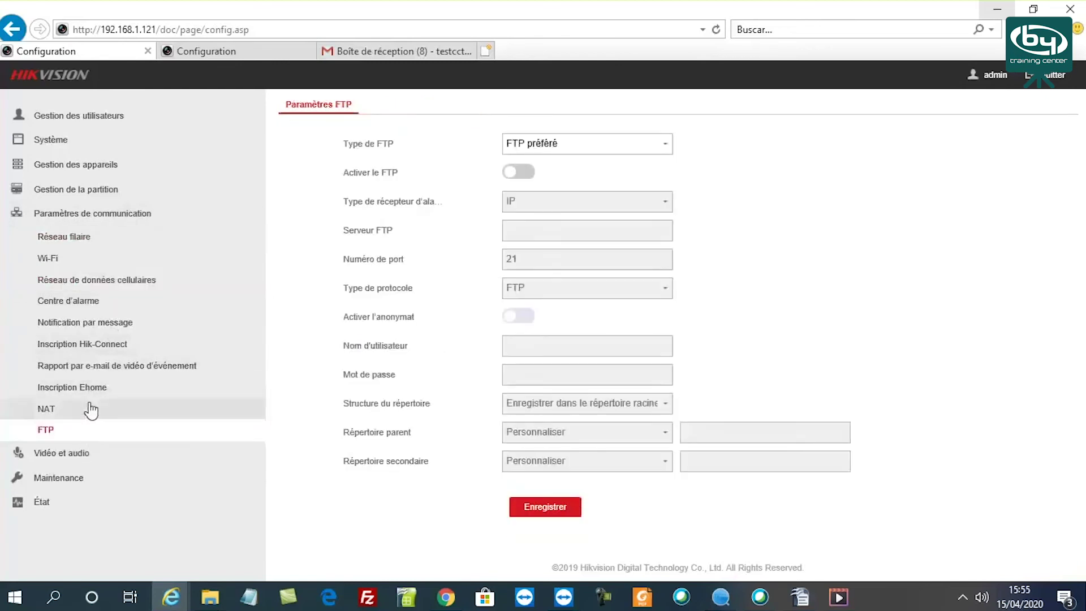
left_click(91, 409)
left_click(108, 366)
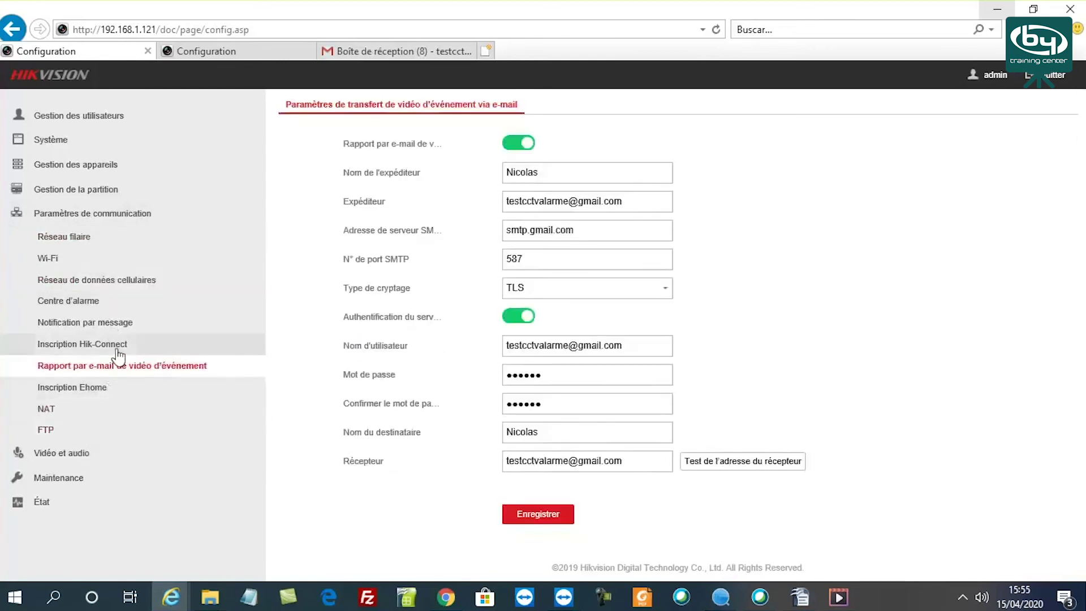
left_click(116, 348)
left_click(126, 326)
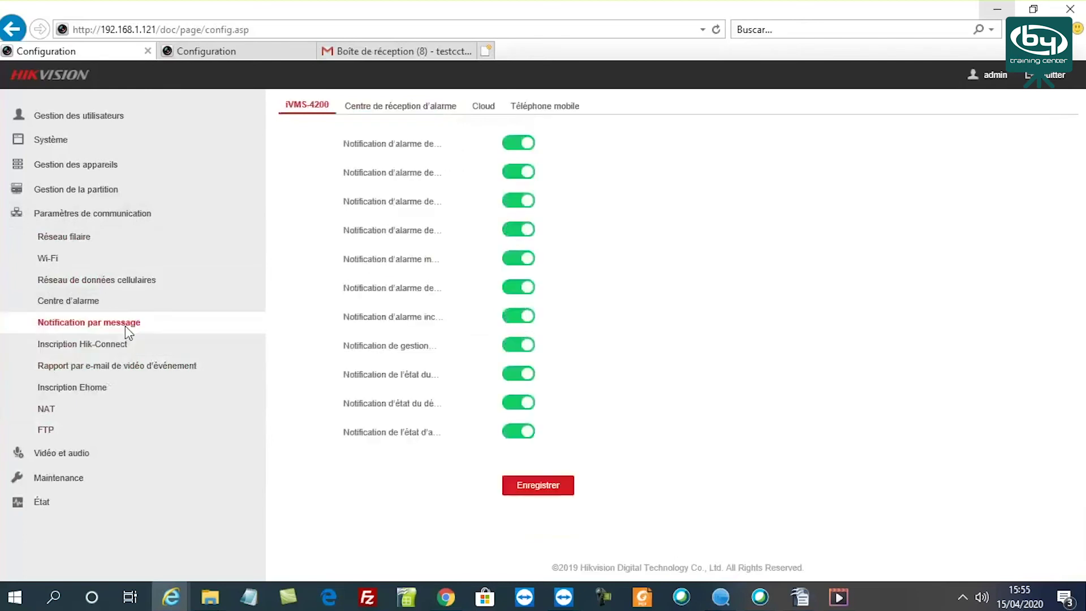
left_click(540, 113)
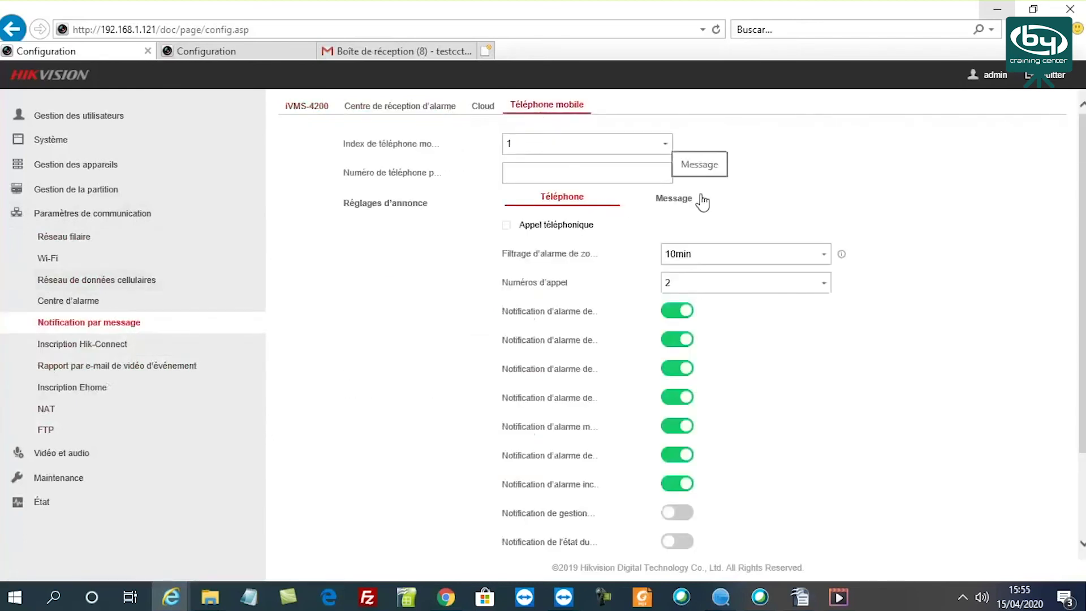
- Review the mobile phone index list, keeping phone index 1
left_click(526, 168)
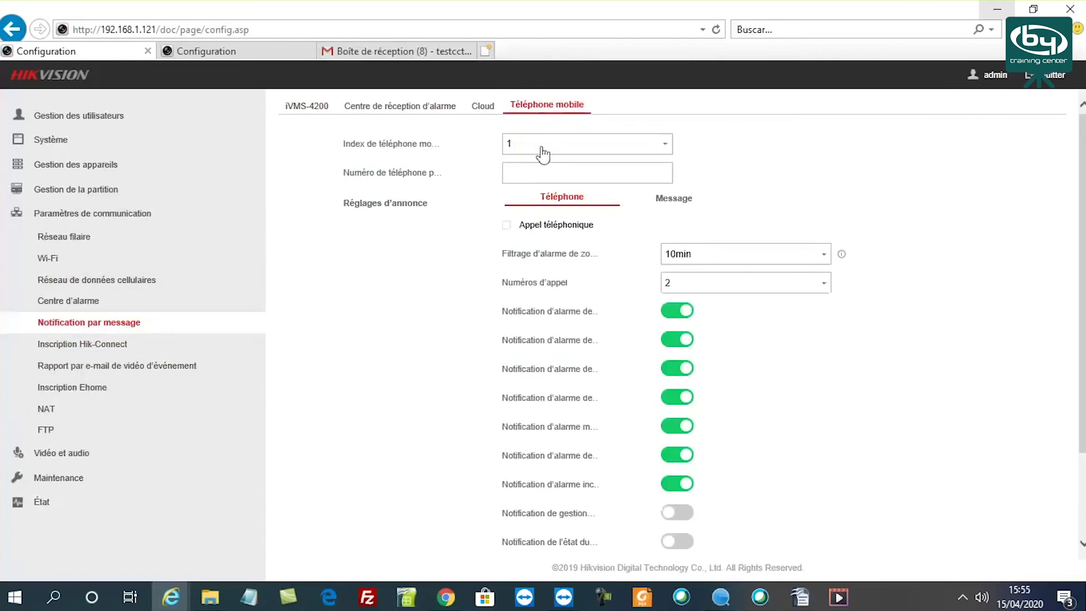
left_click(543, 151)
left_click(541, 148)
left_click(518, 151)
scroll(527, 195, "down", 5)
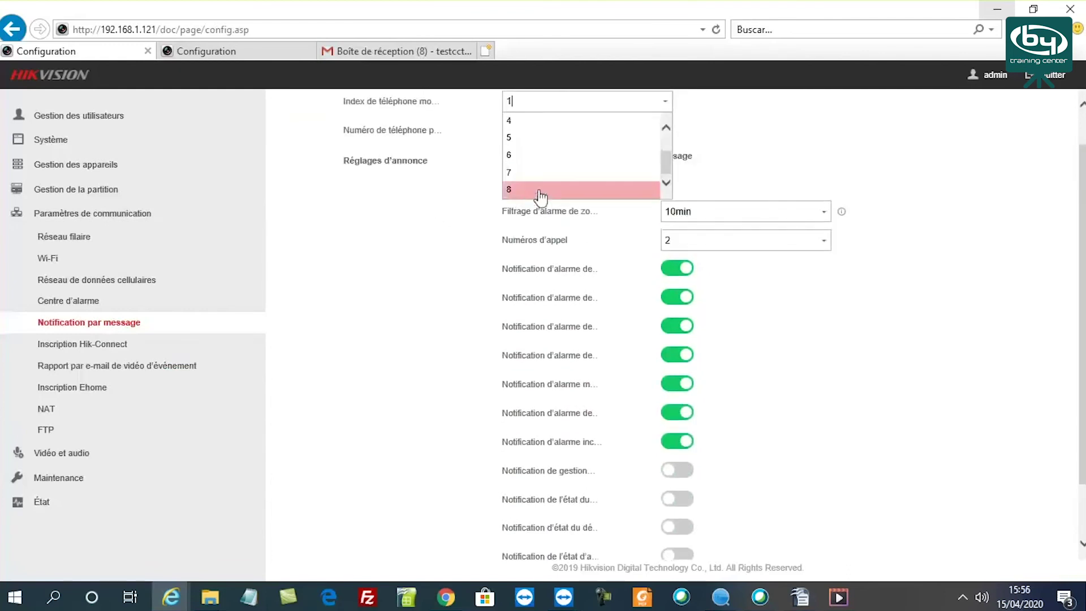
scroll(413, 266, "up", 1)
left_click(419, 275)
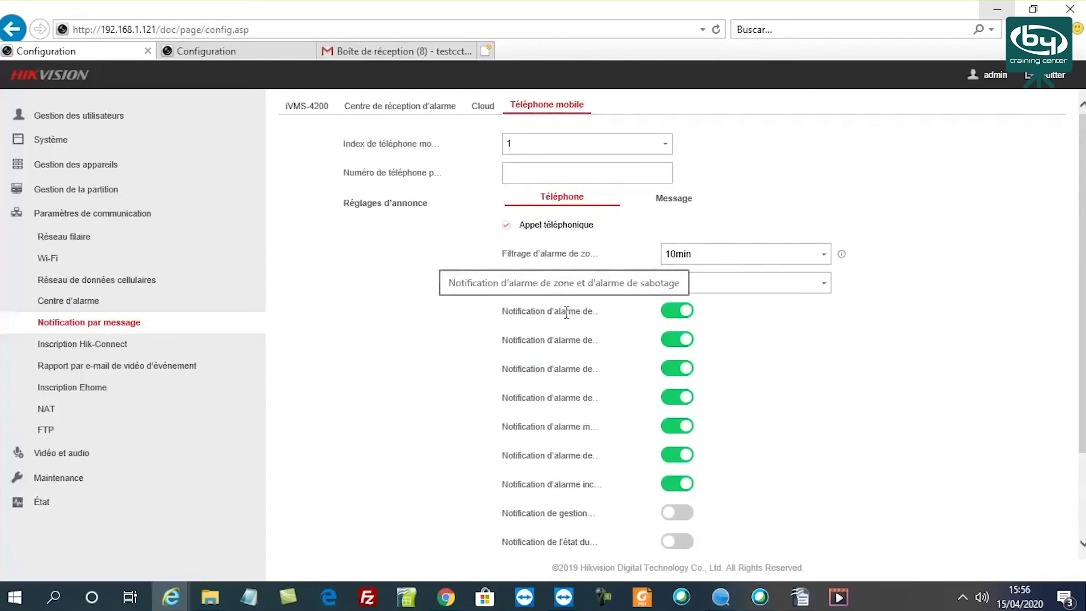
- Check the SMS notification options, then open Partition1's schedule and timing page
scroll(566, 313, "down", 3)
scroll(567, 313, "up", 3)
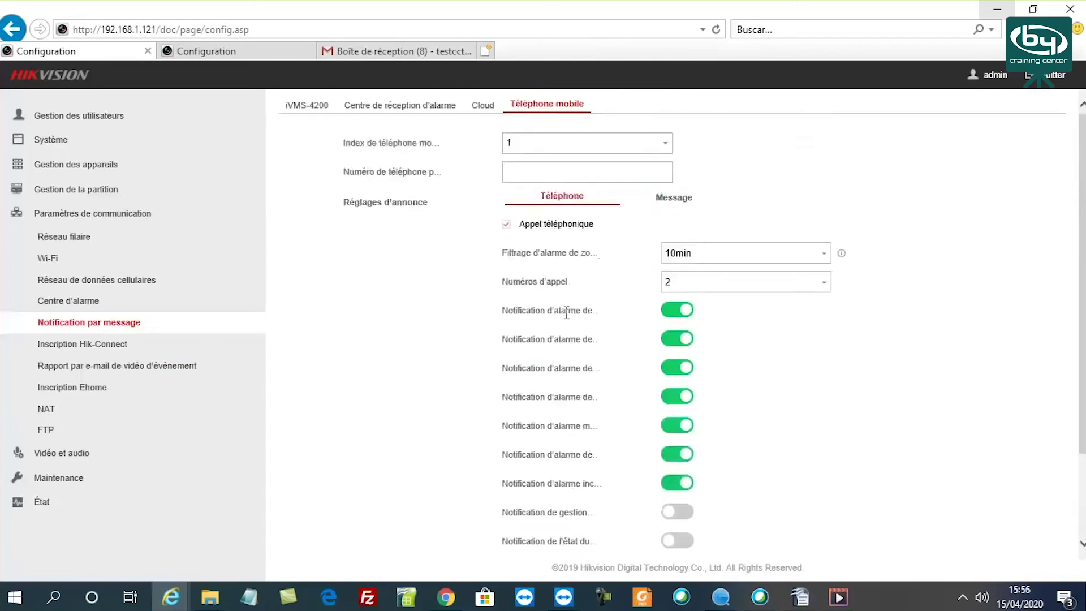
left_click(681, 201)
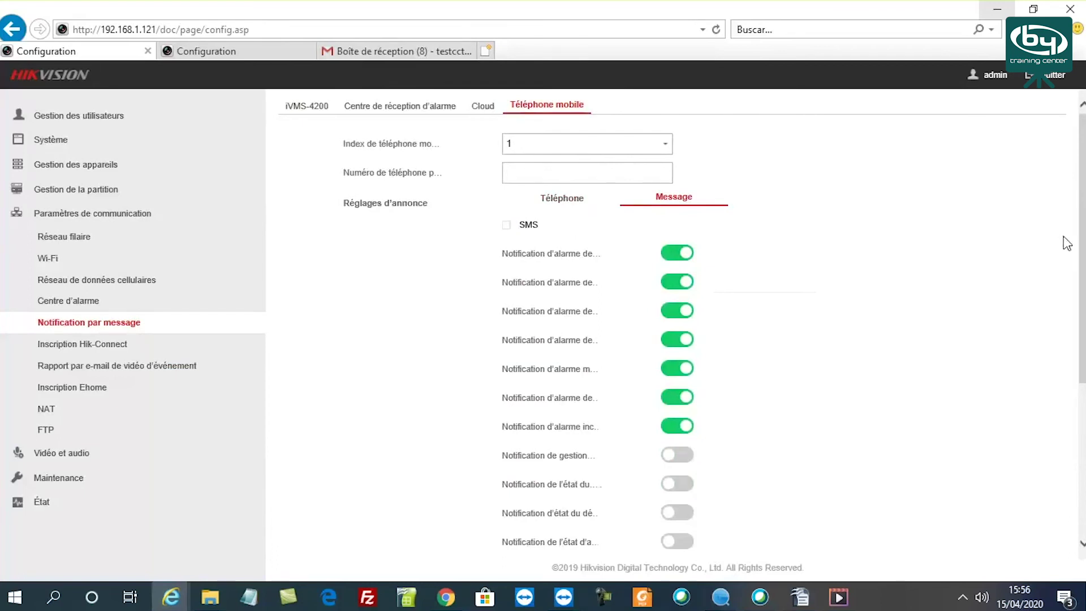
left_click(108, 193)
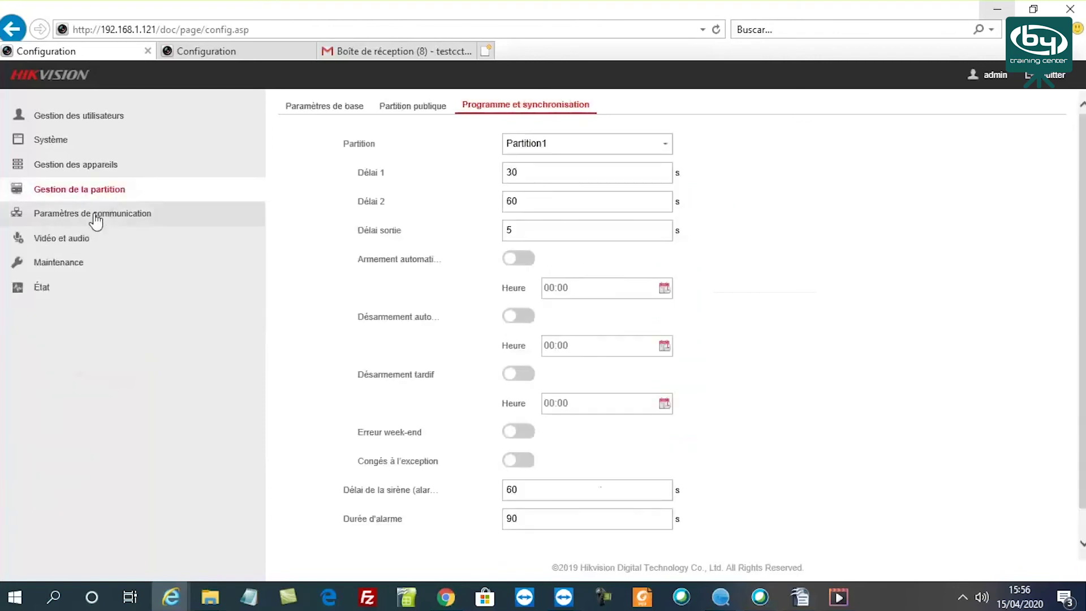
- Go to the device management zone list and open the settings for zone 2, 'zone radio 2'
left_click(94, 165)
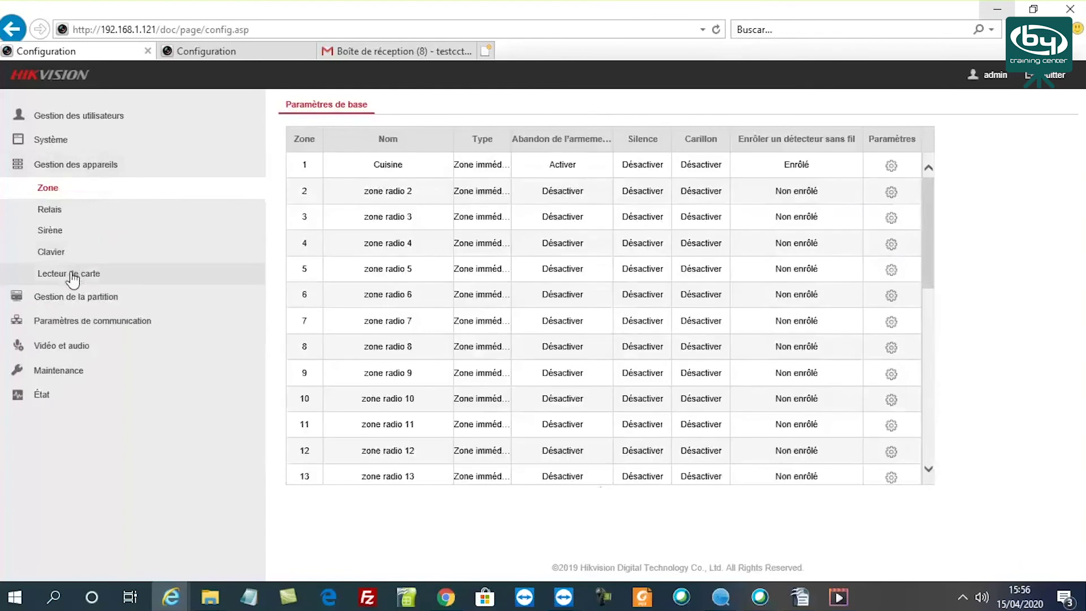
left_click(70, 299)
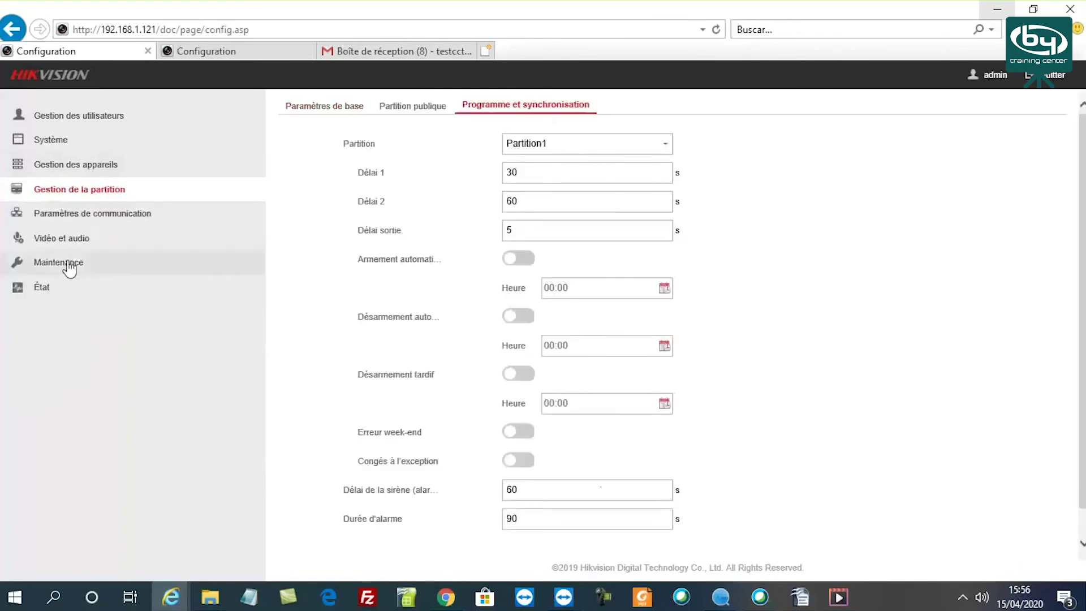
left_click(68, 145)
left_click(69, 313)
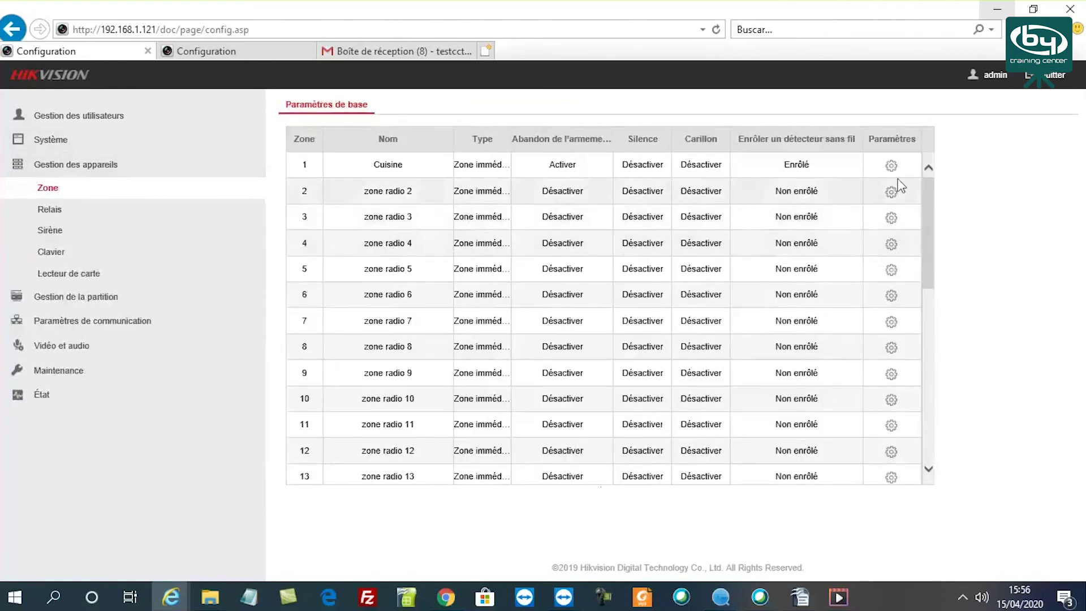
left_click(892, 192)
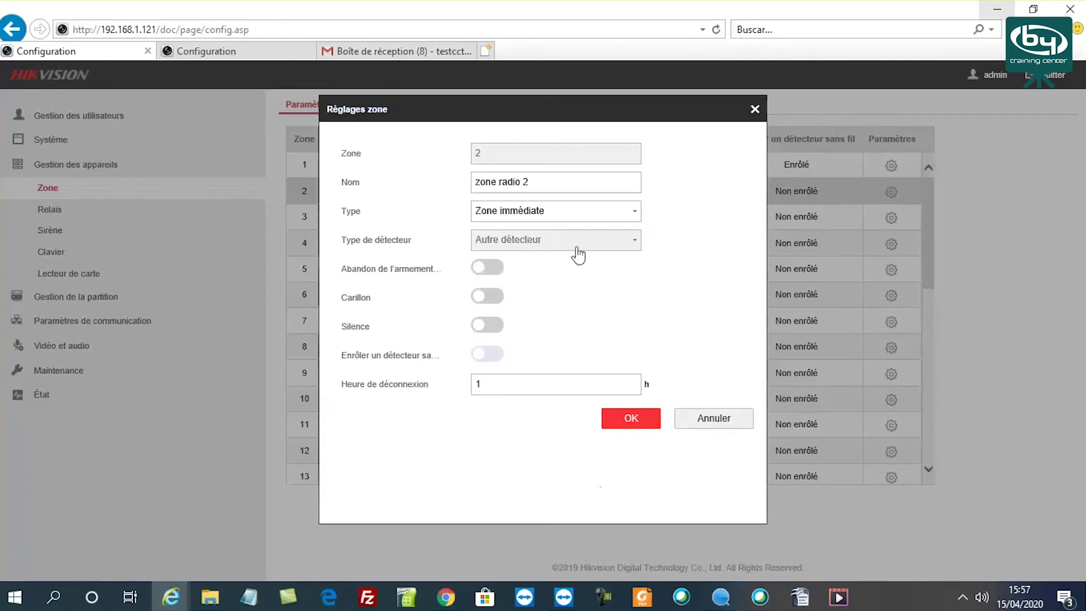
- Keep zone 2 as Zone immédiate, start detector enrollment, and reload the configuration page
left_click(566, 215)
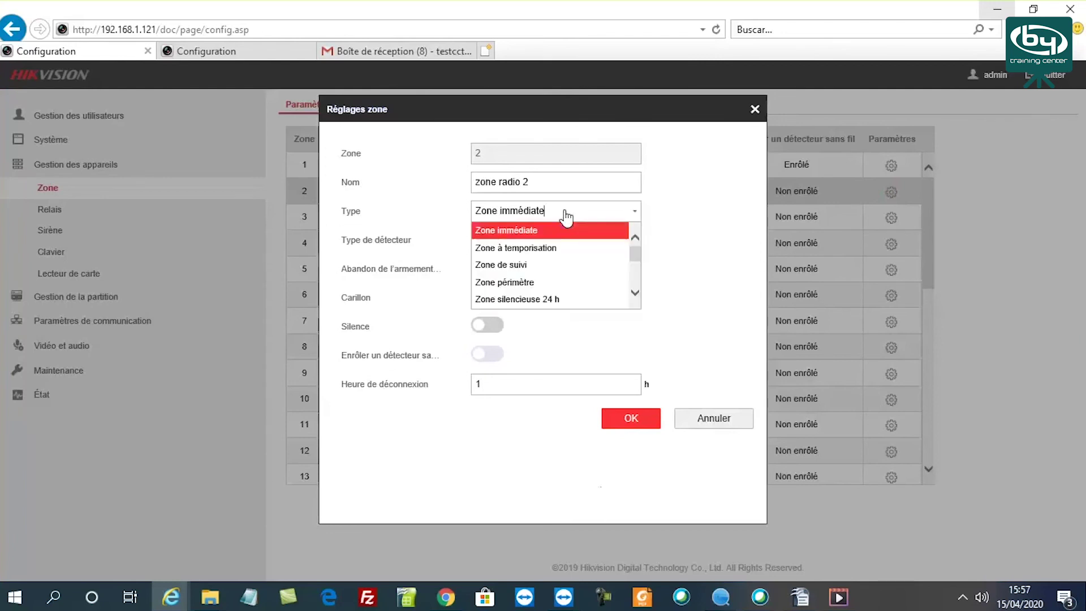
left_click(552, 230)
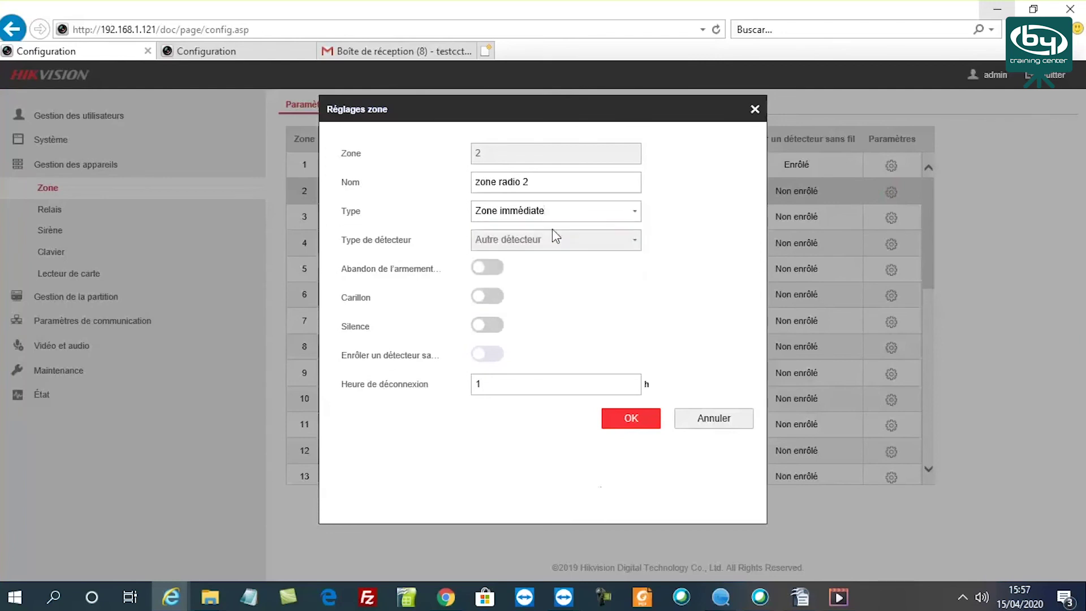
left_click(630, 418)
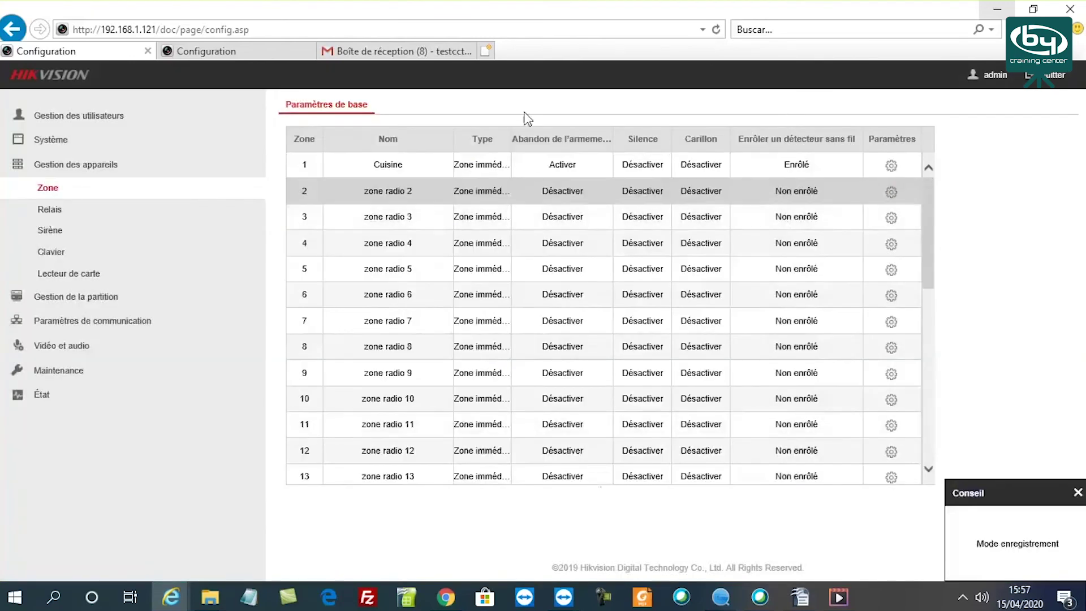
left_click(538, 33)
key("Return")
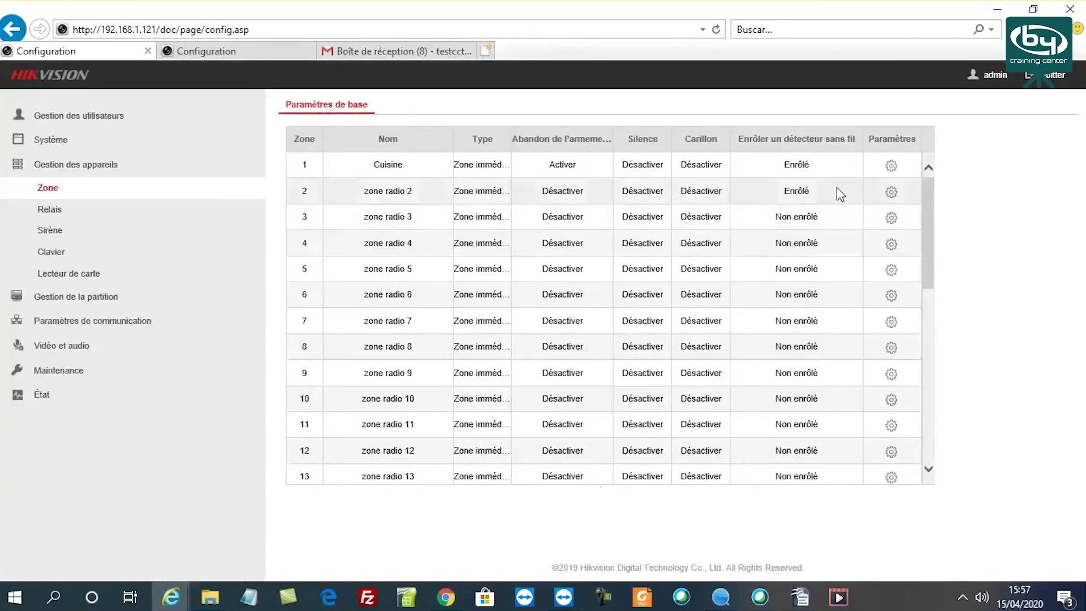
- Reopen zone radio 2's settings to check disconnection time and video channel, then close unchanged
left_click(892, 193)
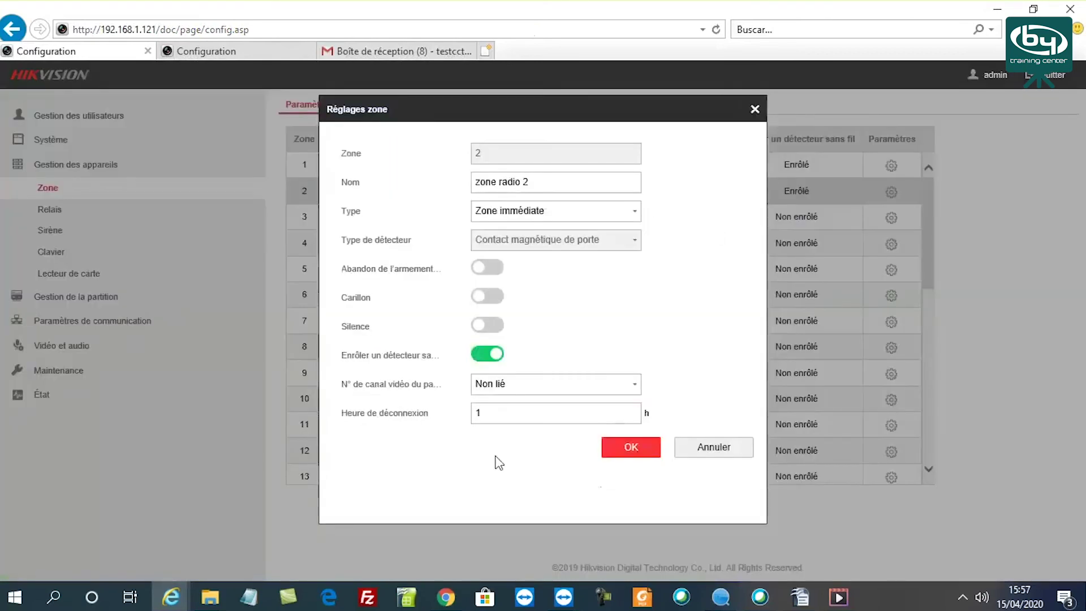
left_click(535, 414)
left_click(544, 385)
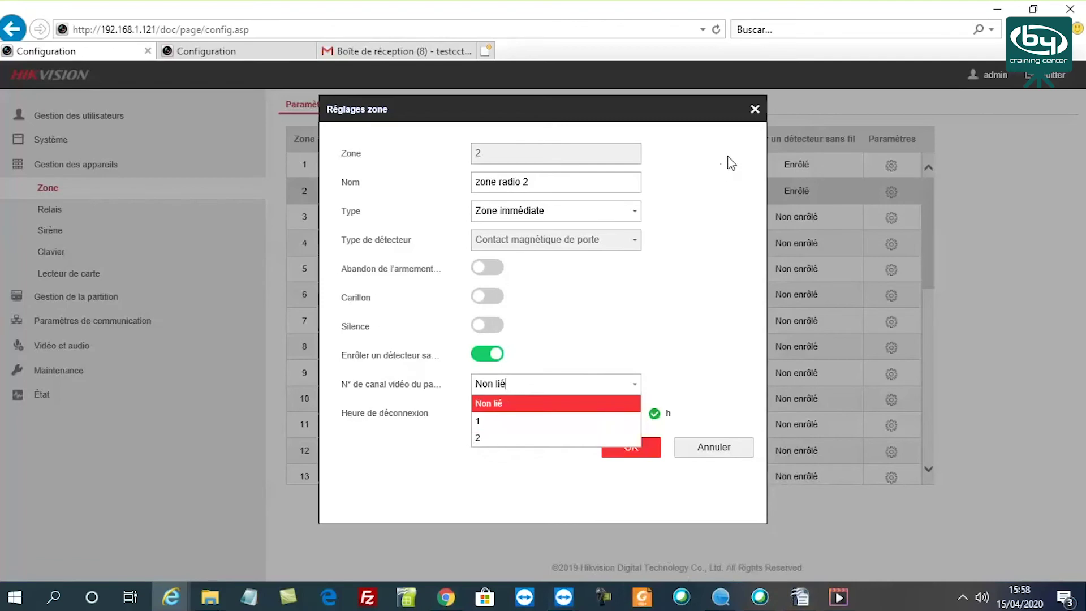
left_click(755, 109)
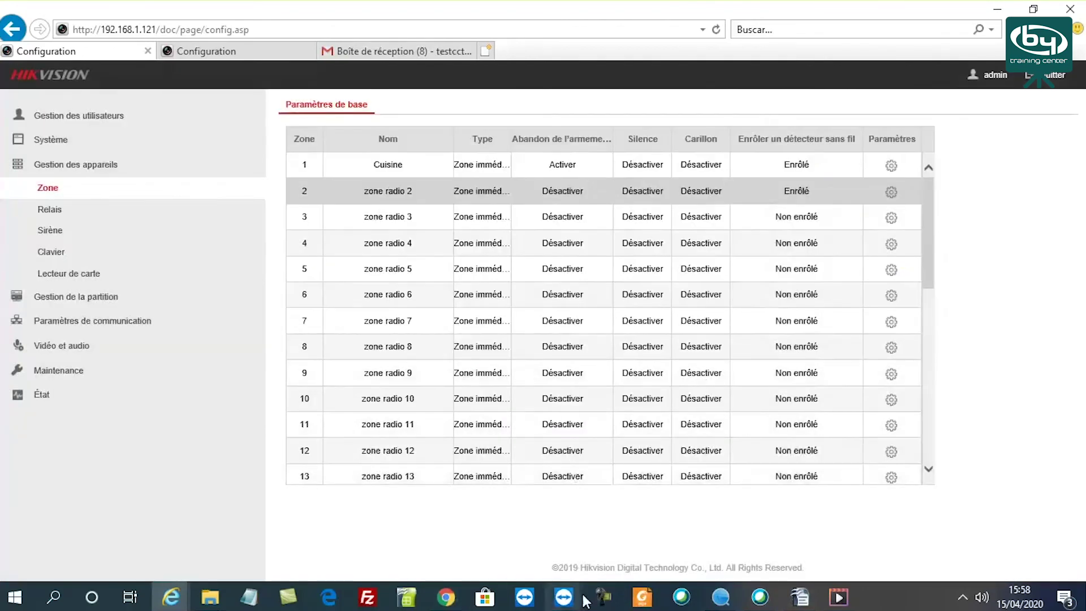
- On the phone via TeamViewer, view the HYU-630 live feed, then open the DS-PWA32-HSR panel
mouse_move(564, 597)
left_click(662, 535)
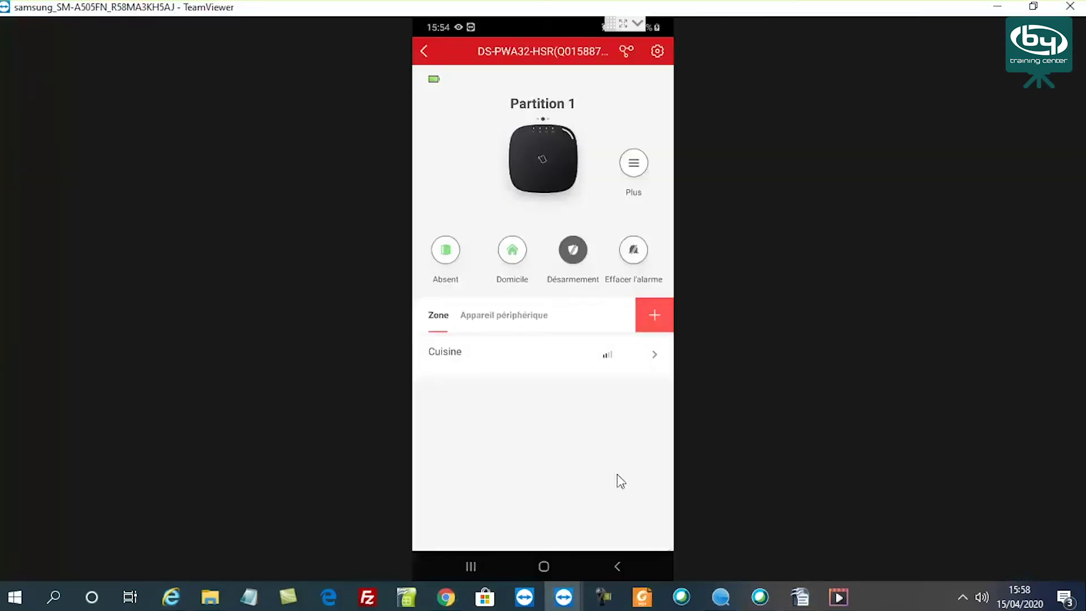
left_click(424, 52)
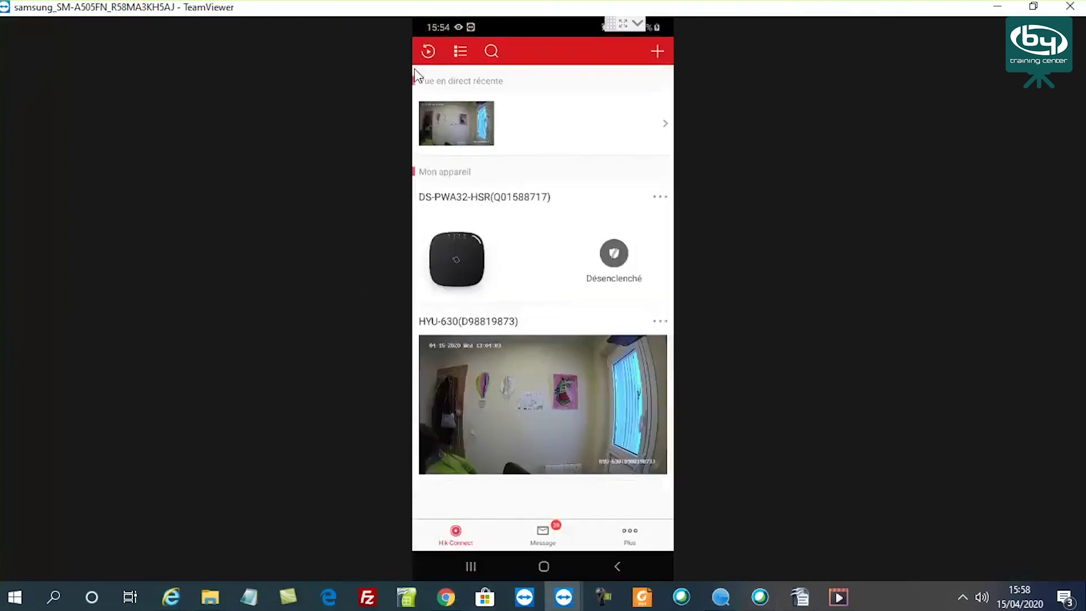
left_click(492, 419)
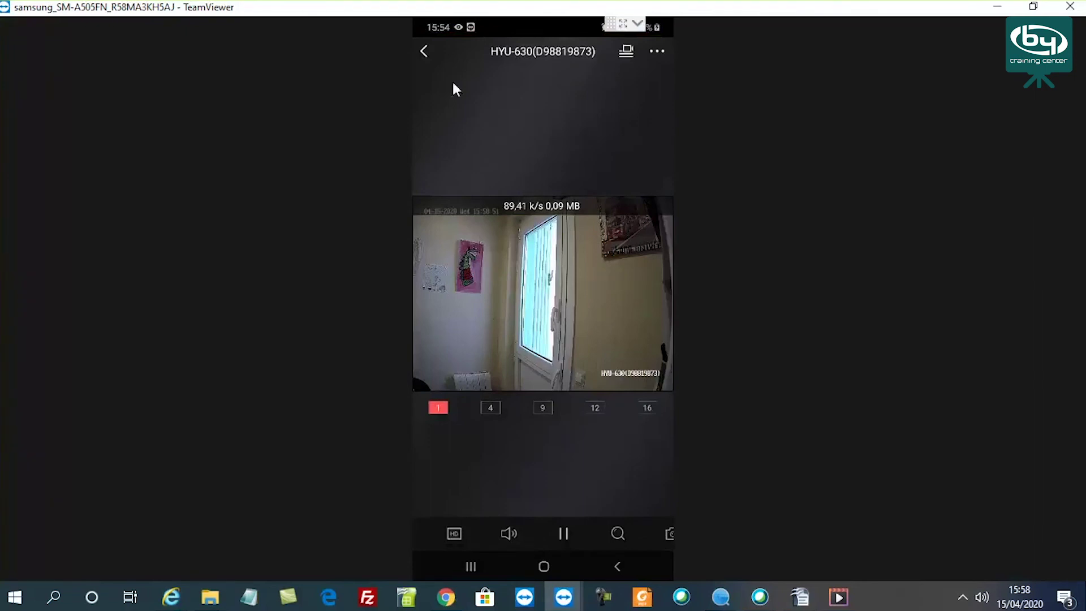
left_click(524, 217)
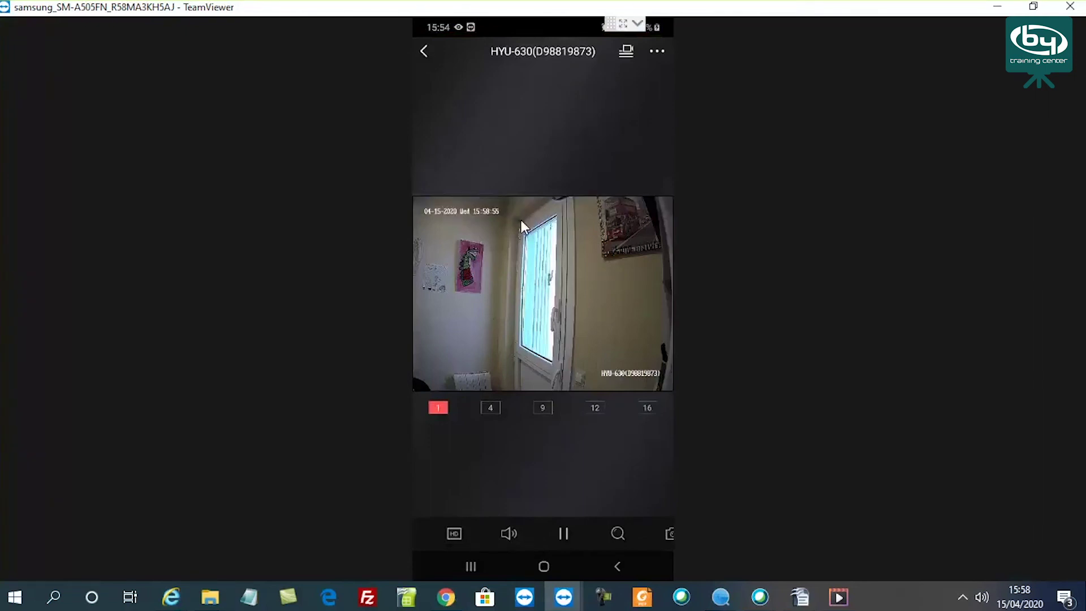
left_click(424, 50)
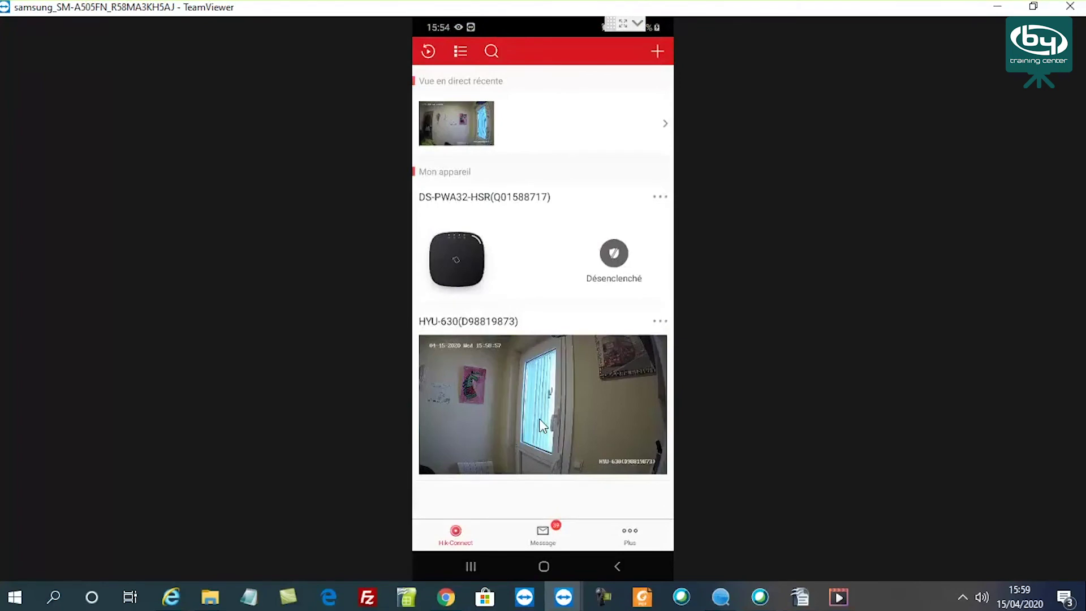
left_click(460, 254)
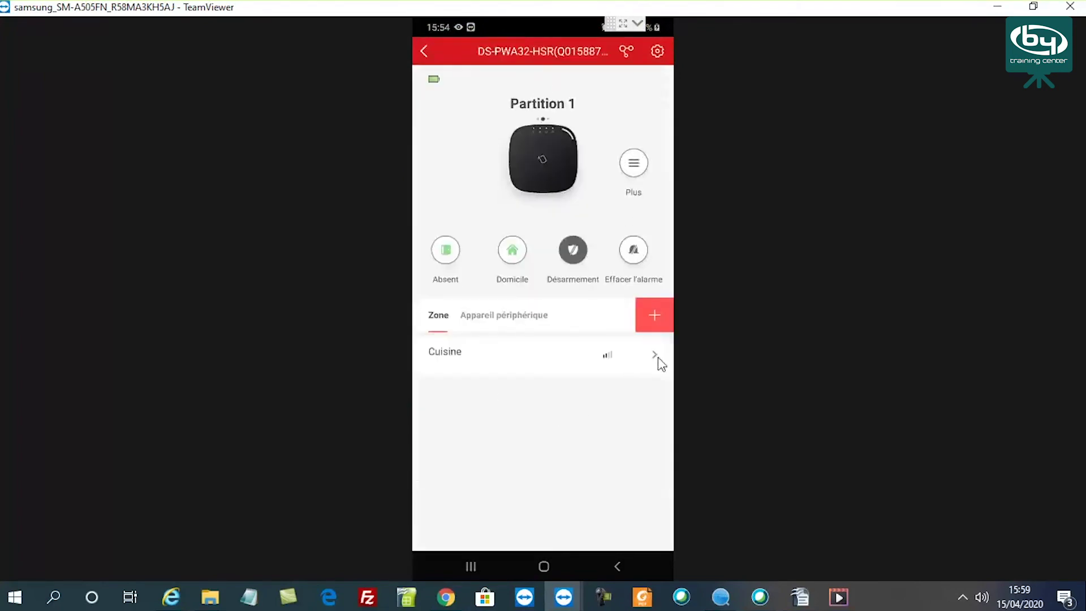
- Unlink camera 1 from the Cuisine zone
left_click(655, 358)
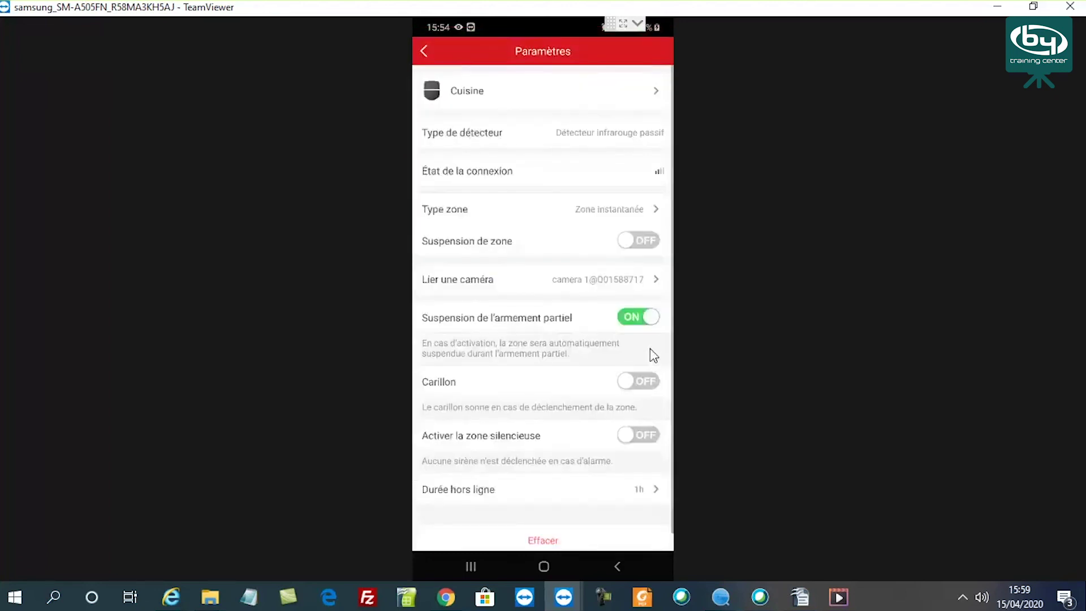
left_click(650, 289)
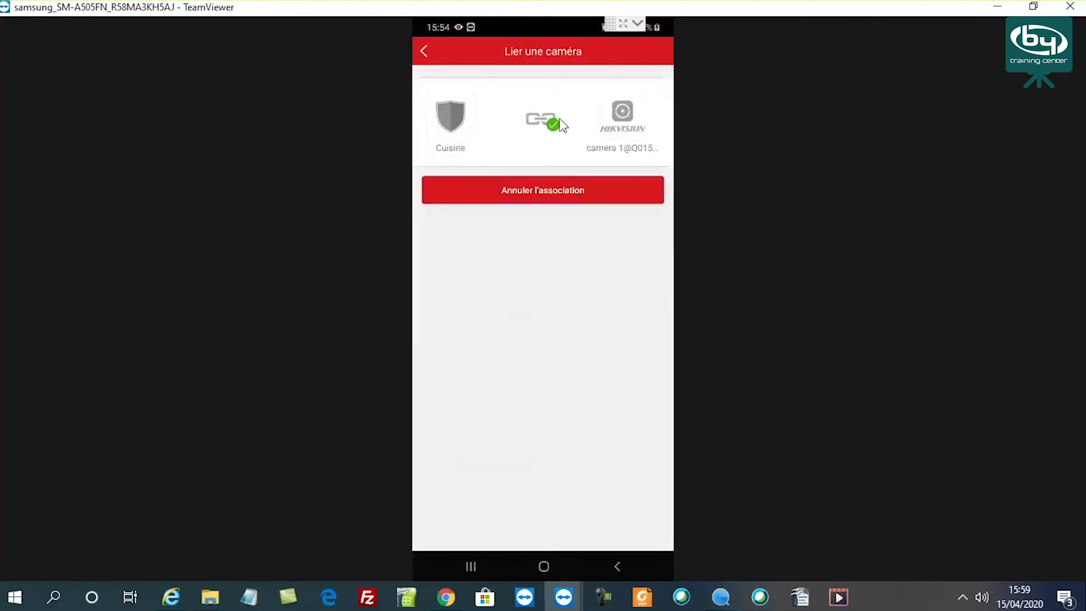
left_click(580, 190)
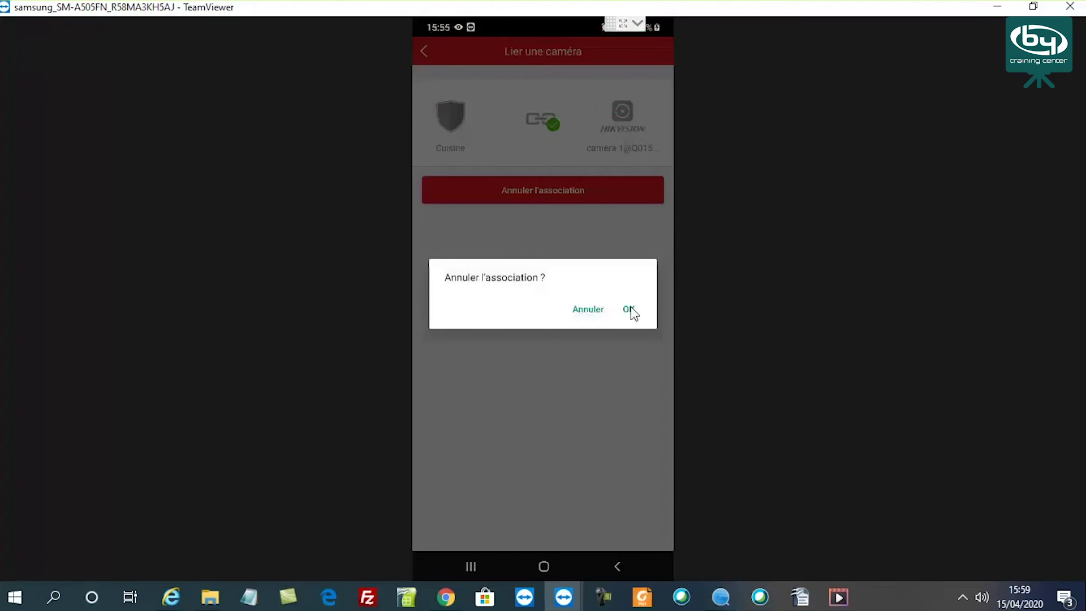
left_click(629, 309)
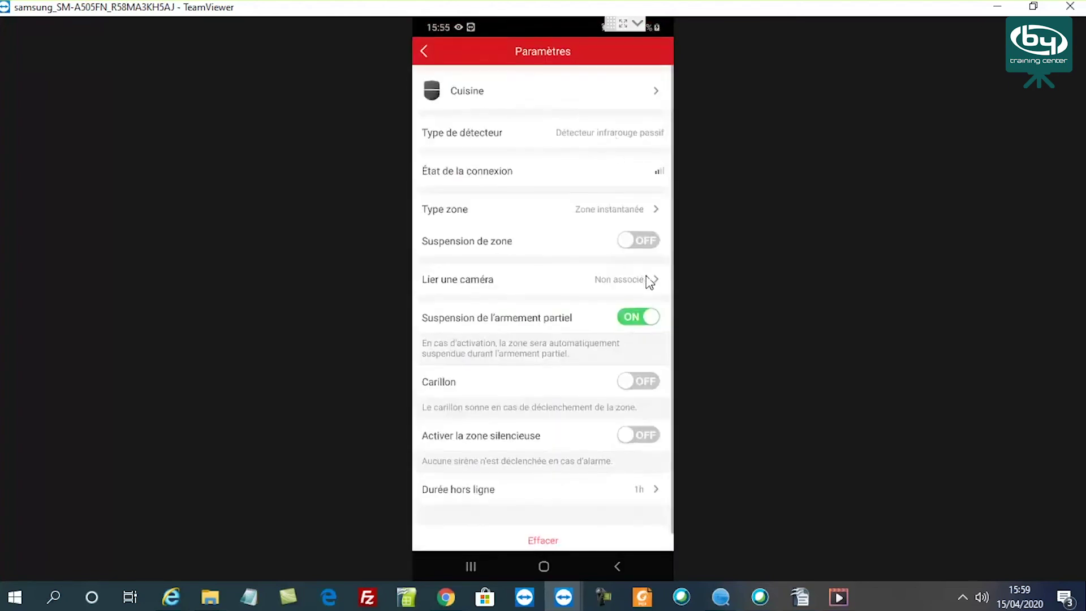
- Link the HYU-630 camera to the Cuisine zone and return to the partition page
left_click(648, 286)
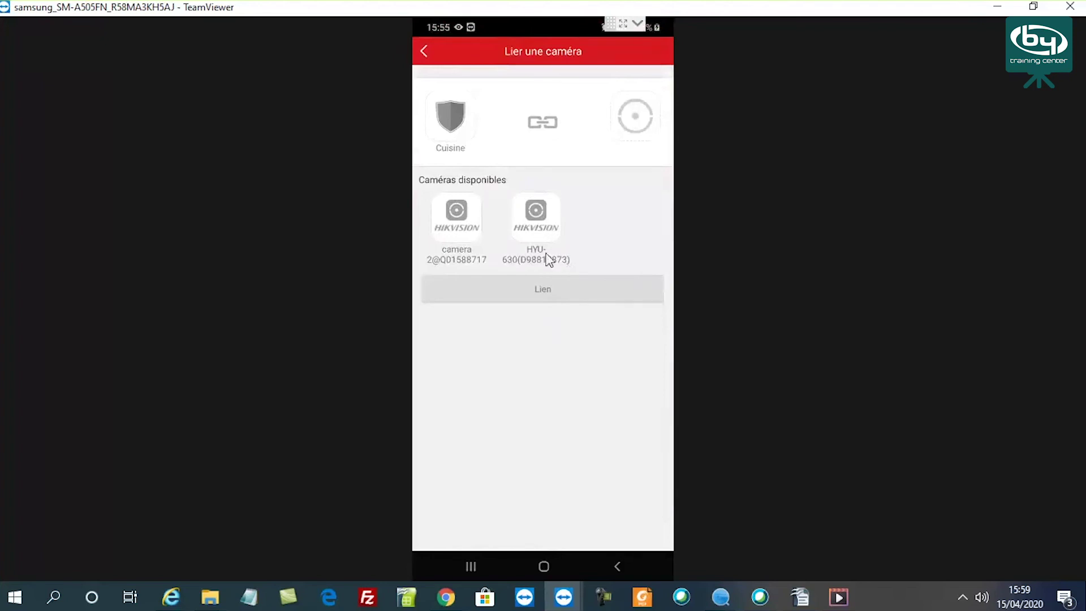
left_click(542, 213)
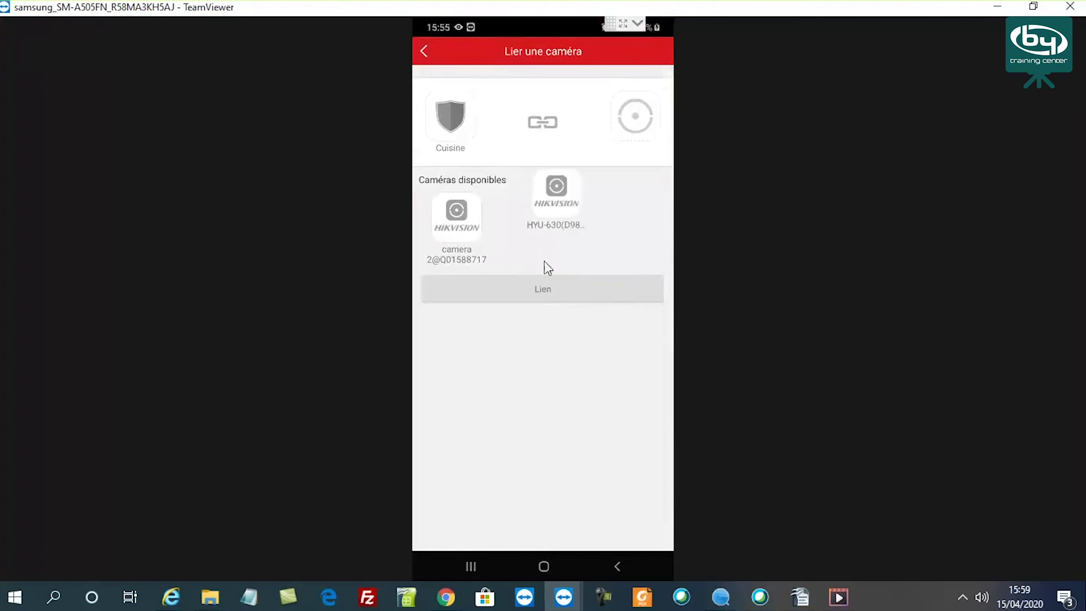
left_click(554, 294)
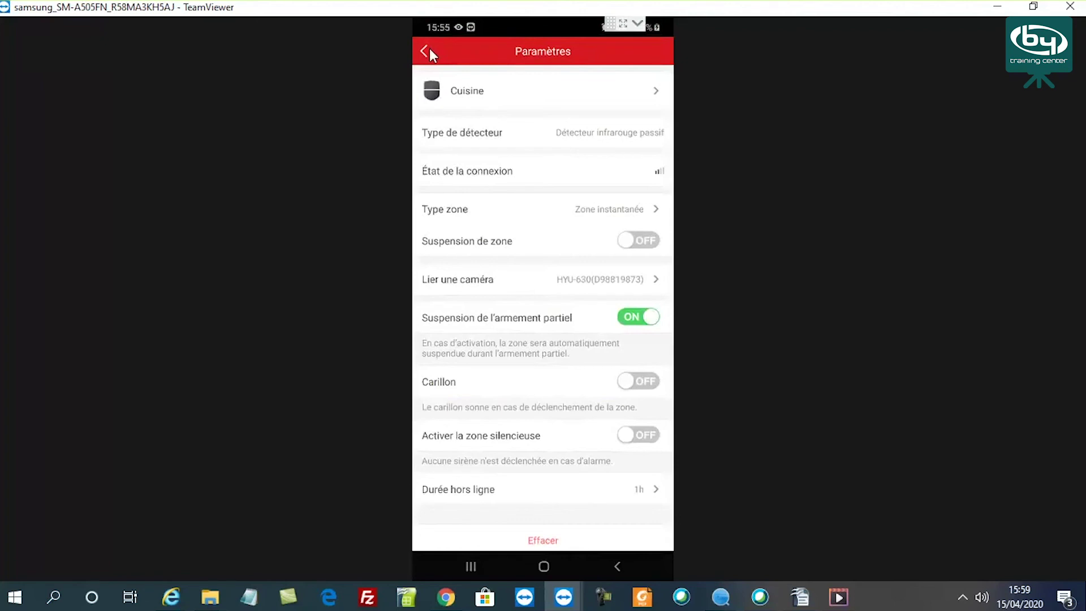
left_click(428, 51)
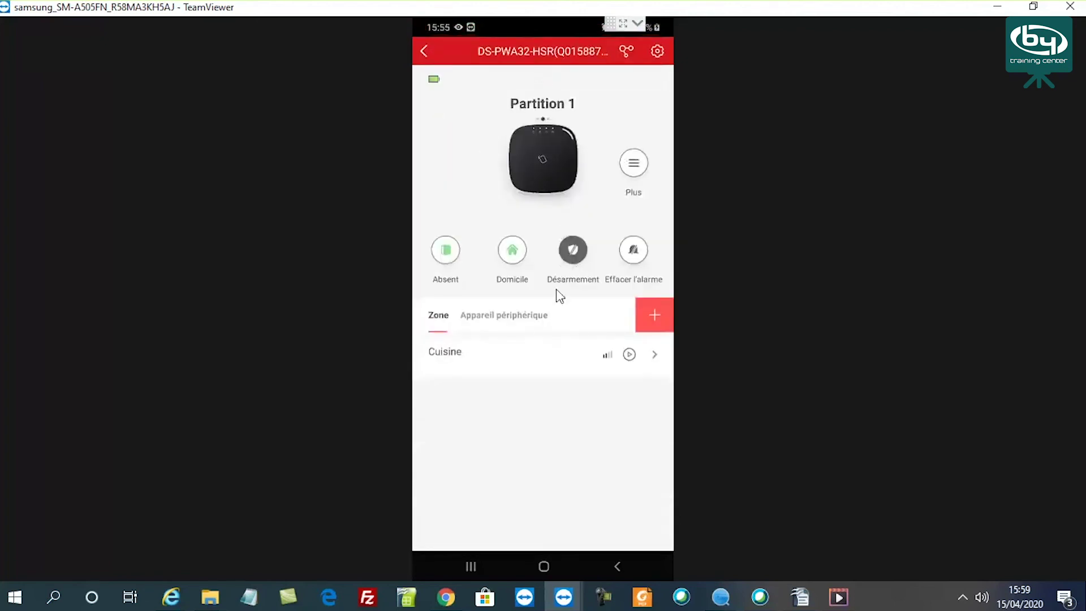
- Arm the partition in away mode and play back the HYU-630 Cuisine intrusion recording
left_click(447, 258)
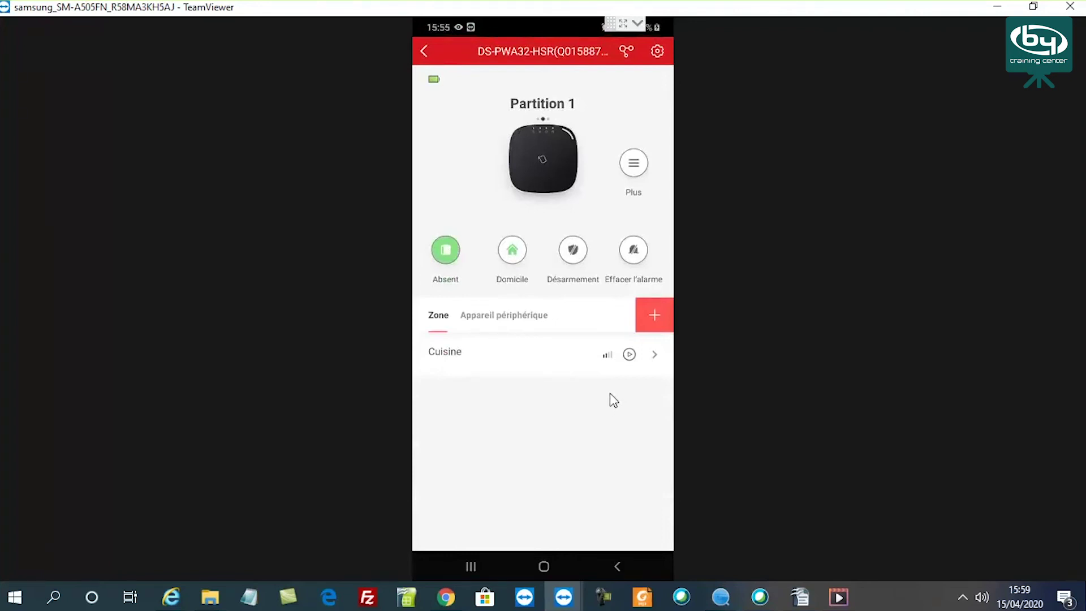
left_click(566, 71)
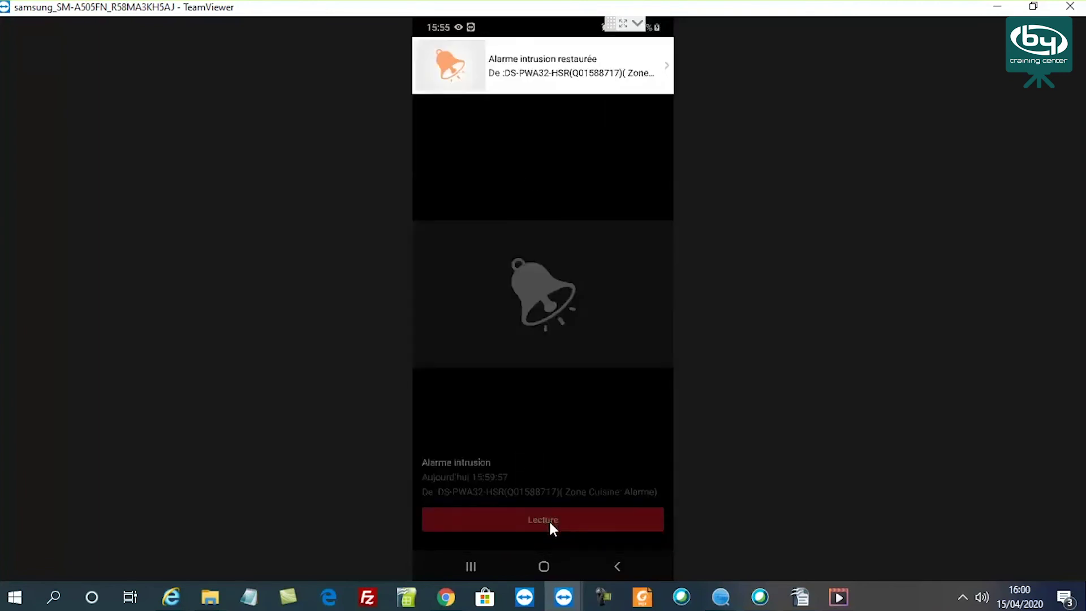
left_click(549, 519)
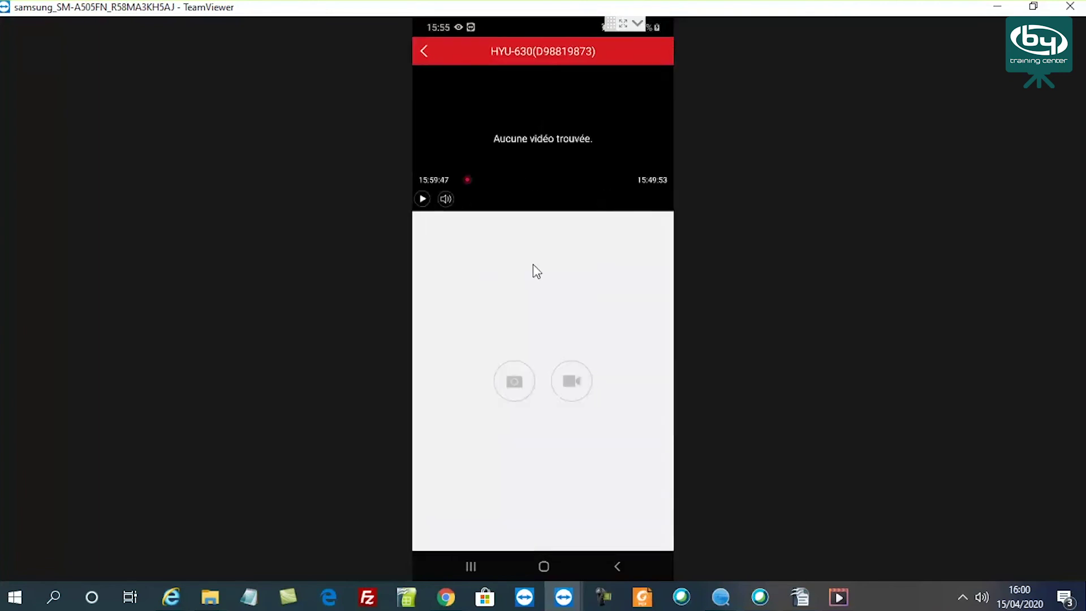
left_click(423, 199)
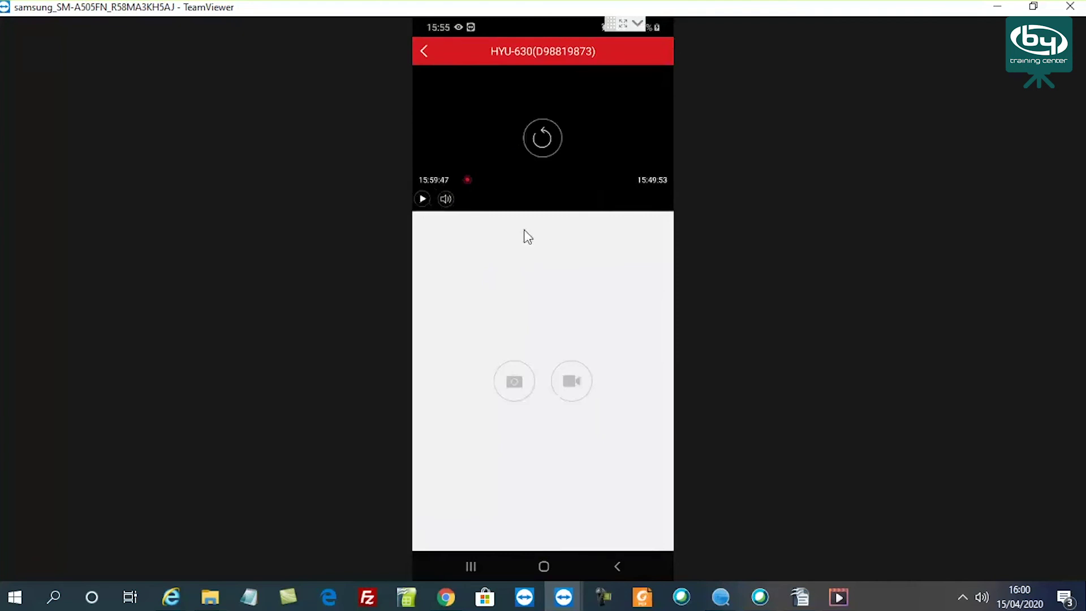
left_click(426, 51)
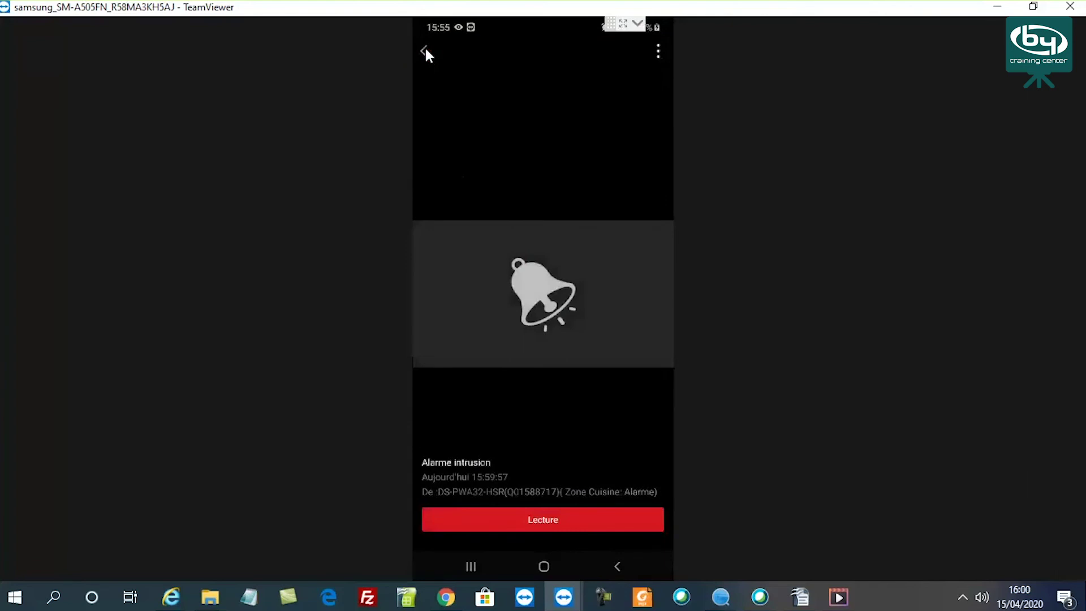
- Disarm the partition and open the kitchen camera entry
left_click(425, 51)
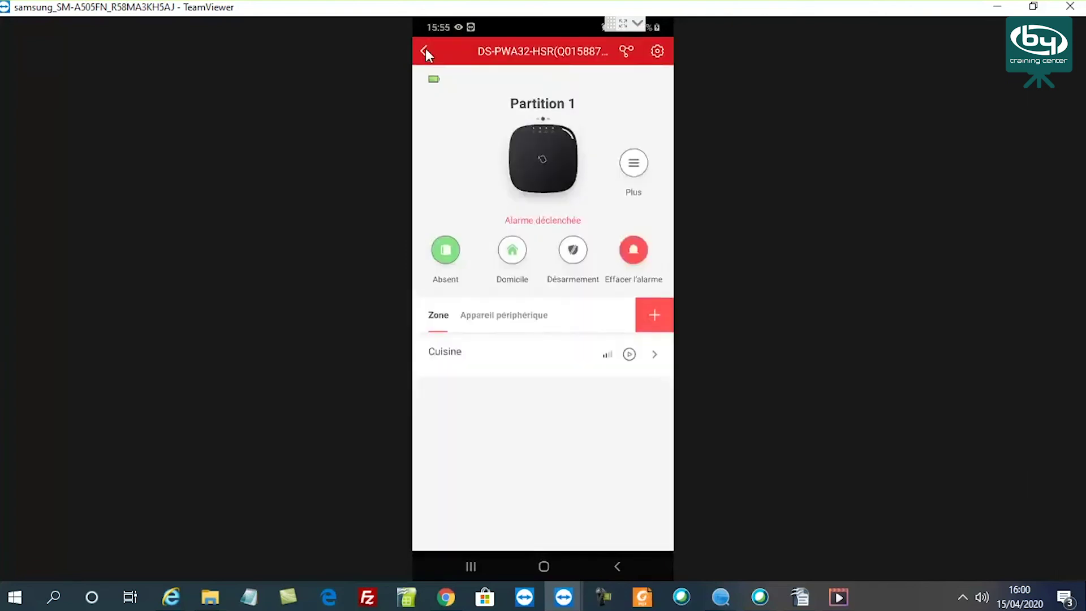
left_click(572, 253)
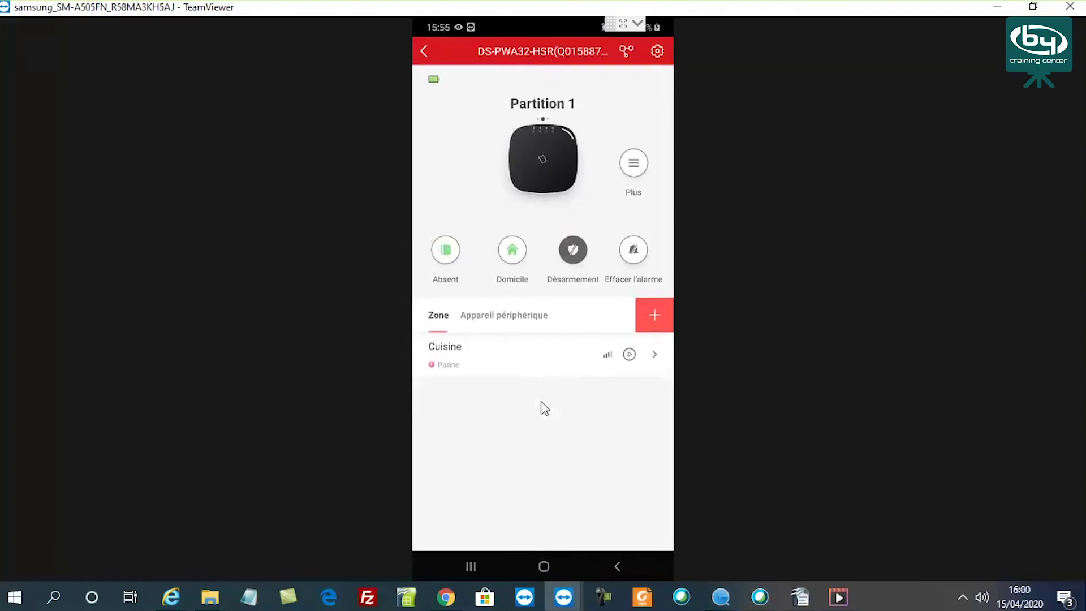
left_click(630, 355)
- Open the DS-PWA32-HSR panel settings and switch the Certification EN toggle
left_click(658, 51)
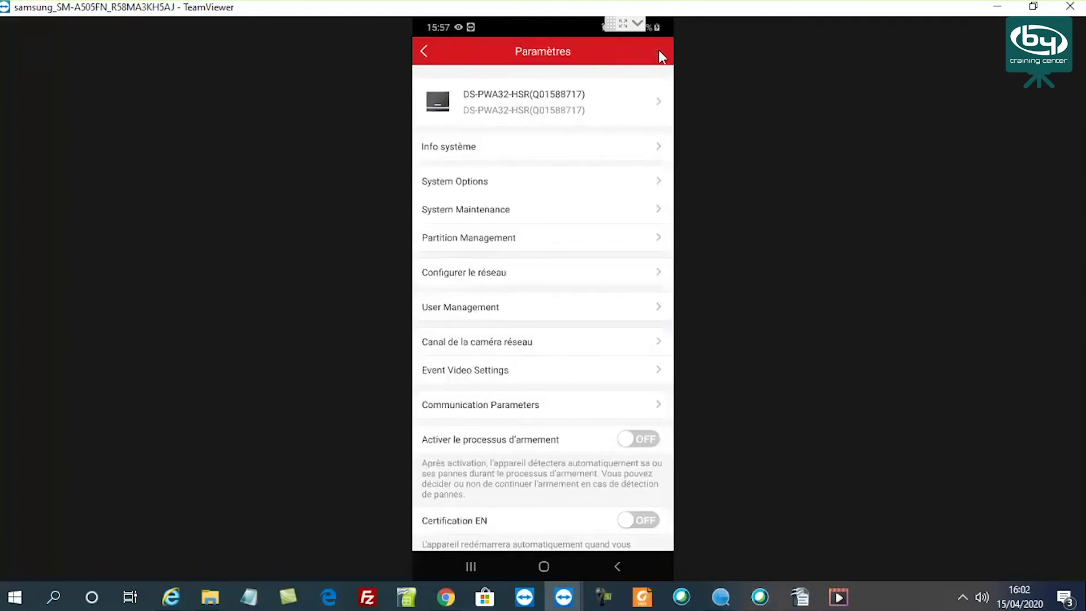
key("Escape")
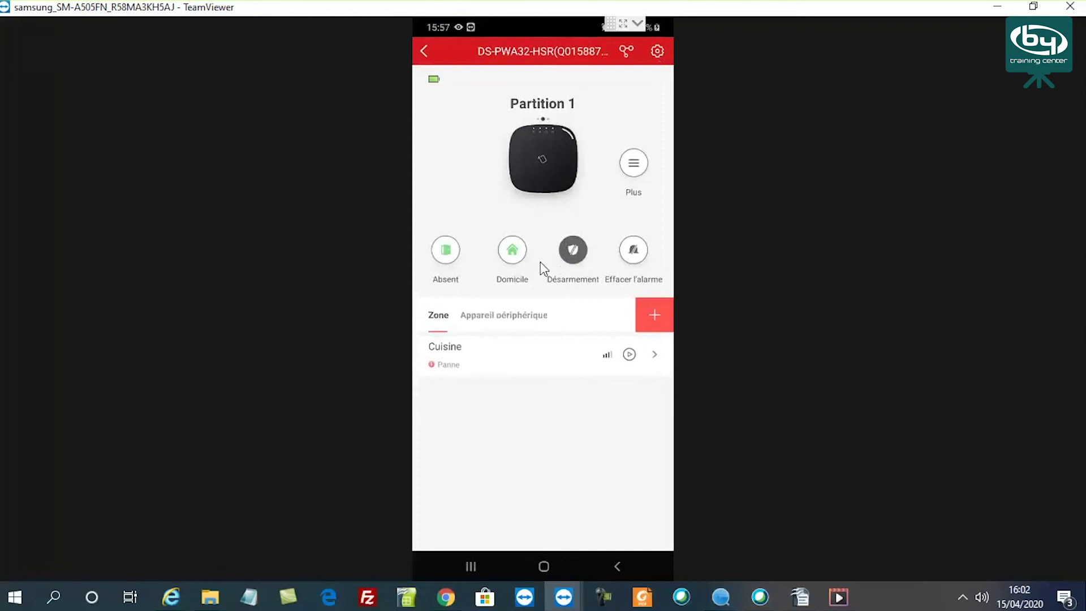
left_click(658, 52)
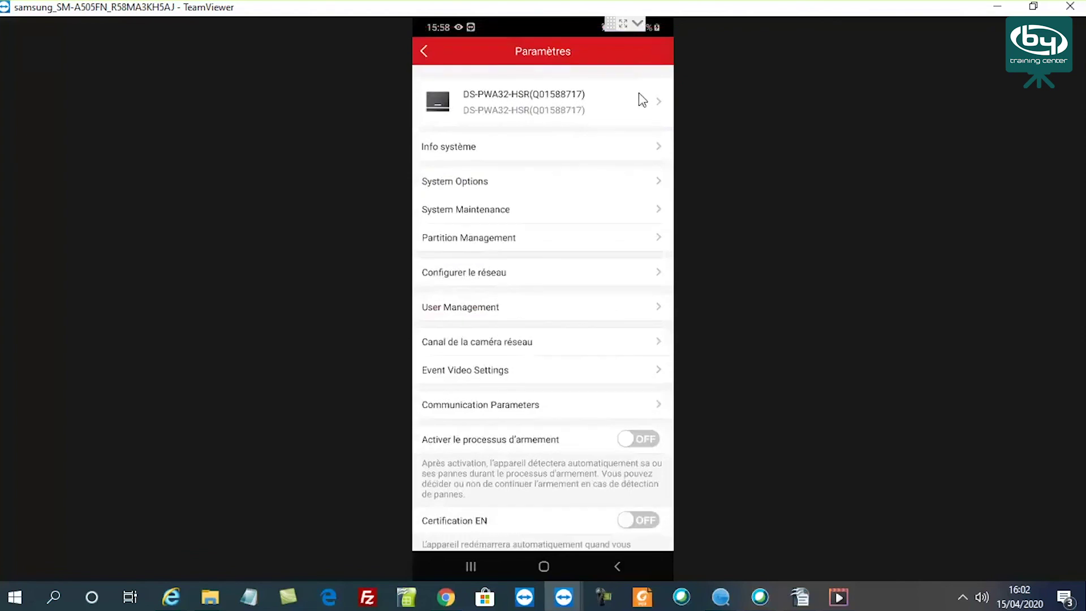
scroll(519, 388, "down", 3)
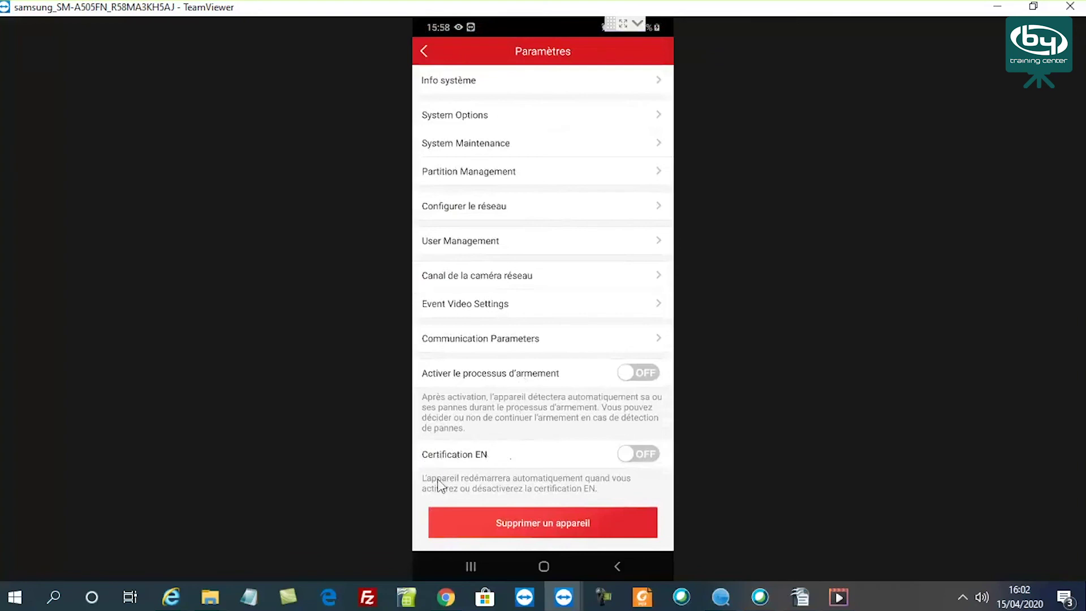
left_click(648, 456)
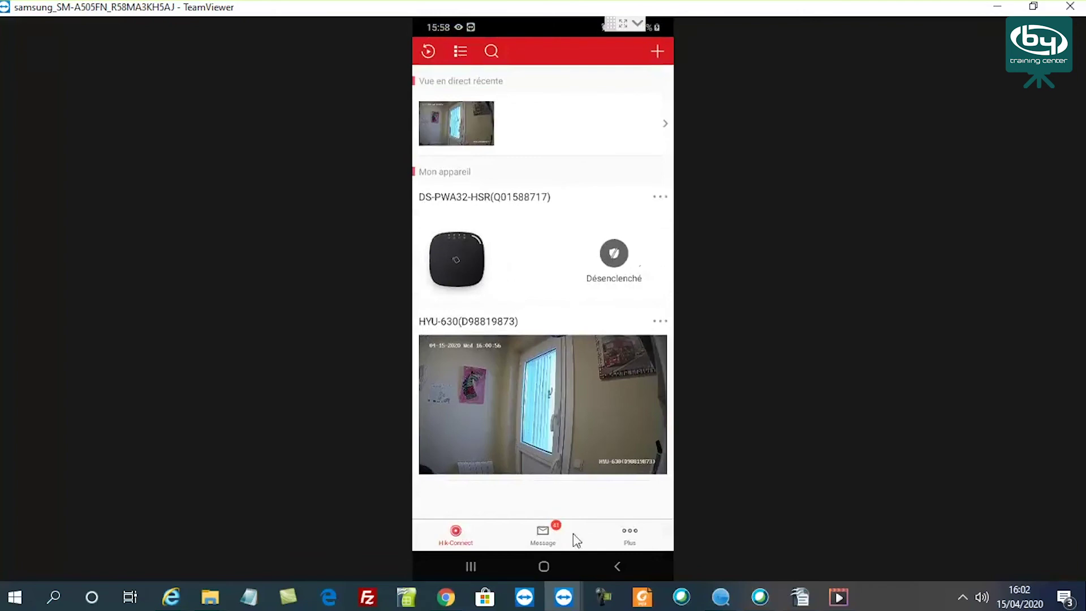
- Relaunch Hik-Connect from the home screen and open the DS-PWA32-HSR panel's verification login
left_click(614, 567)
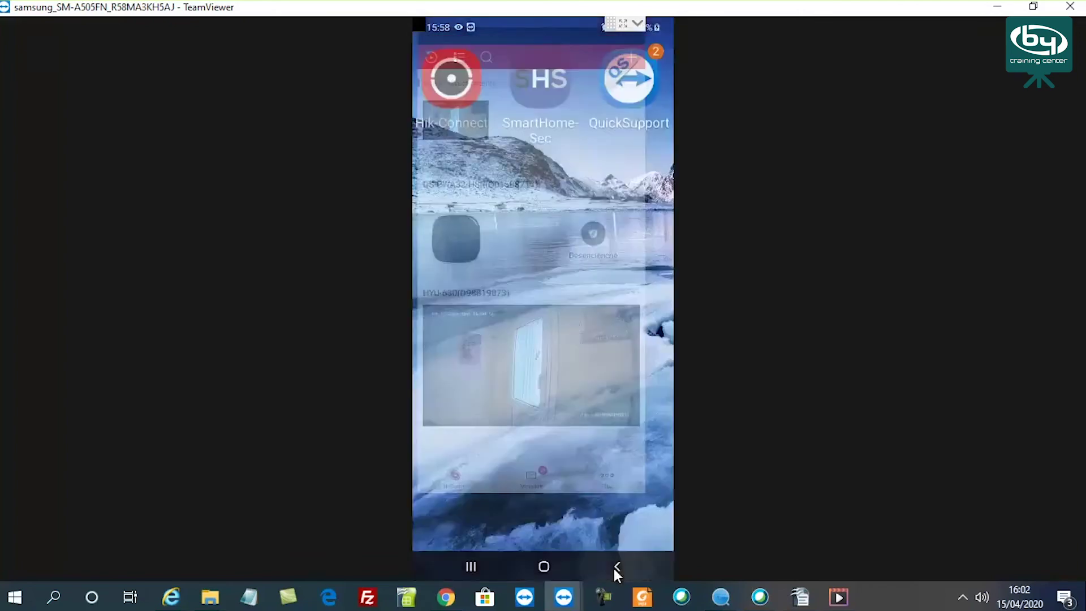
left_click(451, 90)
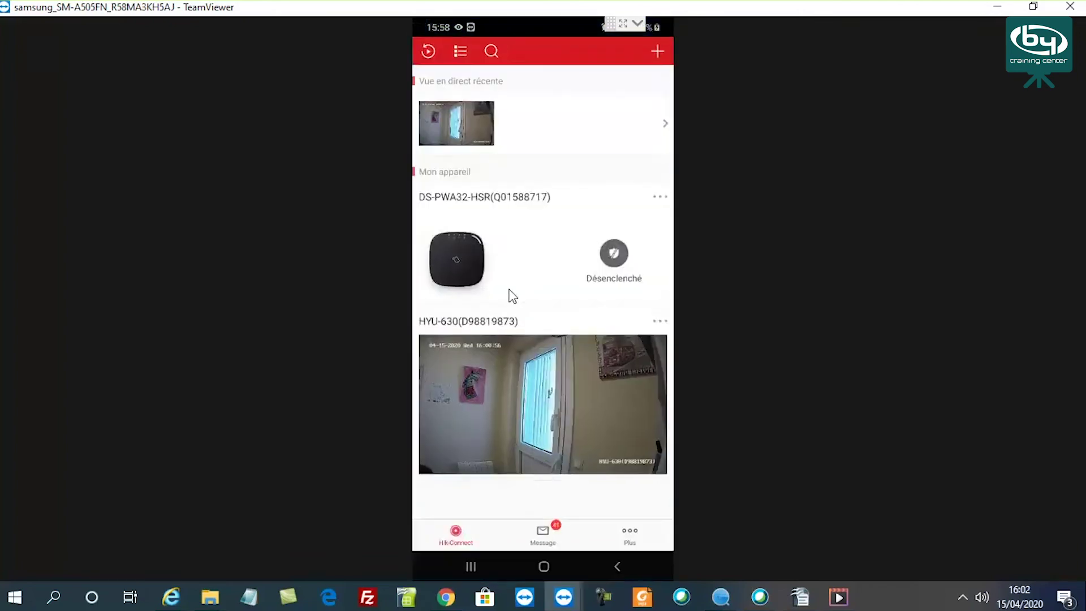
left_click(455, 274)
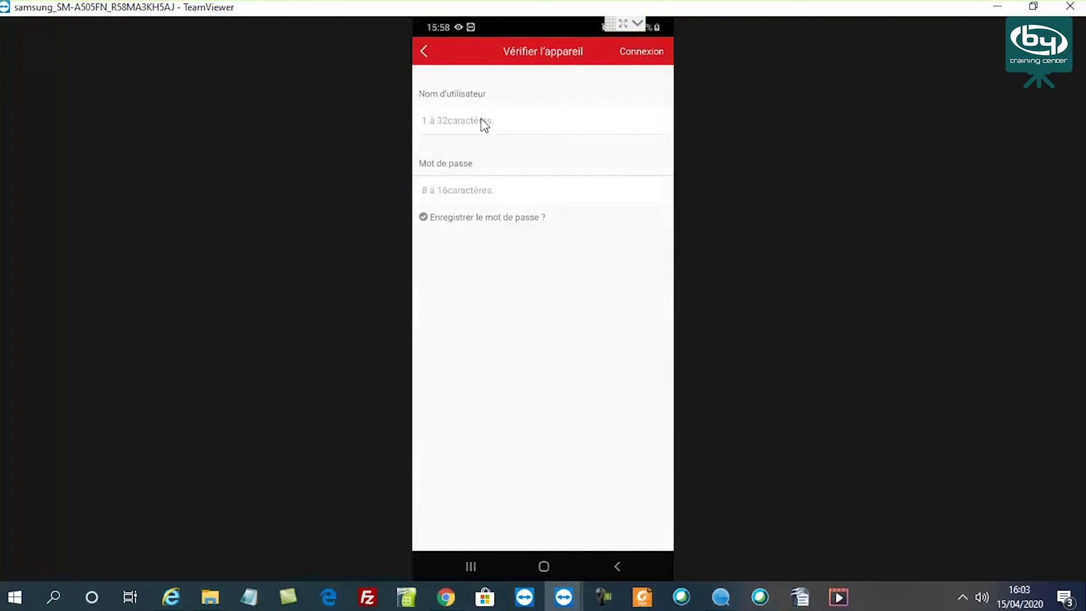
- Fill in the installer account's username and password on the Vérifier l'appareil login screen
left_click(479, 126)
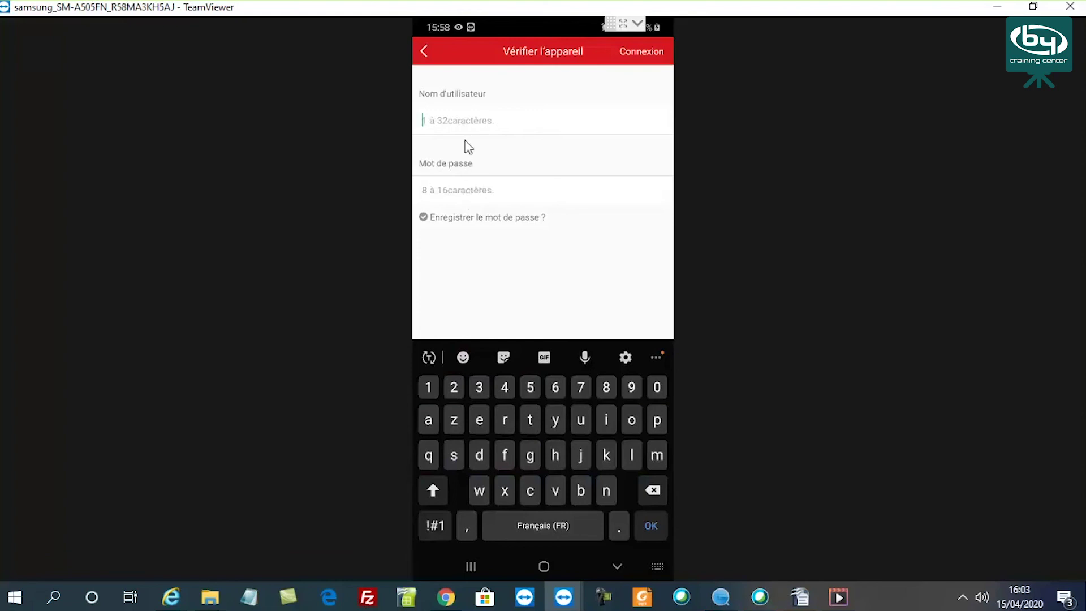
left_click(470, 124)
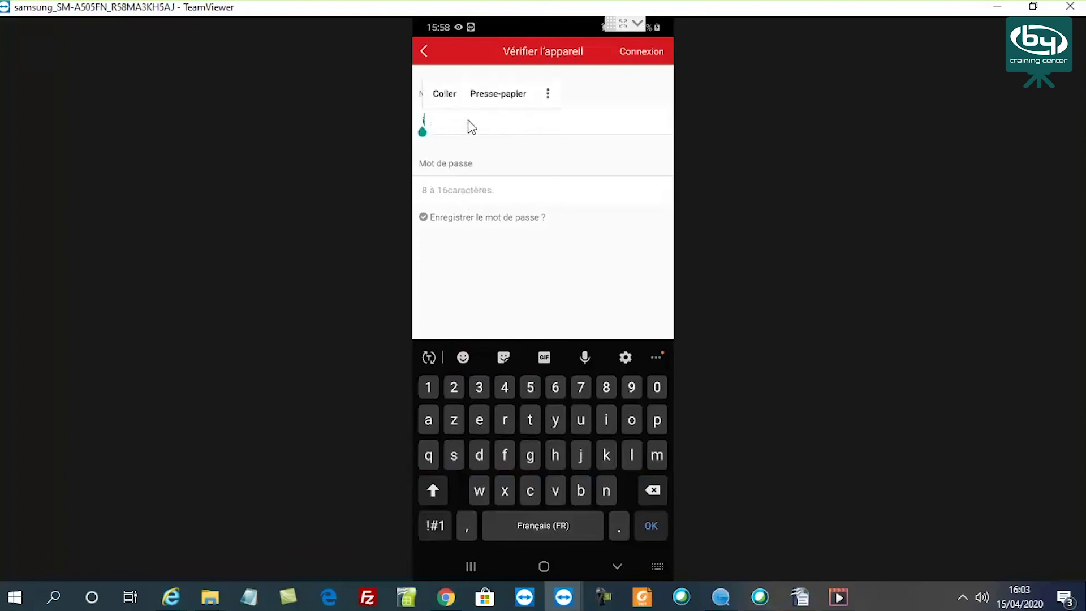
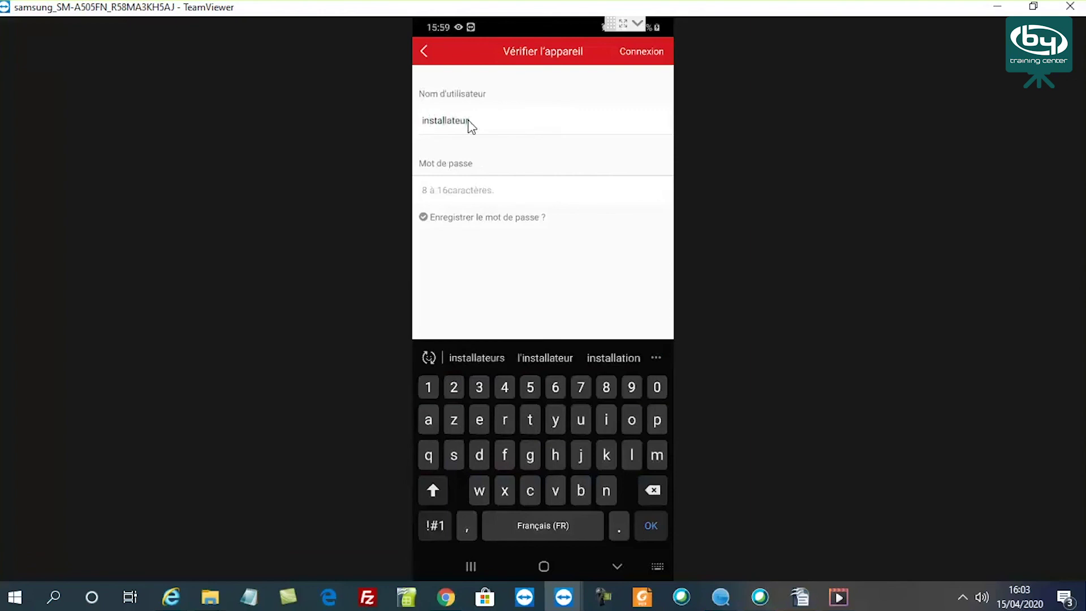
key("Tab")
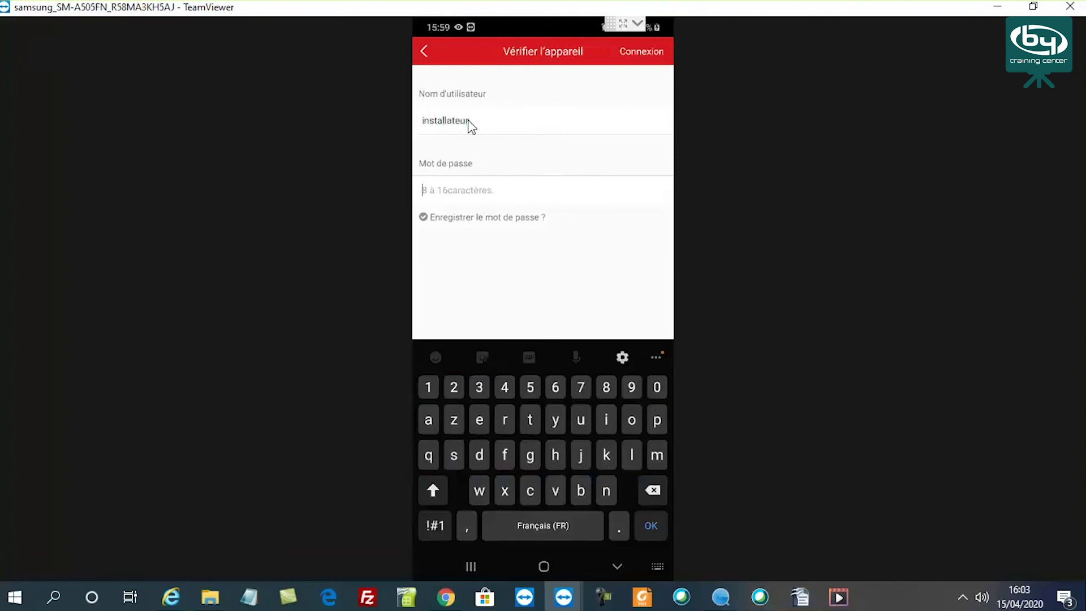
key("Tab")
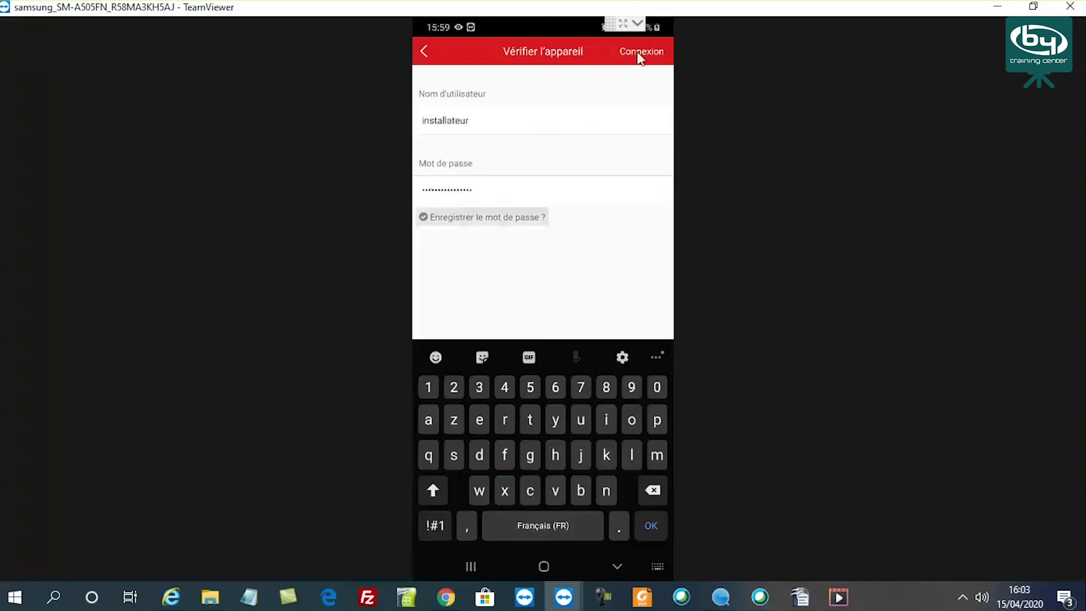
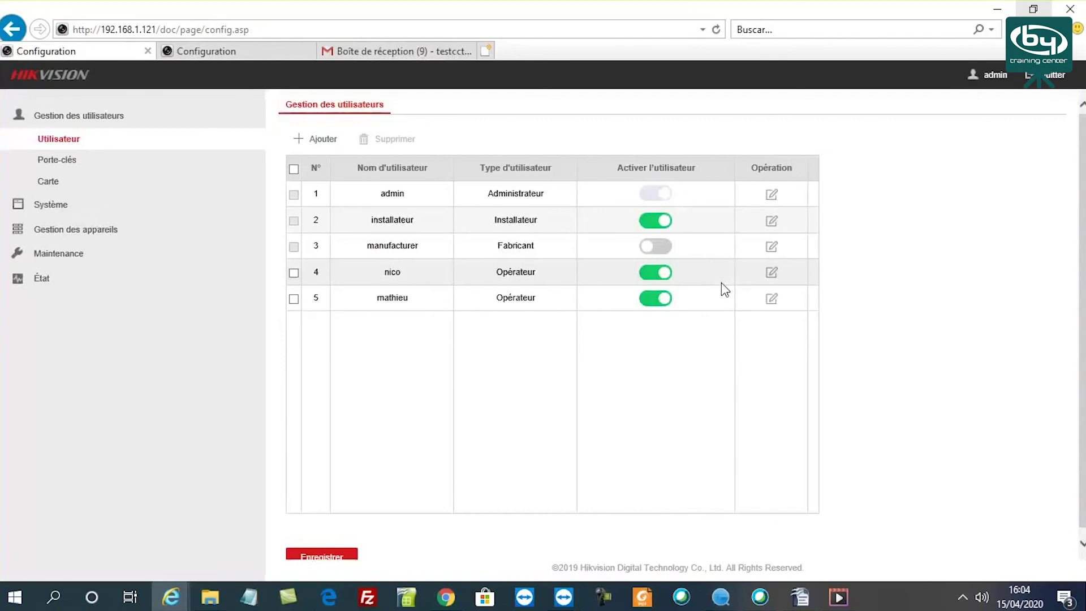
- Open the system settings section of the AX PRO web configuration
left_click(121, 207)
- Review the security lock parameters, system event log, zone list and relay outputs
left_click(131, 185)
left_click(128, 208)
left_click(121, 228)
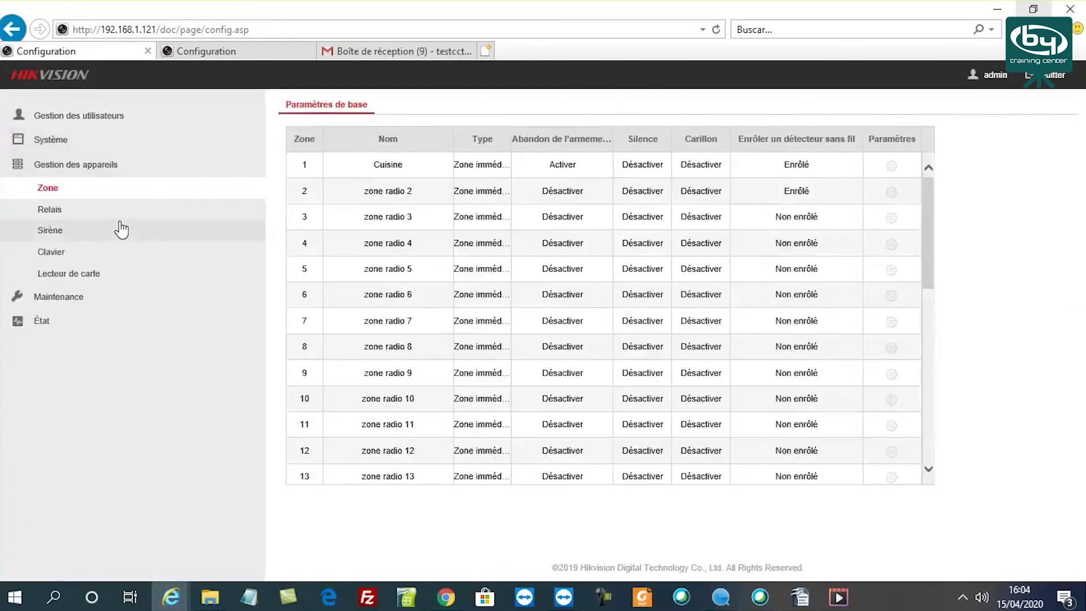
left_click(110, 210)
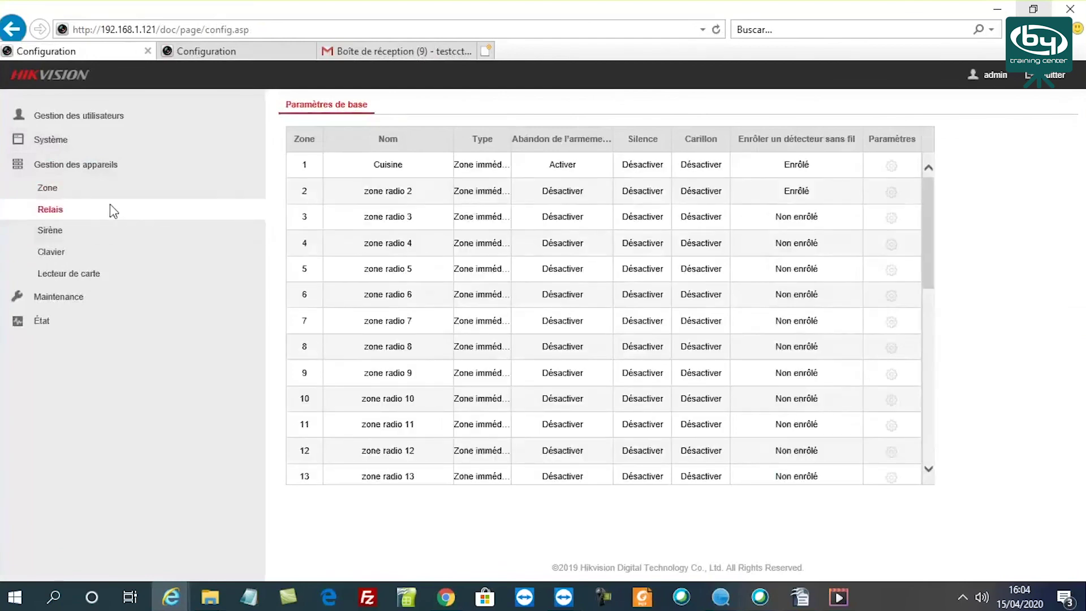
- Check the radio 2 zone entry and device information, then return to the user list
left_click(110, 191)
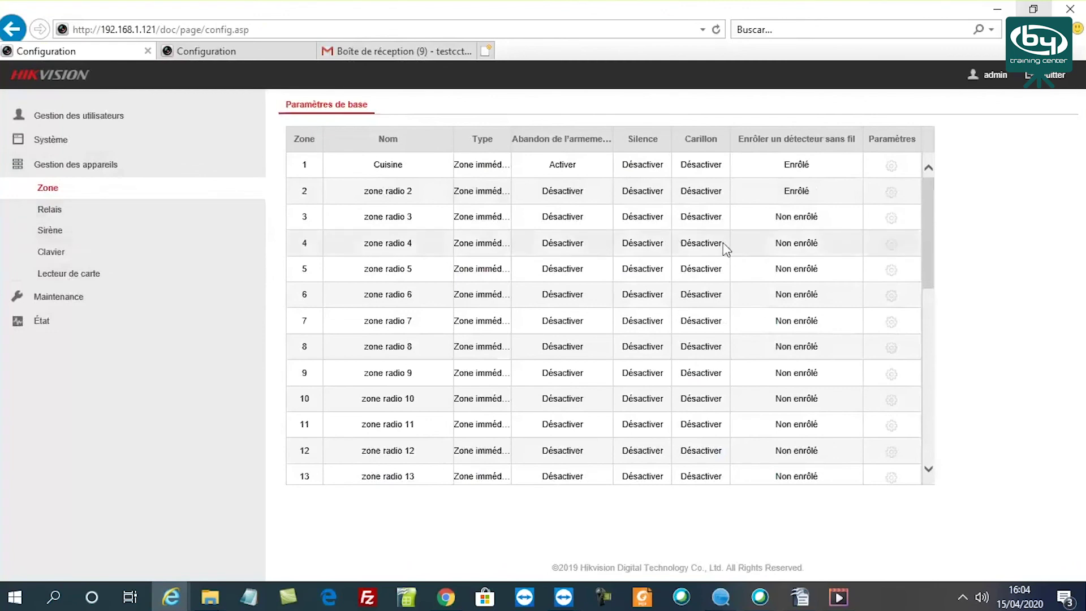
left_click(894, 198)
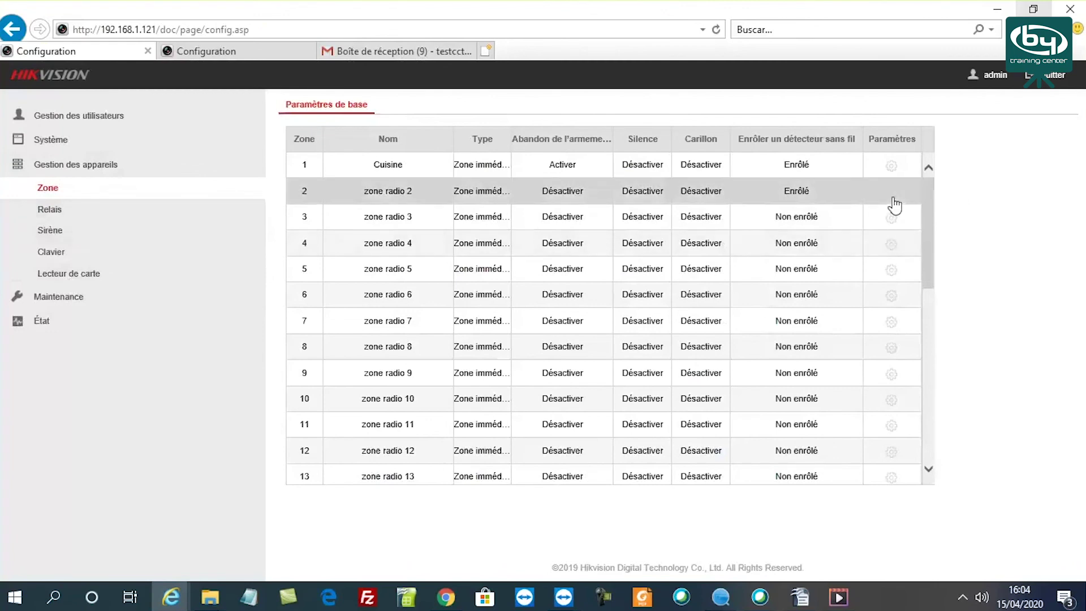
left_click(107, 142)
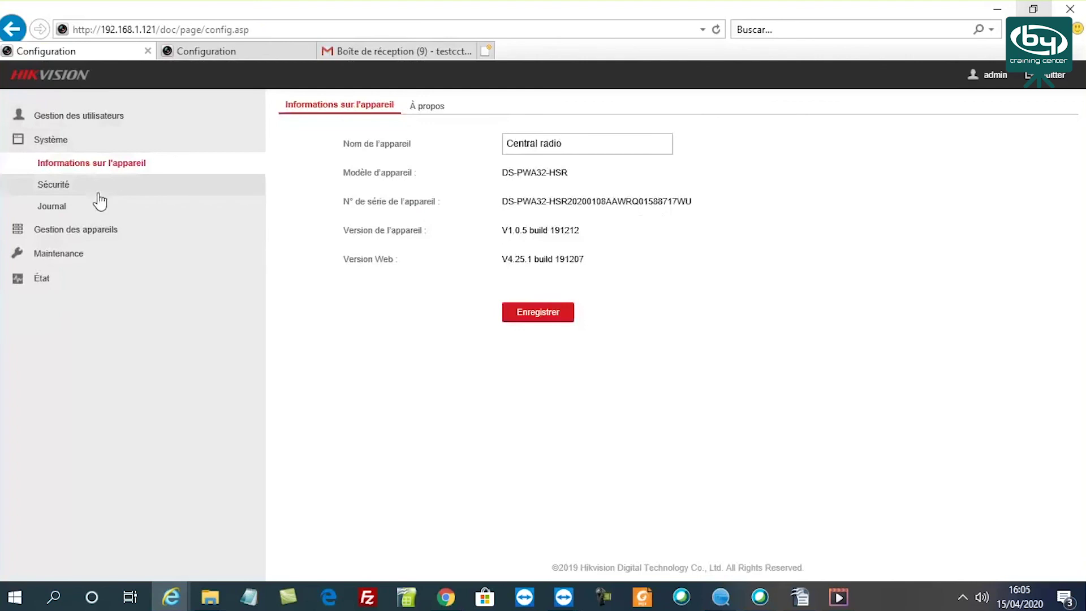
left_click(76, 113)
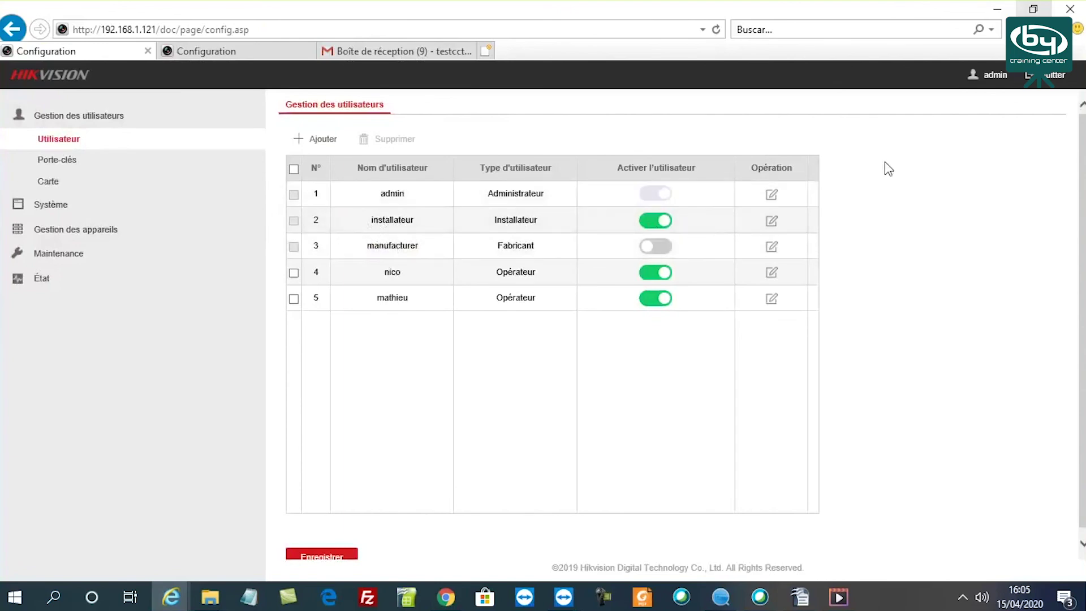
- Log out of the administrator session and sign in with the installer username and password
left_click(1056, 75)
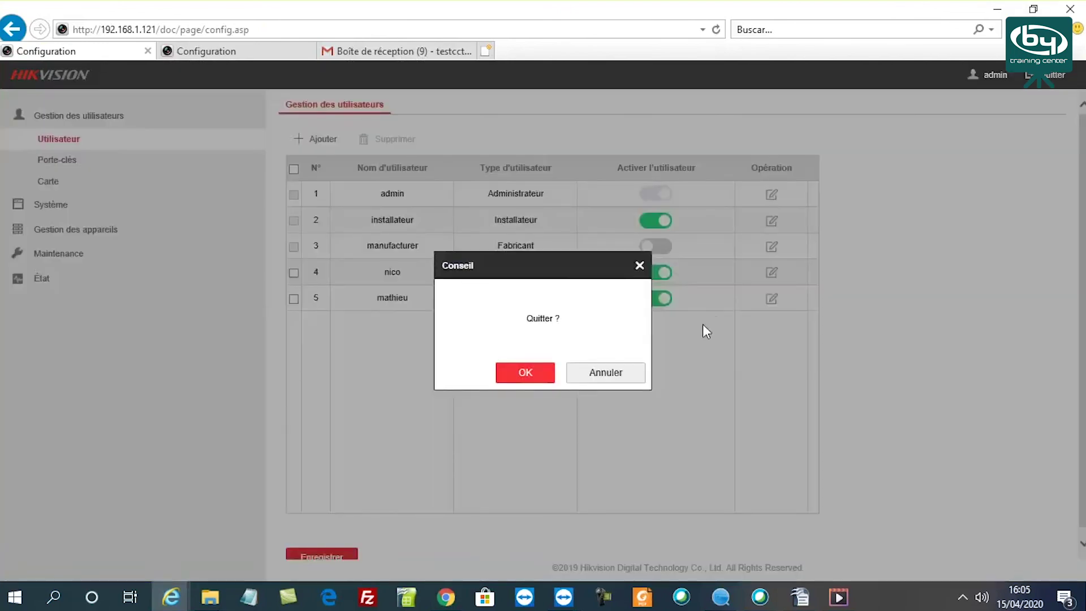
left_click(516, 369)
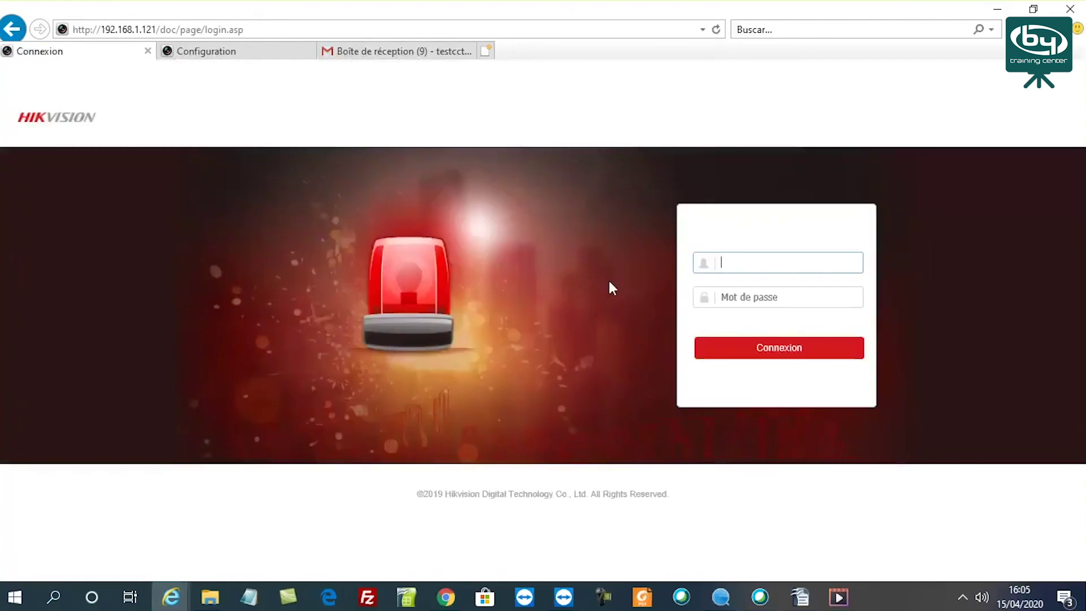
type("installateur")
key("Tab")
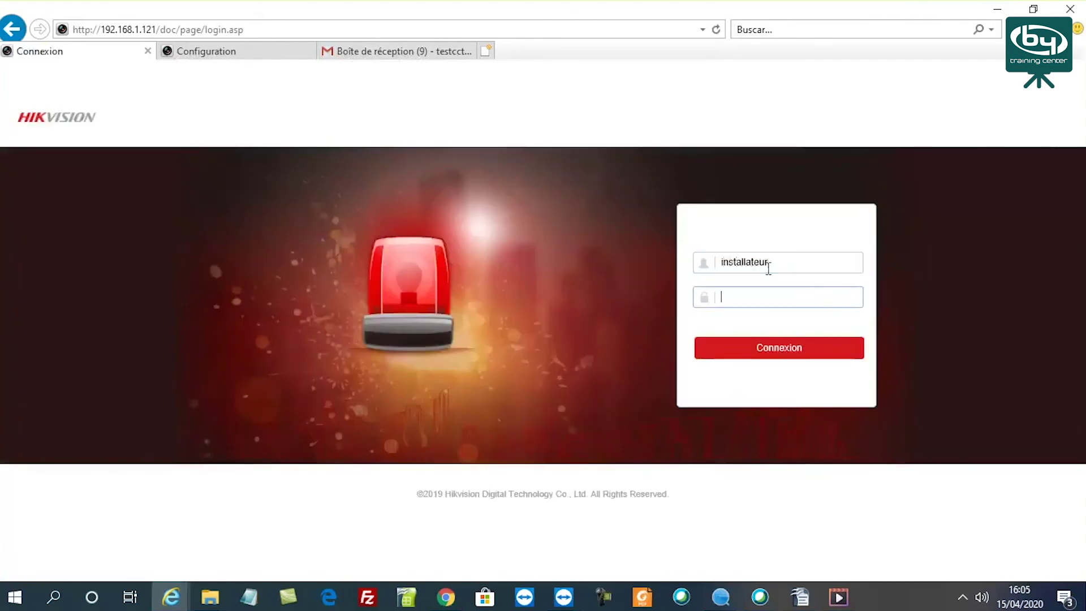
type("•••••••••••••••")
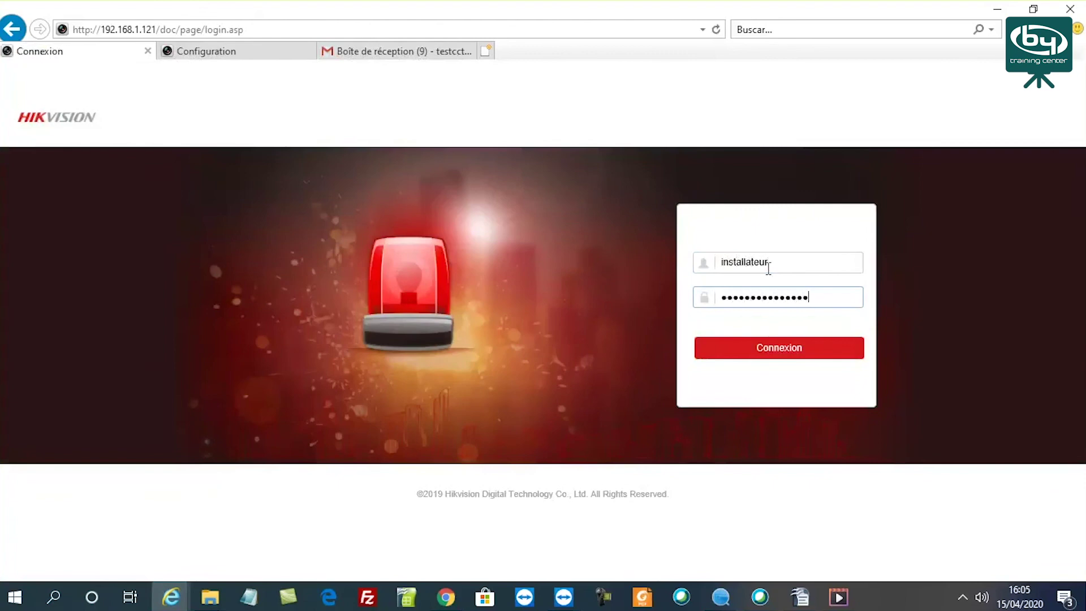
key("Return")
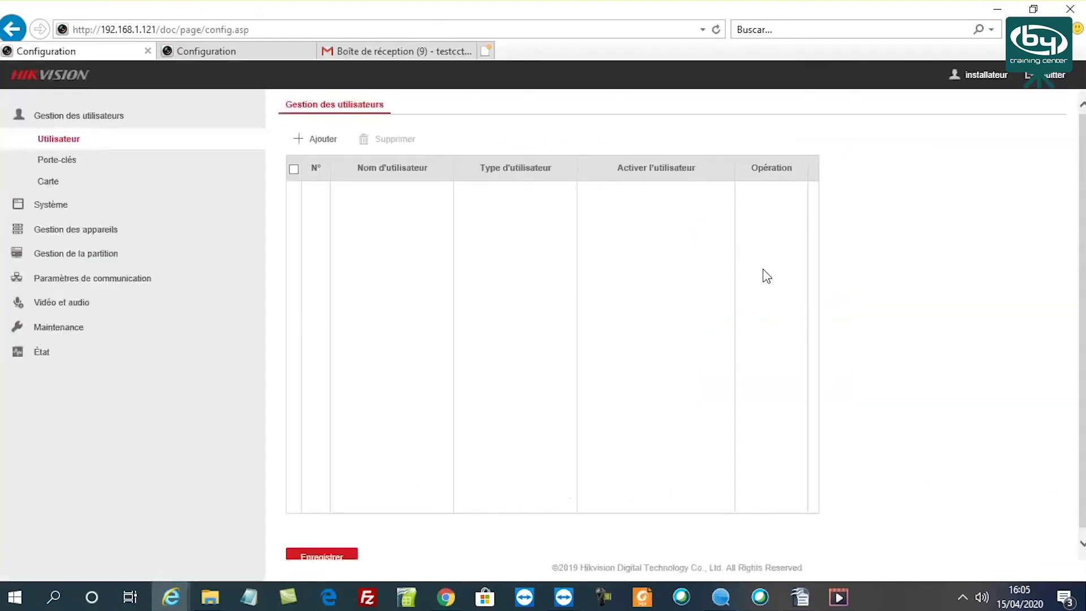
- Browse the zone list and device information page, then go back to the user list
left_click(85, 118)
left_click(86, 118)
left_click(81, 226)
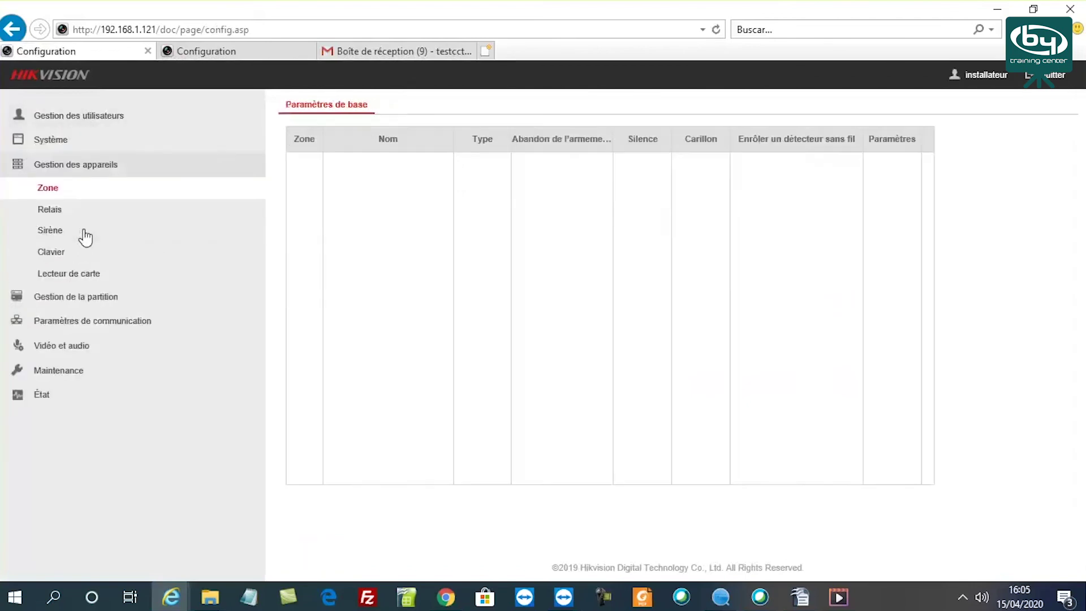
left_click(62, 139)
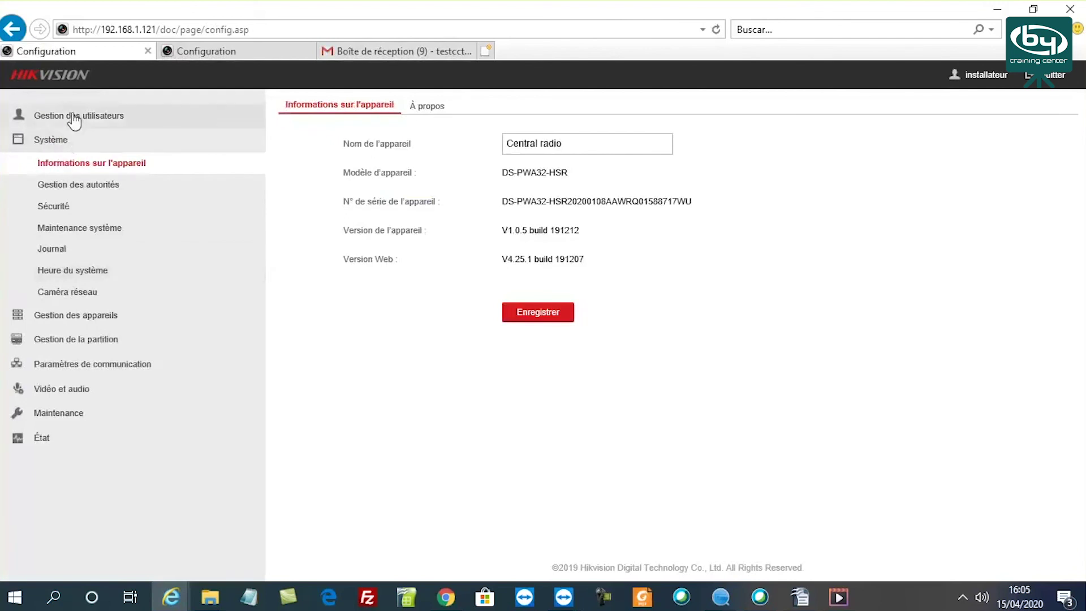
left_click(72, 116)
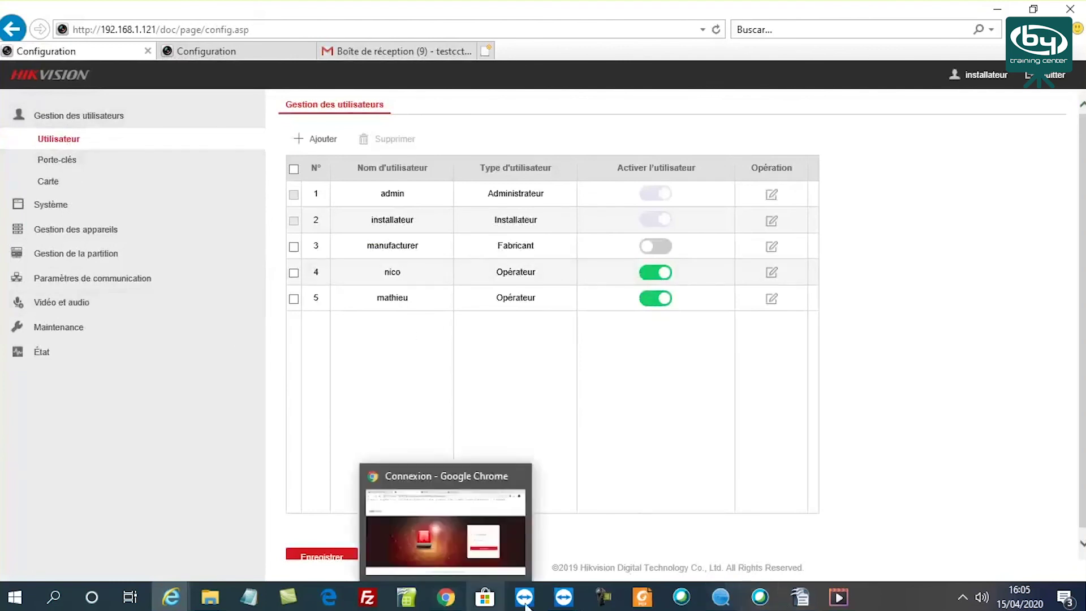
- In the phone's Hik-Connect app, enter the operator username and password and log in
left_click(730, 604)
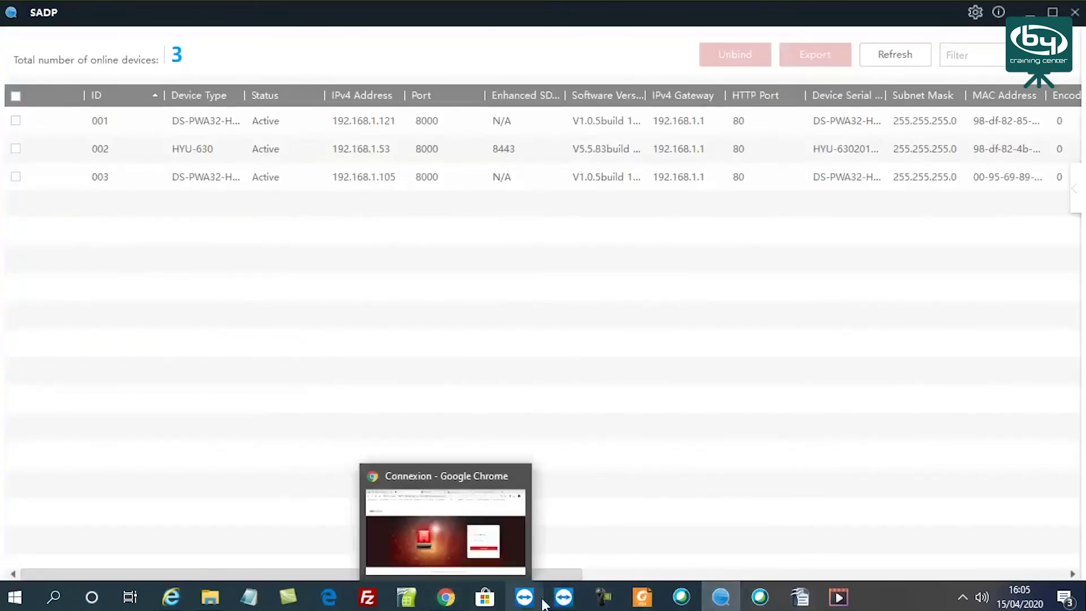
mouse_move(564, 598)
left_click(665, 542)
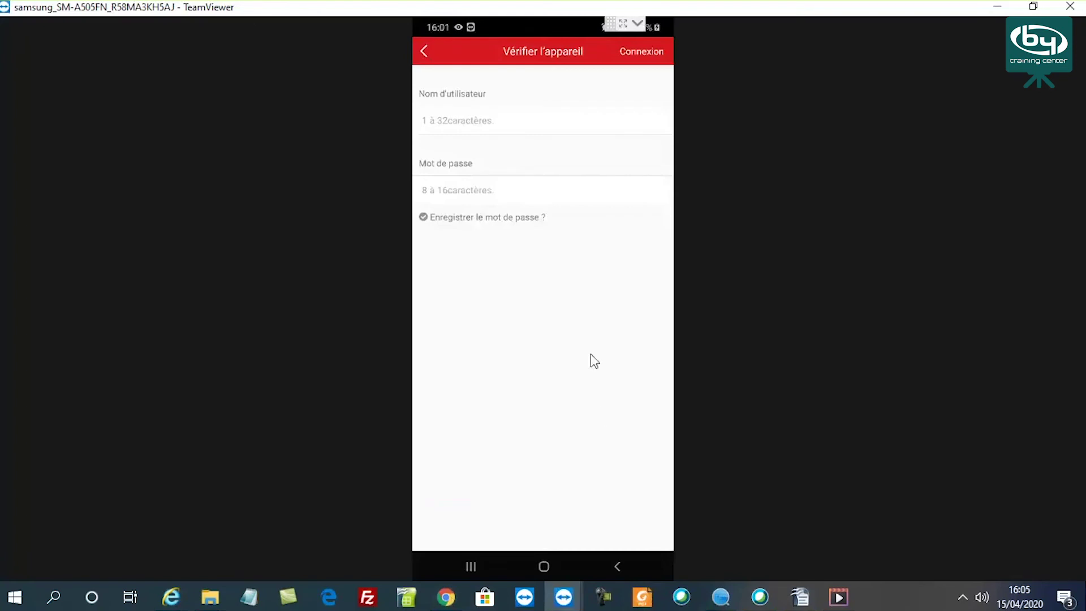
left_click(480, 120)
left_click(479, 121)
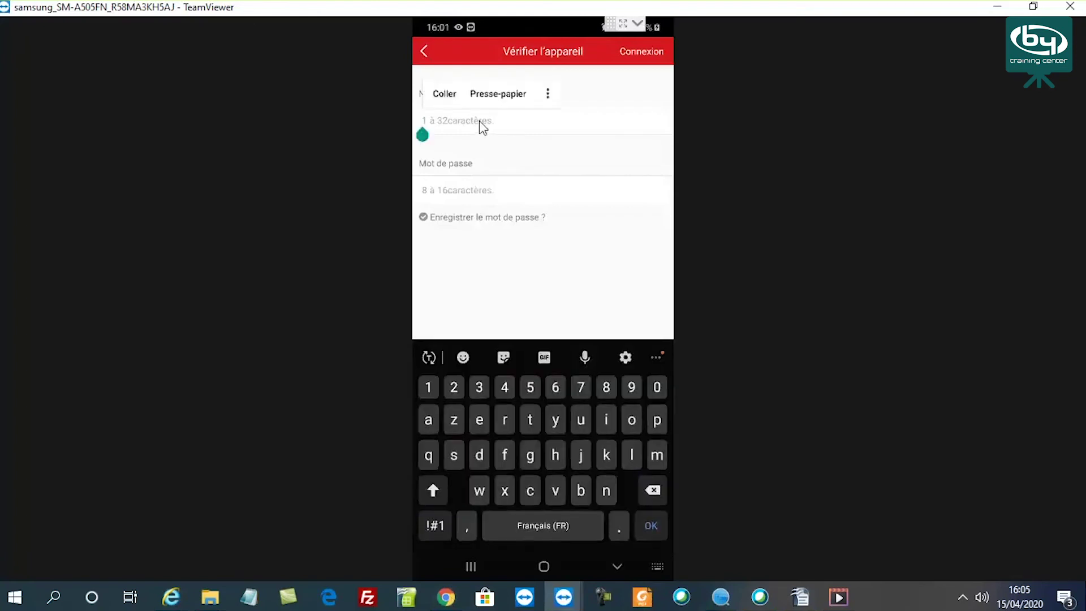
type("mathieu")
key("Tab")
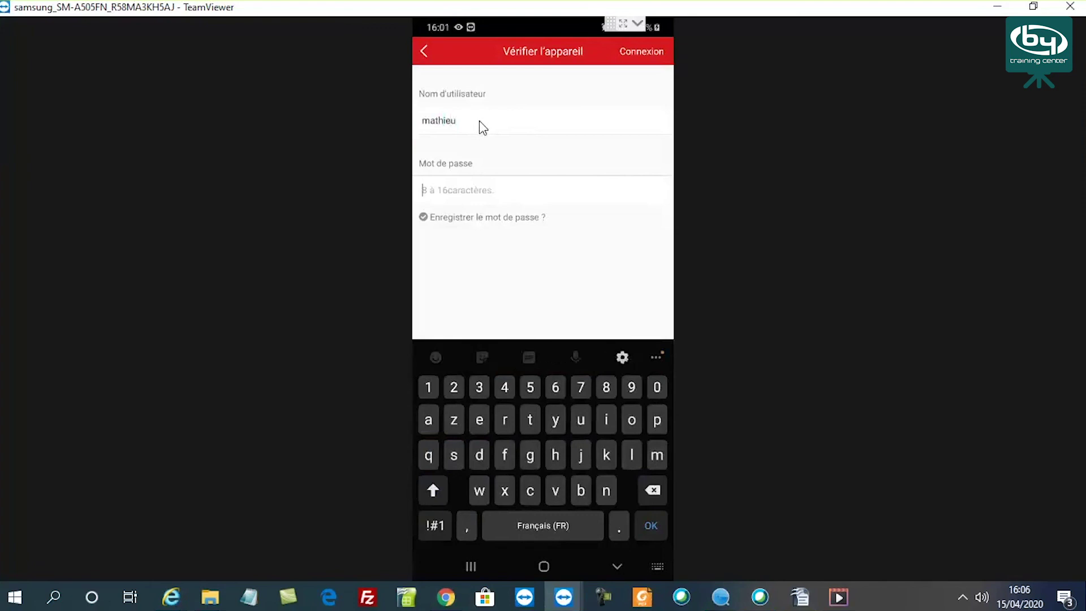
key("Tab")
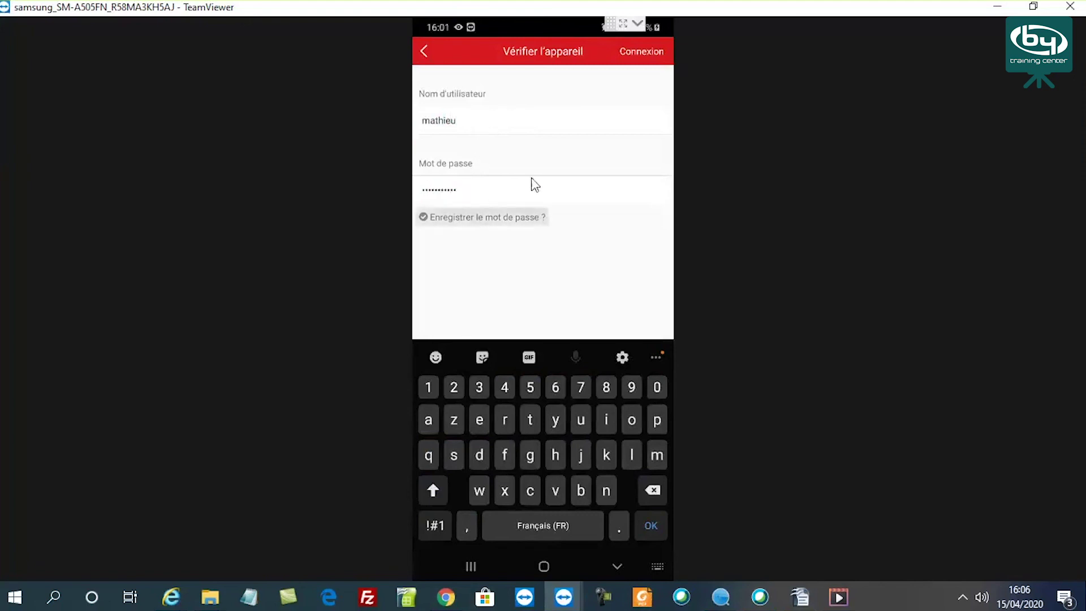
left_click(643, 51)
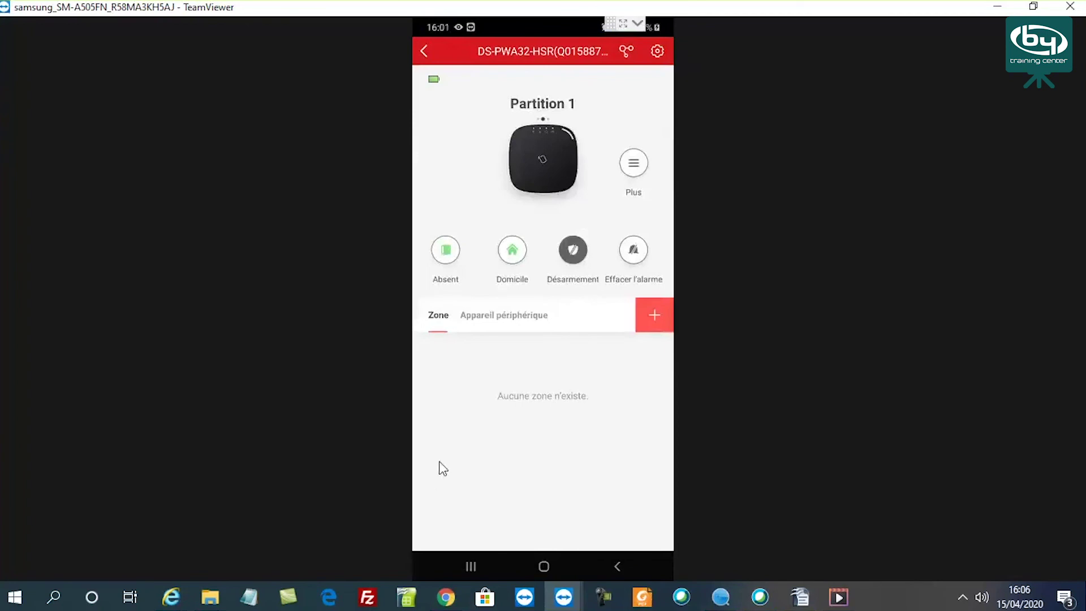
- Inspect user 5's Partition1 assignment and five permissions, then cancel without changes
mouse_move(173, 594)
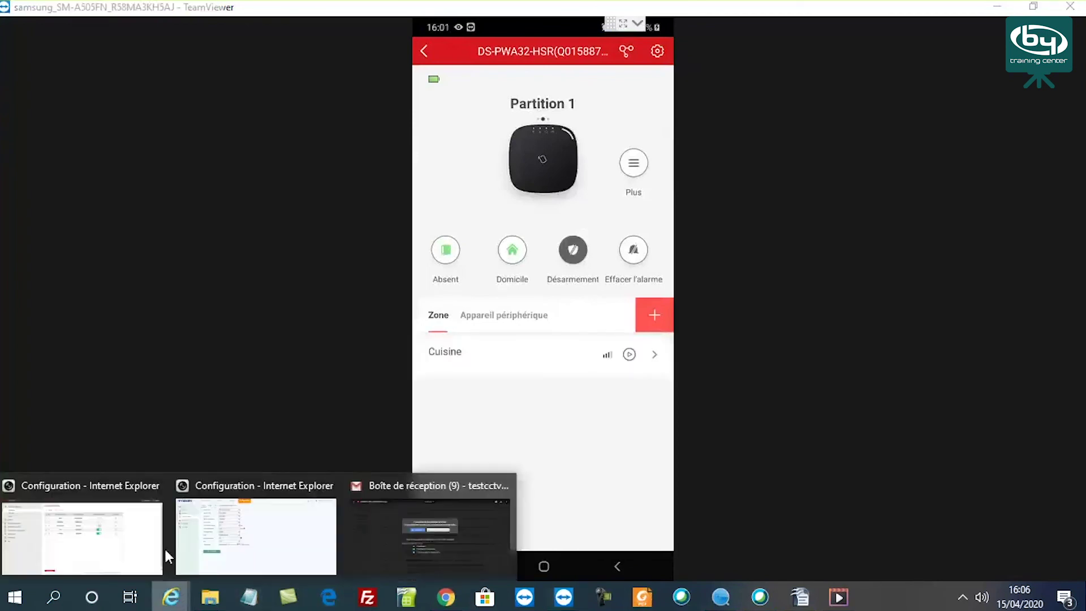
left_click(90, 498)
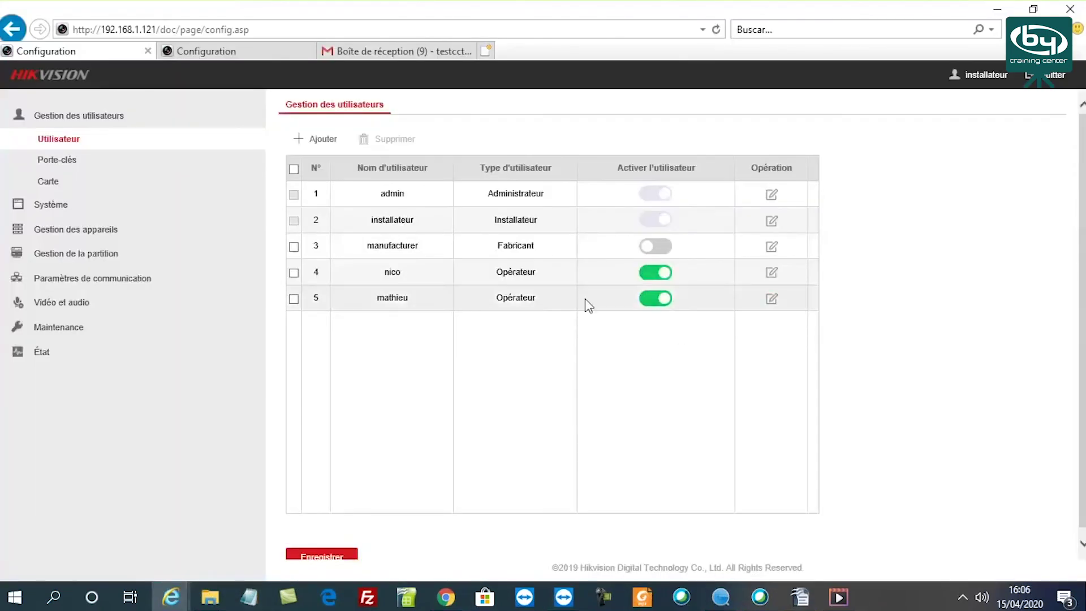
left_click(773, 300)
scroll(609, 296, "down", 3)
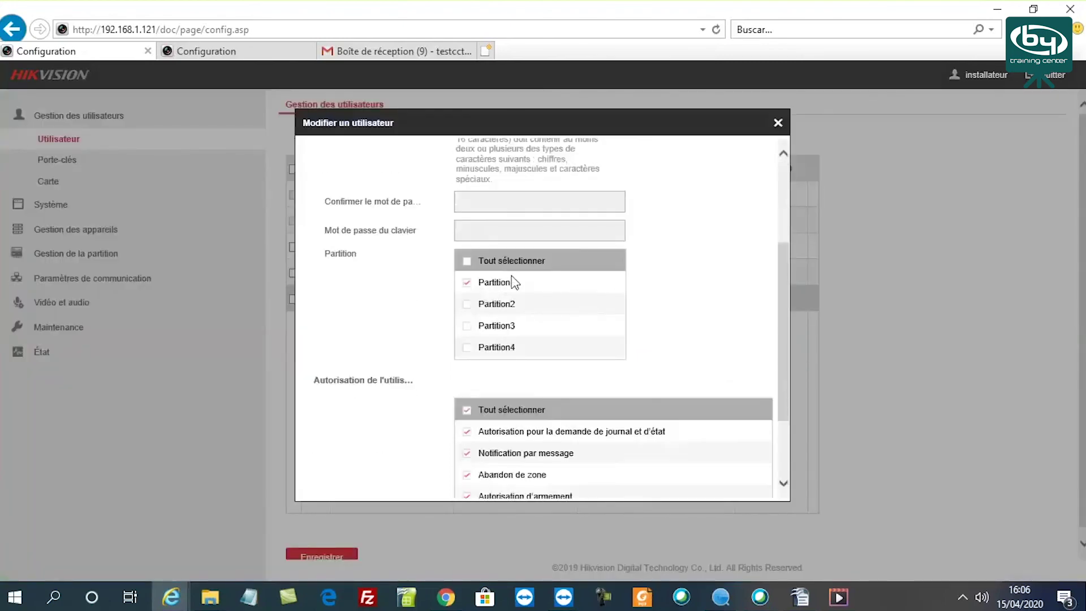
scroll(514, 282, "down", 1)
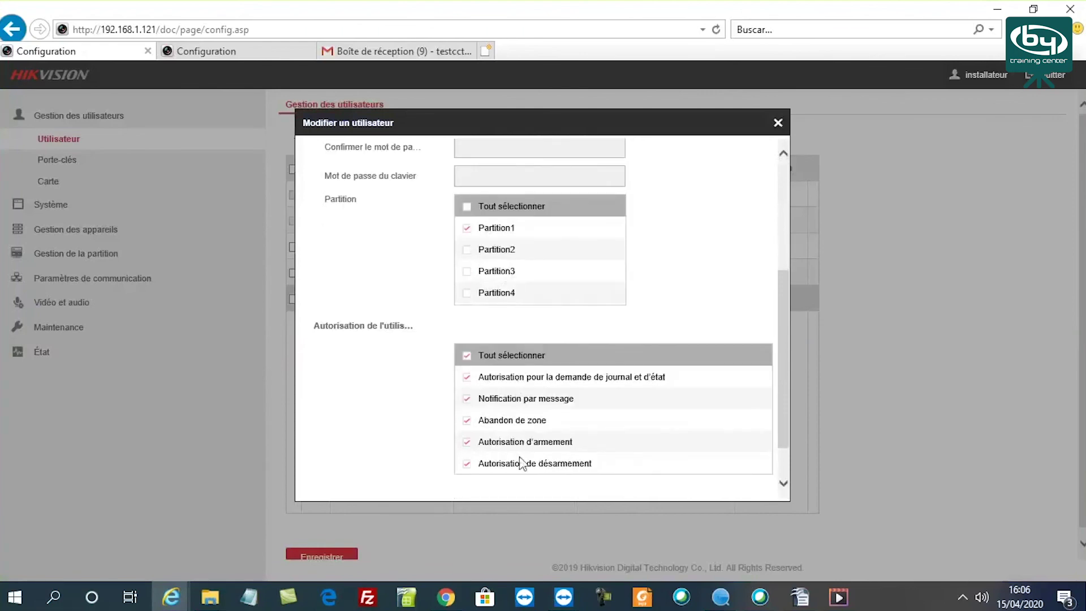
scroll(522, 463, "down", 1)
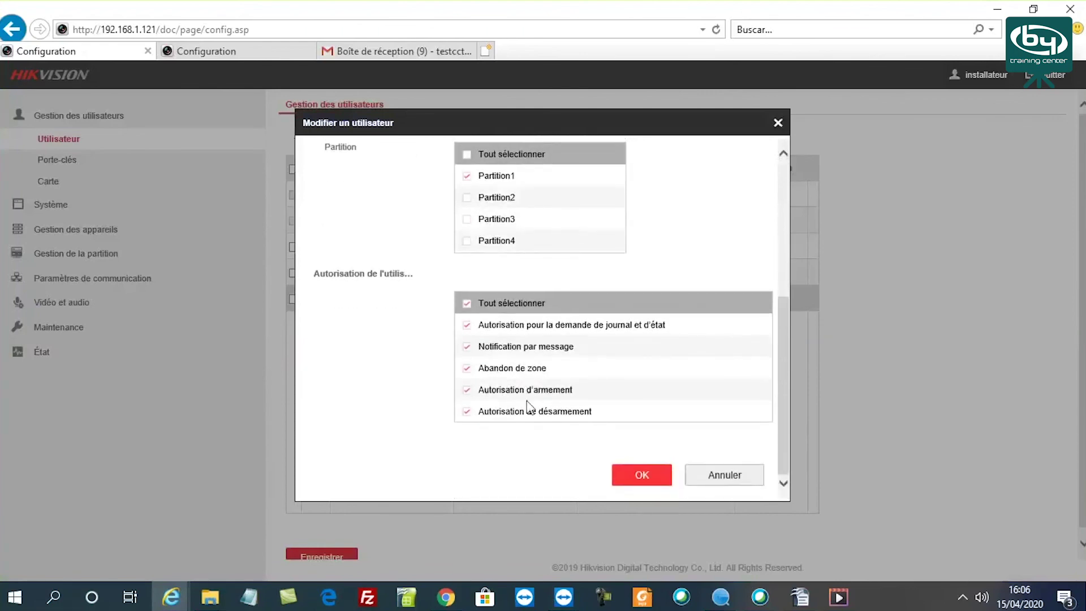
left_click(730, 478)
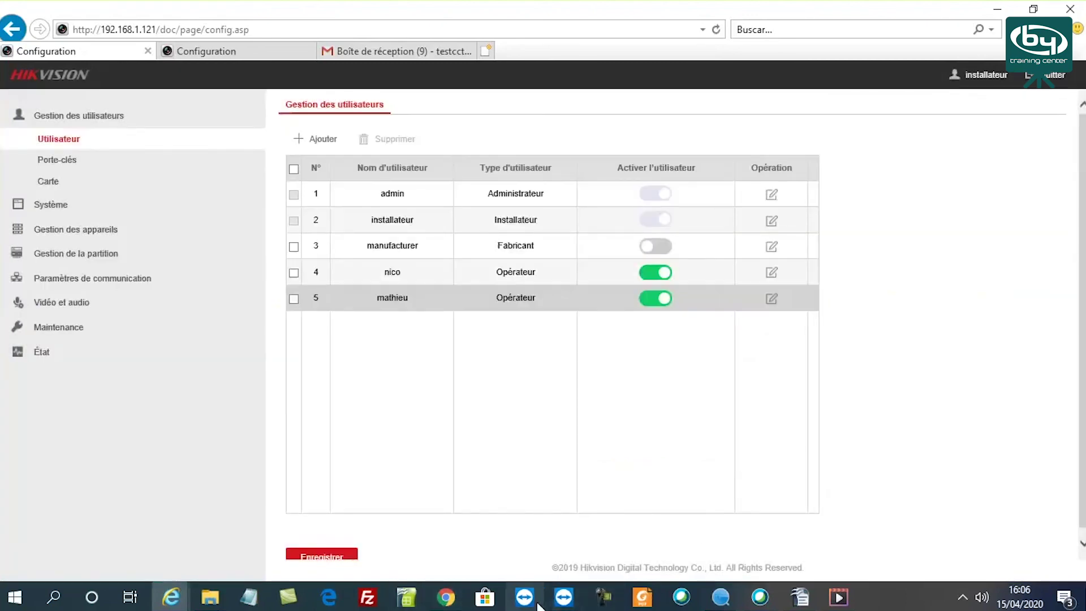
- In Hik-Connect, select 10s for Partition 1's Délai entrée 1
mouse_move(563, 597)
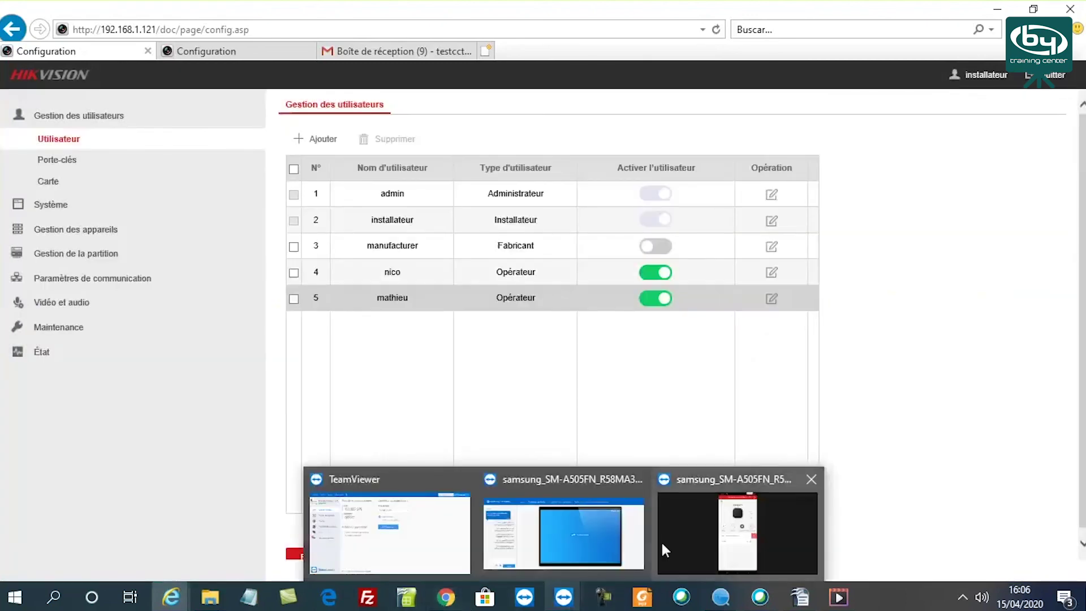
left_click(661, 541)
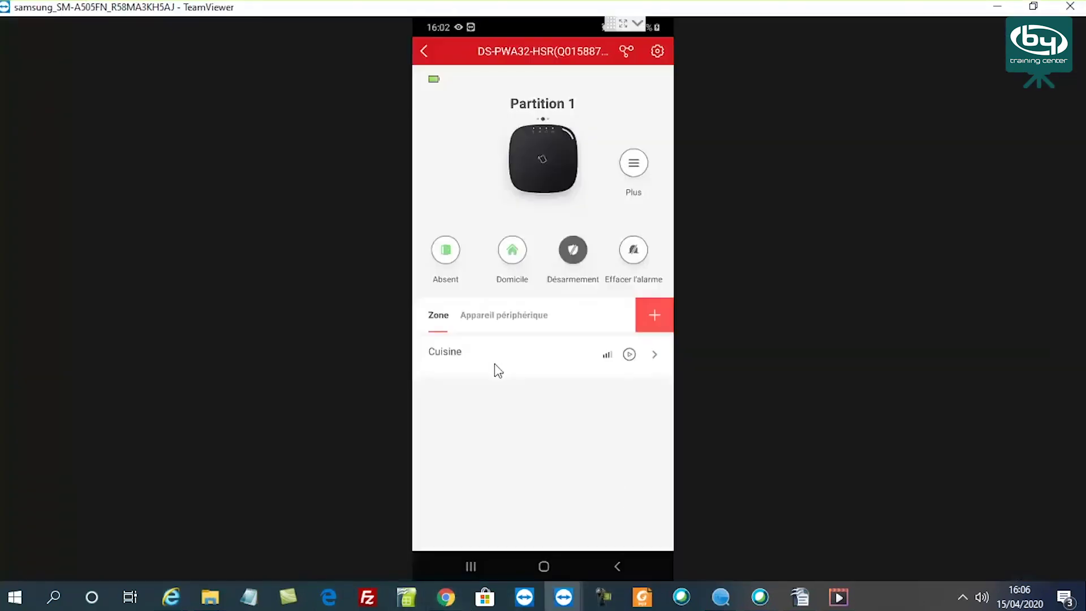
left_click(634, 179)
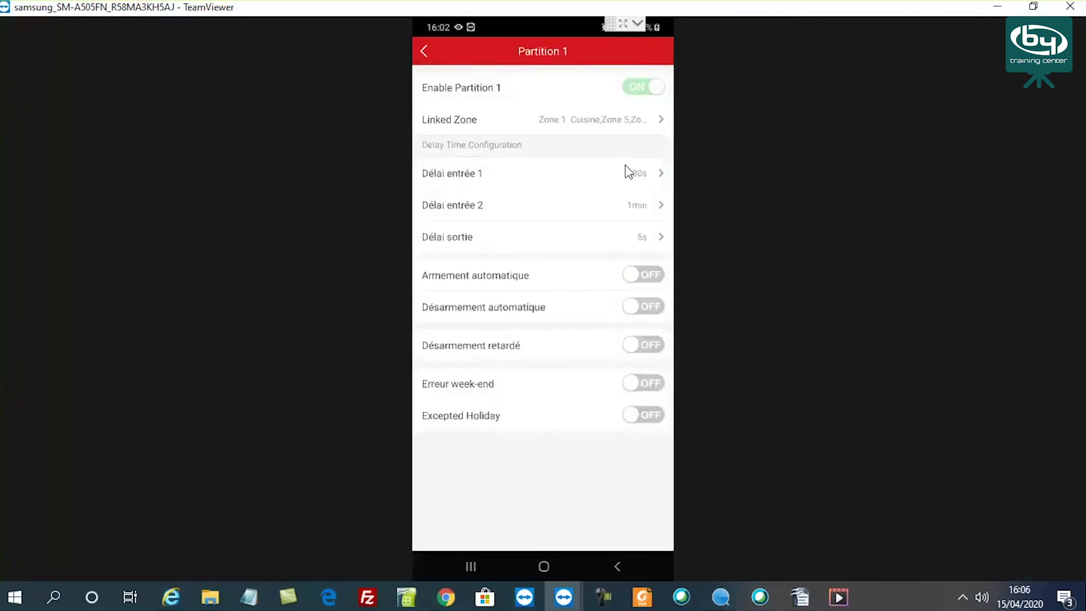
left_click(654, 175)
left_click(544, 123)
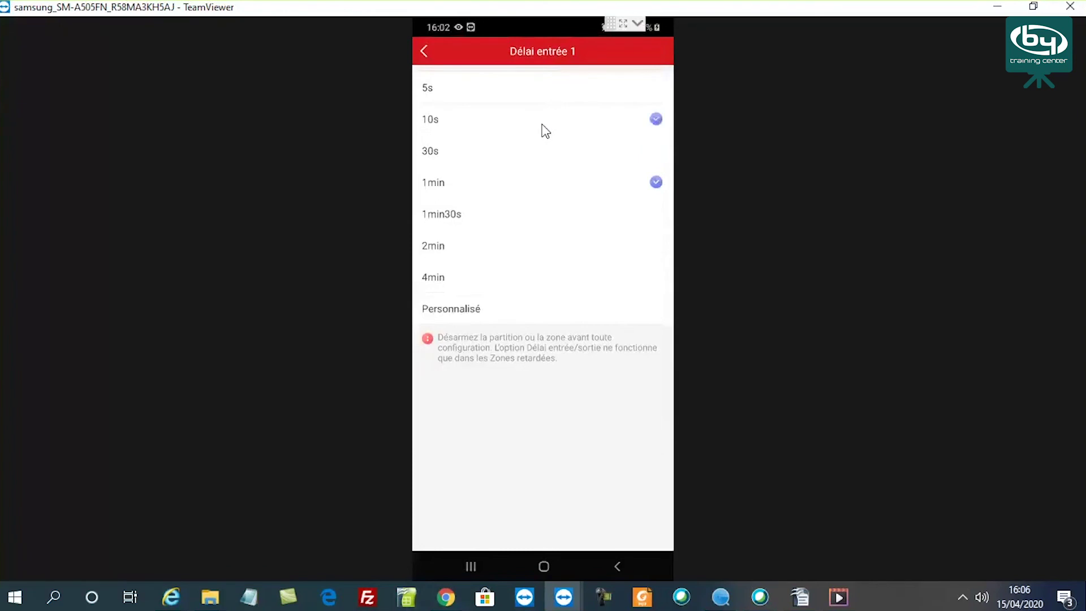
- Go back to the panel's device page and return to the web user list
left_click(423, 51)
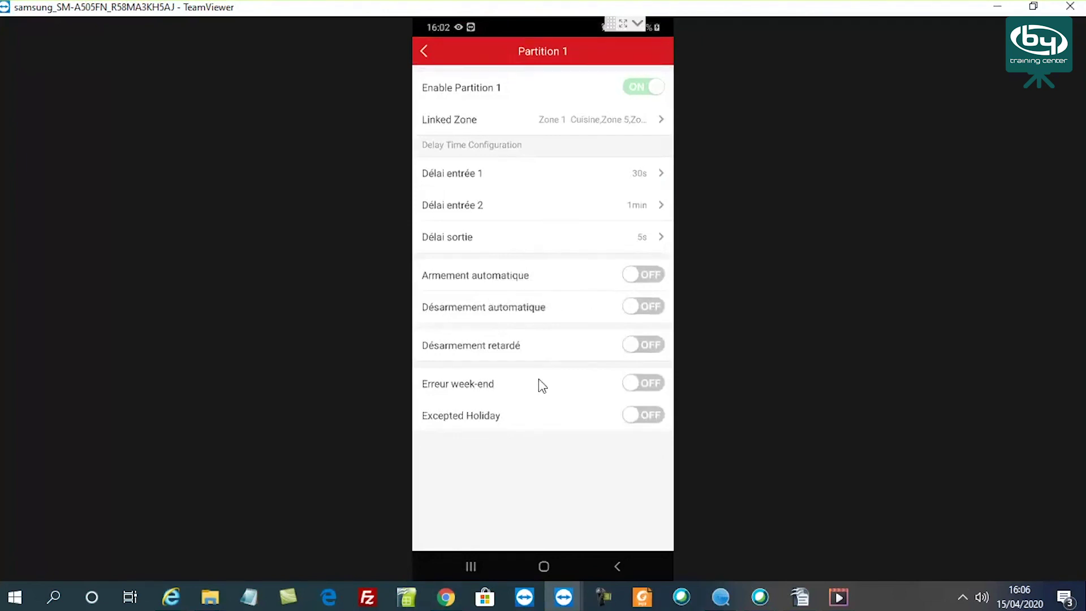
left_click(425, 51)
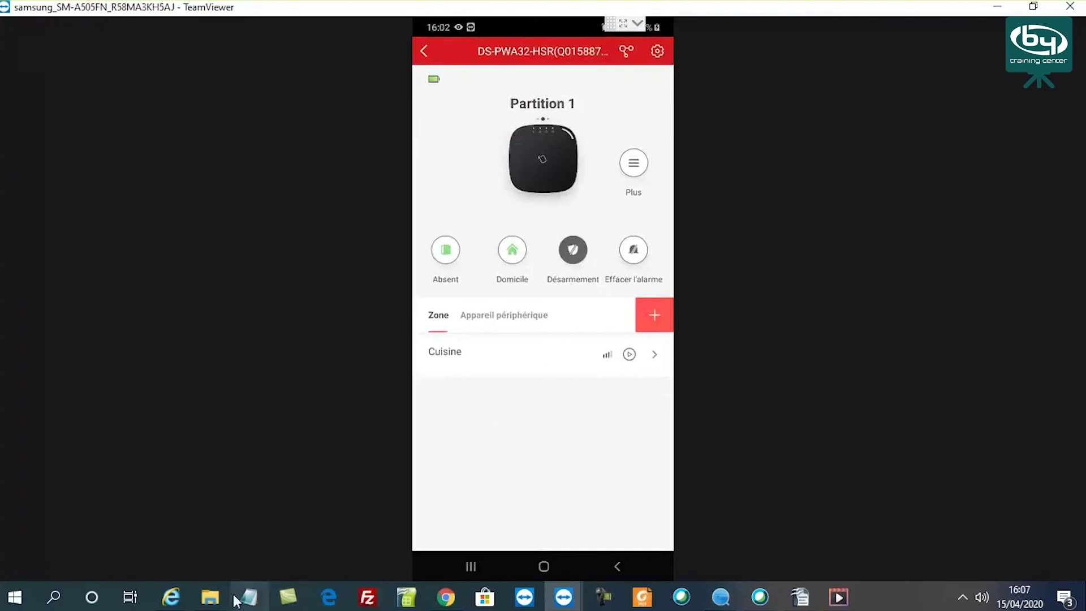
left_click(171, 597)
left_click(78, 491)
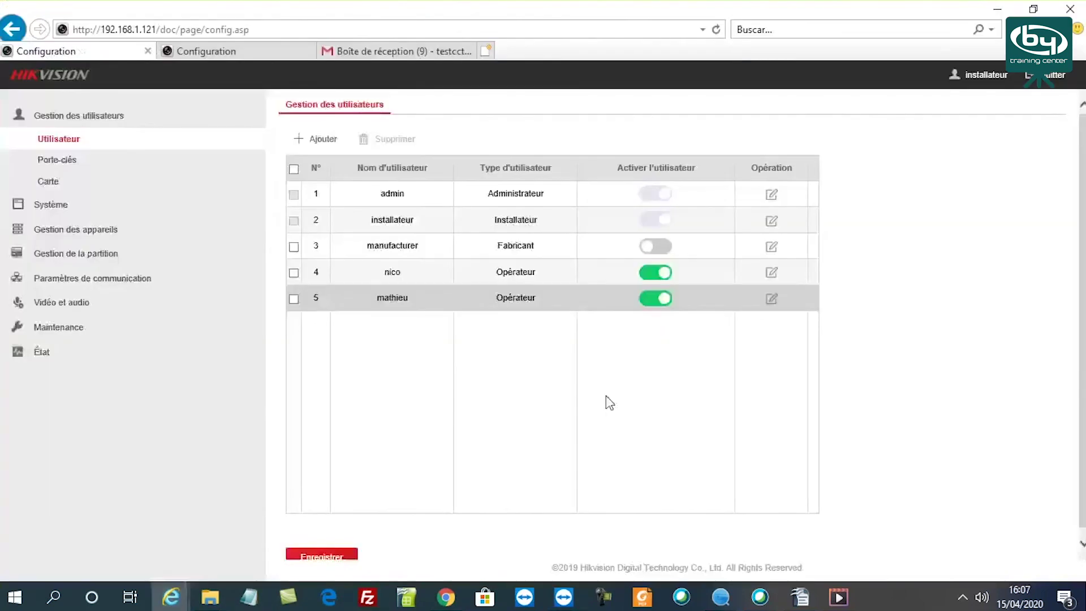